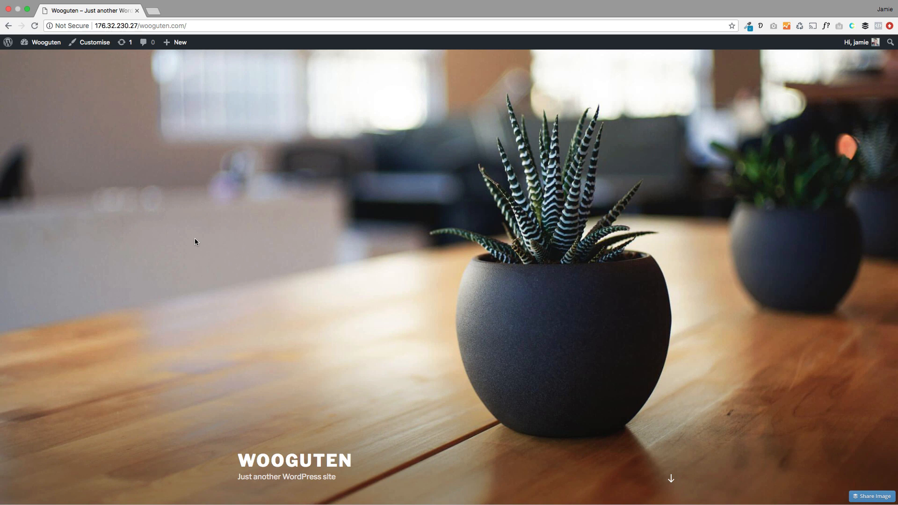
Step: Go from the installed Themes list to Add New Theme to browse featured themes
{"action": "scroll", "coordinate": [194, 242], "scroll_direction": "down", "scroll_amount": 2}
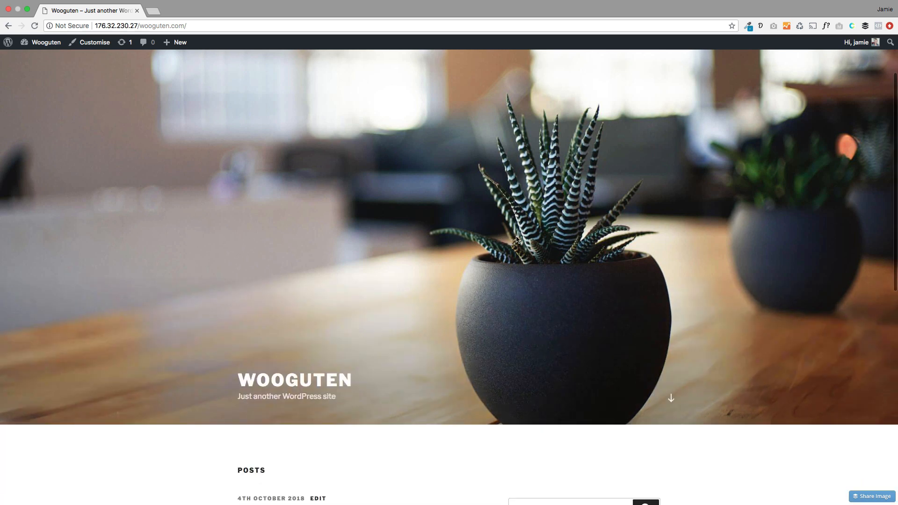
{"action": "scroll", "coordinate": [368, 210], "scroll_direction": "up", "scroll_amount": 3}
{"action": "mouse_move", "coordinate": [42, 42]}
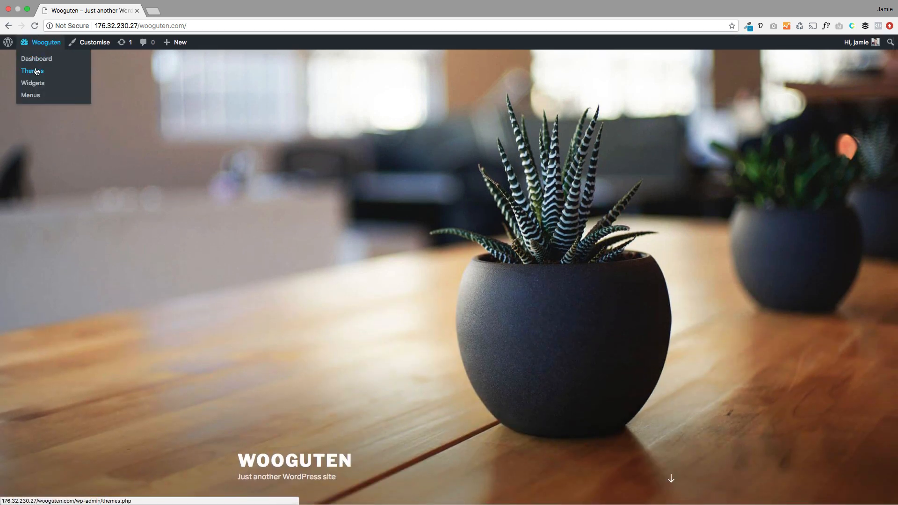
{"action": "left_click", "coordinate": [33, 83]}
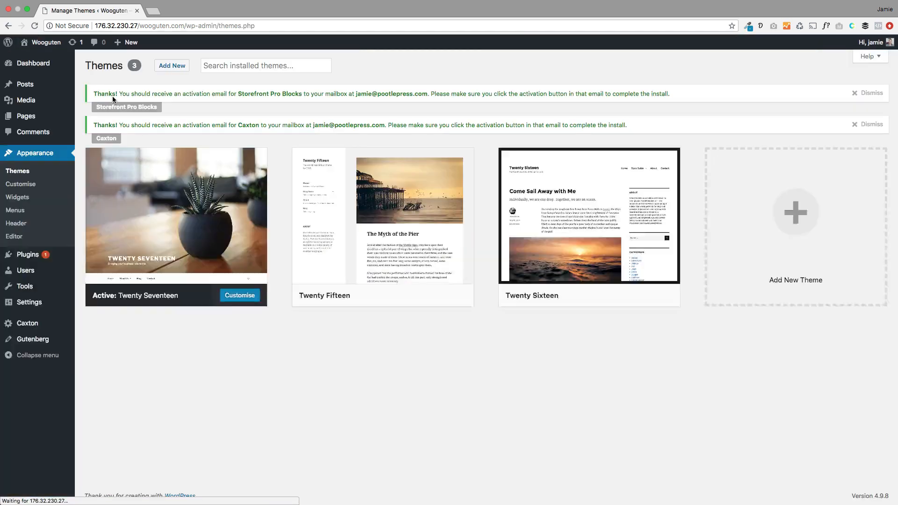
{"action": "left_click", "coordinate": [789, 223]}
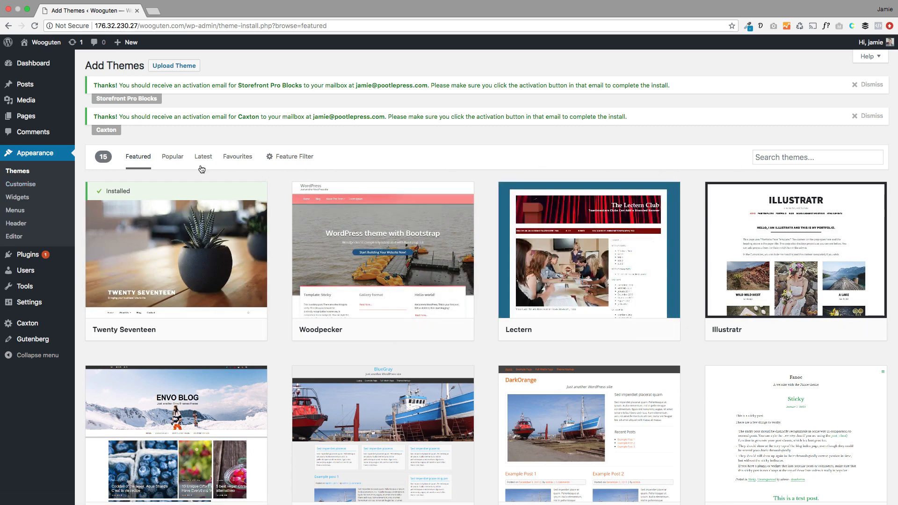
Step: Install the Storefront theme from the Popular themes list and activate it
{"action": "left_click", "coordinate": [174, 161]}
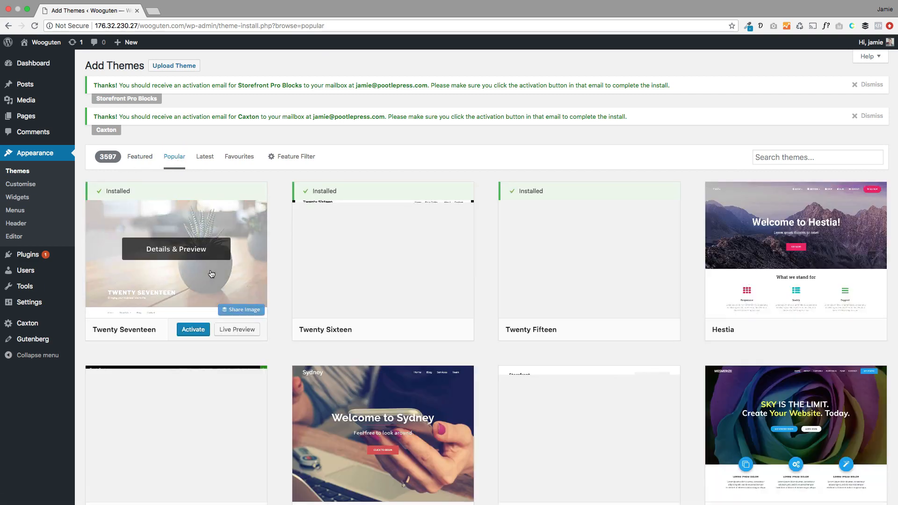
{"action": "scroll", "coordinate": [211, 273], "scroll_direction": "down", "scroll_amount": 5}
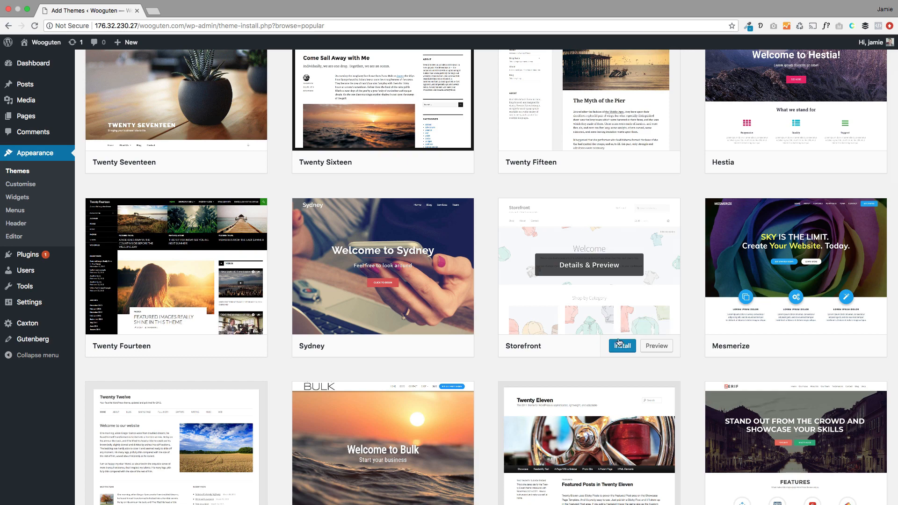
{"action": "left_click", "coordinate": [623, 346]}
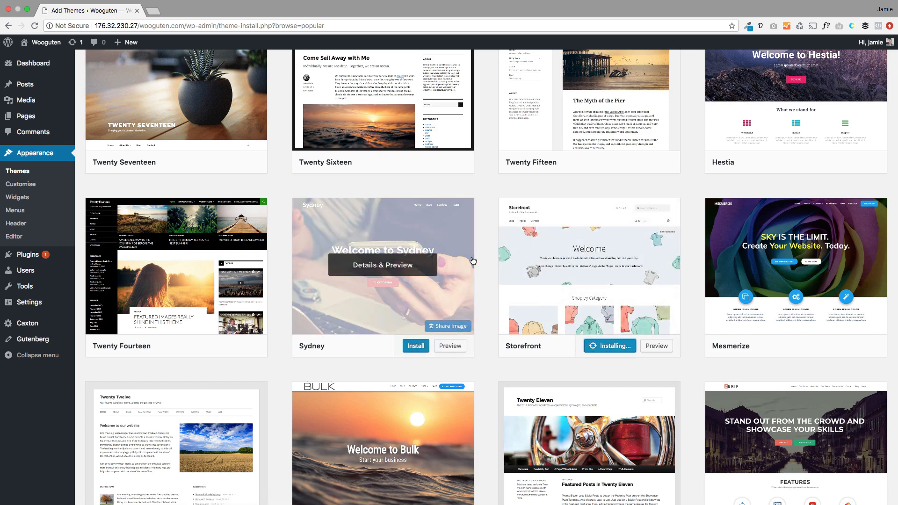
{"action": "scroll", "coordinate": [472, 261], "scroll_direction": "down", "scroll_amount": 1}
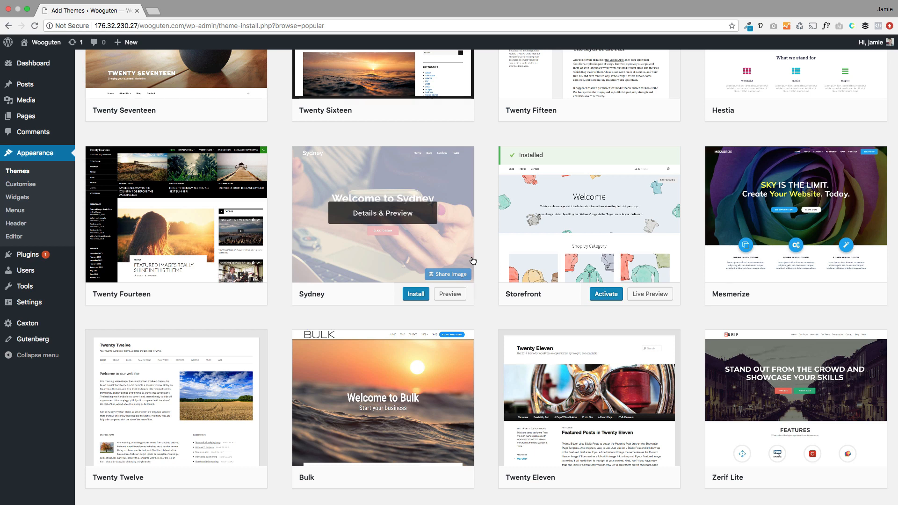
{"action": "left_click", "coordinate": [606, 294]}
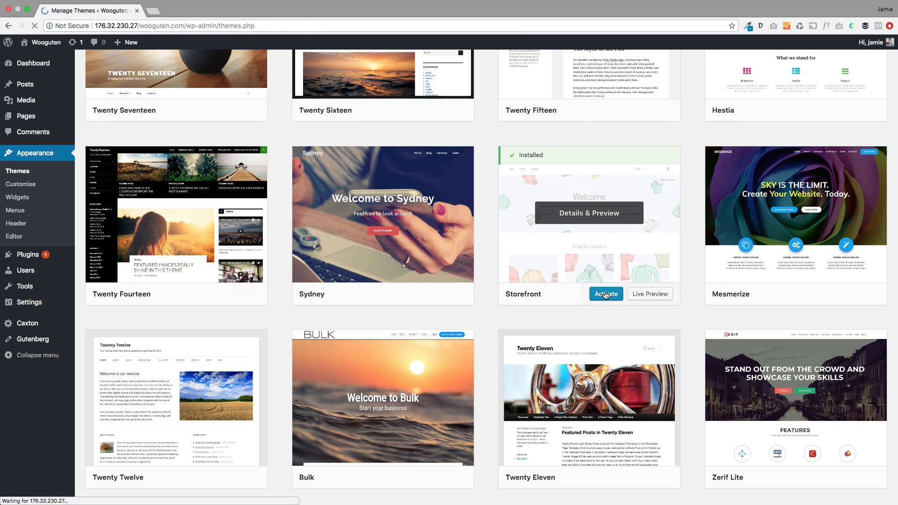
Step: Install and activate WooCommerce from the Storefront welcome notice to launch its setup wizard
{"action": "scroll", "coordinate": [422, 273], "scroll_direction": "down", "scroll_amount": 2}
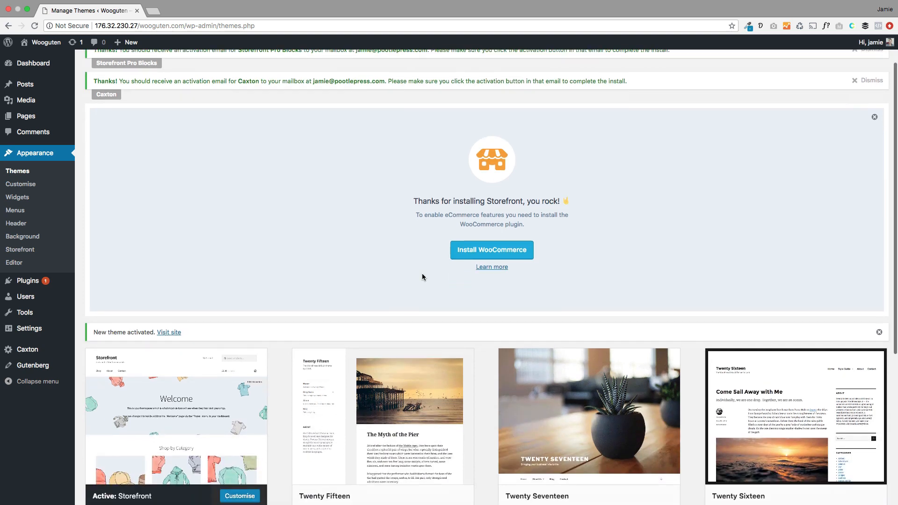
{"action": "left_click", "coordinate": [472, 251]}
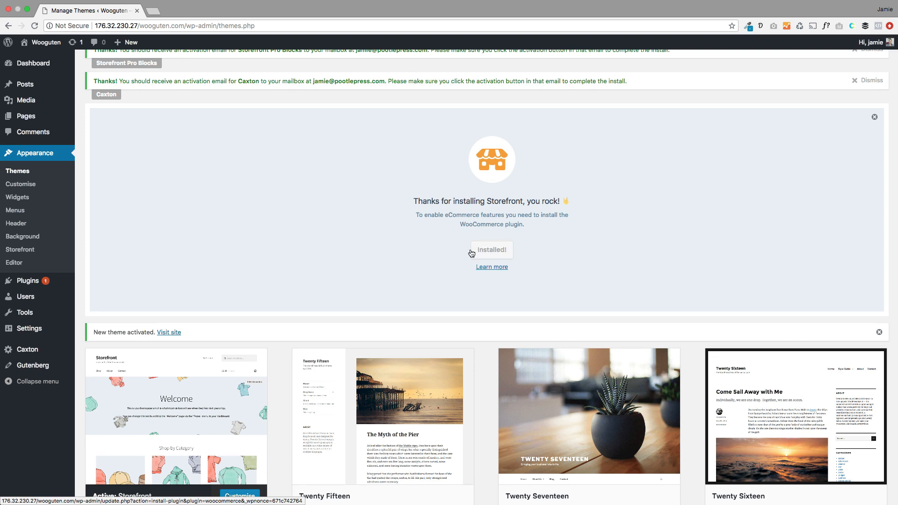
{"action": "left_click", "coordinate": [472, 252]}
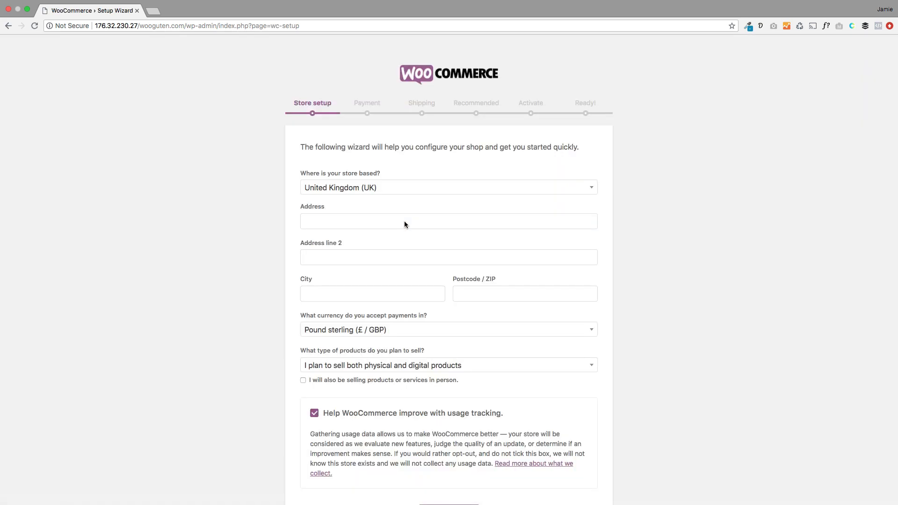
Step: Autofill the UK store address, opt out of usage tracking, and keep default Stripe/PayPal payments
{"action": "left_click", "coordinate": [403, 222]}
{"action": "left_click", "coordinate": [399, 235]}
{"action": "scroll", "coordinate": [390, 330], "scroll_direction": "down", "scroll_amount": 3}
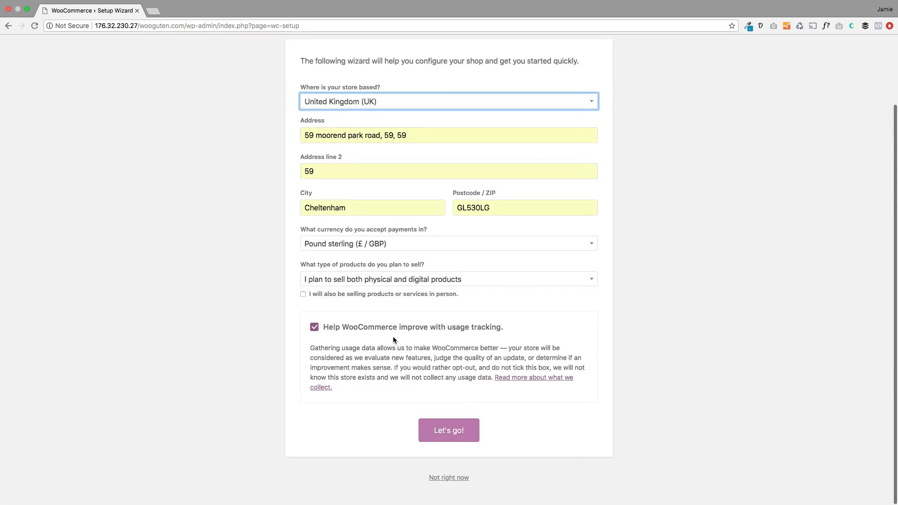
{"action": "left_click", "coordinate": [315, 333]}
{"action": "left_click", "coordinate": [449, 436]}
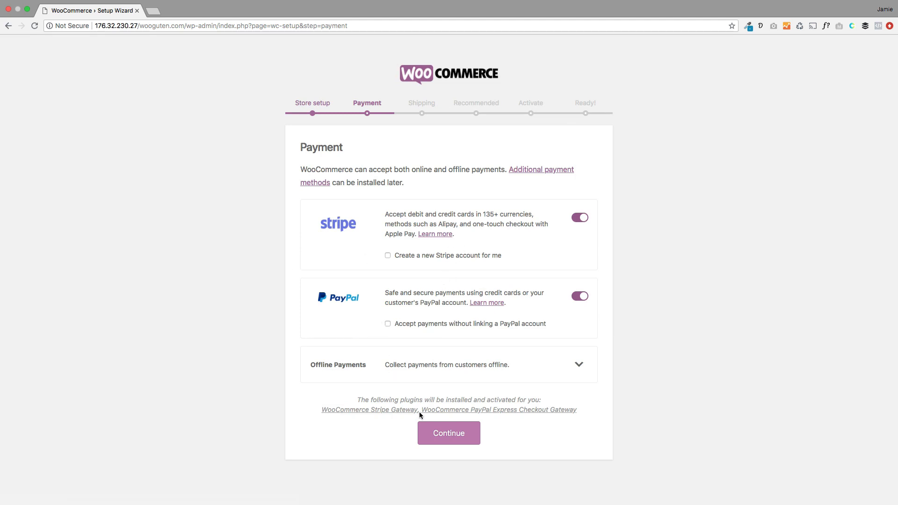
{"action": "left_click", "coordinate": [423, 425]}
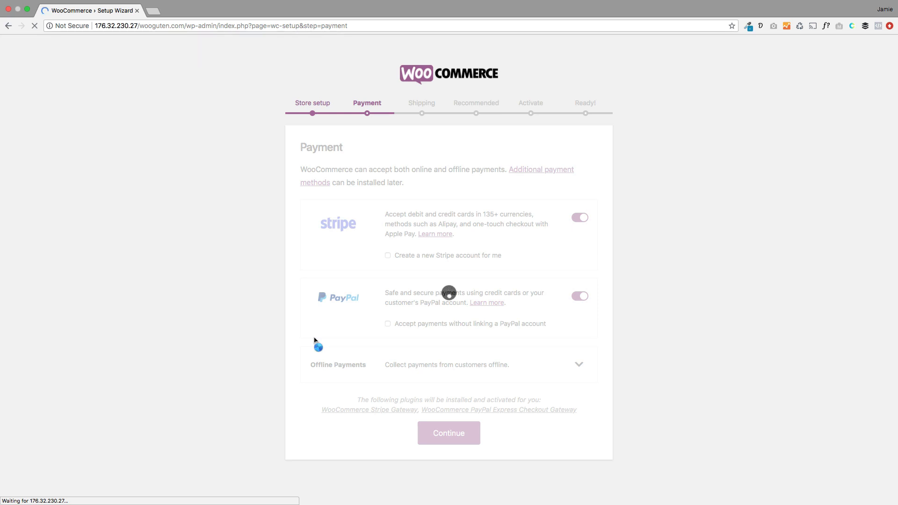
{"action": "left_click", "coordinate": [454, 278]}
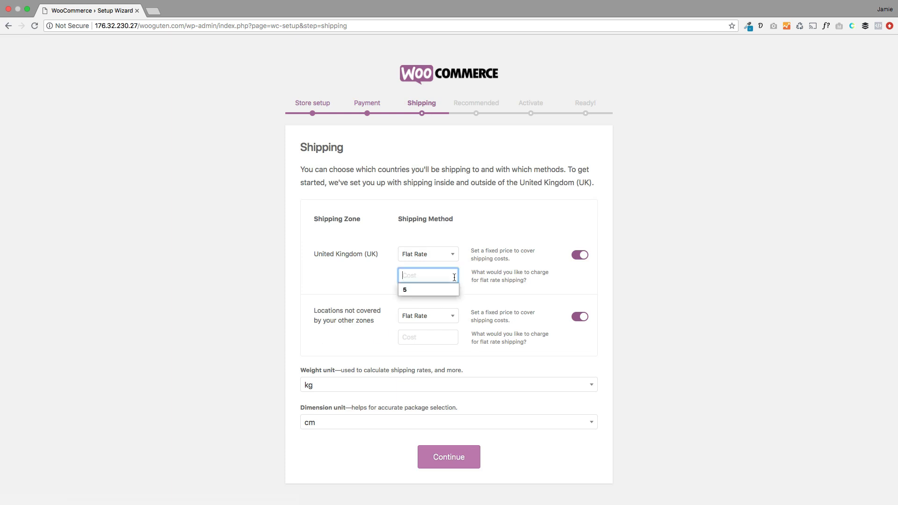
Step: Set the flat-rate shipping cost to 5 for the UK and for other locations
{"action": "type", "text": "5"}
{"action": "left_click", "coordinate": [310, 313]}
{"action": "left_click", "coordinate": [408, 335]}
{"action": "type", "text": "5"}
{"action": "left_click", "coordinate": [358, 328]}
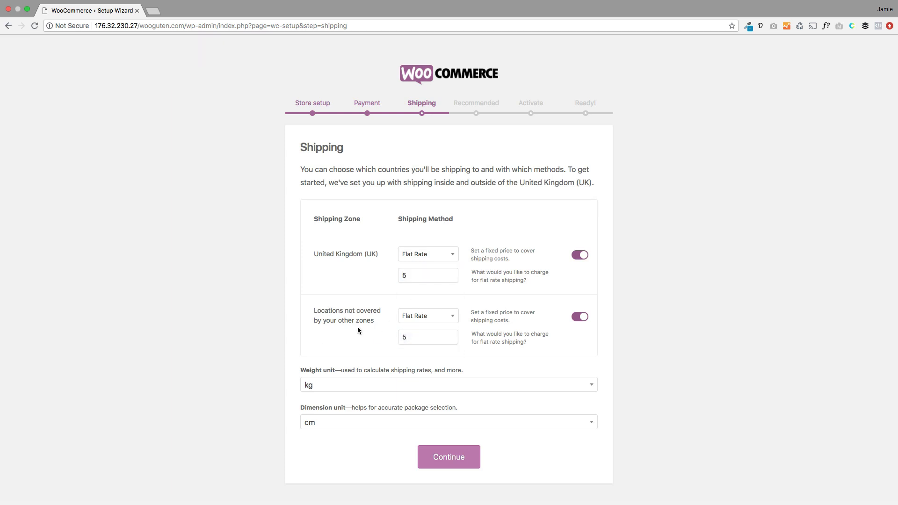
{"action": "left_click", "coordinate": [448, 463]}
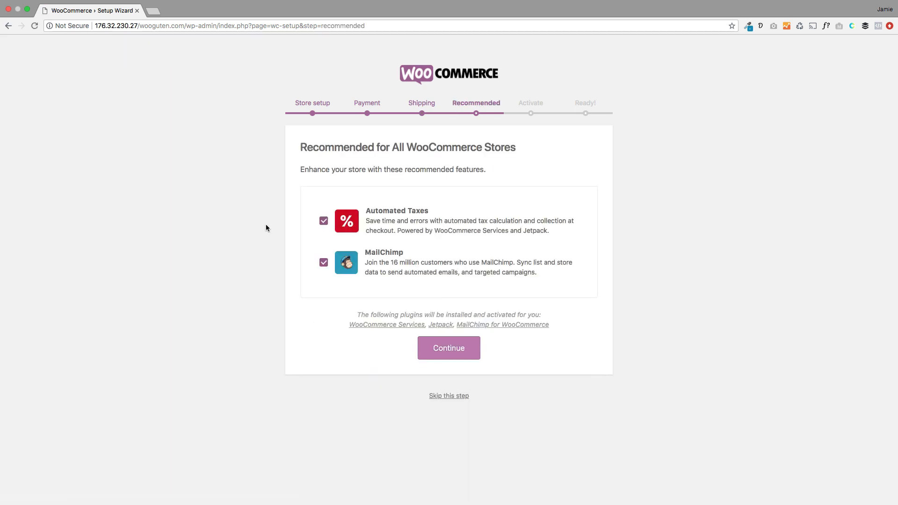
Step: Decline the Automated Taxes and MailChimp add-ons and skip the Jetpack connection
{"action": "left_click", "coordinate": [324, 222]}
{"action": "left_click", "coordinate": [324, 263]}
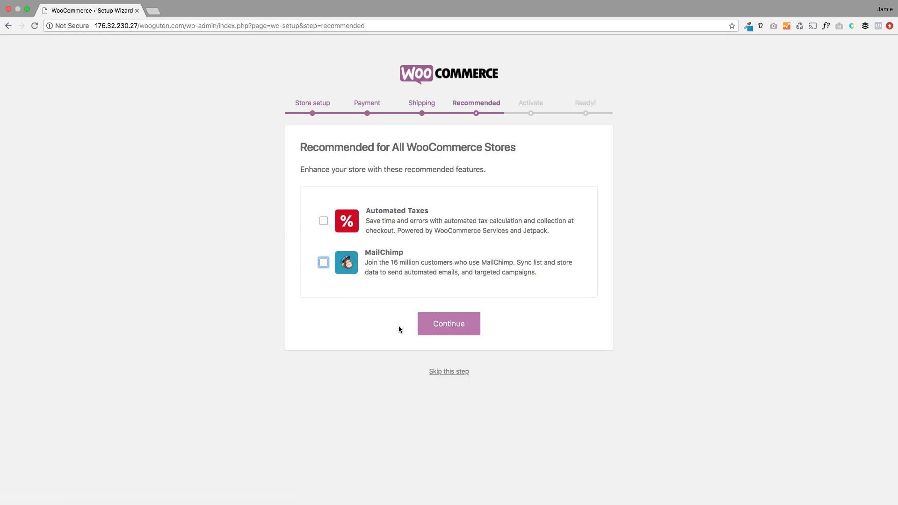
{"action": "left_click", "coordinate": [440, 325]}
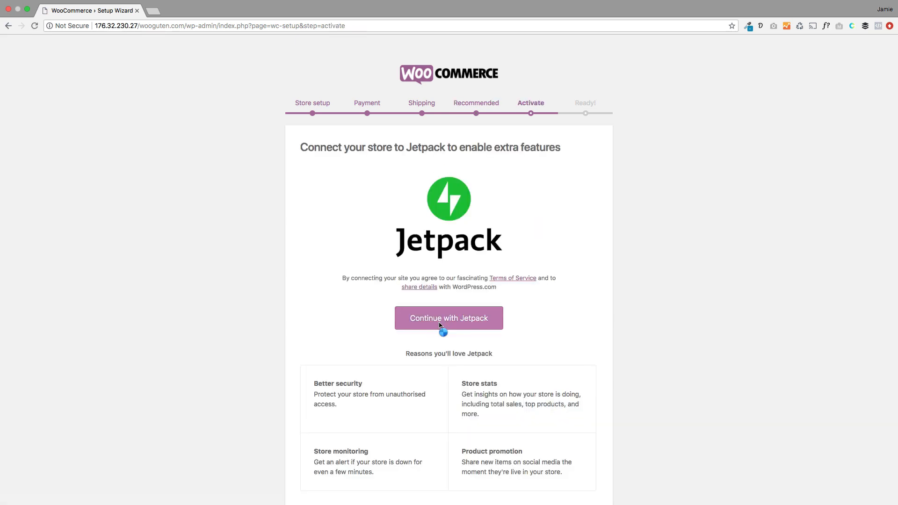
{"action": "scroll", "coordinate": [440, 326], "scroll_direction": "down", "scroll_amount": 3}
{"action": "left_click", "coordinate": [449, 482]}
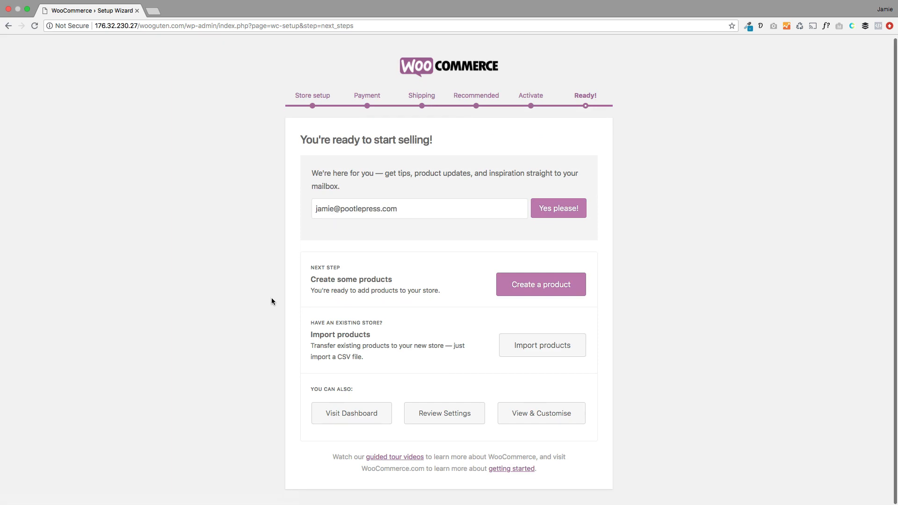
Step: Go to the dashboard, close the Design your store panel, and view the live storefront
{"action": "left_click", "coordinate": [365, 419]}
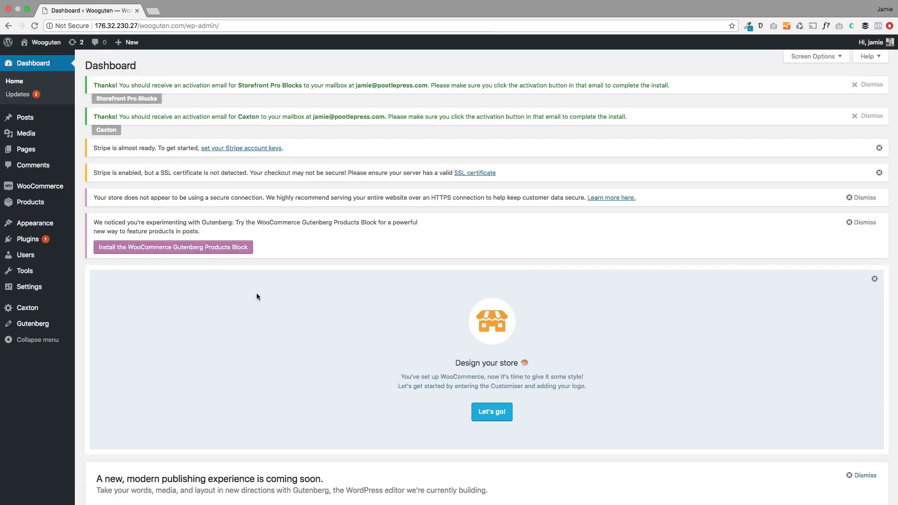
{"action": "left_click", "coordinate": [873, 280]}
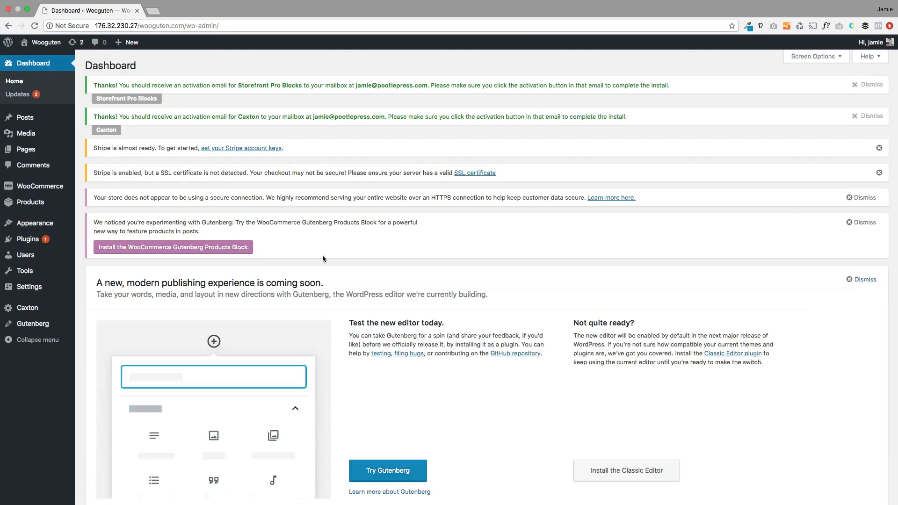
{"action": "mouse_move", "coordinate": [55, 196]}
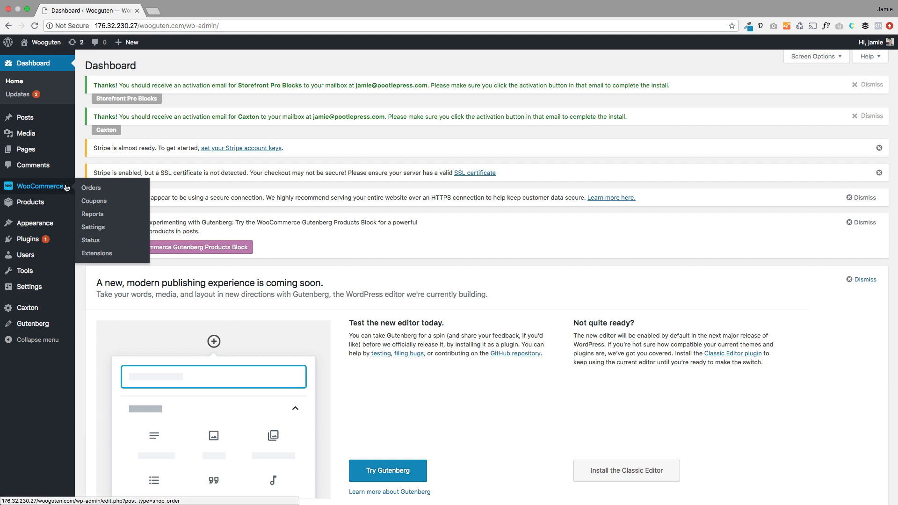
{"action": "left_click", "coordinate": [34, 45]}
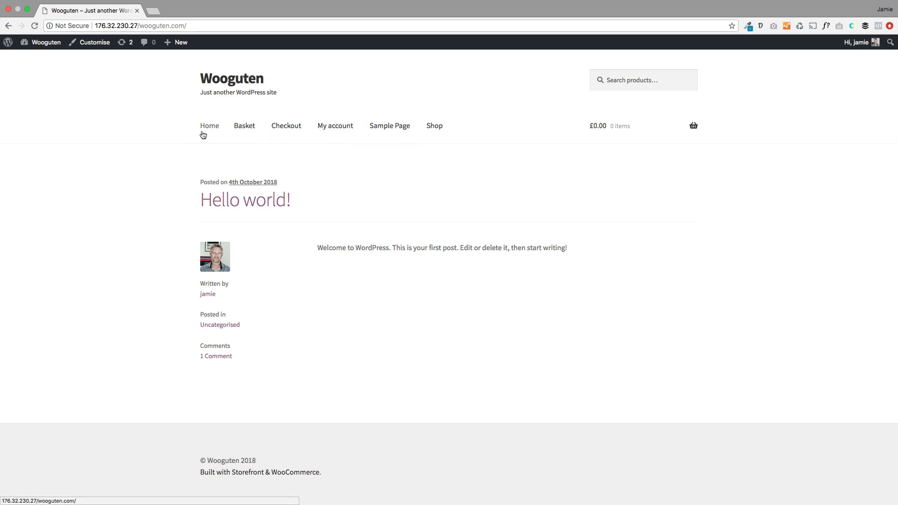
Step: Create a new page titled 'Contact'
{"action": "mouse_move", "coordinate": [178, 42]}
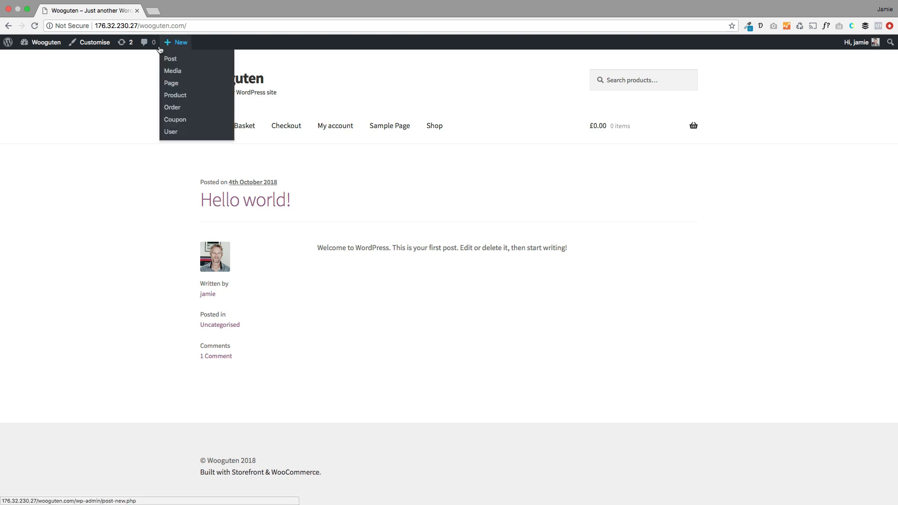
{"action": "left_click", "coordinate": [180, 83]}
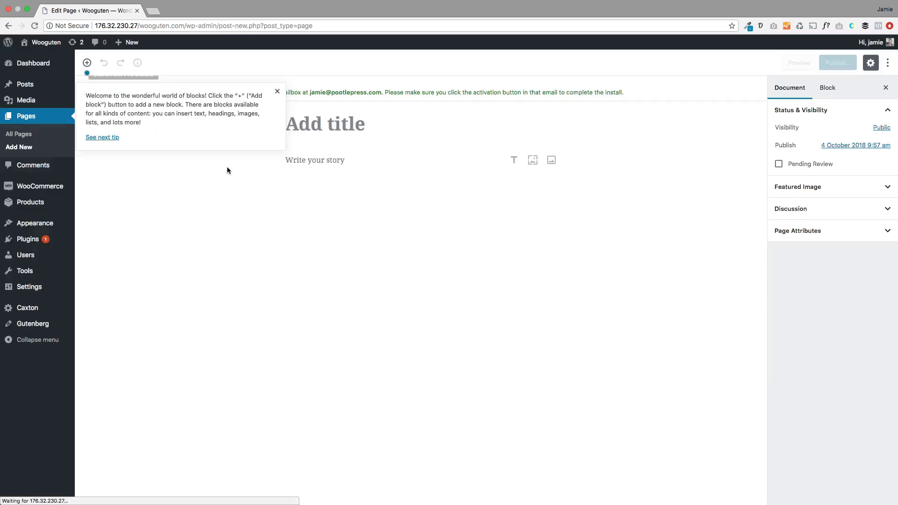
{"action": "left_click", "coordinate": [278, 92]}
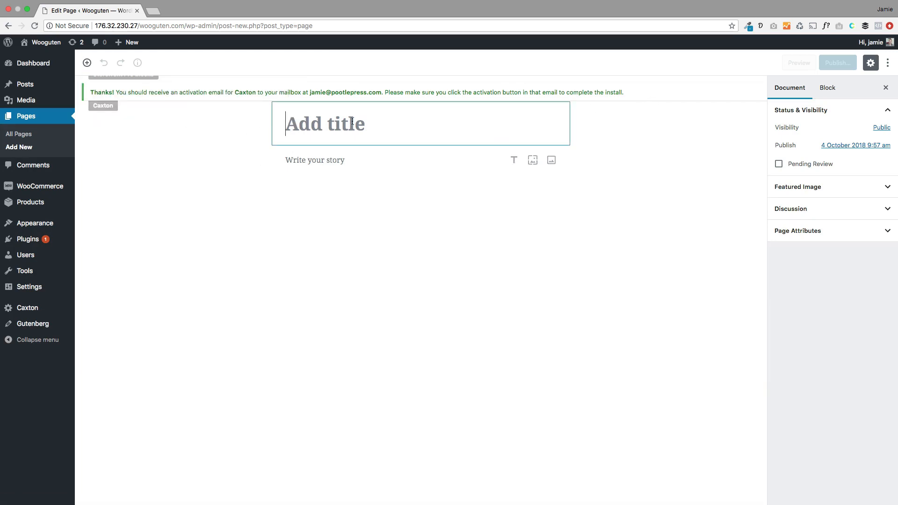
{"action": "type", "text": "Contact"}
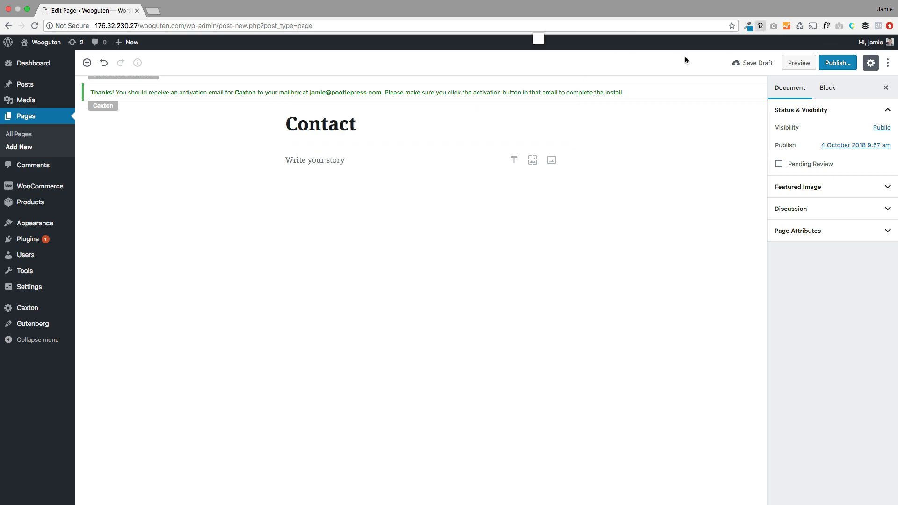
Step: Generate a placeholder paragraph and paste it into the Contact page body
{"action": "left_click", "coordinate": [760, 25]}
{"action": "left_click", "coordinate": [636, 57]}
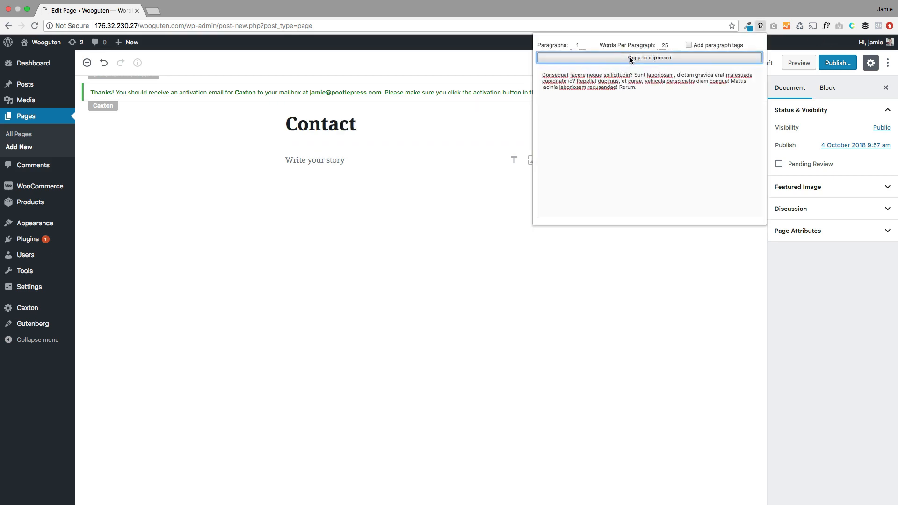
{"action": "left_click", "coordinate": [401, 134]}
{"action": "left_click", "coordinate": [365, 159]}
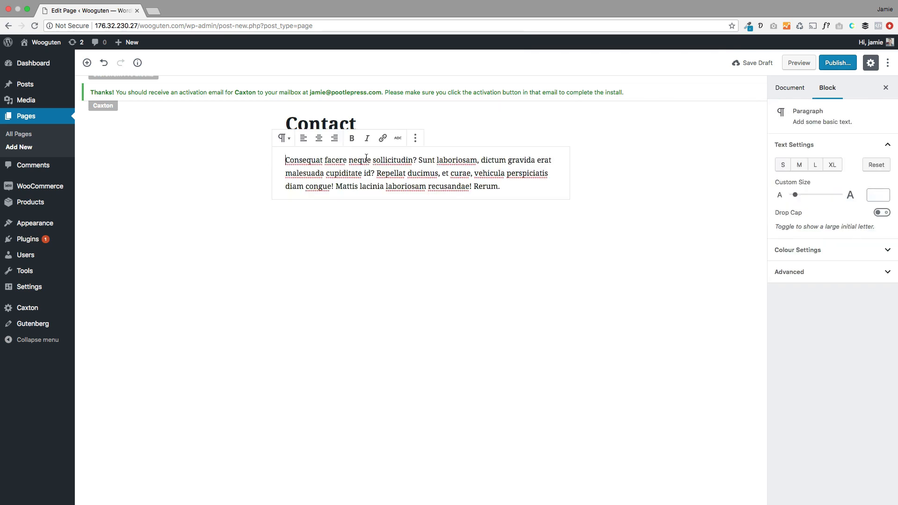
{"action": "key", "text": "cmd+v"}
{"action": "left_click", "coordinate": [519, 186]}
{"action": "key", "text": "Return"}
Step: Add a two-column Caxton Layouts block with the dummy text pasted into both columns
{"action": "left_click", "coordinate": [265, 214]}
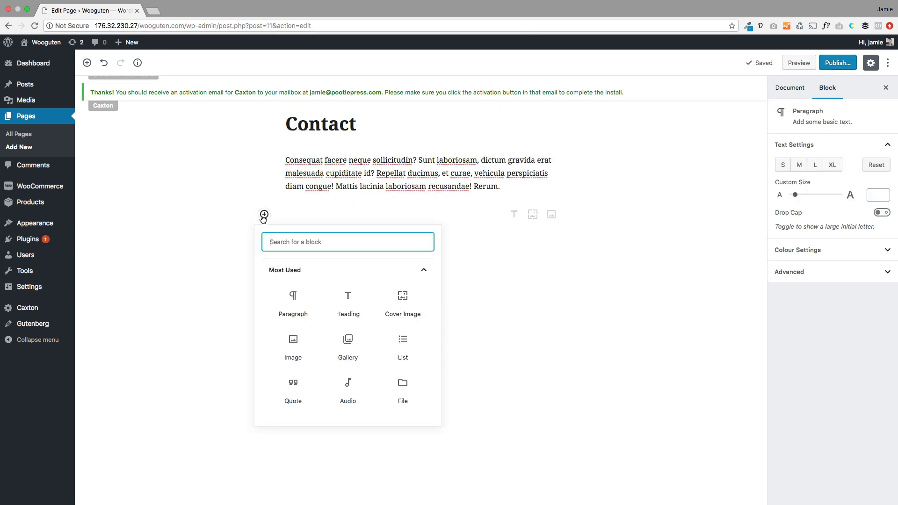
{"action": "scroll", "coordinate": [337, 345], "scroll_direction": "down", "scroll_amount": 3}
{"action": "left_click", "coordinate": [311, 397]}
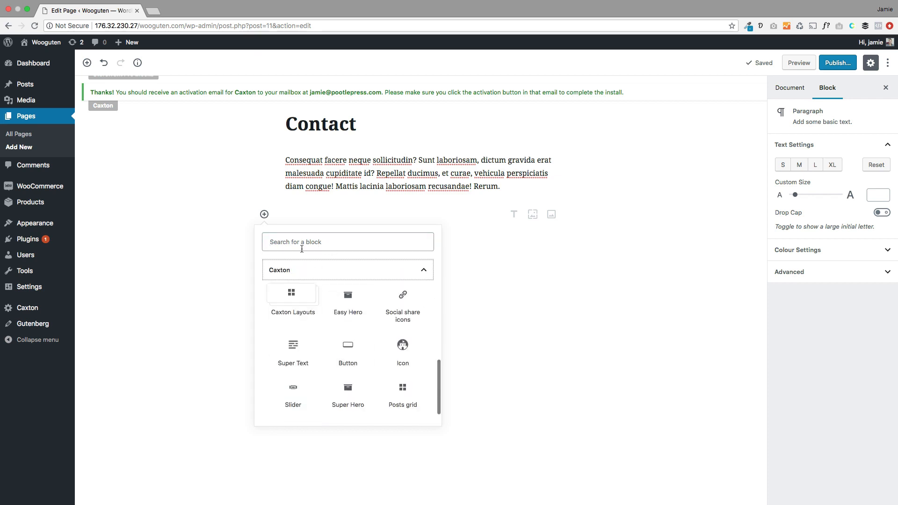
{"action": "left_click", "coordinate": [295, 300]}
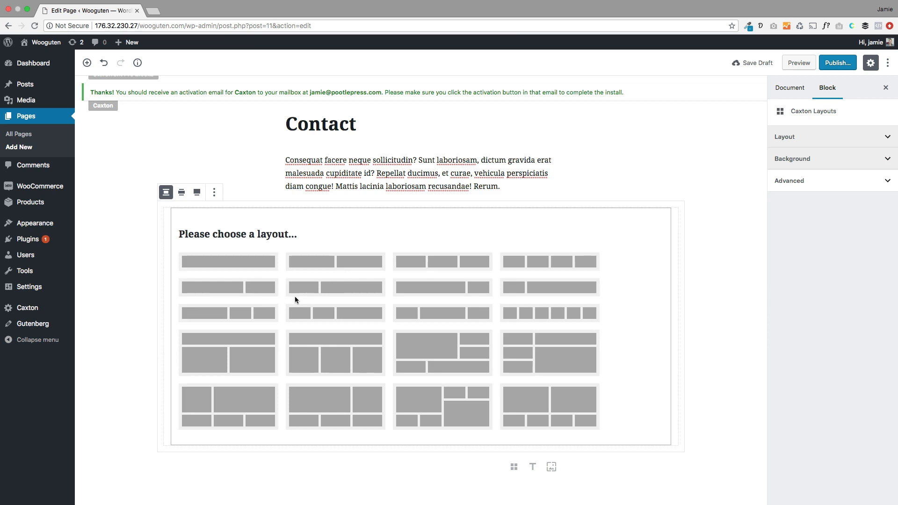
{"action": "left_click", "coordinate": [326, 274]}
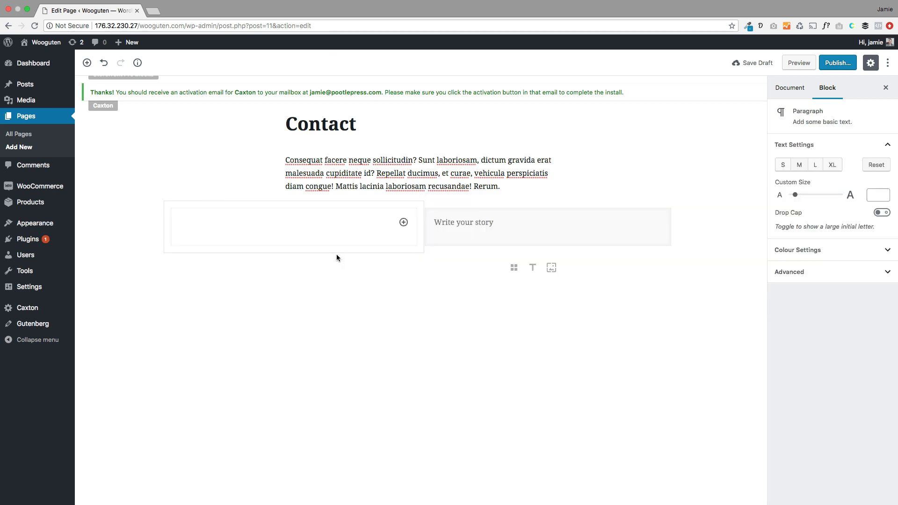
{"action": "left_click", "coordinate": [388, 243]}
{"action": "key", "text": "ctrl+v"}
{"action": "left_click", "coordinate": [475, 222]}
{"action": "key", "text": "ctrl+v"}
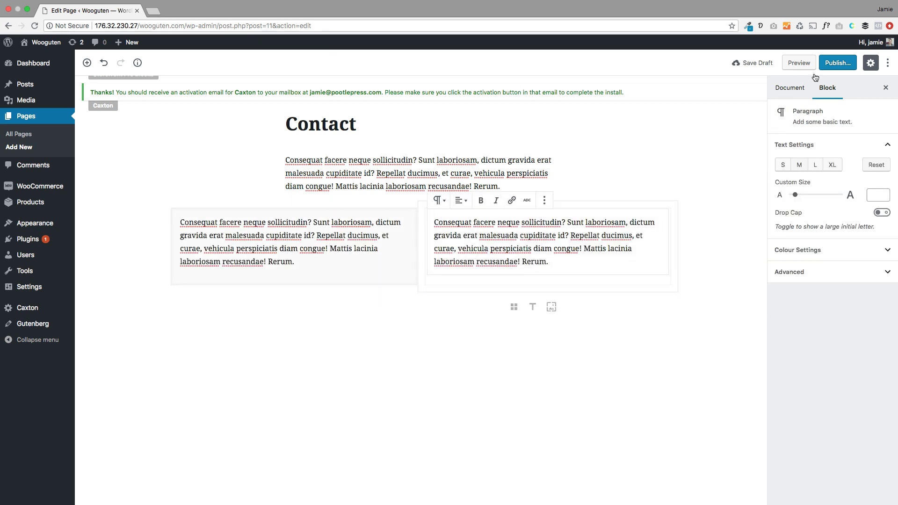
Step: Publish the Contact page and view the live site
{"action": "left_click", "coordinate": [832, 64]}
{"action": "left_click", "coordinate": [829, 66]}
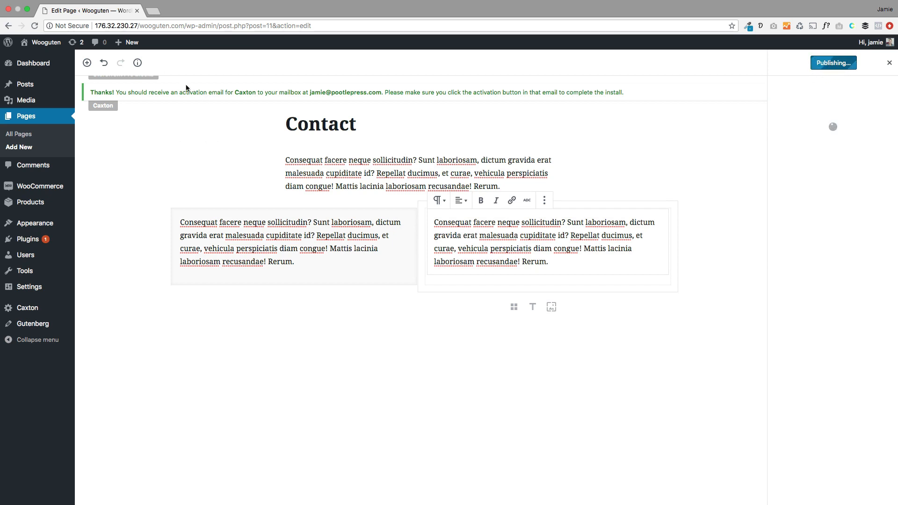
{"action": "left_click", "coordinate": [42, 56]}
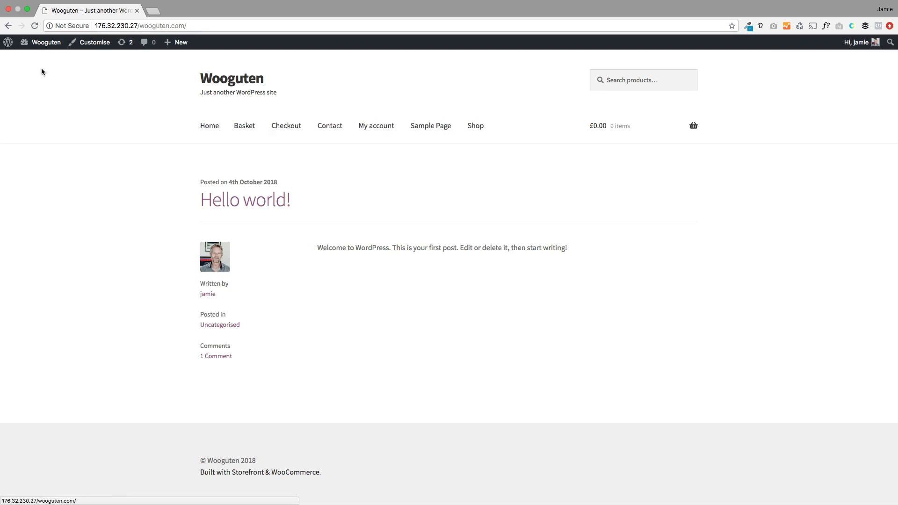
Step: Create a page titled 'Blog', publish it, and return to the live site
{"action": "mouse_move", "coordinate": [175, 42]}
{"action": "left_click", "coordinate": [179, 86]}
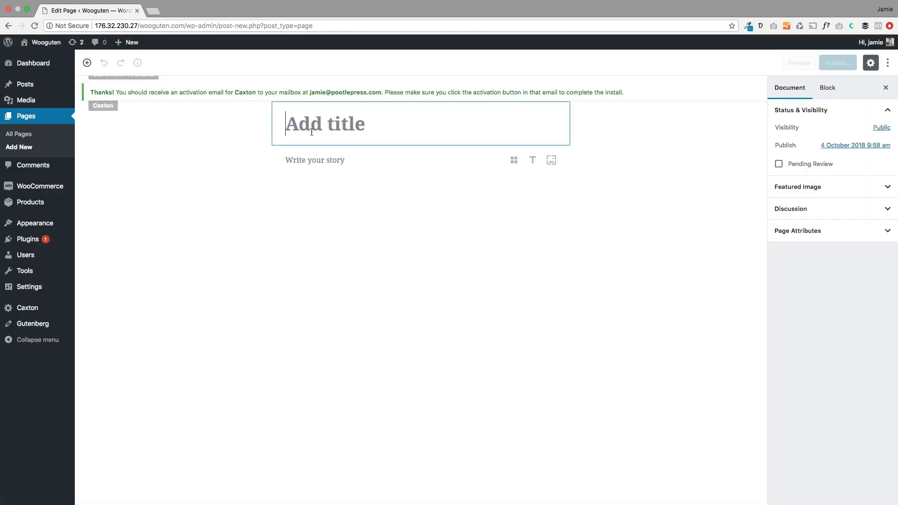
{"action": "type", "text": "Blog"}
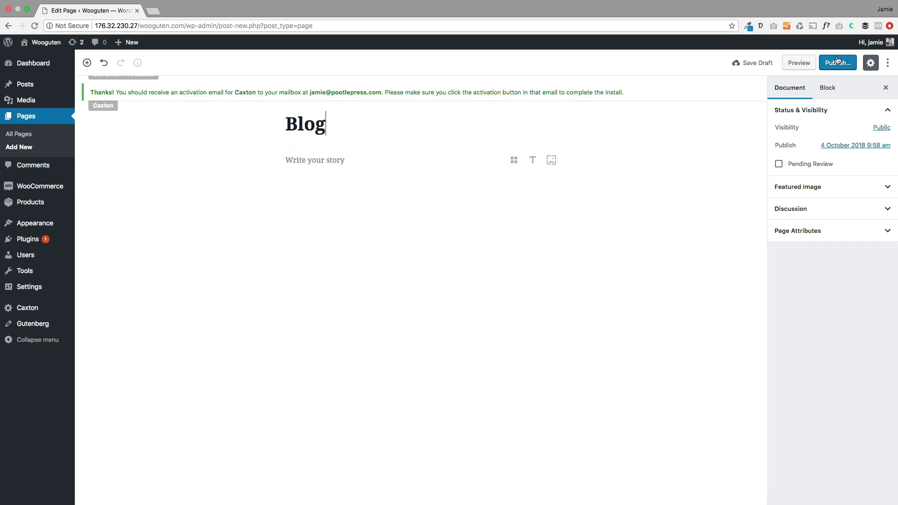
{"action": "left_click", "coordinate": [838, 59]}
{"action": "left_click", "coordinate": [842, 63]}
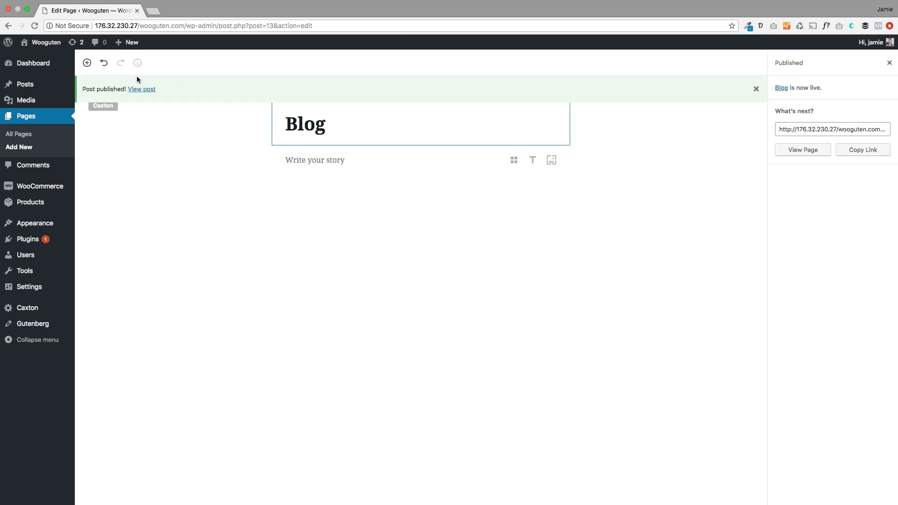
{"action": "left_click", "coordinate": [46, 42]}
{"action": "mouse_move", "coordinate": [56, 103]}
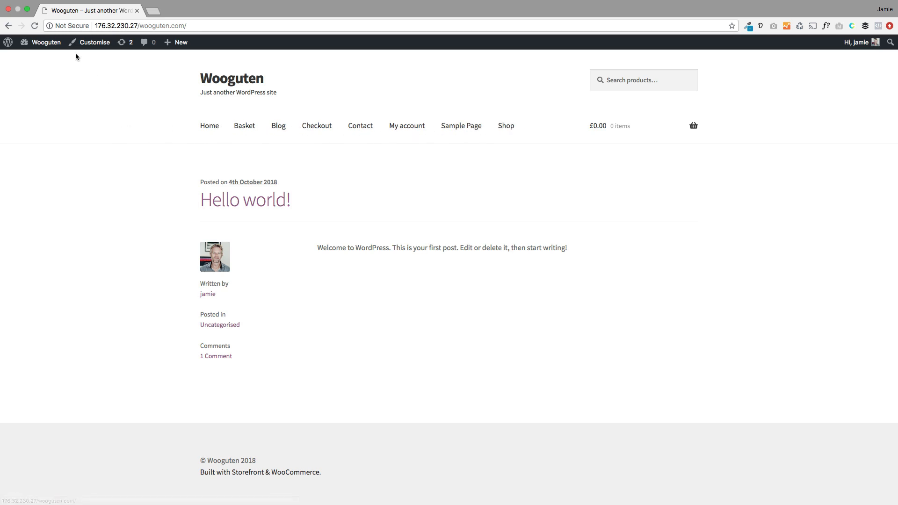
Step: Create a new menu named 'primary menu' in Appearance > Menus
{"action": "mouse_move", "coordinate": [54, 50]}
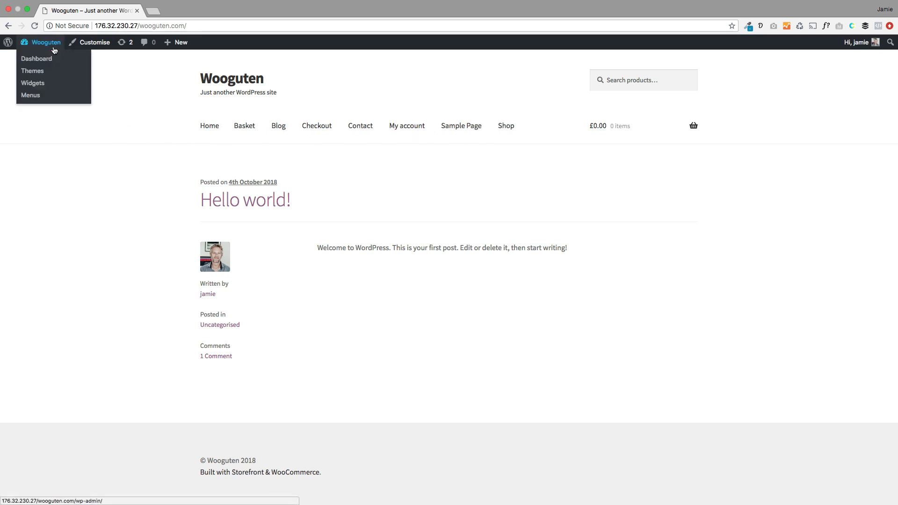
{"action": "left_click", "coordinate": [40, 96]}
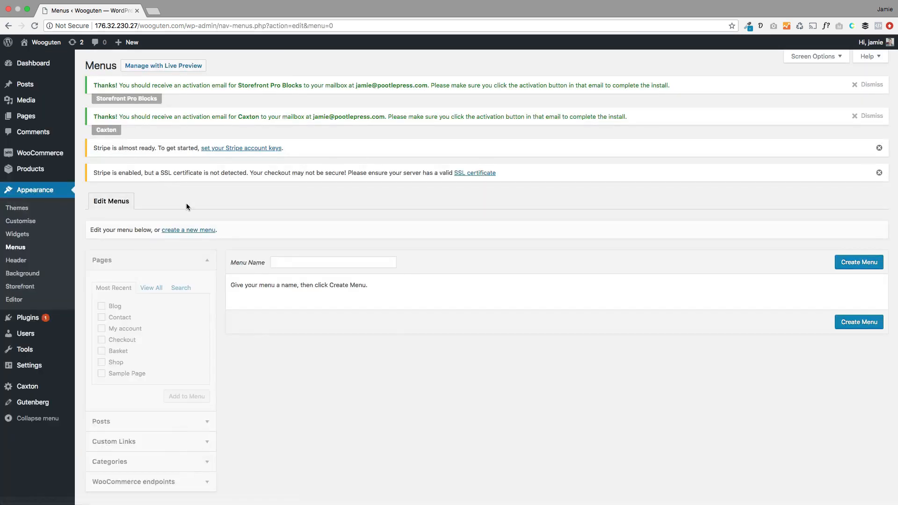
{"action": "left_click", "coordinate": [300, 262]}
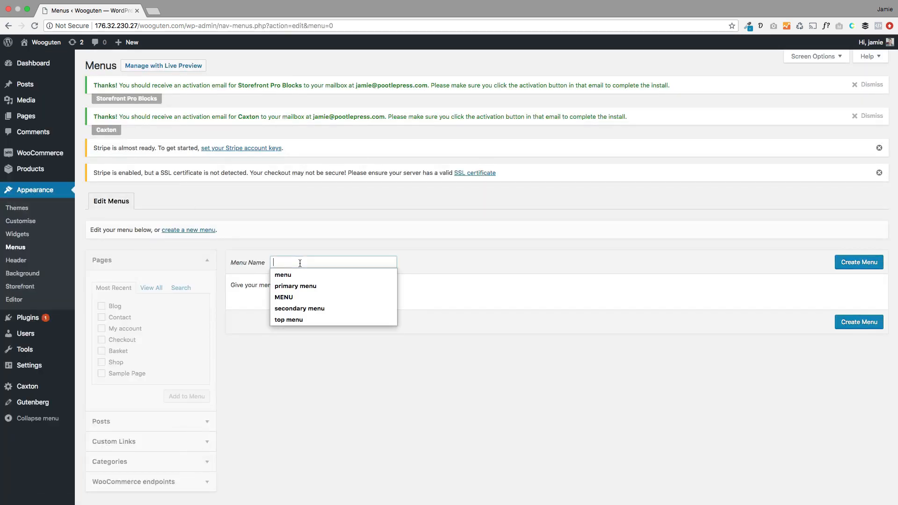
{"action": "type", "text": "primary menu"}
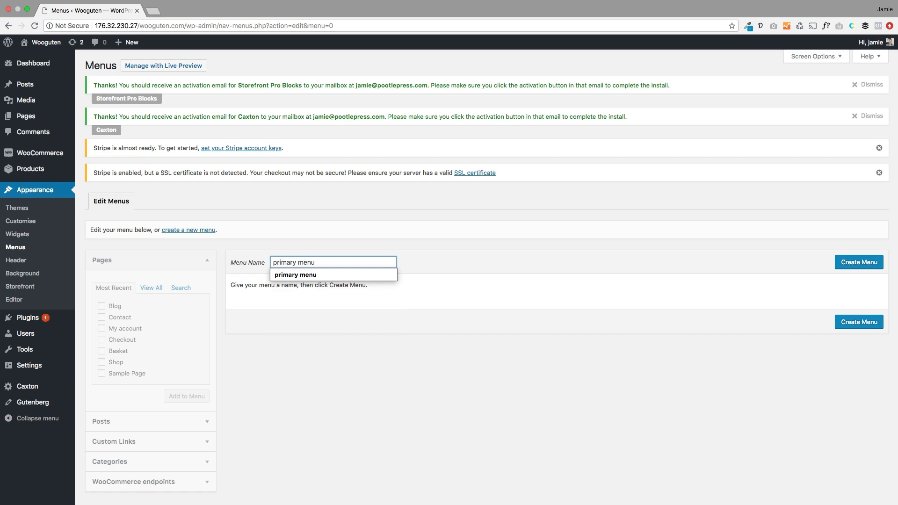
{"action": "left_click", "coordinate": [811, 250]}
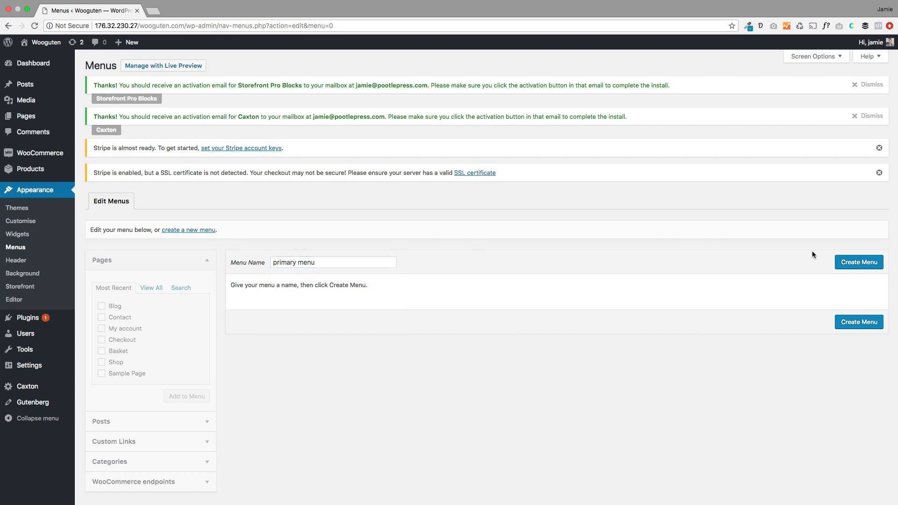
{"action": "left_click", "coordinate": [847, 263]}
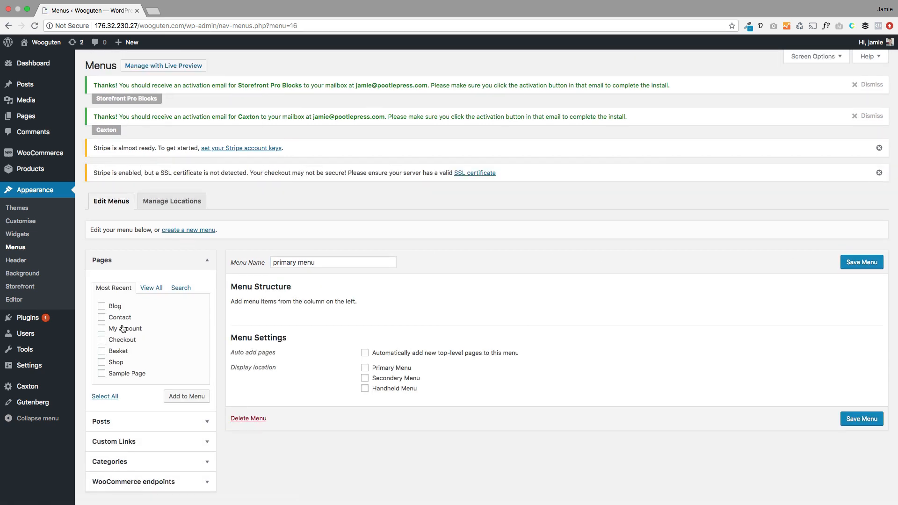
Step: Add the Shop, Contact and Blog pages to the primary menu
{"action": "left_click", "coordinate": [102, 363]}
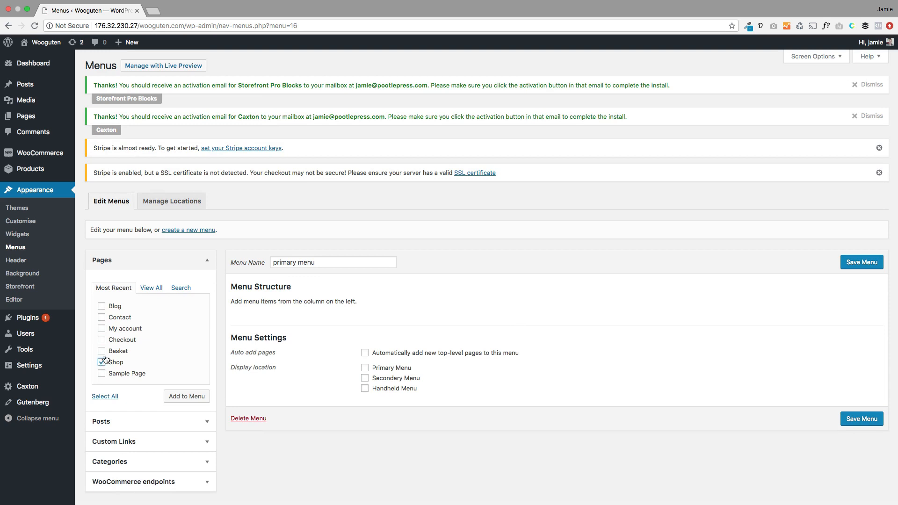
{"action": "left_click", "coordinate": [102, 318]}
{"action": "left_click", "coordinate": [102, 306]}
{"action": "left_click", "coordinate": [182, 396]}
{"action": "scroll", "coordinate": [379, 414], "scroll_direction": "down", "scroll_amount": 1}
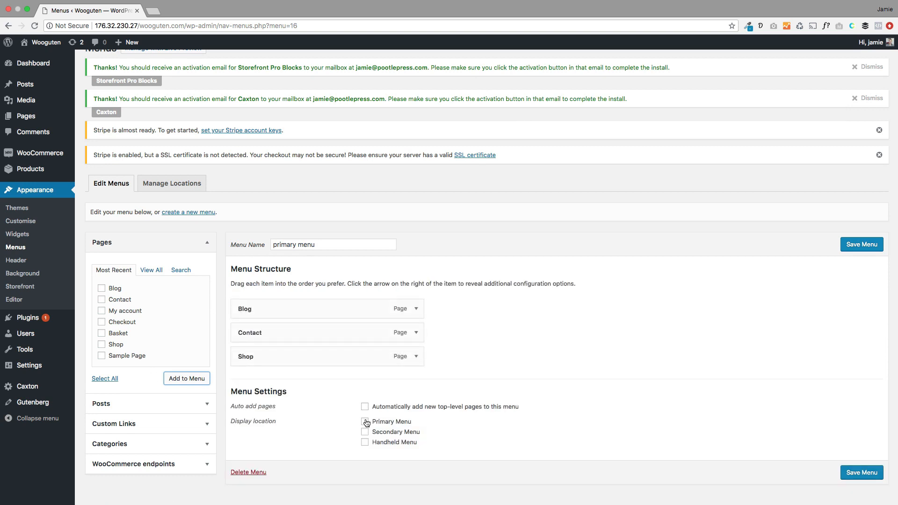
Step: Order the menu Shop, Blog, Contact, assign Primary and Handheld locations, and save
{"action": "left_click", "coordinate": [365, 422]}
{"action": "mouse_move", "coordinate": [314, 342]}
{"action": "left_mouse_down"}
{"action": "mouse_move", "coordinate": [315, 363]}
{"action": "mouse_move", "coordinate": [317, 333]}
{"action": "mouse_move", "coordinate": [317, 353]}
{"action": "left_mouse_up"}
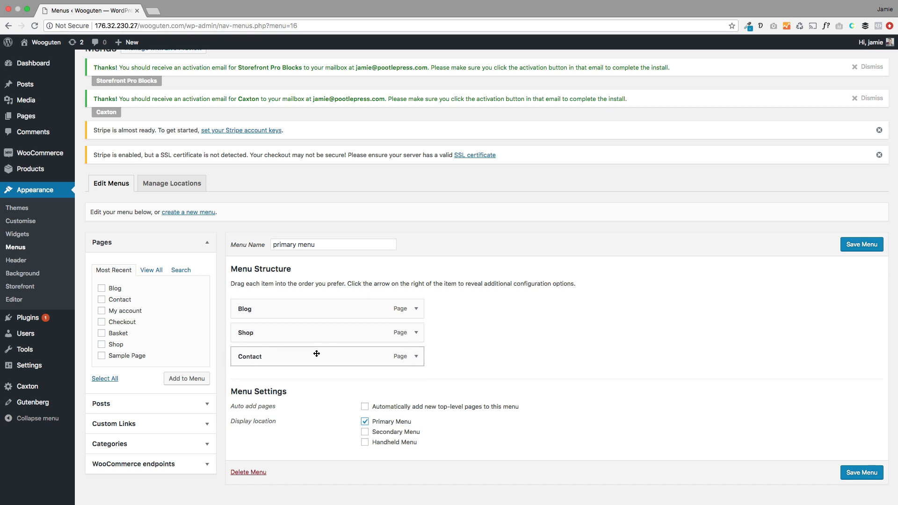
{"action": "left_click_drag", "start_coordinate": [309, 311], "coordinate": [308, 337]}
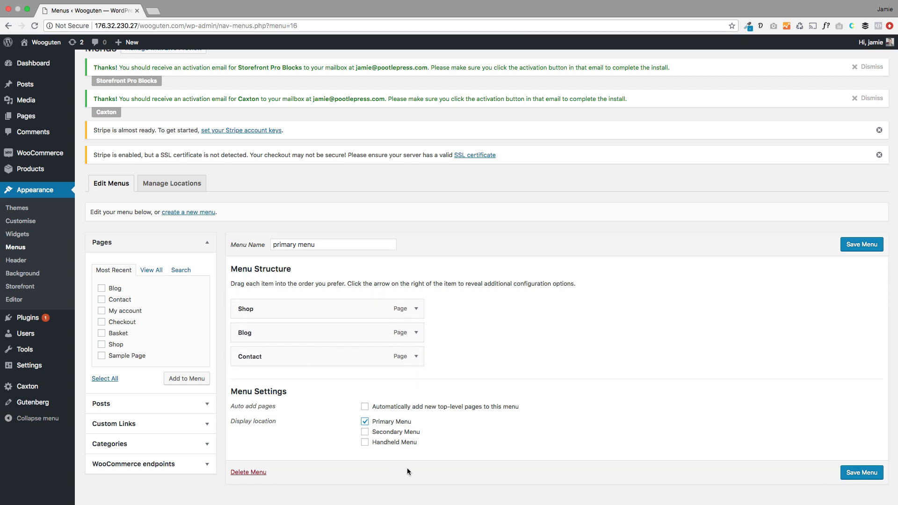
{"action": "left_click", "coordinate": [377, 442]}
{"action": "left_click_drag", "start_coordinate": [398, 447], "coordinate": [373, 446]}
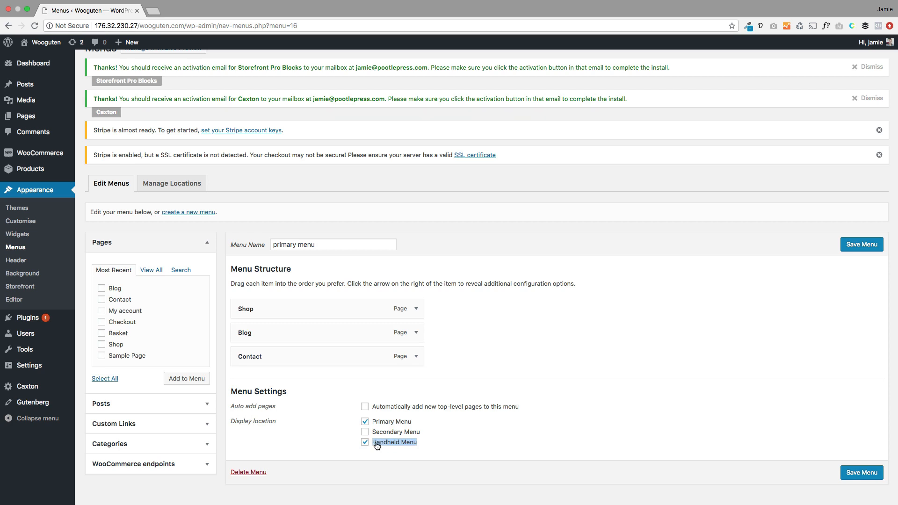
{"action": "left_click", "coordinate": [851, 247]}
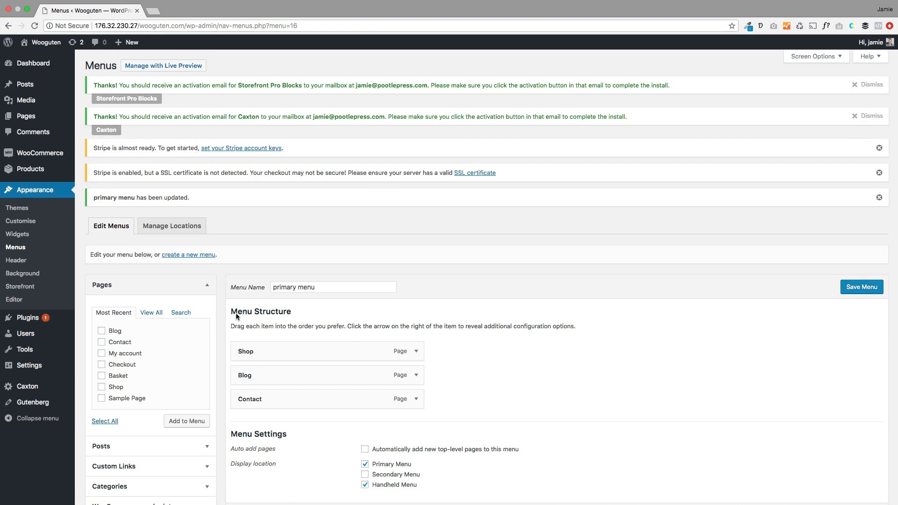
{"action": "mouse_move", "coordinate": [126, 43]}
{"action": "left_click", "coordinate": [124, 84]}
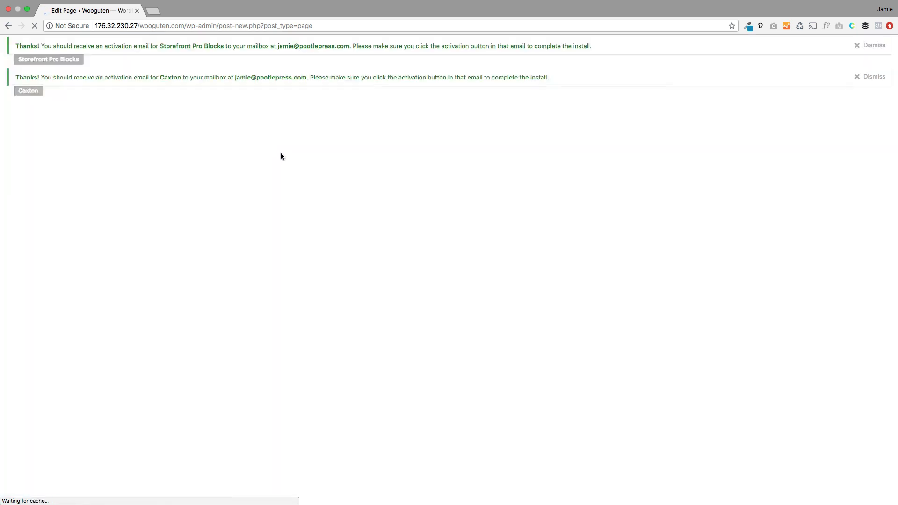
Step: Title the new page 'Home' and publish it
{"action": "left_click", "coordinate": [285, 143]}
{"action": "type", "text": "Home"}
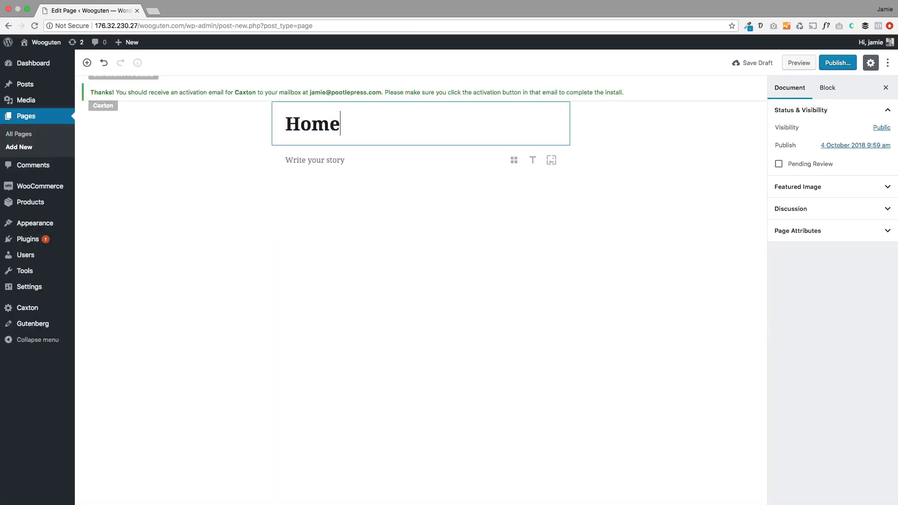
{"action": "left_click", "coordinate": [838, 63]}
{"action": "left_click", "coordinate": [836, 63]}
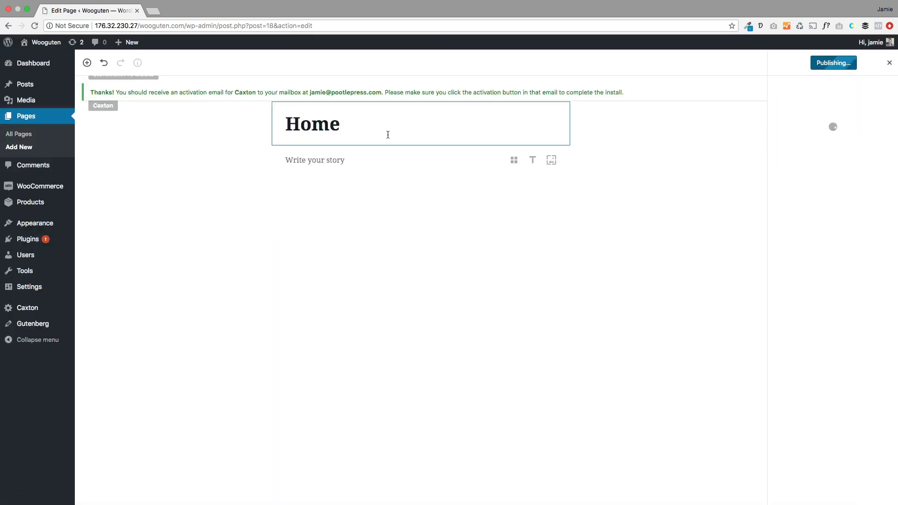
{"action": "mouse_move", "coordinate": [75, 233]}
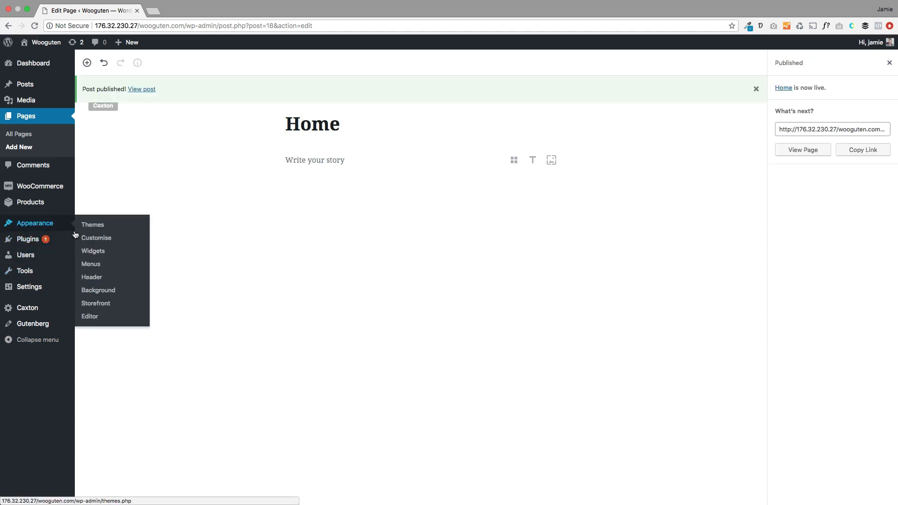
{"action": "left_click", "coordinate": [90, 264]}
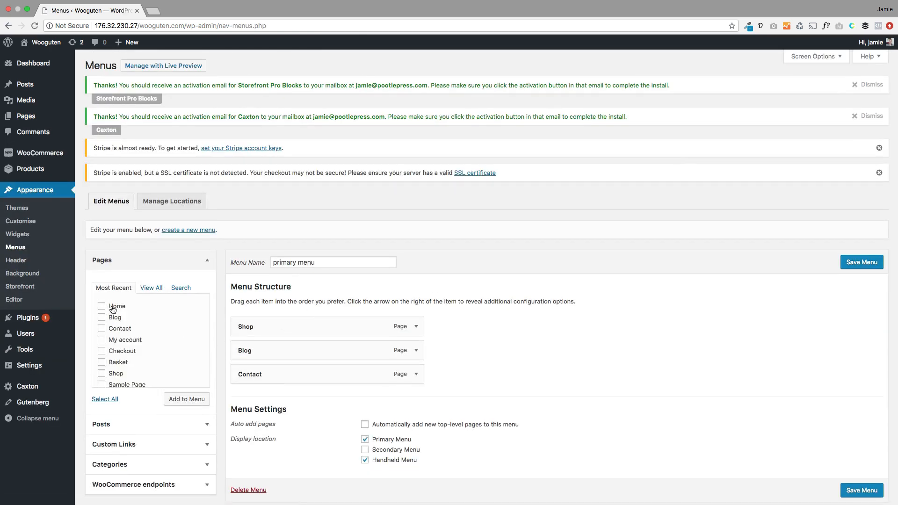
Step: Add Home to the primary menu above Shop, Blog and Contact, and save the menu
{"action": "left_click", "coordinate": [112, 309]}
{"action": "left_click", "coordinate": [187, 399]}
{"action": "left_click_drag", "start_coordinate": [296, 397], "coordinate": [287, 324]}
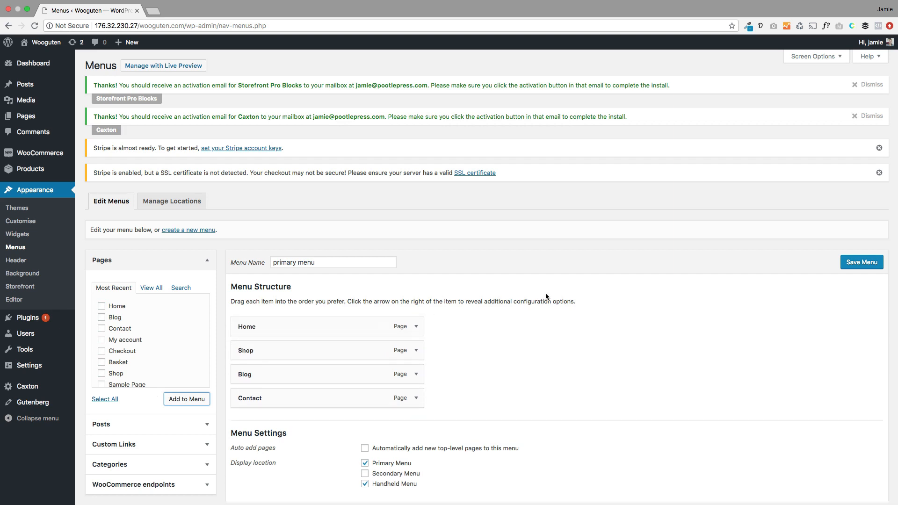
{"action": "left_click", "coordinate": [857, 264]}
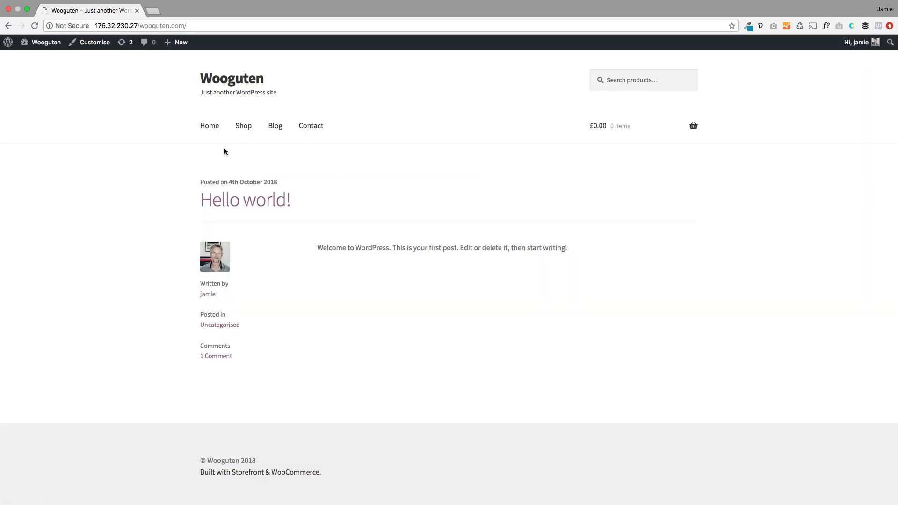
Step: Browse the live Blog, Shop, Home and Contact pages, ending on the front page with Hello world!
{"action": "left_click", "coordinate": [275, 127]}
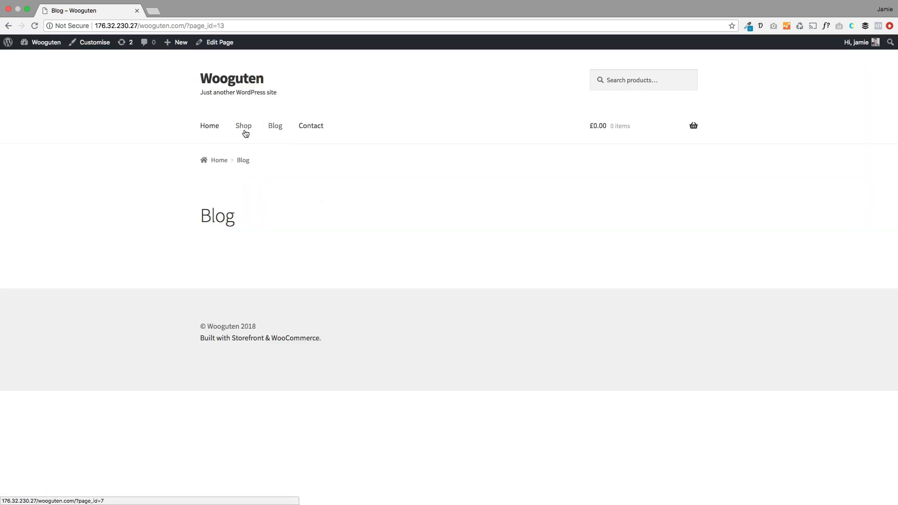
{"action": "left_click", "coordinate": [245, 133]}
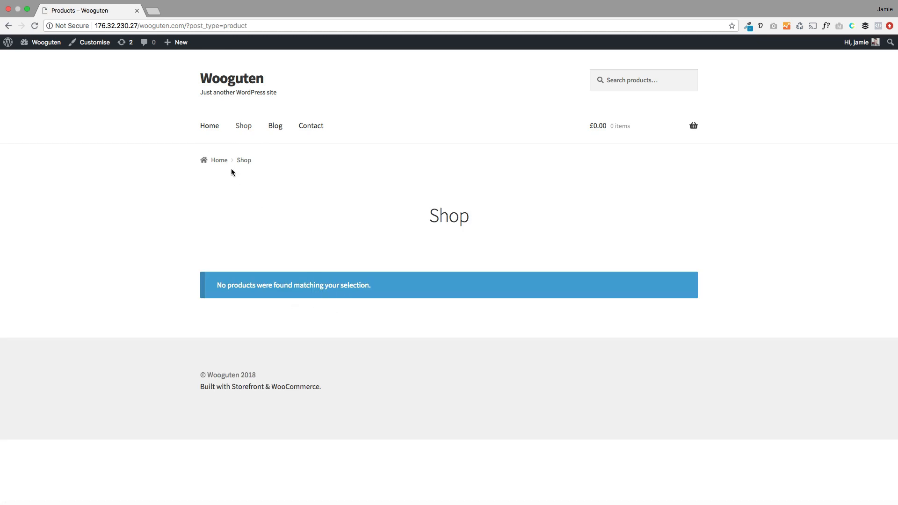
{"action": "left_click", "coordinate": [209, 126]}
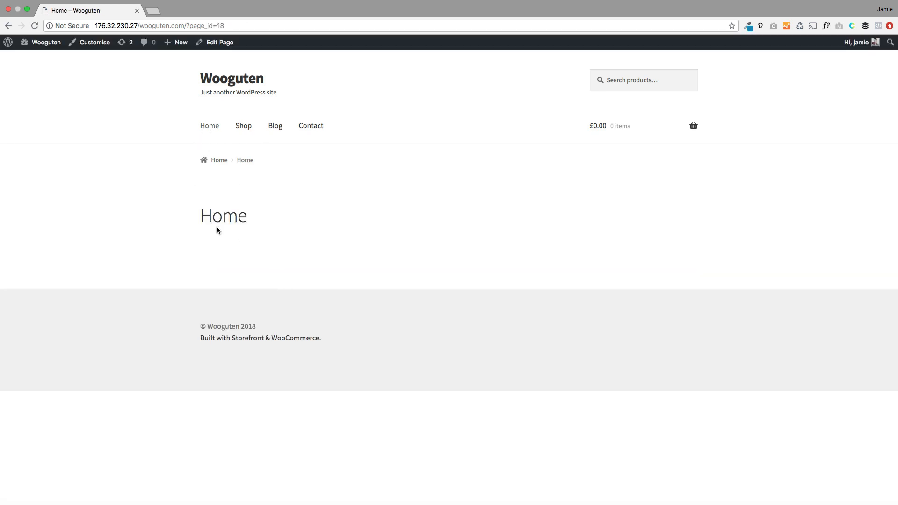
{"action": "left_click", "coordinate": [232, 79]}
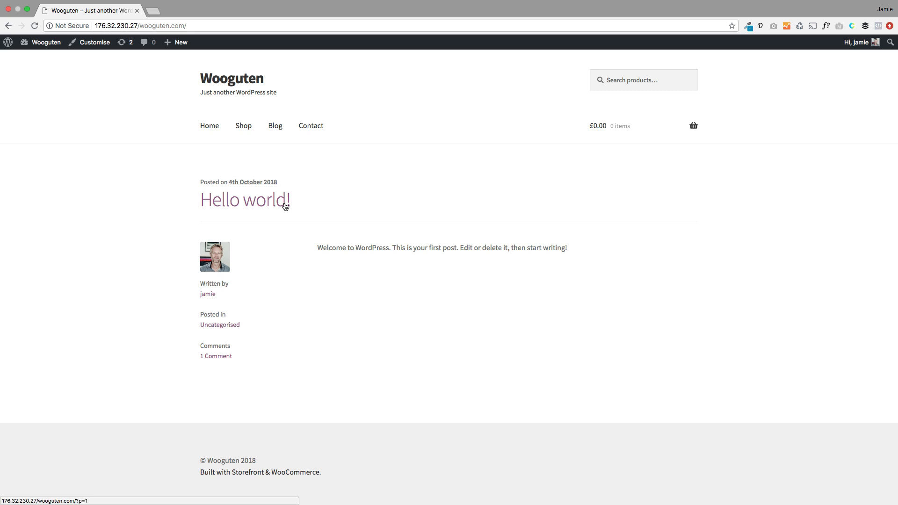
{"action": "left_click", "coordinate": [311, 129]}
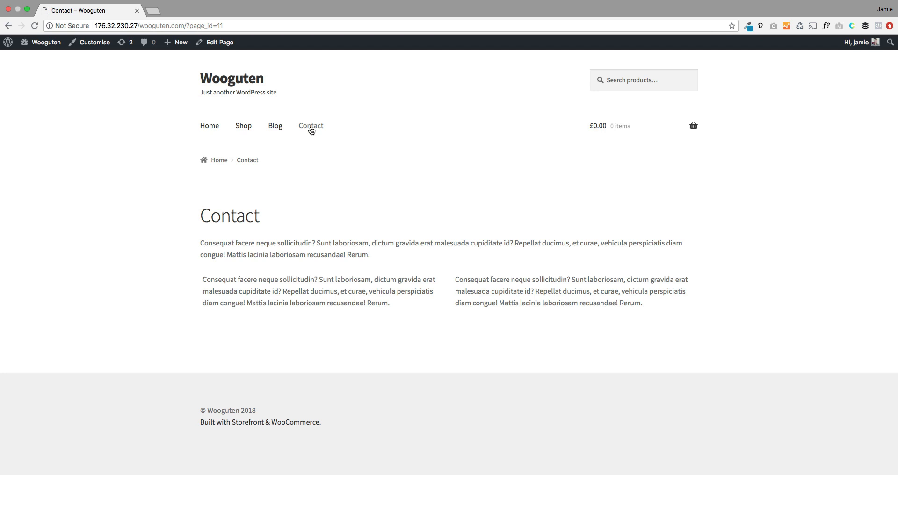
{"action": "left_click", "coordinate": [210, 127]}
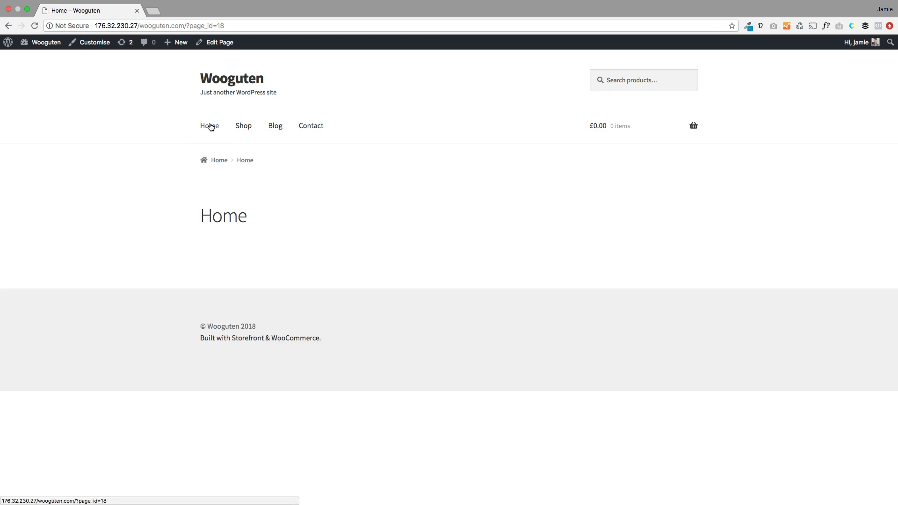
{"action": "left_click", "coordinate": [230, 75]}
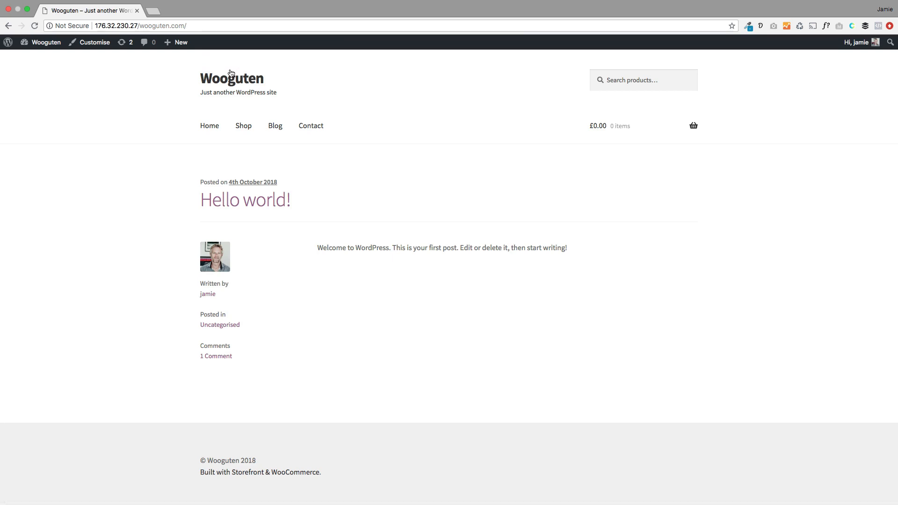
Step: Open Settings > Reading and zoom in on the 'Your homepage displays' option
{"action": "mouse_move", "coordinate": [42, 42]}
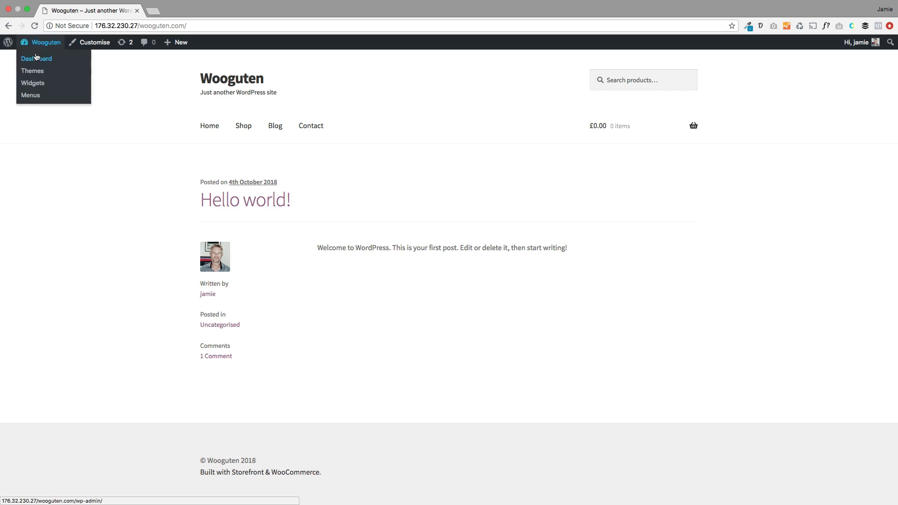
{"action": "left_click", "coordinate": [33, 82]}
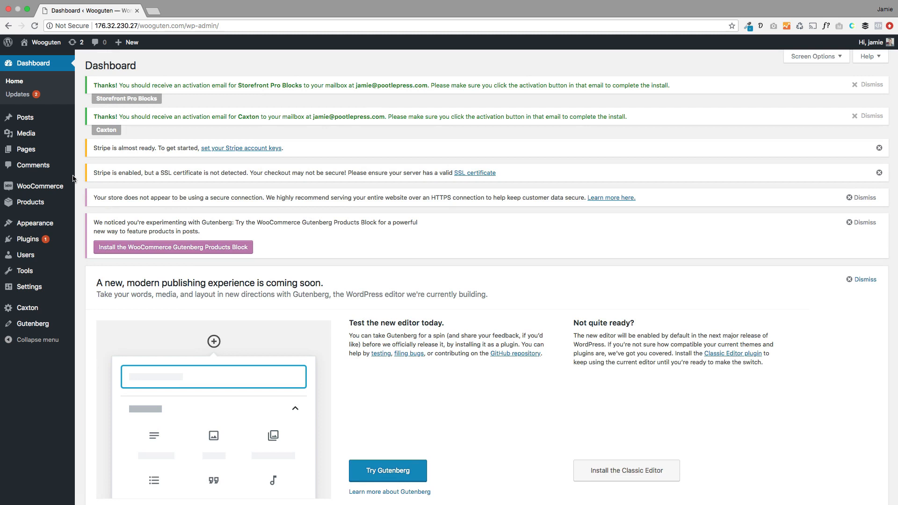
{"action": "mouse_move", "coordinate": [43, 289]}
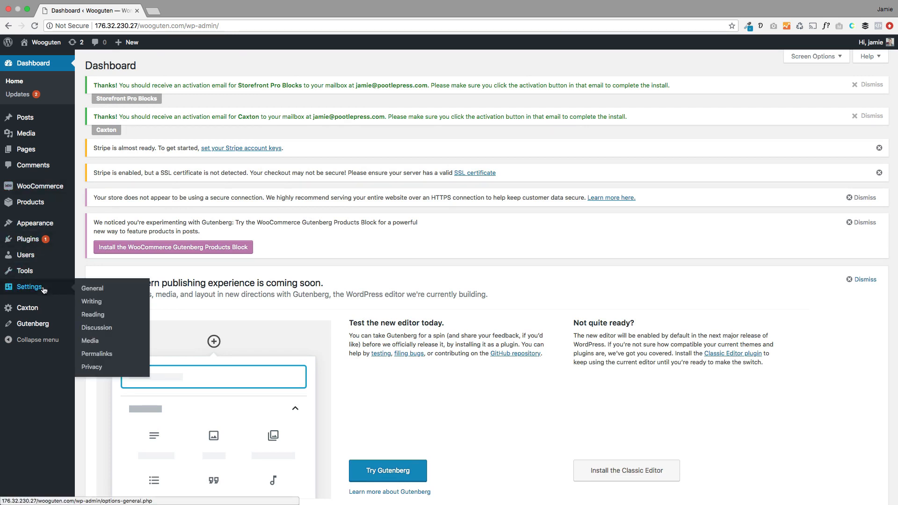
{"action": "left_click", "coordinate": [94, 314]}
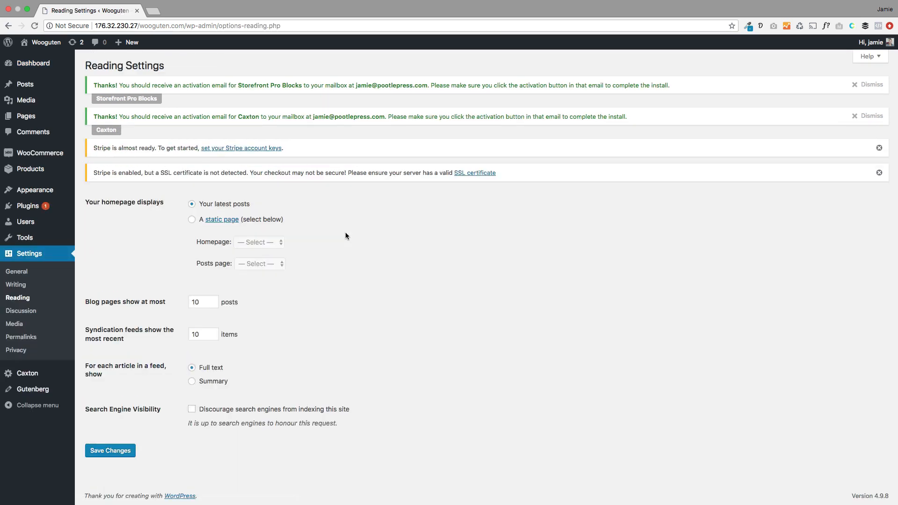
{"action": "key", "text": "super+plus"}
{"action": "key", "text": "super+plus"}
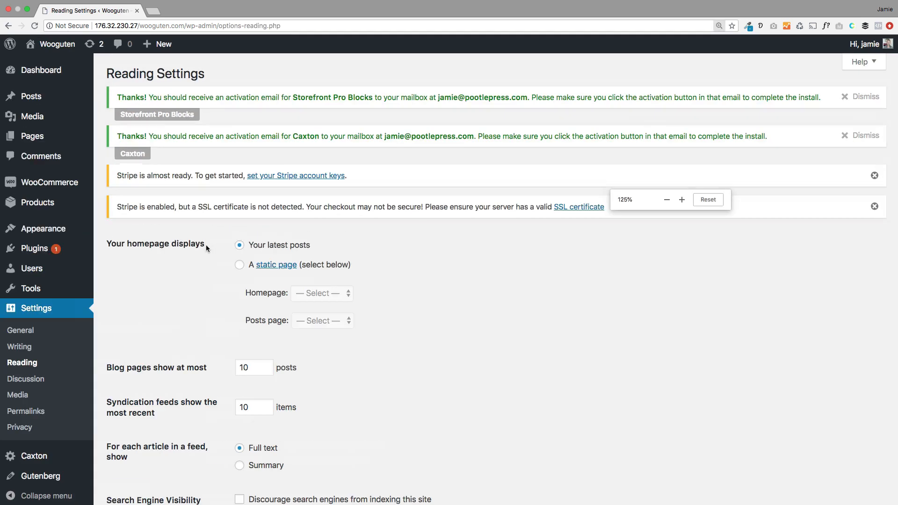
{"action": "left_click_drag", "start_coordinate": [321, 244], "coordinate": [288, 244]}
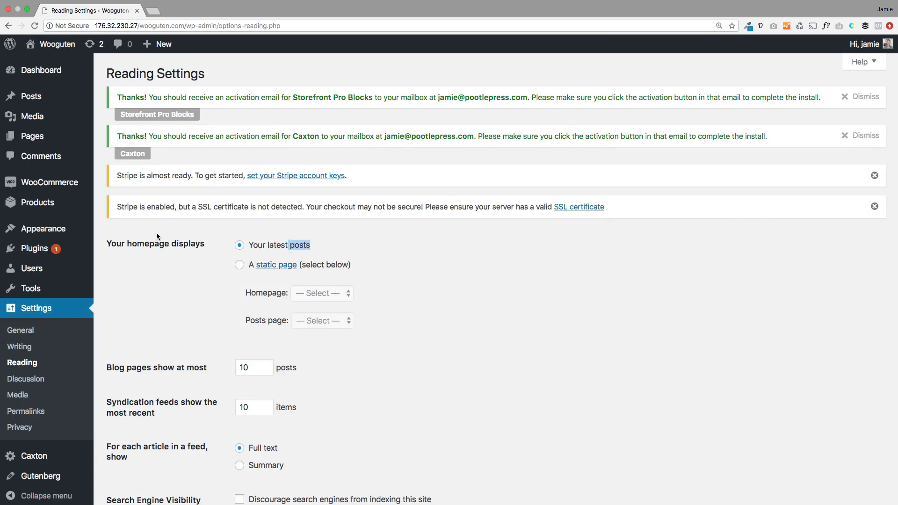
{"action": "left_click_drag", "start_coordinate": [115, 244], "coordinate": [208, 243]}
{"action": "left_click_drag", "start_coordinate": [321, 243], "coordinate": [252, 247]}
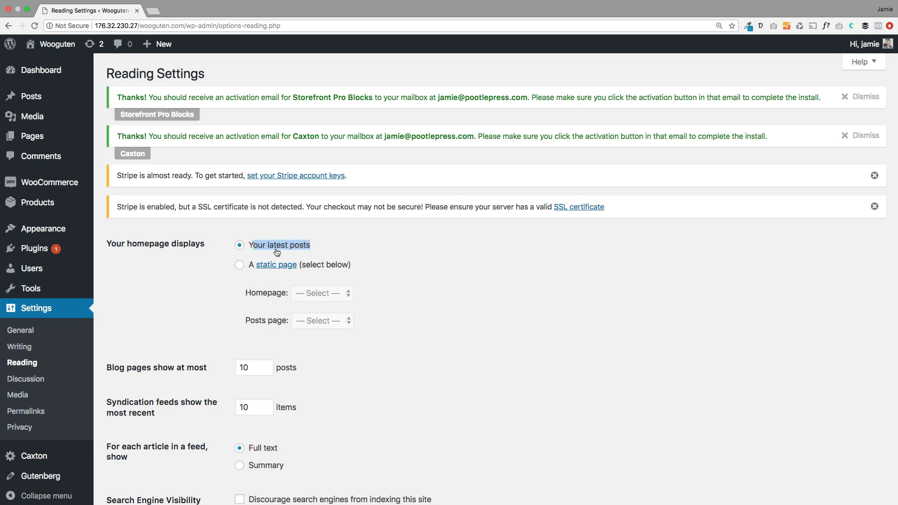
Step: Choose a static page with Home as homepage and Blog as posts page, and save
{"action": "left_click", "coordinate": [240, 265]}
{"action": "left_click", "coordinate": [322, 293]}
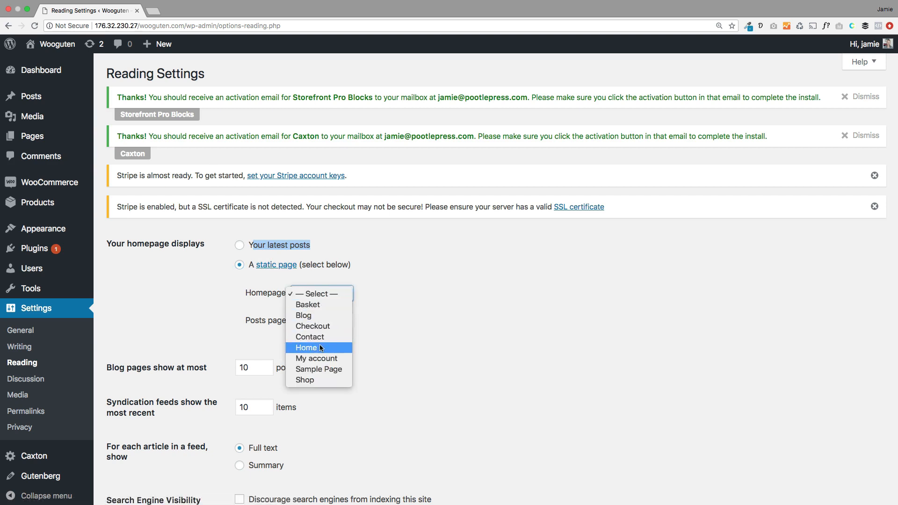
{"action": "left_click", "coordinate": [375, 279]}
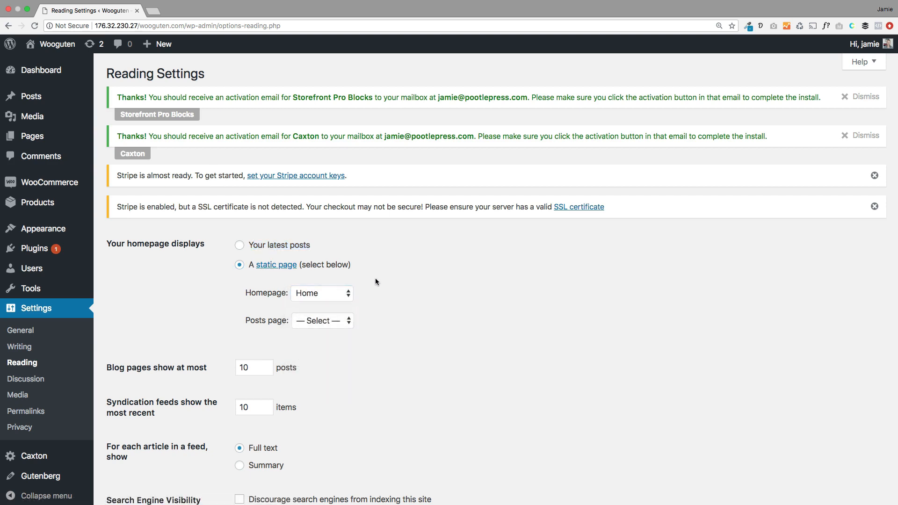
{"action": "left_click", "coordinate": [318, 321]}
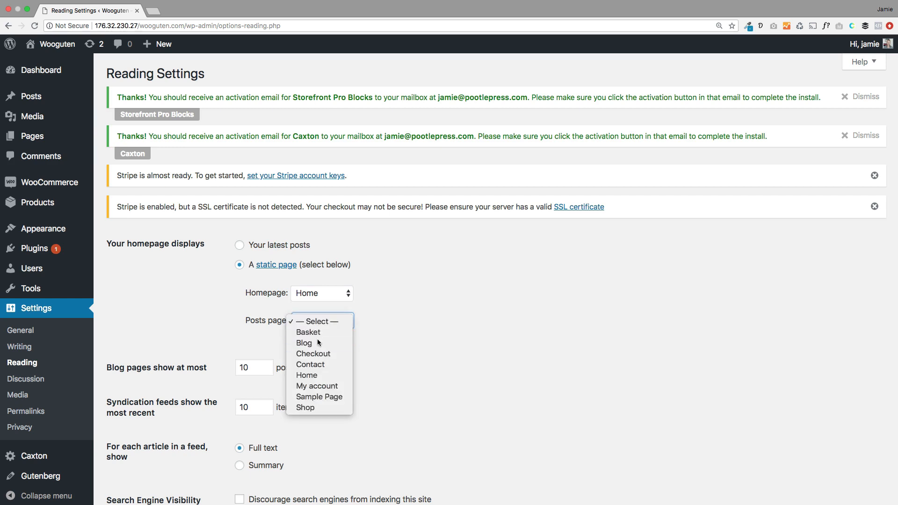
{"action": "left_click", "coordinate": [317, 338]}
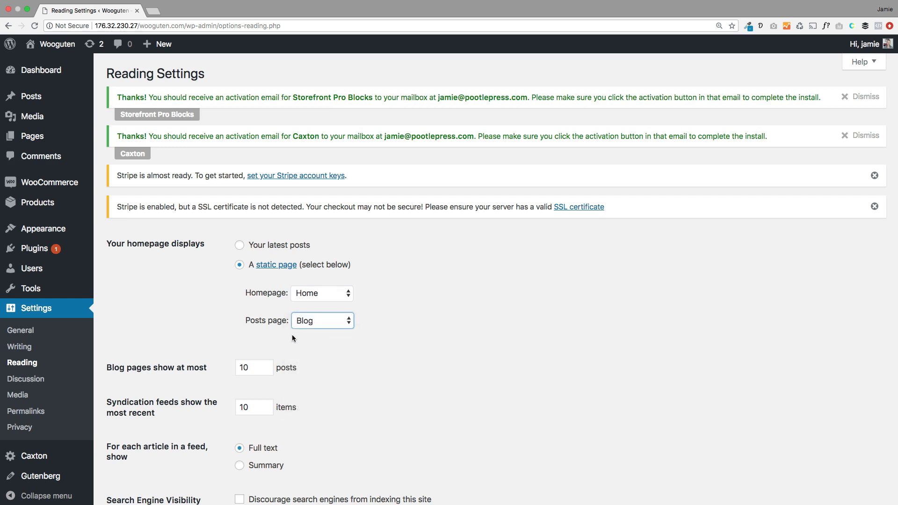
{"action": "left_click_drag", "start_coordinate": [244, 320], "coordinate": [267, 322]}
{"action": "left_click", "coordinate": [327, 318]}
{"action": "left_click", "coordinate": [316, 324]}
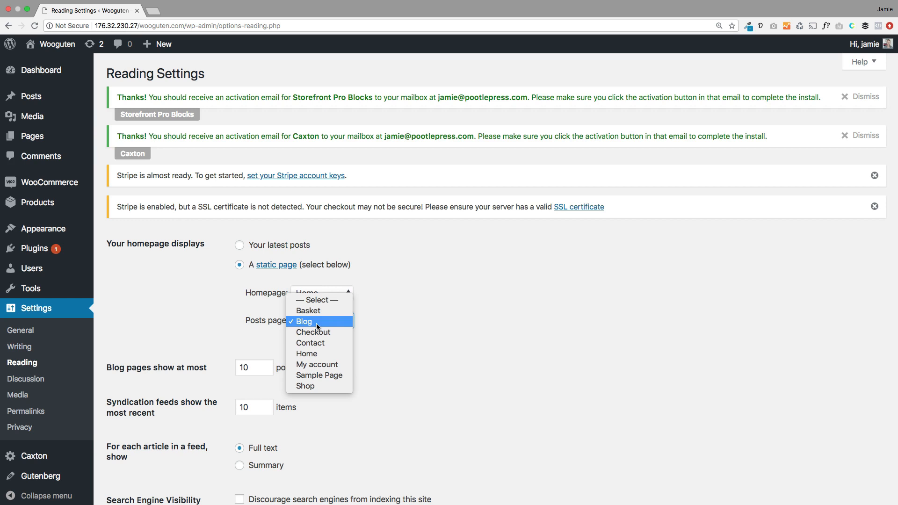
{"action": "left_click", "coordinate": [316, 324]}
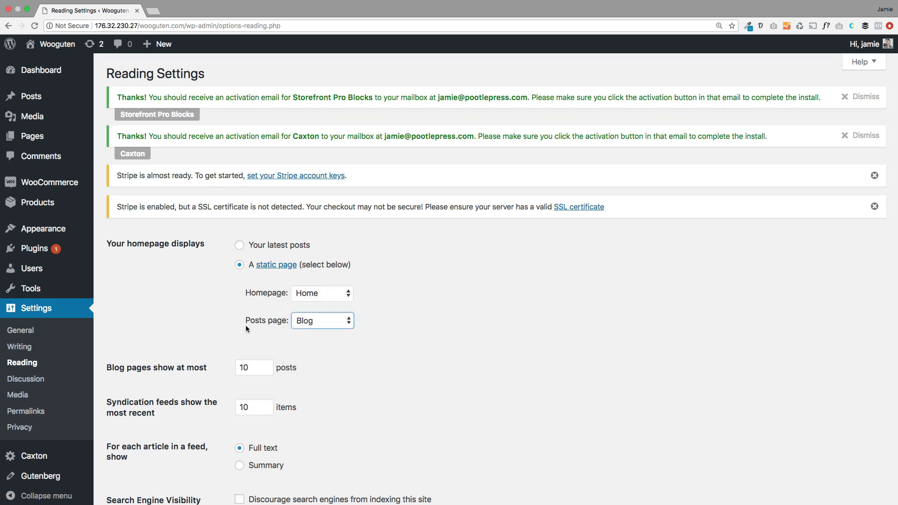
{"action": "scroll", "coordinate": [412, 369], "scroll_direction": "down", "scroll_amount": 5}
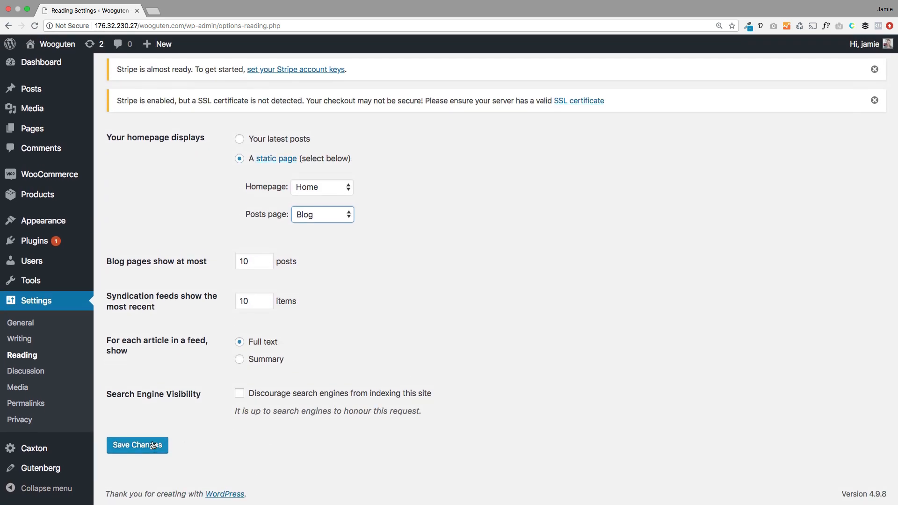
{"action": "left_click", "coordinate": [152, 445]}
{"action": "key", "text": "super+0"}
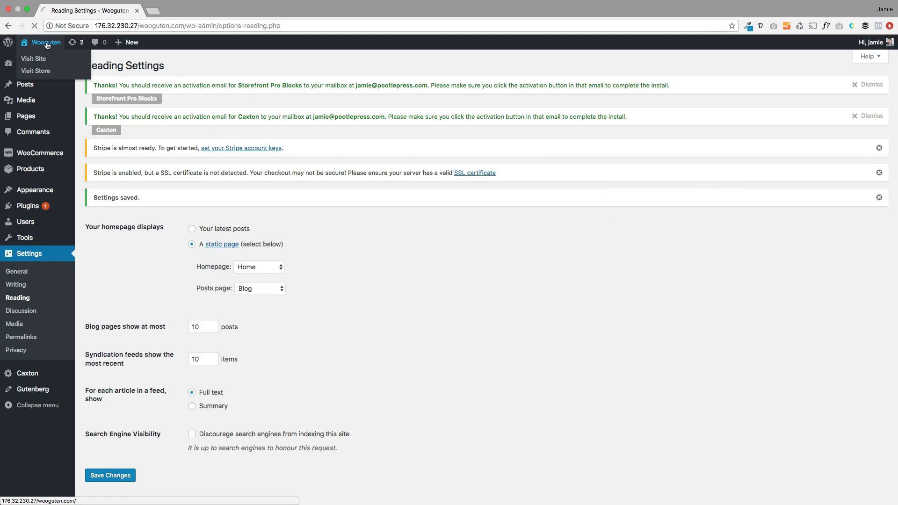
Step: Visit the live site and click through Shop, Blog and Contact, back to the front page
{"action": "left_click", "coordinate": [47, 45]}
{"action": "left_click", "coordinate": [244, 127]}
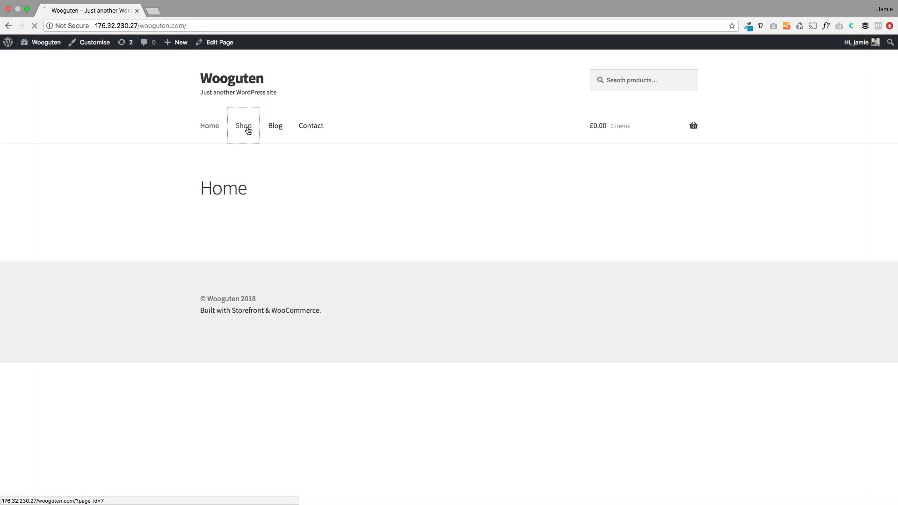
{"action": "left_click", "coordinate": [275, 127]}
{"action": "left_click", "coordinate": [308, 127]}
{"action": "left_click", "coordinate": [248, 83]}
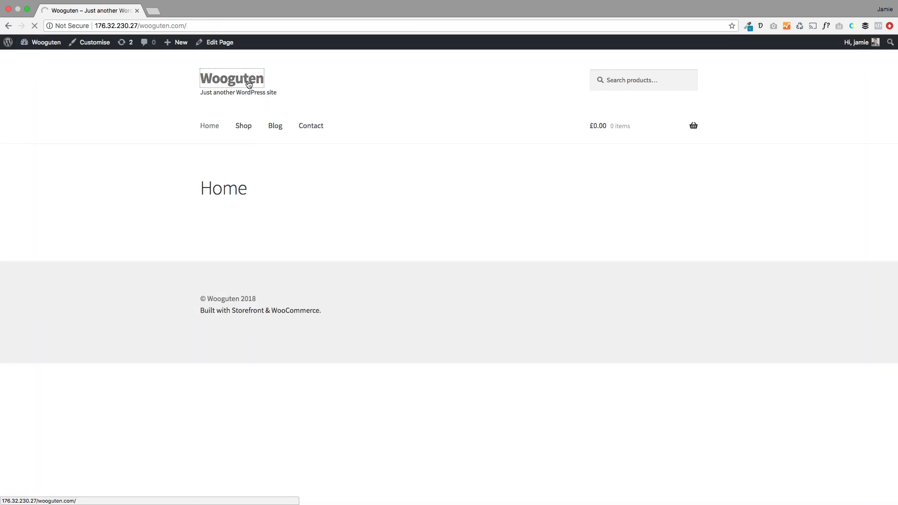
Step: Reload the Blog page after the database error, then check Blog, Contact and Home
{"action": "left_click", "coordinate": [275, 126]}
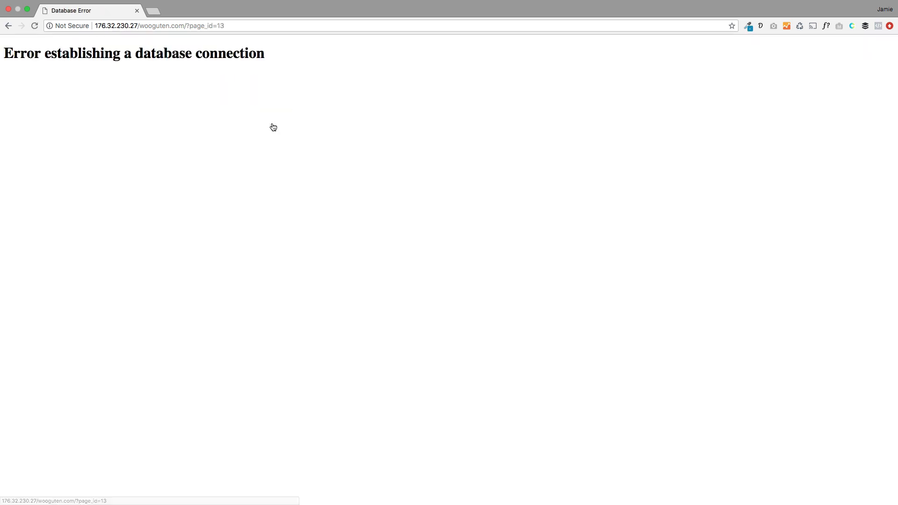
{"action": "left_click", "coordinate": [181, 25]}
{"action": "left_click", "coordinate": [213, 25]}
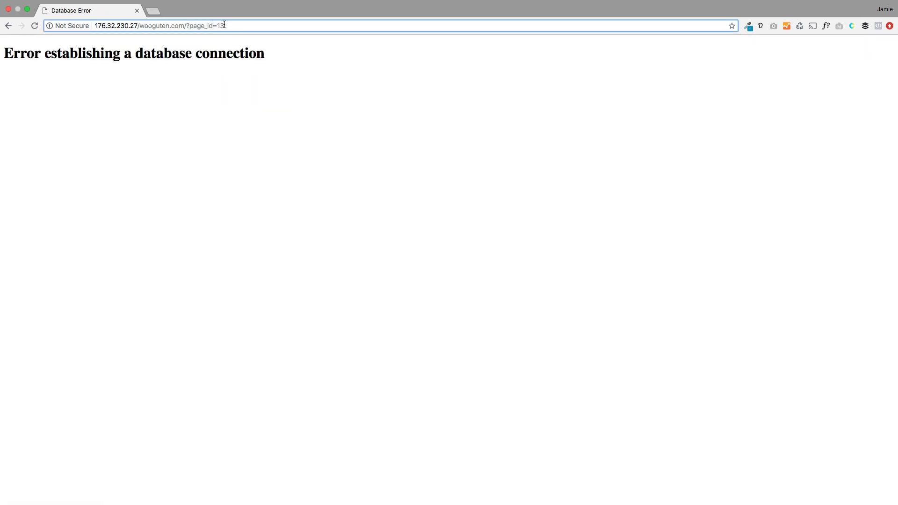
{"action": "key", "text": "Return"}
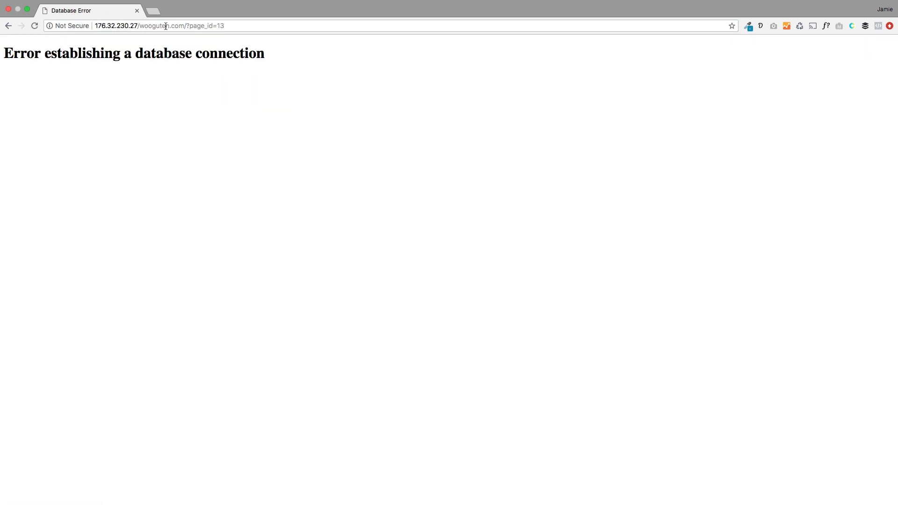
{"action": "left_click", "coordinate": [8, 25]}
{"action": "left_click", "coordinate": [276, 125]}
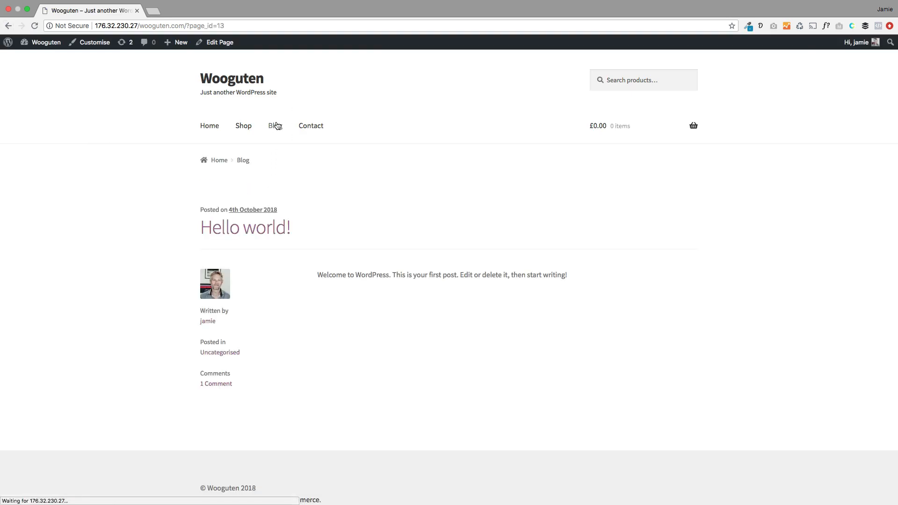
{"action": "left_click", "coordinate": [311, 126]}
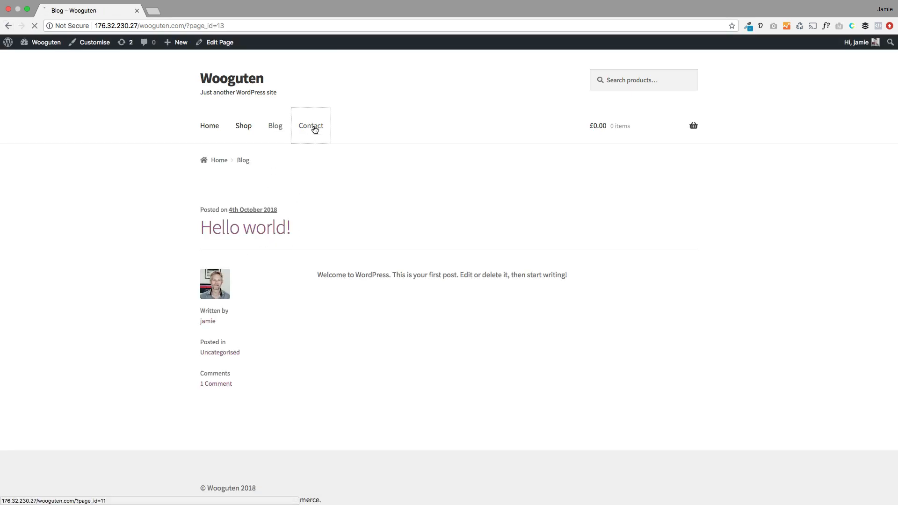
{"action": "left_click", "coordinate": [211, 132]}
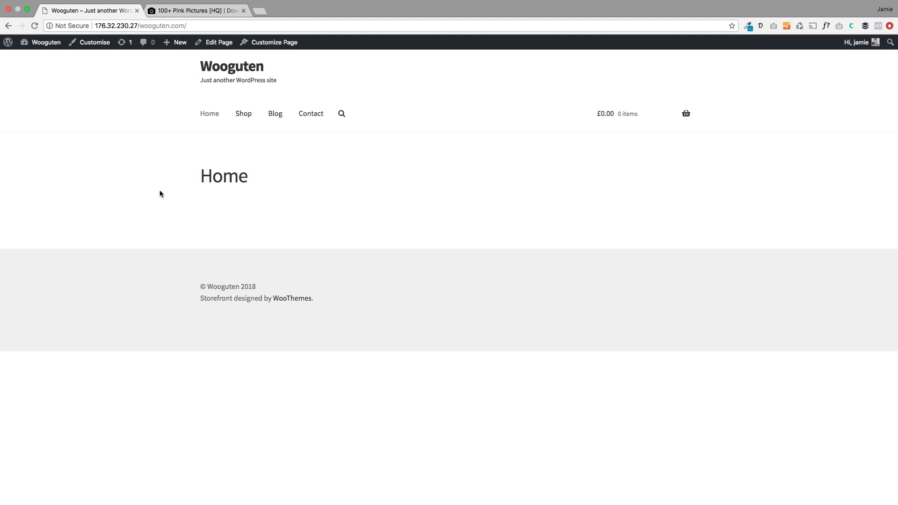
Step: Start a new product and paste placeholder lorem text as its description
{"action": "mouse_move", "coordinate": [175, 44]}
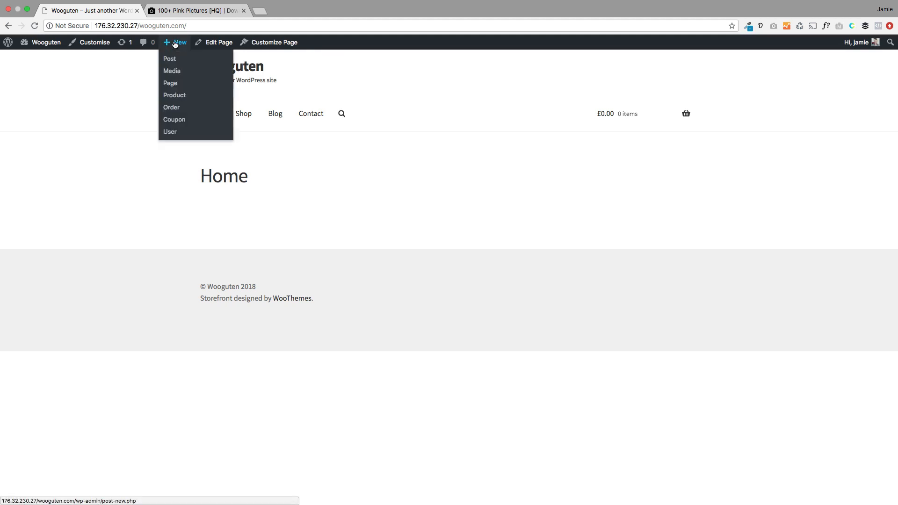
{"action": "left_click", "coordinate": [185, 100]}
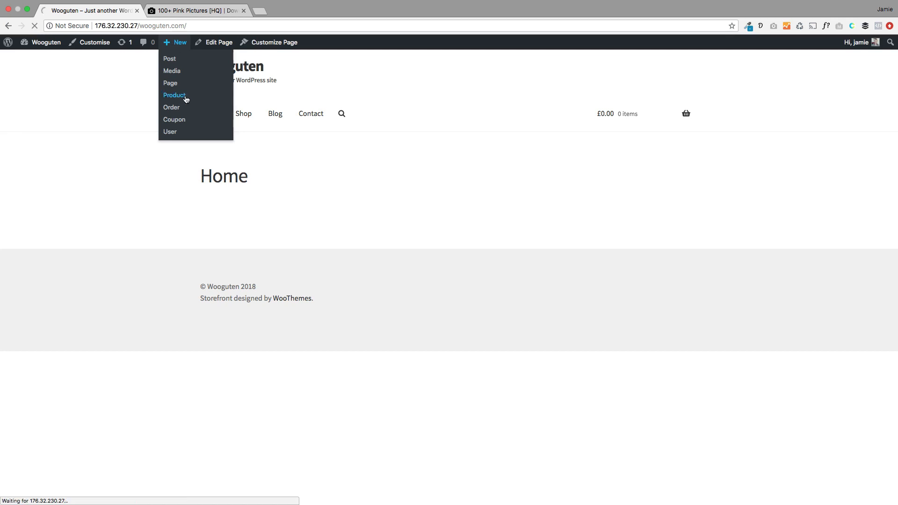
{"action": "scroll", "coordinate": [415, 320], "scroll_direction": "down", "scroll_amount": 2}
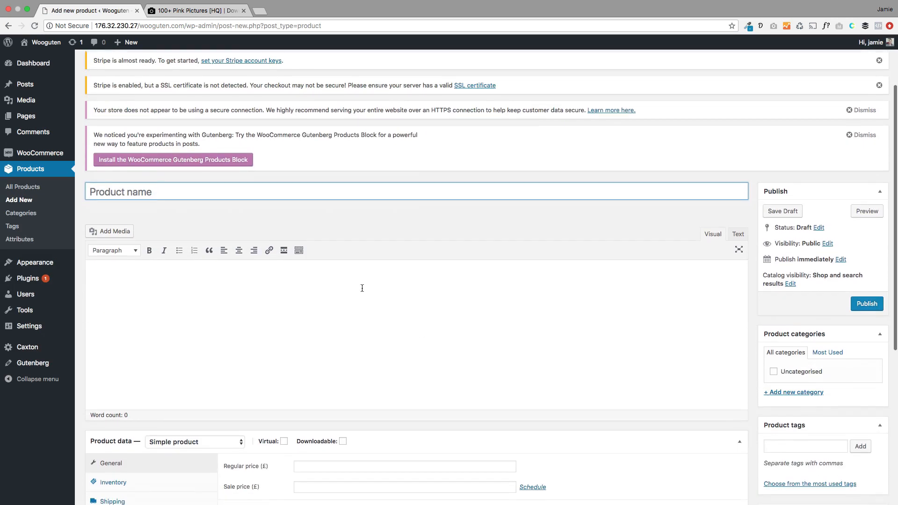
{"action": "left_click", "coordinate": [284, 317]}
{"action": "type", "text": "Quibusdam magnis ea reiciendis debitis nibh, perferendis massa urna maecenas, nostra nonummy, facilisi consequat soluta tristique, perspiciatis, aptent, repudiandae! Laudantium, justo inventore lorem, adipisci animi."}
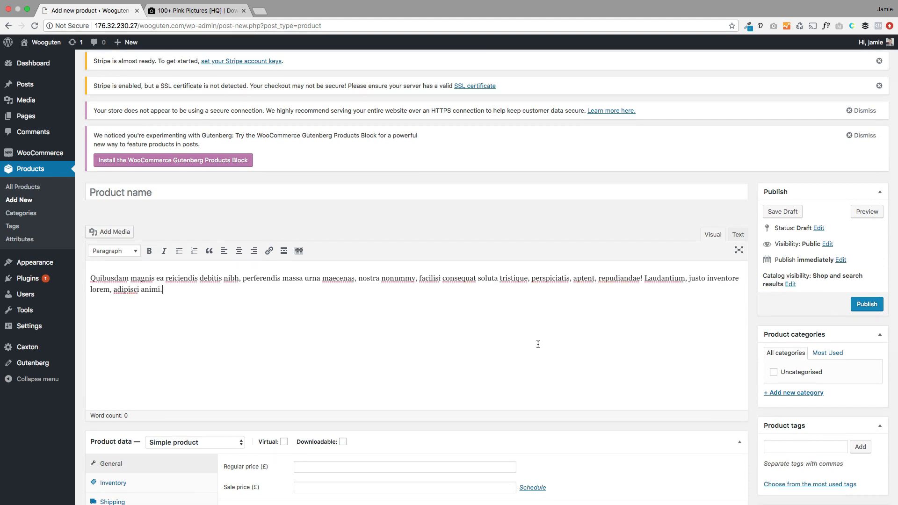
Step: Set the pink lily photo from the Media Library as the product image
{"action": "scroll", "coordinate": [537, 345], "scroll_direction": "down", "scroll_amount": 5}
{"action": "left_click", "coordinate": [796, 313]}
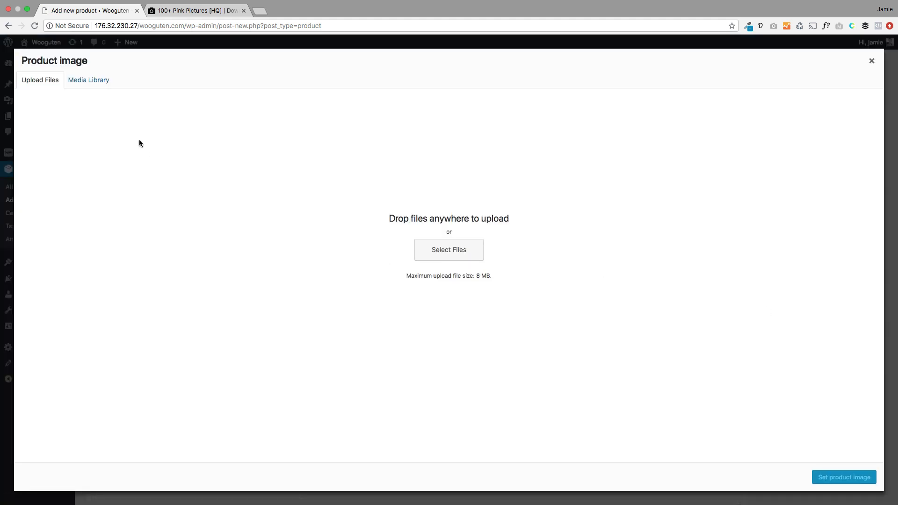
{"action": "left_click", "coordinate": [89, 81]}
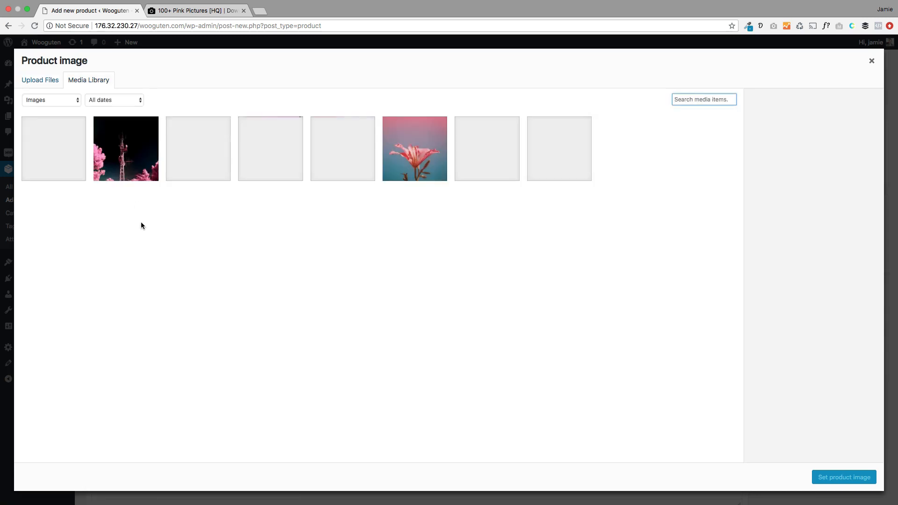
{"action": "left_click", "coordinate": [415, 149]}
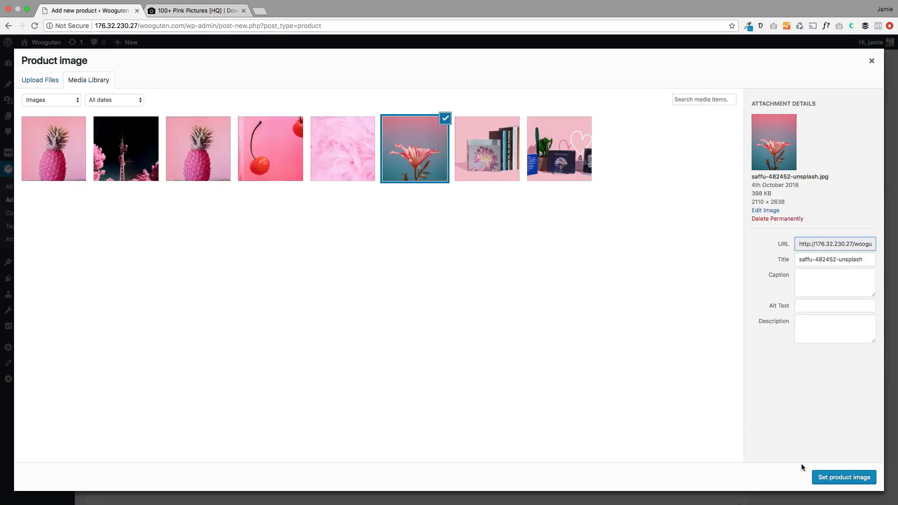
{"action": "left_click", "coordinate": [844, 477]}
Step: Name the product 'Exotic flower'
{"action": "scroll", "coordinate": [355, 286], "scroll_direction": "up", "scroll_amount": 7}
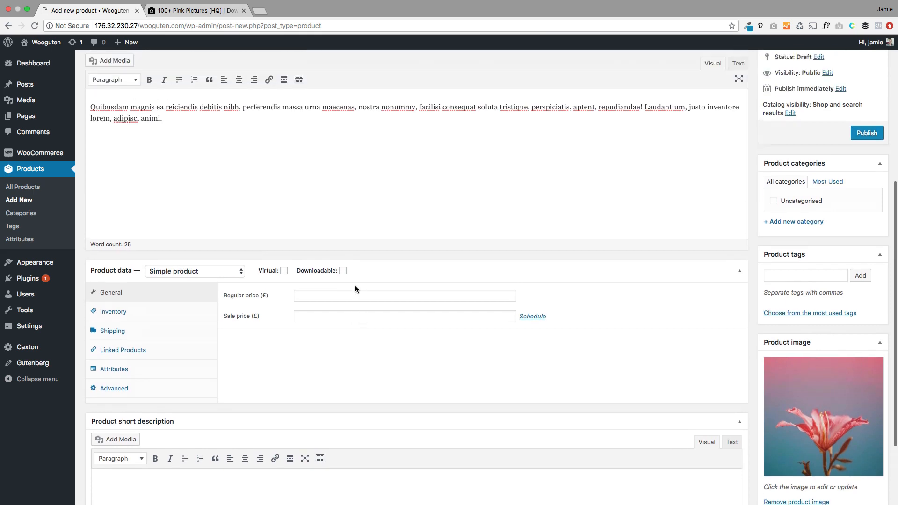
{"action": "left_click", "coordinate": [273, 283]}
{"action": "type", "text": "Exotic fl"}
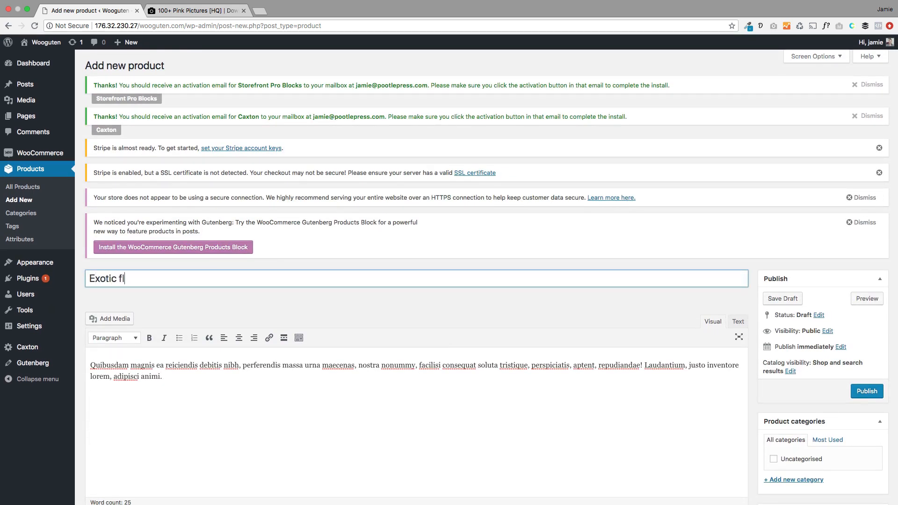
{"action": "type", "text": "oww"}
Step: Enter a regular price of £12, paste the same short description, and publish
{"action": "scroll", "coordinate": [372, 350], "scroll_direction": "down", "scroll_amount": 7}
{"action": "left_click", "coordinate": [315, 232]}
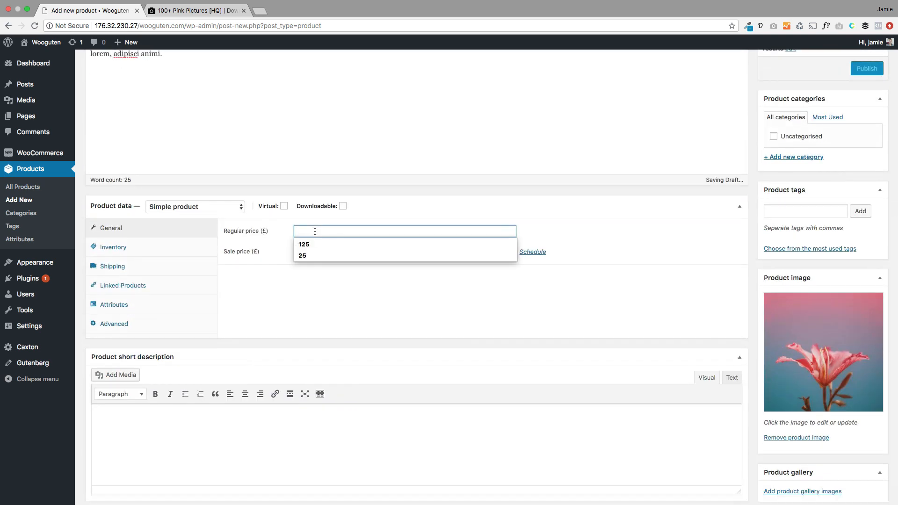
{"action": "type", "text": "12"}
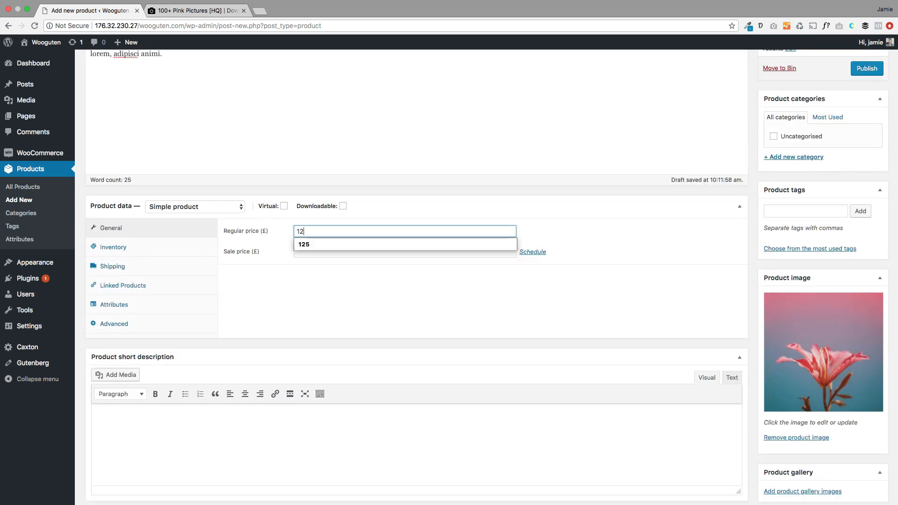
{"action": "left_click", "coordinate": [309, 326]}
{"action": "left_click", "coordinate": [279, 415]}
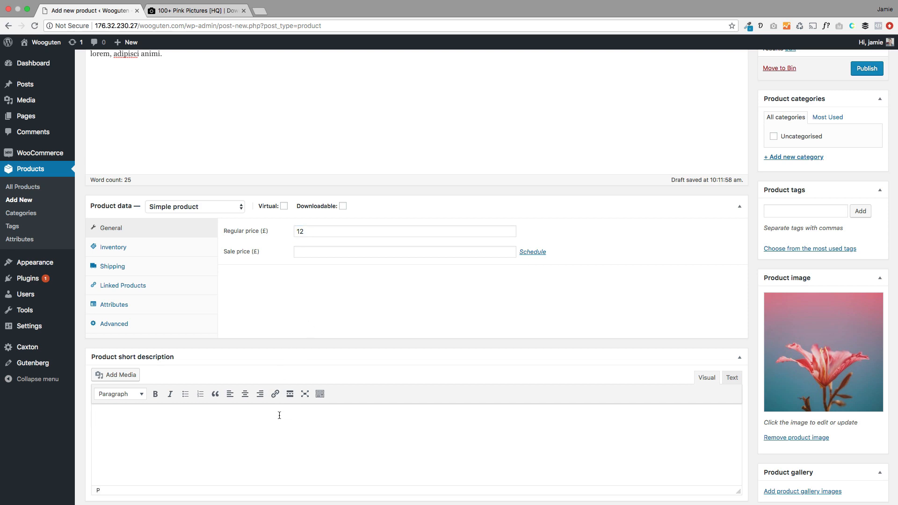
{"action": "type", "text": "Quibusdam magnis ea reiciendis debitis nibh, perferendis massa urna maecenas, nostra nonummy, facilisi consequat soluta tristique, perspiciatis, aptent, repudiandae! Laudantium, justo inventore lorem, adipisci animi."}
{"action": "scroll", "coordinate": [456, 405], "scroll_direction": "up", "scroll_amount": 5}
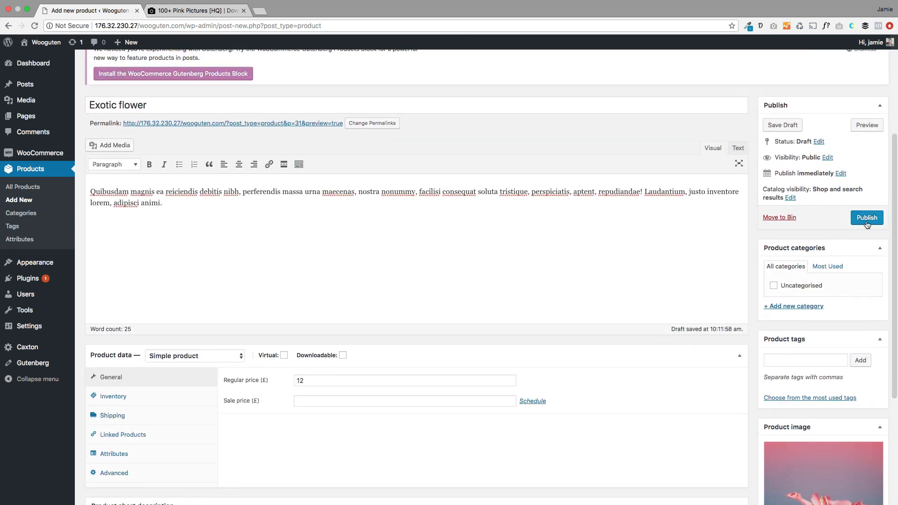
{"action": "left_click", "coordinate": [866, 222]}
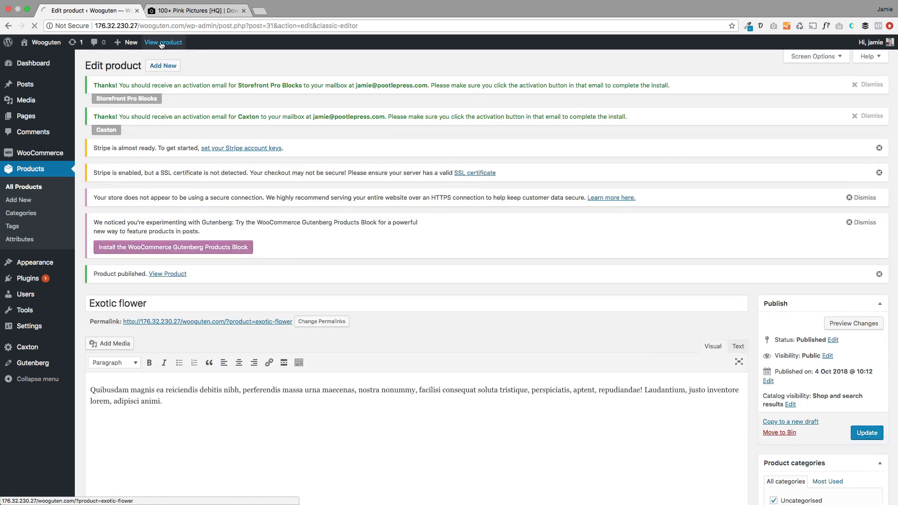
Step: View the published Exotic flower product page on the live site
{"action": "left_click", "coordinate": [161, 42]}
{"action": "scroll", "coordinate": [454, 372], "scroll_direction": "down", "scroll_amount": 3}
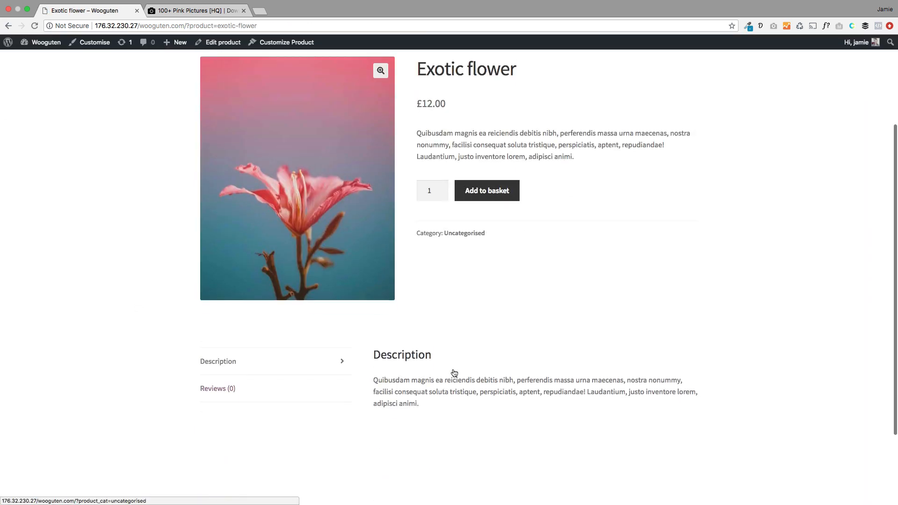
{"action": "scroll", "coordinate": [453, 372], "scroll_direction": "up", "scroll_amount": 3}
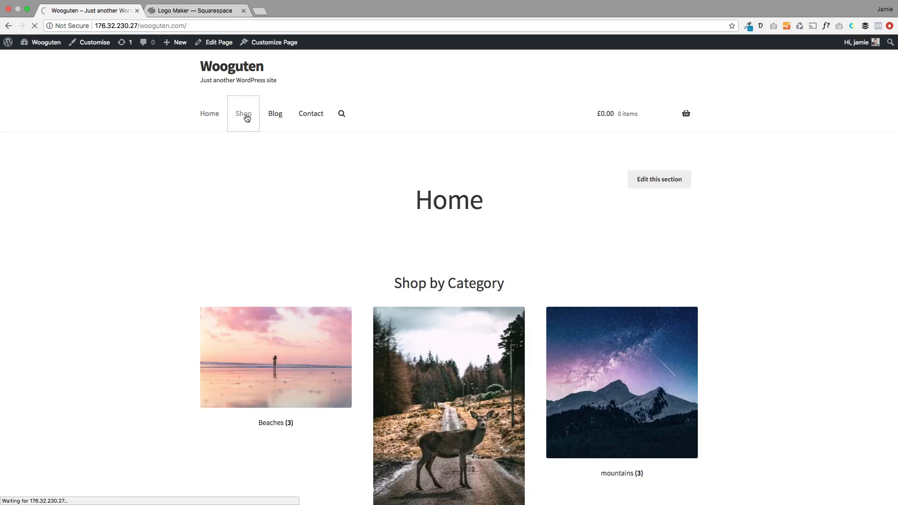
Step: Browse the shop listing of 9 products, then return to the Home page via the site title
{"action": "left_click", "coordinate": [245, 116]}
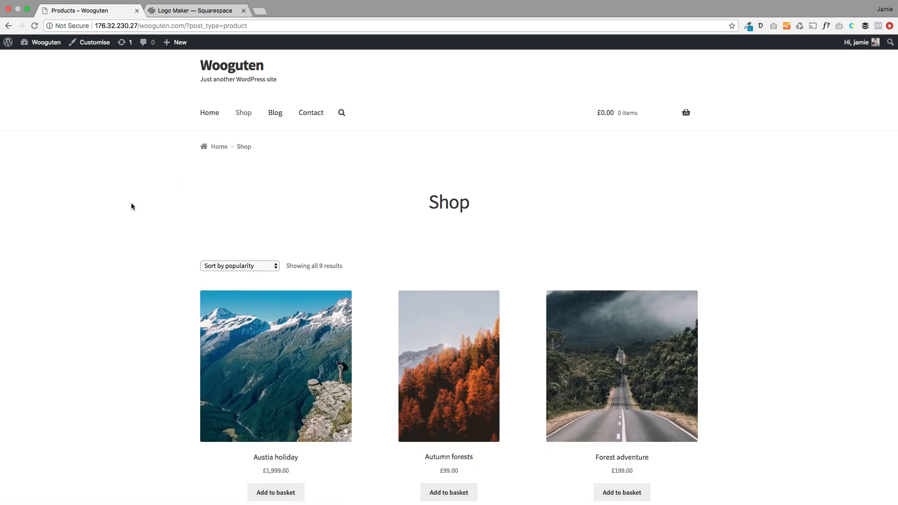
{"action": "scroll", "coordinate": [137, 208], "scroll_direction": "down", "scroll_amount": 9}
{"action": "scroll", "coordinate": [137, 207], "scroll_direction": "up", "scroll_amount": 9}
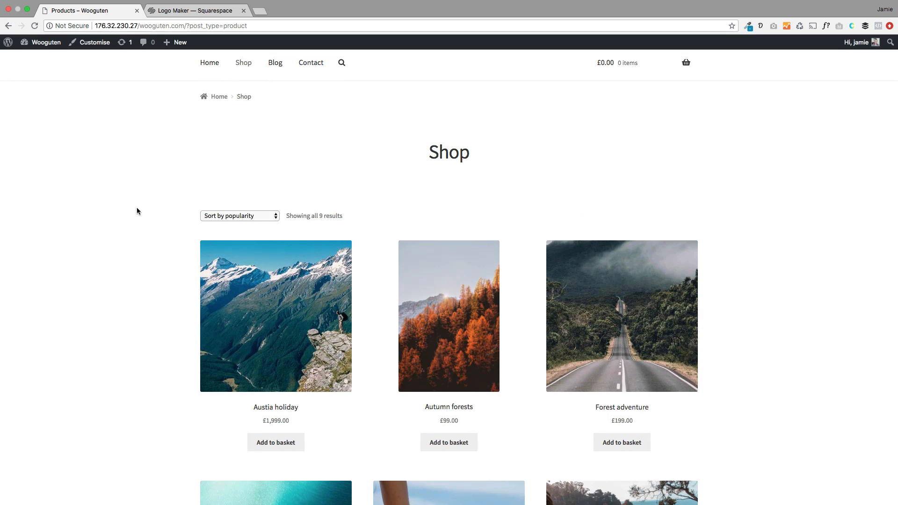
{"action": "scroll", "coordinate": [140, 208], "scroll_direction": "up", "scroll_amount": 1}
{"action": "left_click", "coordinate": [226, 75]}
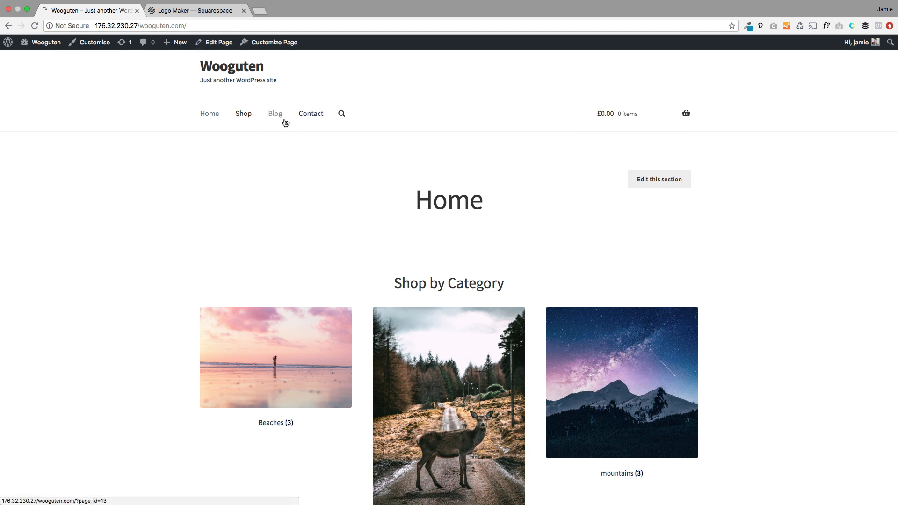
Step: In the Customizer's Header Elements, set the header background to near-black #0a0a0a
{"action": "left_click", "coordinate": [84, 48]}
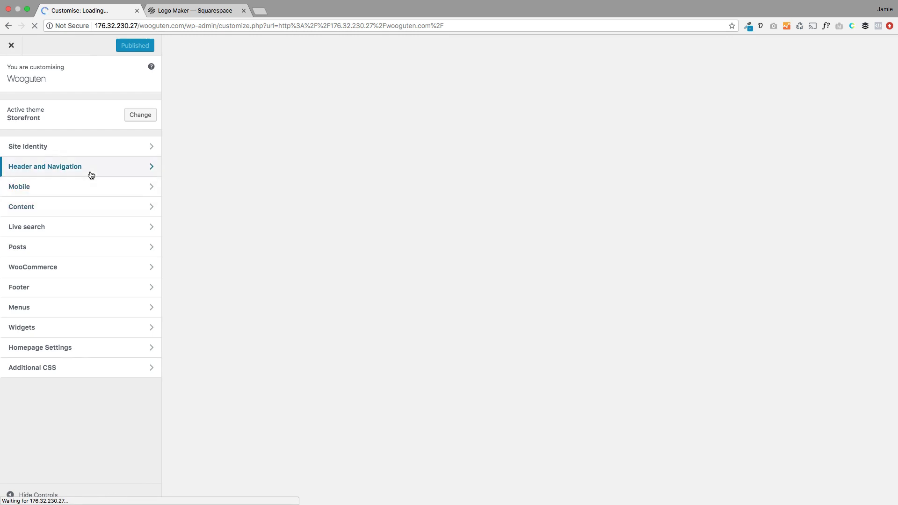
{"action": "left_click", "coordinate": [88, 174]}
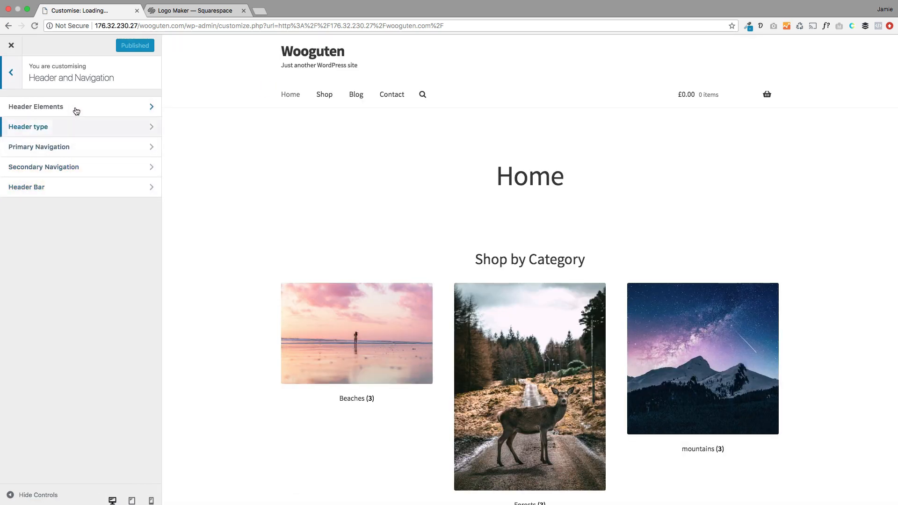
{"action": "left_click", "coordinate": [76, 110]}
{"action": "scroll", "coordinate": [89, 301], "scroll_direction": "down", "scroll_amount": 5}
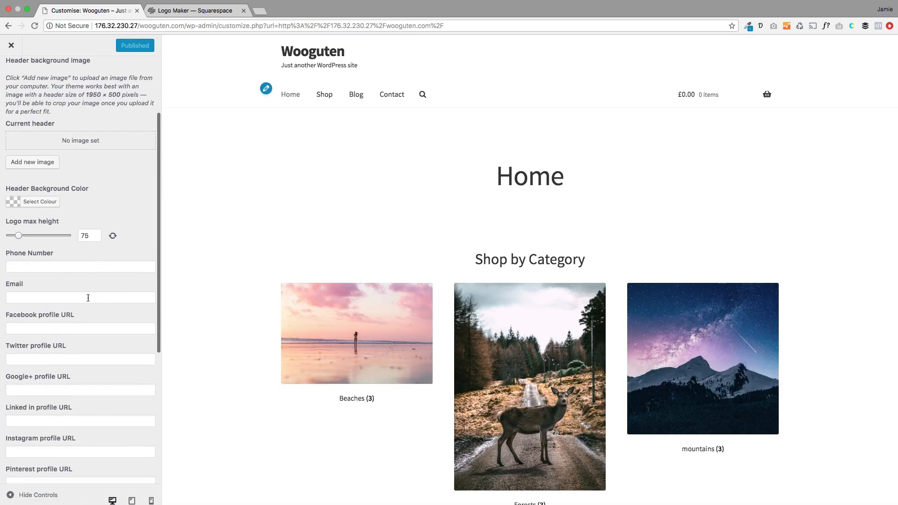
{"action": "left_click", "coordinate": [42, 203]}
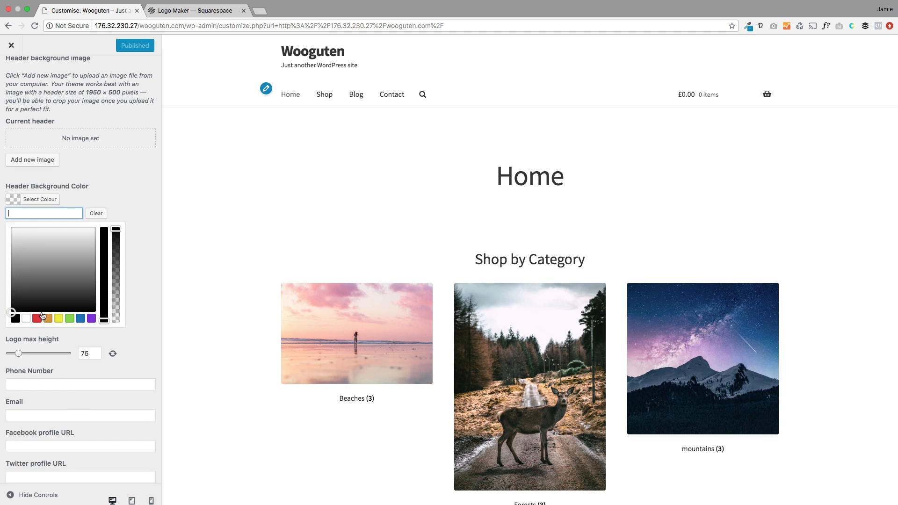
{"action": "left_click_drag", "start_coordinate": [47, 266], "coordinate": [2, 316]}
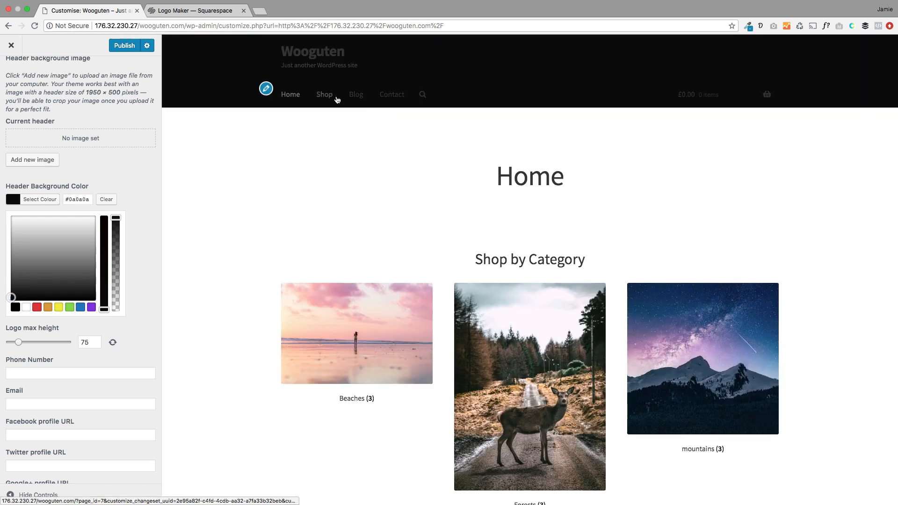
Step: Set Primary Navigation to the 'Align right items right' style with white text
{"action": "scroll", "coordinate": [61, 158], "scroll_direction": "up", "scroll_amount": 4}
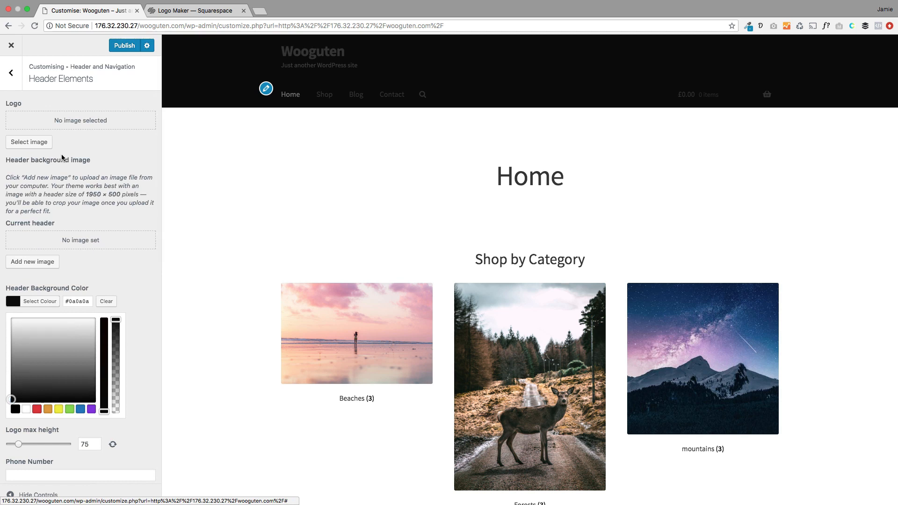
{"action": "left_click", "coordinate": [11, 73]}
{"action": "left_click", "coordinate": [57, 143]}
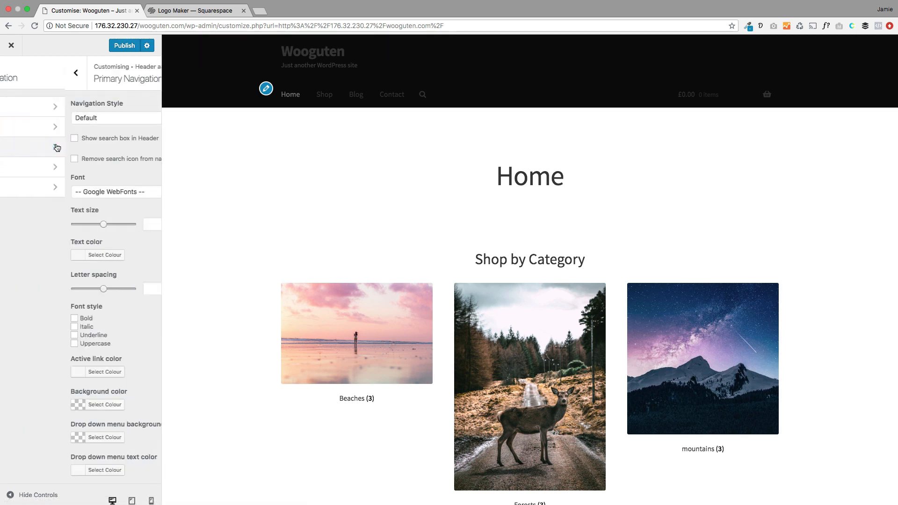
{"action": "left_click", "coordinate": [56, 119]}
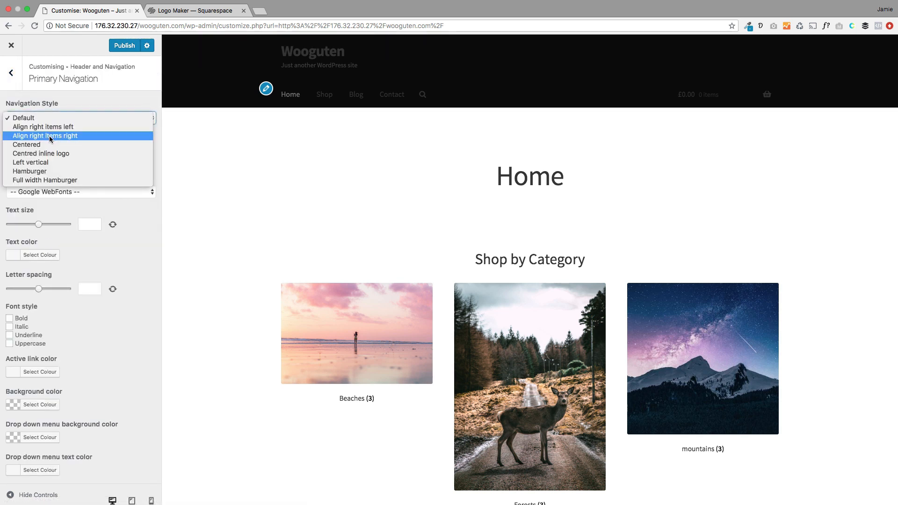
{"action": "left_click", "coordinate": [50, 136]}
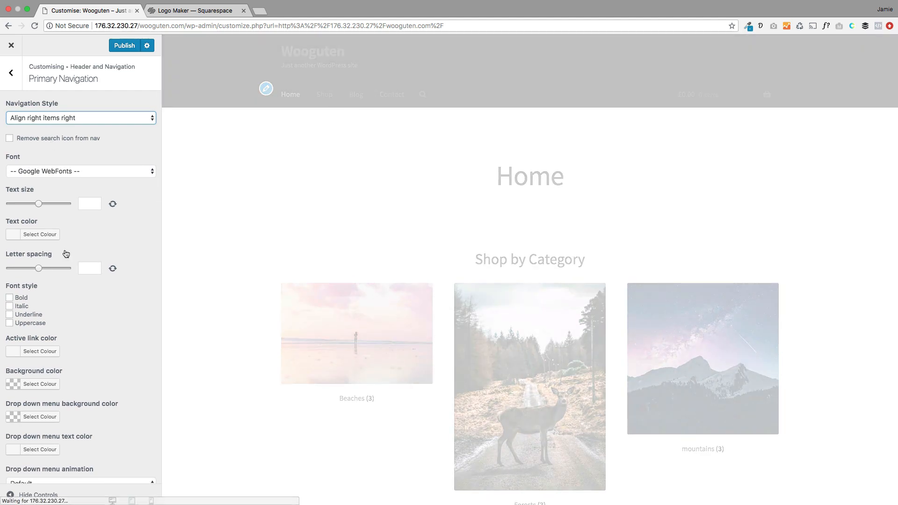
{"action": "left_click", "coordinate": [37, 235]}
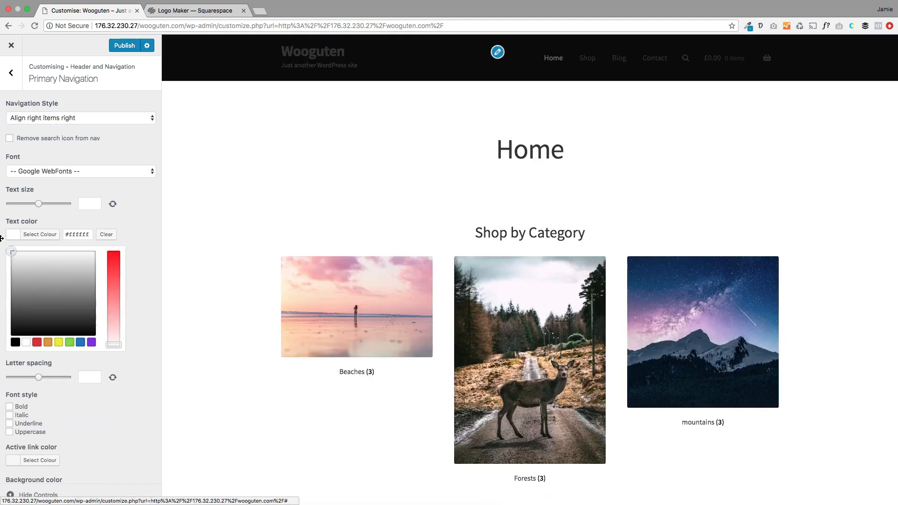
{"action": "left_click", "coordinate": [4, 239]}
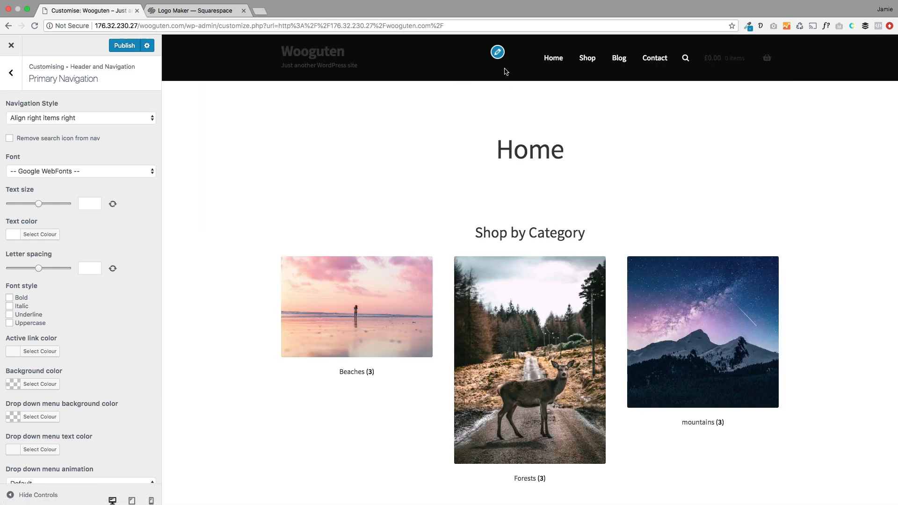
{"action": "left_click", "coordinate": [10, 73]}
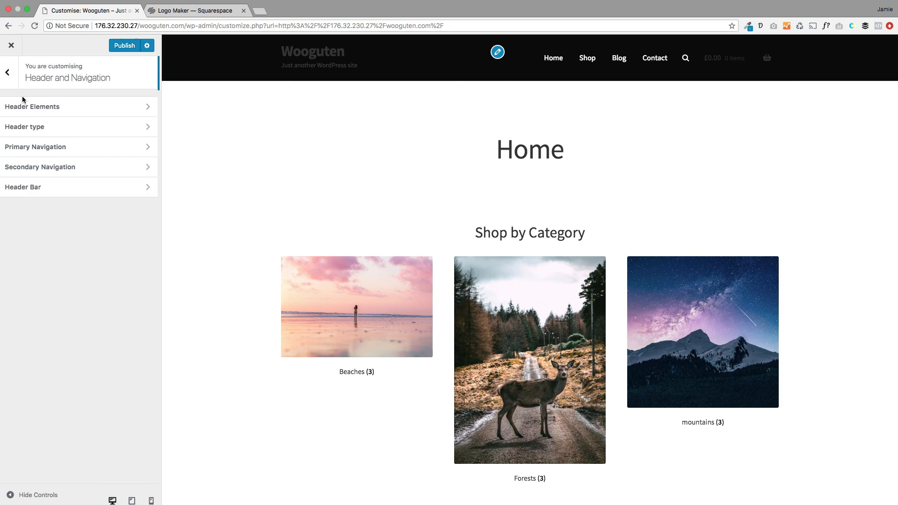
Step: Upload WooGuten-logo.png and set it as the header's site logo
{"action": "left_click", "coordinate": [45, 105]}
{"action": "left_click", "coordinate": [35, 146]}
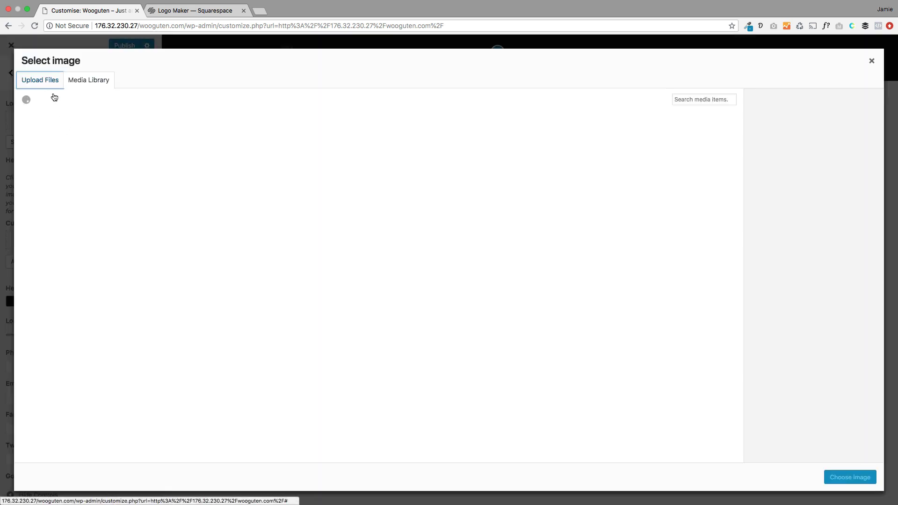
{"action": "left_click", "coordinate": [349, 264]}
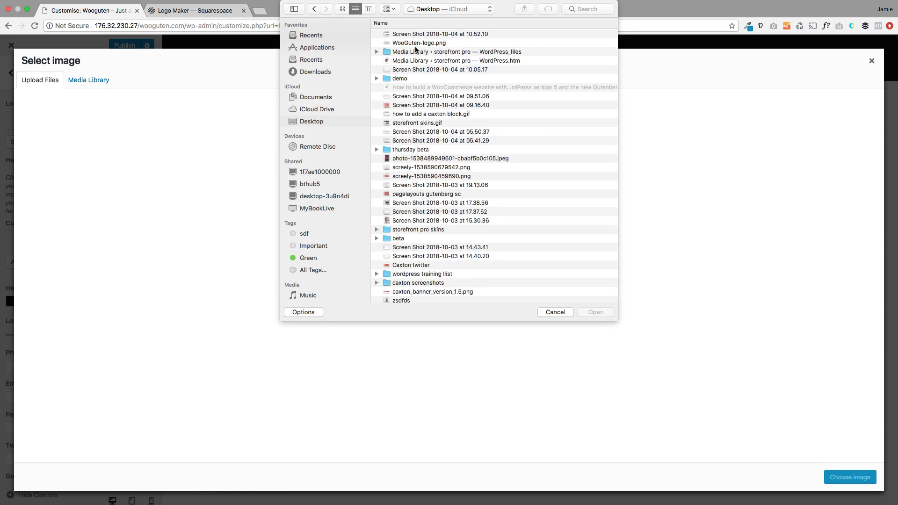
{"action": "double_click", "coordinate": [415, 43]}
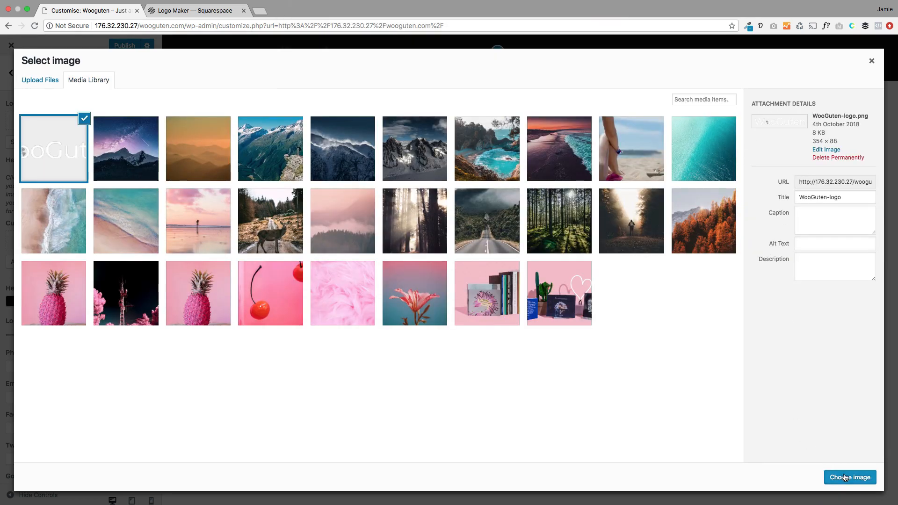
{"action": "left_click", "coordinate": [846, 477]}
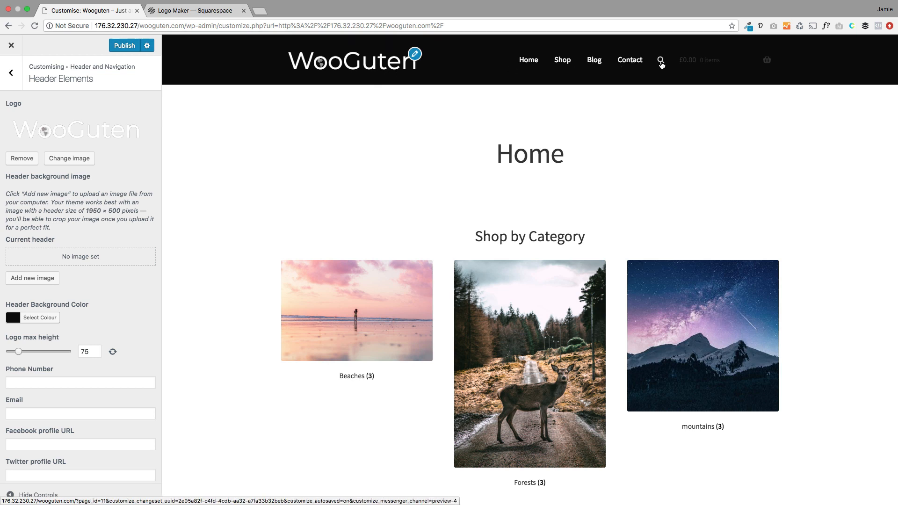
{"action": "mouse_move", "coordinate": [677, 68]}
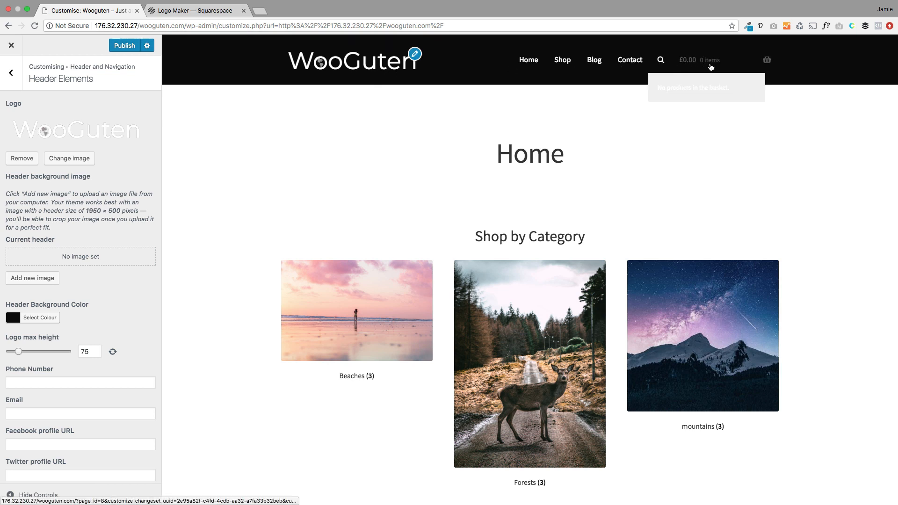
{"action": "left_click", "coordinate": [12, 77]}
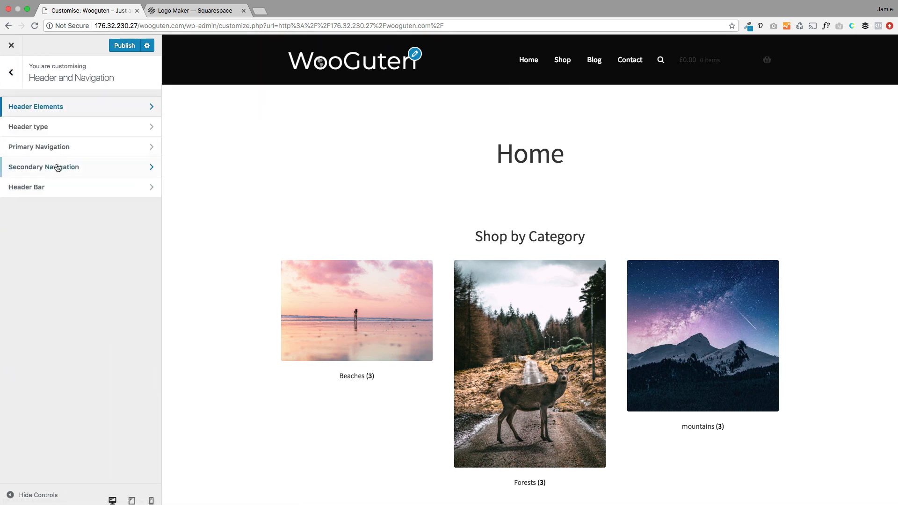
Step: In Header Elements, set the cart text colour to blue
{"action": "left_click", "coordinate": [31, 107]}
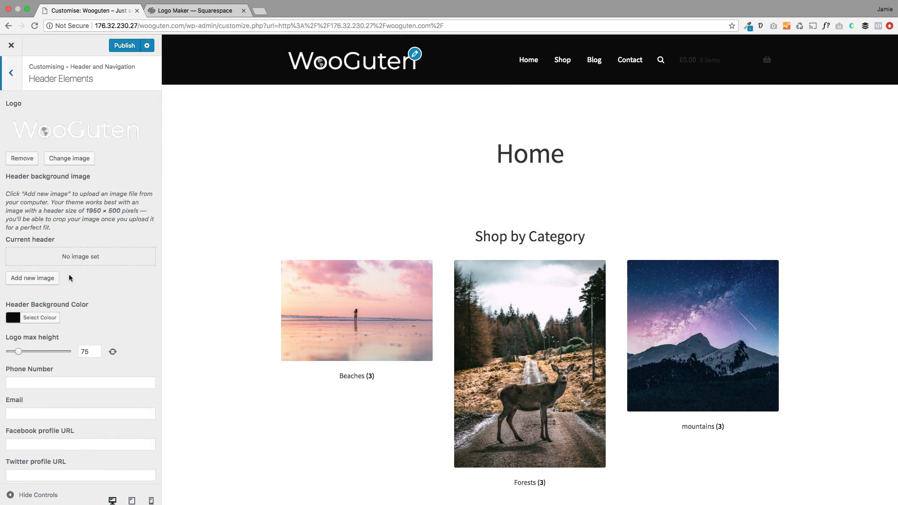
{"action": "scroll", "coordinate": [70, 280], "scroll_direction": "down", "scroll_amount": 10}
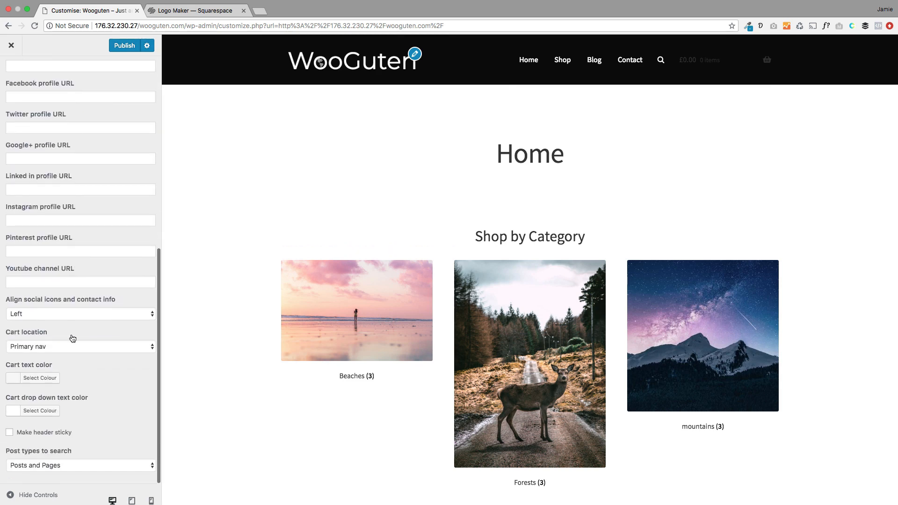
{"action": "left_click", "coordinate": [49, 378]}
{"action": "scroll", "coordinate": [68, 382], "scroll_direction": "down", "scroll_amount": 2}
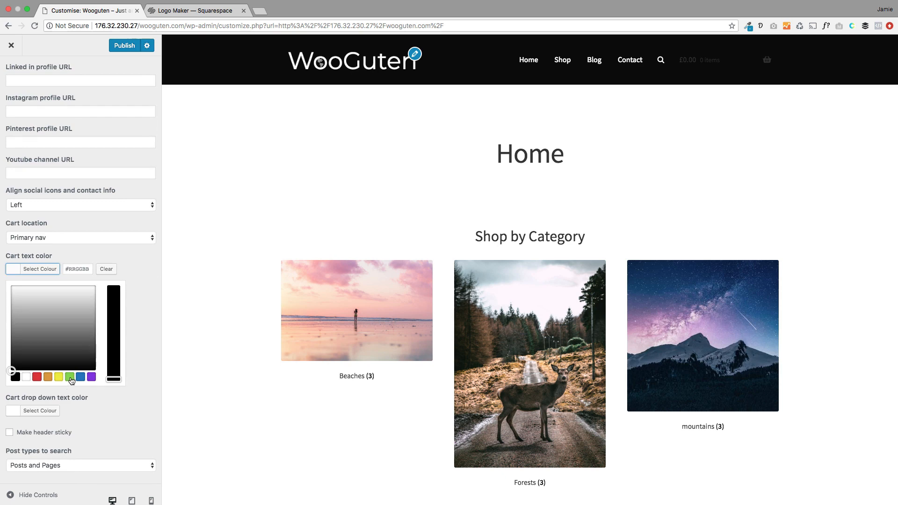
{"action": "left_click", "coordinate": [80, 376]}
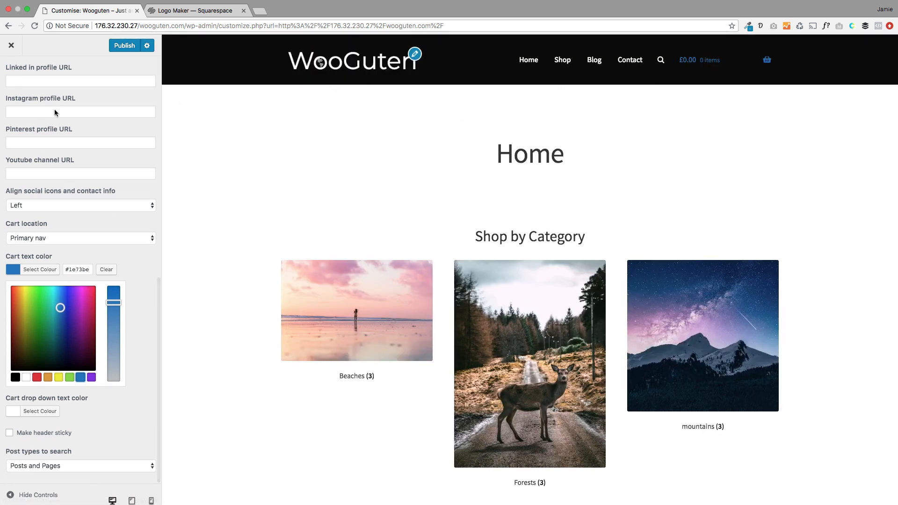
{"action": "scroll", "coordinate": [57, 114], "scroll_direction": "up", "scroll_amount": 8}
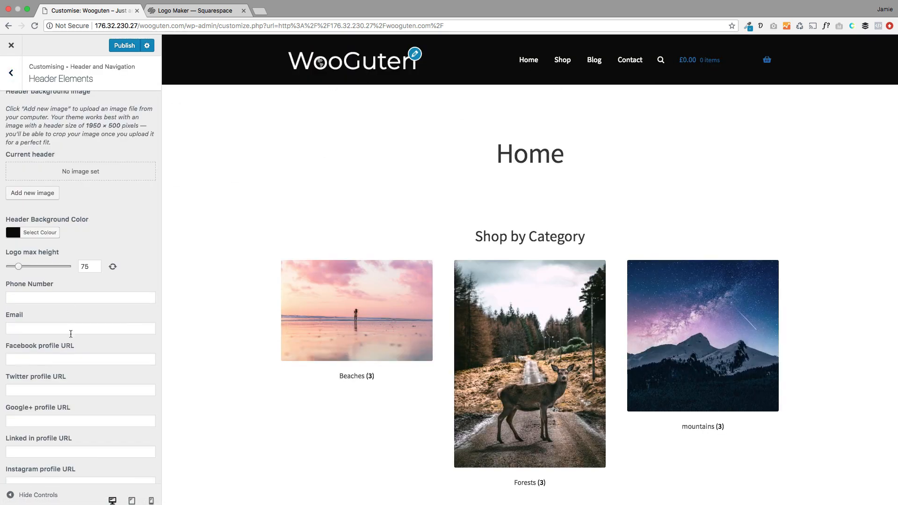
{"action": "scroll", "coordinate": [71, 334], "scroll_direction": "down", "scroll_amount": 3}
Step: Fill in the header phone number, e-mail and placeholder '#' Facebook and Twitter links, then publish
{"action": "left_click", "coordinate": [45, 206]}
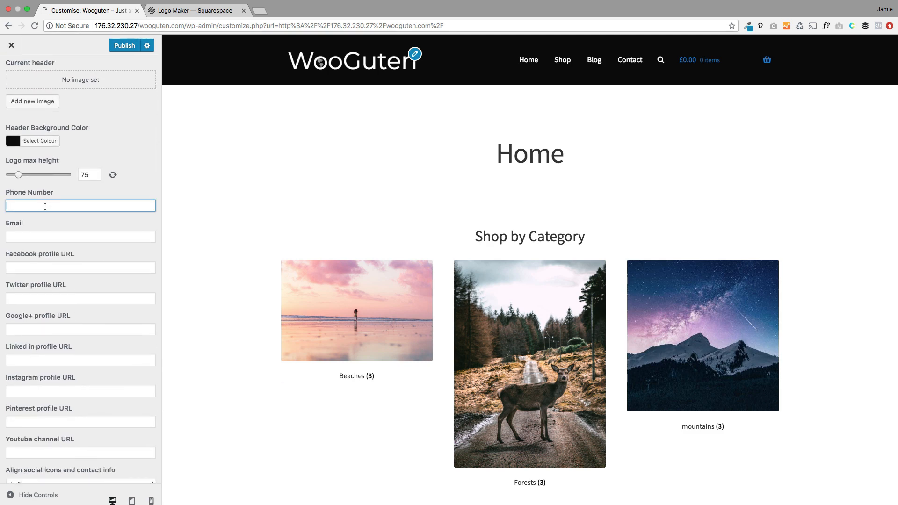
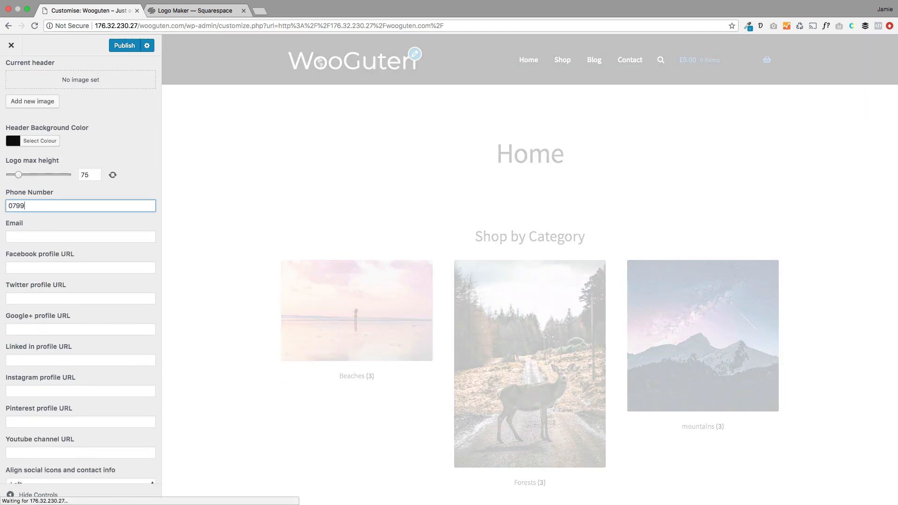
{"action": "left_click", "coordinate": [46, 236]}
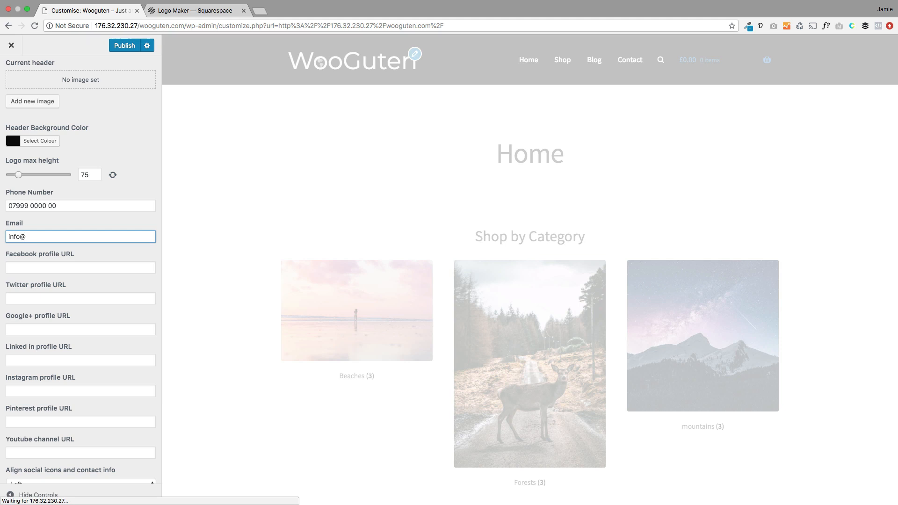
{"action": "left_click", "coordinate": [54, 270]}
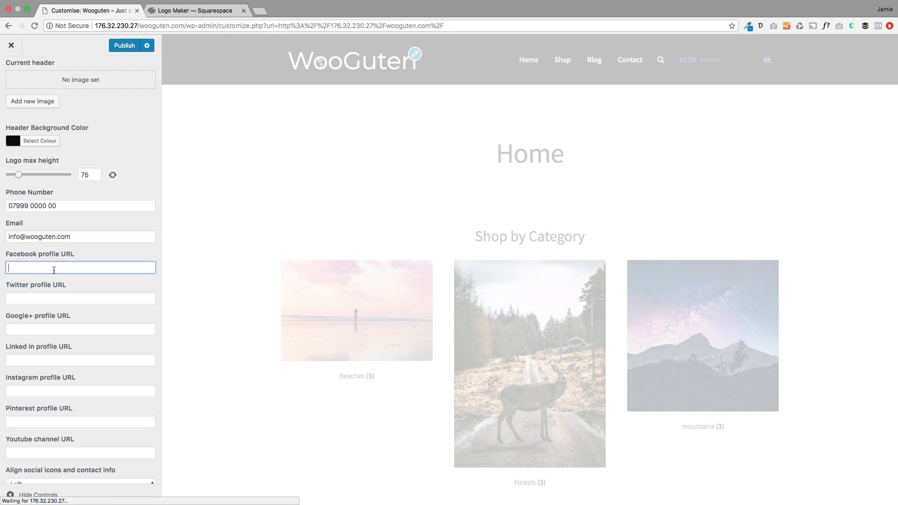
{"action": "left_click", "coordinate": [52, 298]}
{"action": "type", "text": "#"}
{"action": "left_click", "coordinate": [125, 47]}
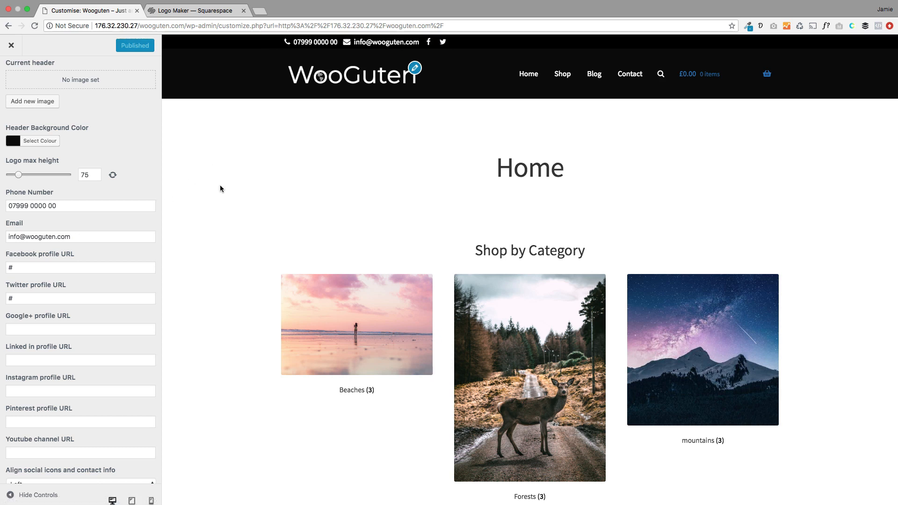
Step: Close the Customizer to view the live homepage's contact bar, then go to the Dashboard
{"action": "left_click", "coordinate": [14, 49]}
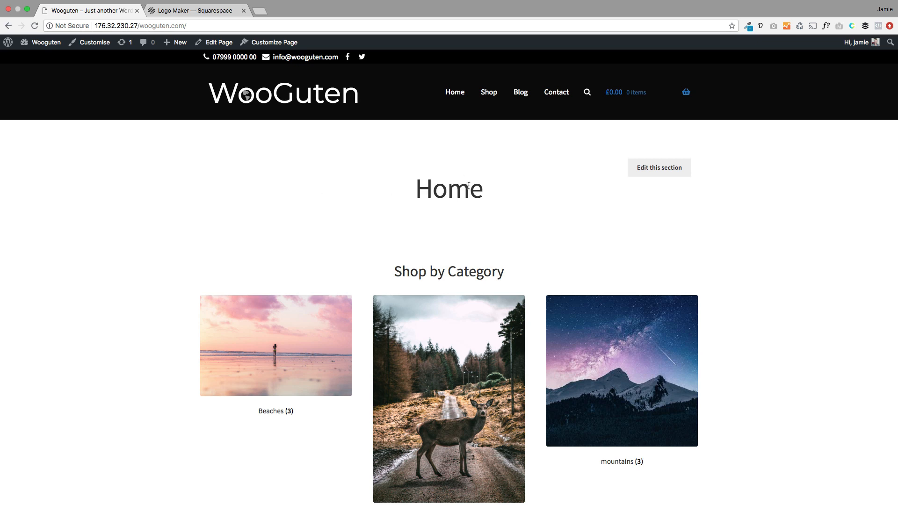
{"action": "left_click_drag", "start_coordinate": [447, 192], "coordinate": [493, 192]}
{"action": "left_click", "coordinate": [484, 194]}
{"action": "mouse_move", "coordinate": [28, 43]}
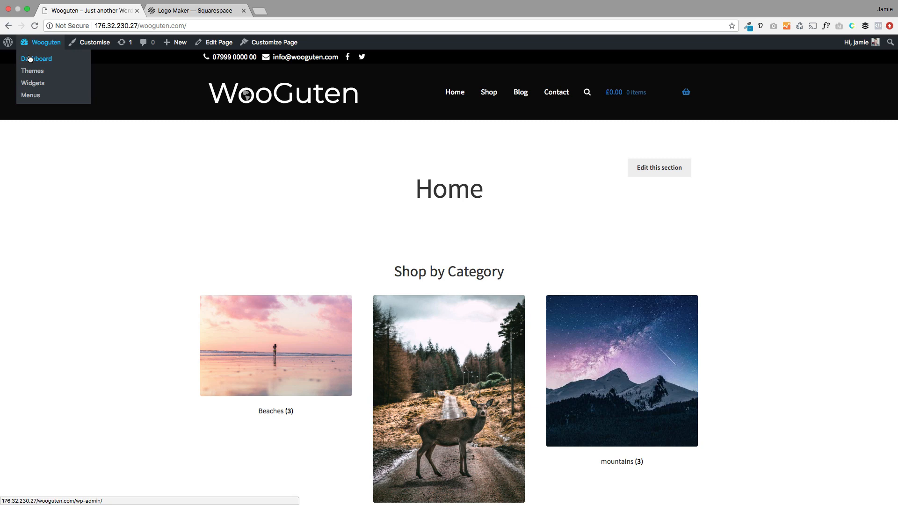
{"action": "left_click", "coordinate": [29, 59]}
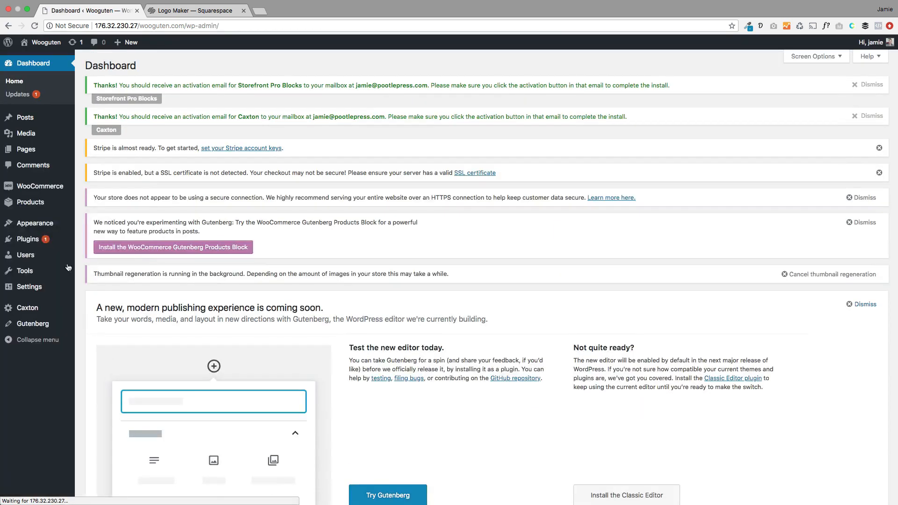
{"action": "left_click", "coordinate": [38, 206]}
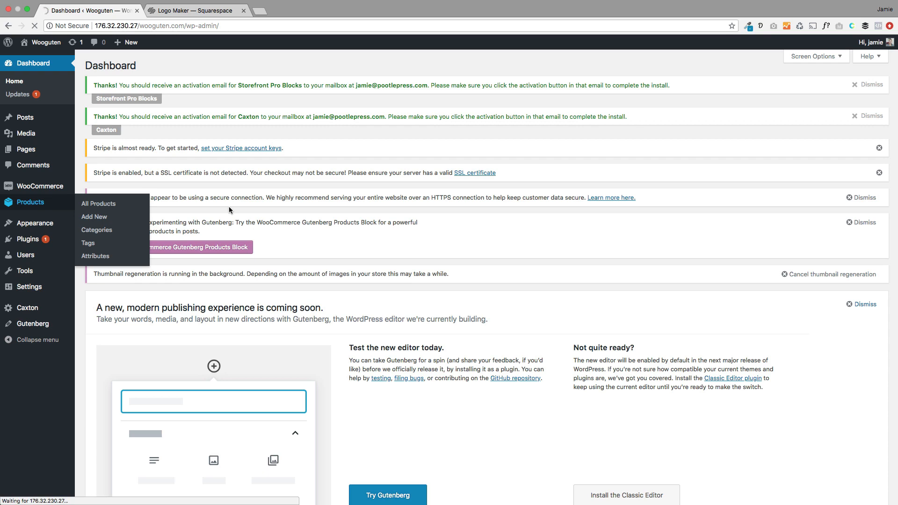
Step: Star Maze runner adventure, Morocco delights and Greek islands as featured products in All Products
{"action": "scroll", "coordinate": [424, 335], "scroll_direction": "down", "scroll_amount": 5}
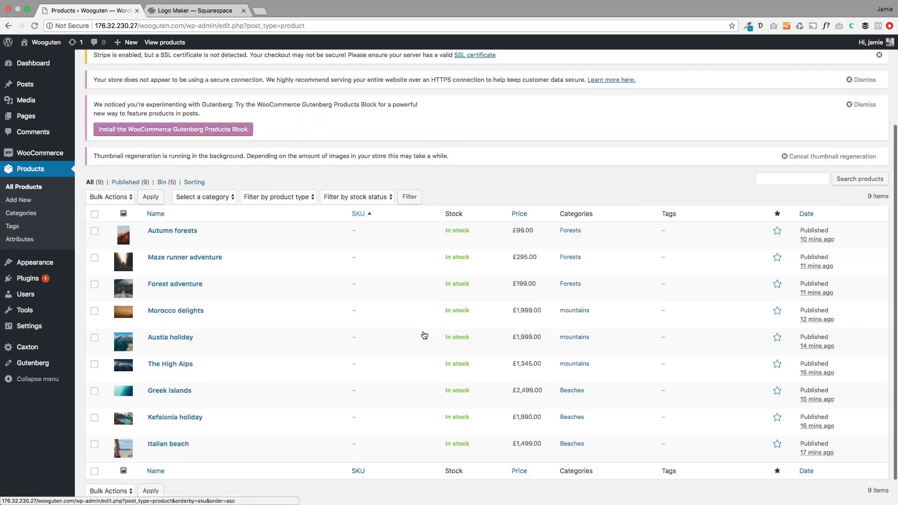
{"action": "scroll", "coordinate": [424, 335], "scroll_direction": "down", "scroll_amount": 2}
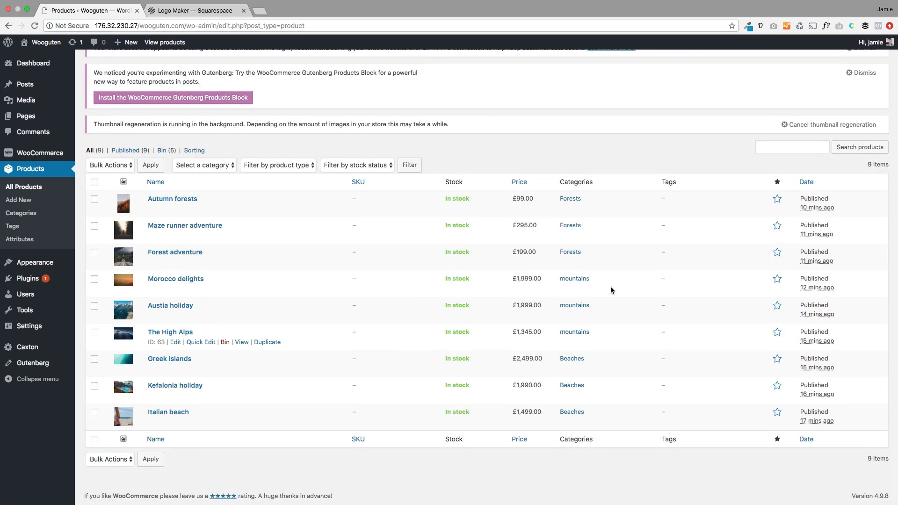
{"action": "left_click", "coordinate": [778, 227]}
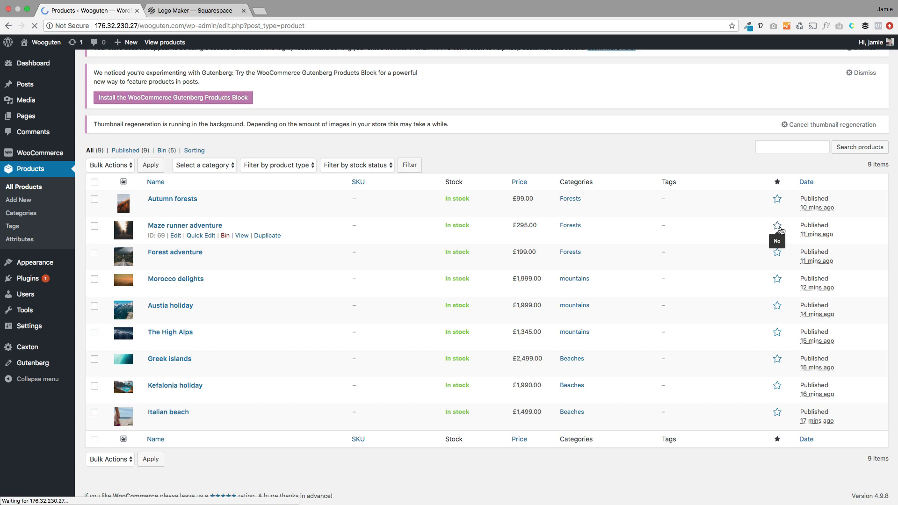
{"action": "scroll", "coordinate": [769, 275], "scroll_direction": "down", "scroll_amount": 3}
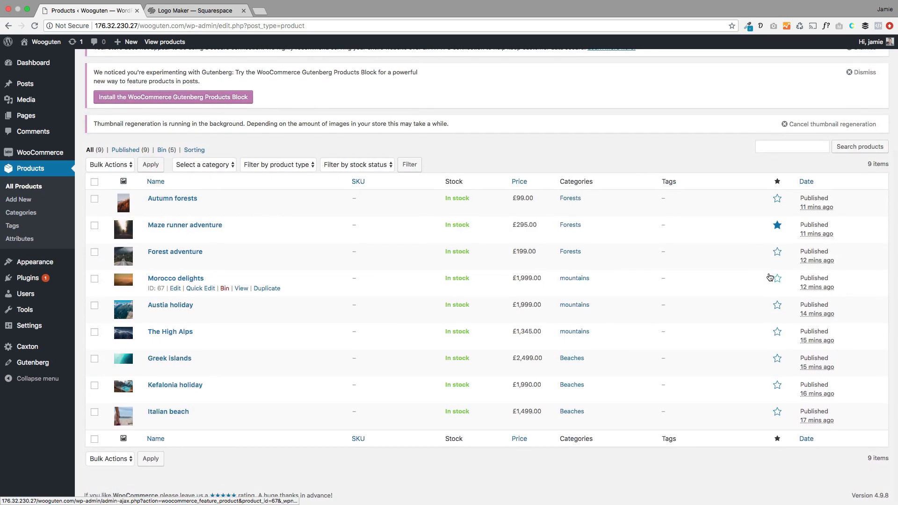
{"action": "left_click", "coordinate": [778, 279]}
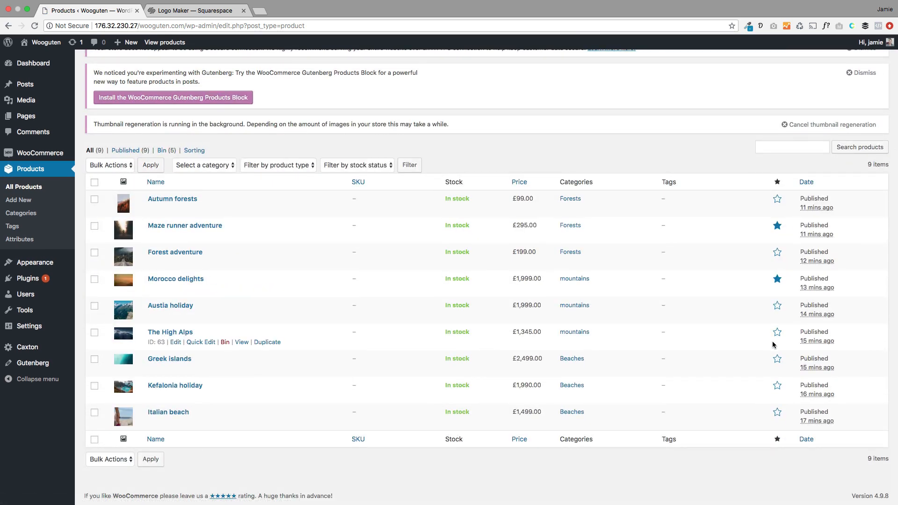
{"action": "left_click", "coordinate": [776, 359]}
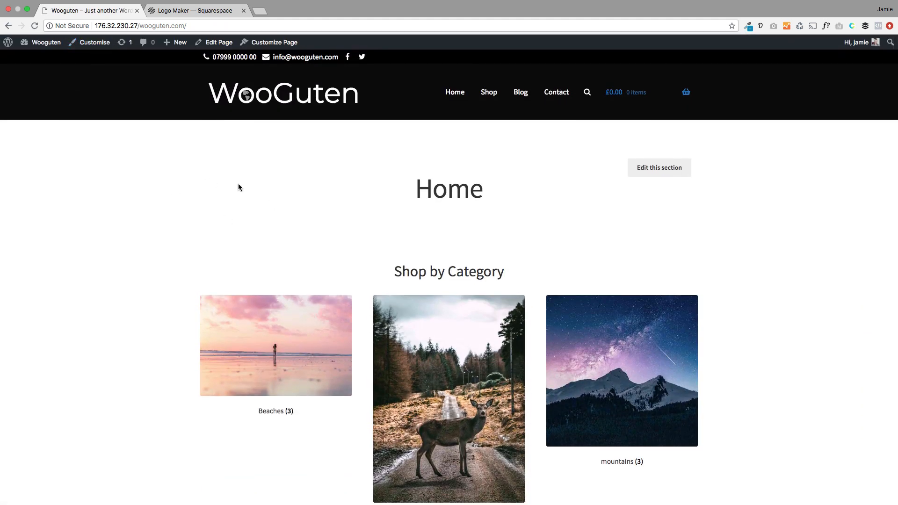
Step: Open the Customizer from the admin bar on the live homepage
{"action": "left_click", "coordinate": [92, 43]}
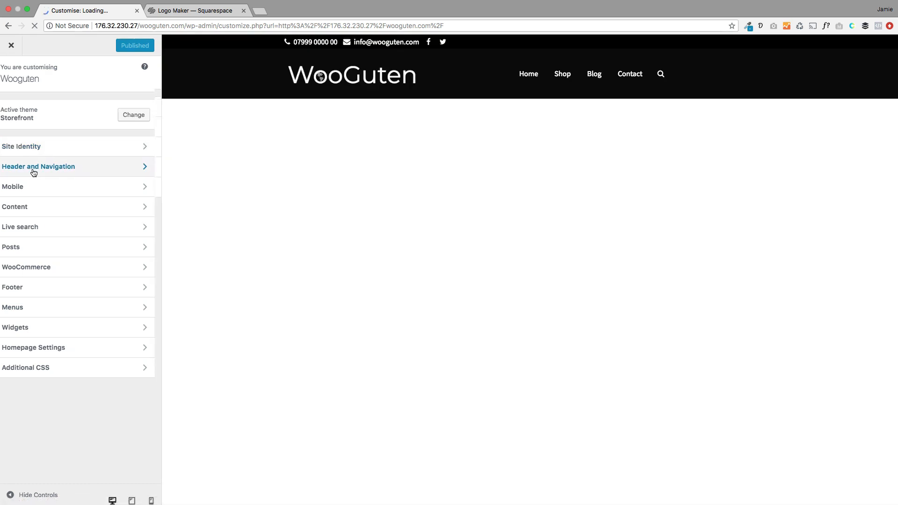
Step: Set the Header type homepage hero to Featured products and preview the Morocco delights and Maze runner slides
{"action": "left_click", "coordinate": [34, 169]}
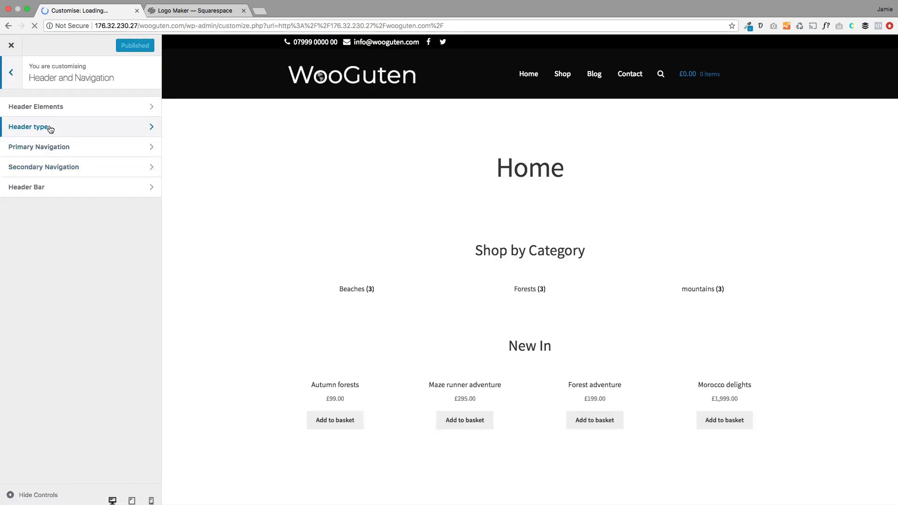
{"action": "left_click", "coordinate": [49, 127]}
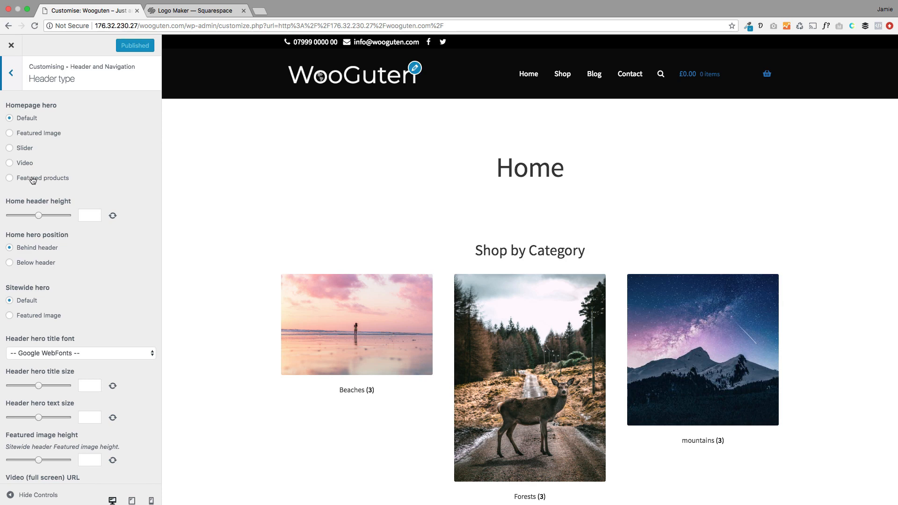
{"action": "left_click", "coordinate": [10, 179]}
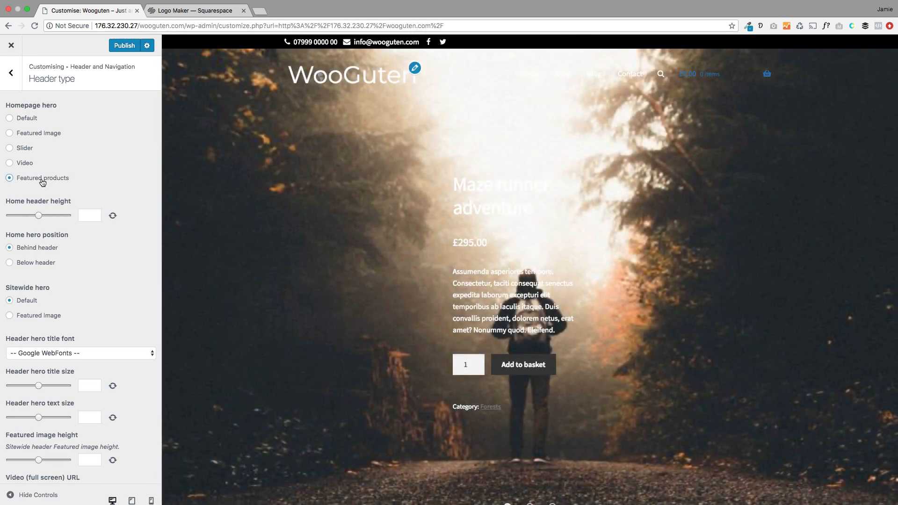
{"action": "scroll", "coordinate": [276, 198], "scroll_direction": "down", "scroll_amount": 3}
{"action": "scroll", "coordinate": [283, 206], "scroll_direction": "up", "scroll_amount": 3}
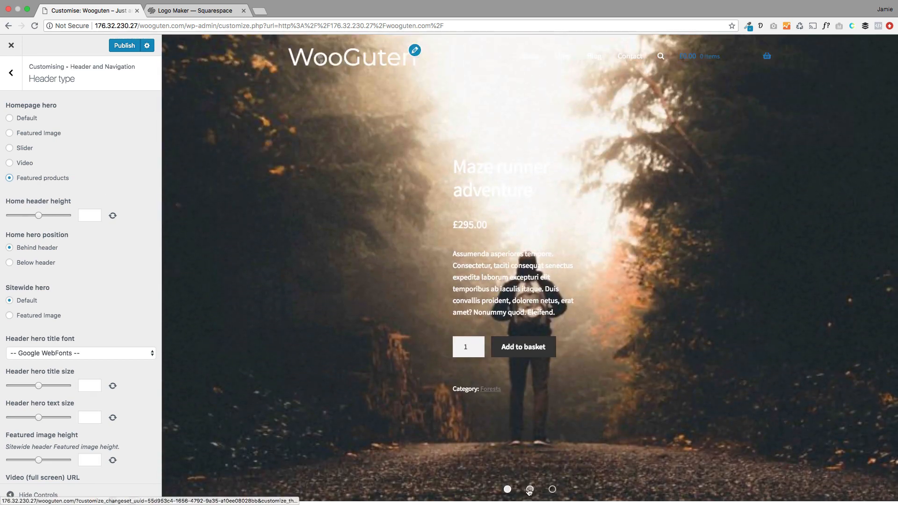
{"action": "left_click", "coordinate": [552, 489]}
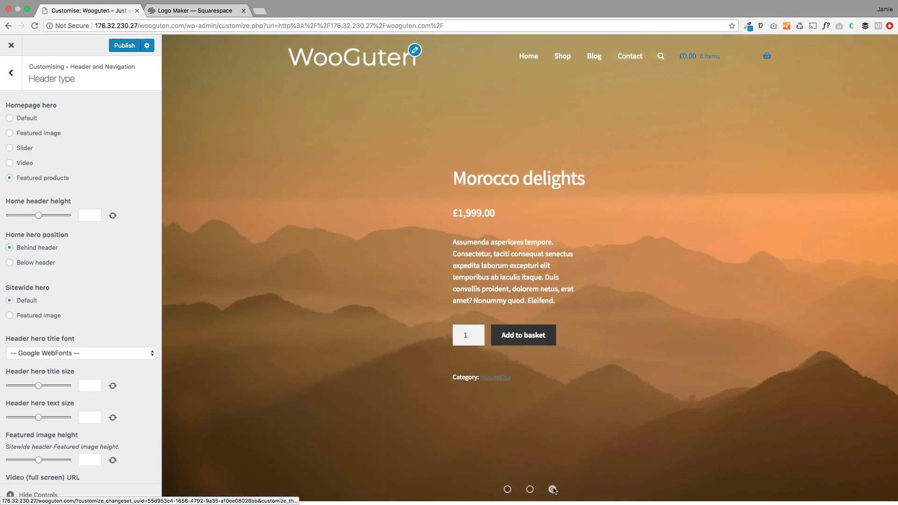
{"action": "scroll", "coordinate": [412, 372], "scroll_direction": "down", "scroll_amount": 2}
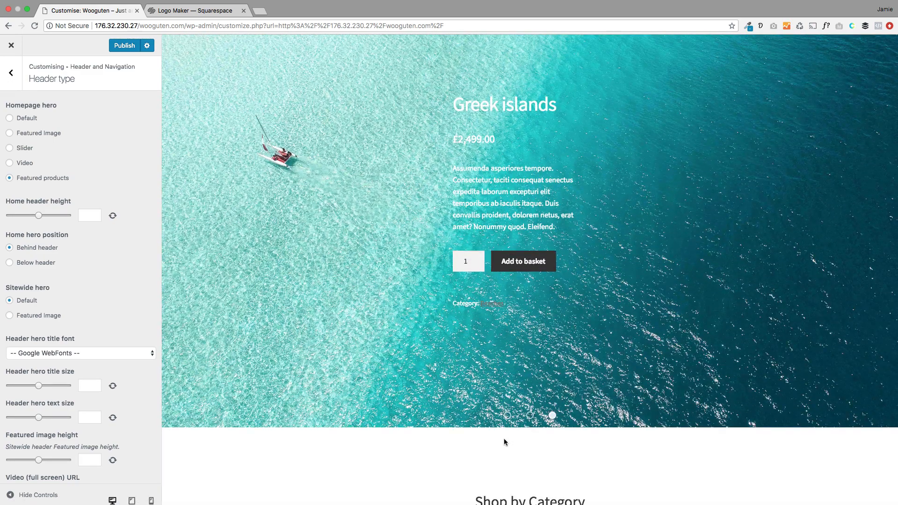
{"action": "left_click", "coordinate": [508, 415]}
{"action": "scroll", "coordinate": [430, 359], "scroll_direction": "up", "scroll_amount": 2}
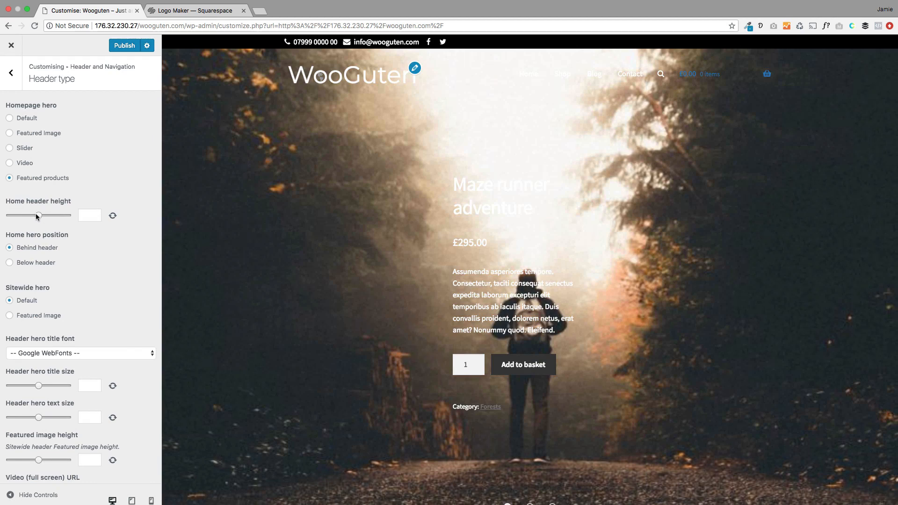
Step: Set the home header height to 465, position the hero Below header, and publish
{"action": "left_click_drag", "start_coordinate": [38, 216], "coordinate": [24, 216]}
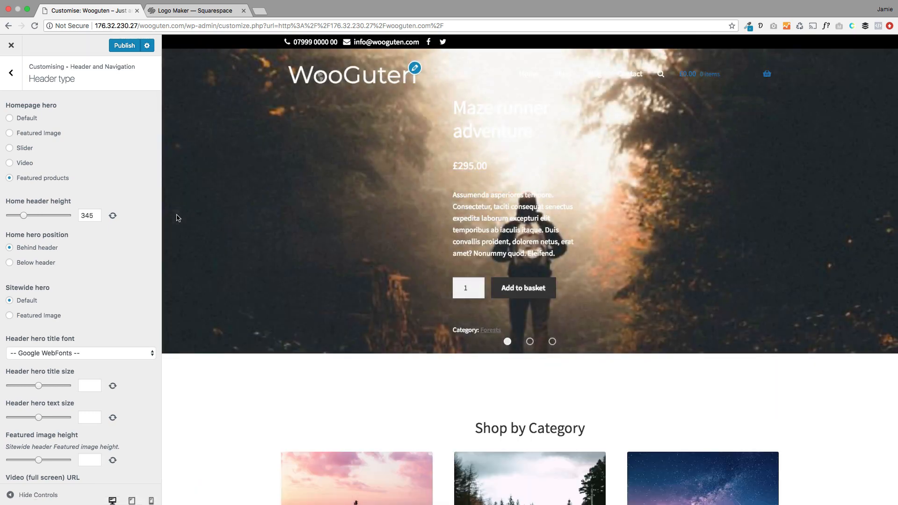
{"action": "left_click_drag", "start_coordinate": [23, 217], "coordinate": [31, 216]}
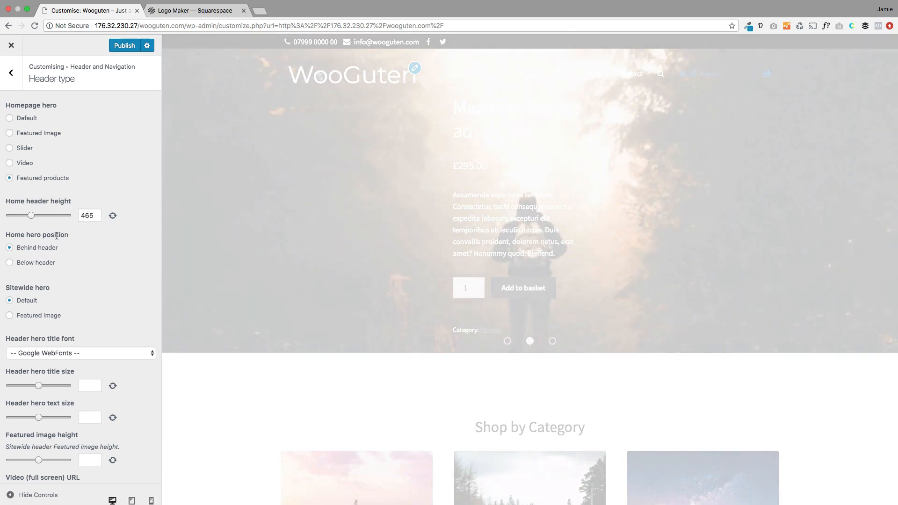
{"action": "left_click_drag", "start_coordinate": [70, 235], "coordinate": [8, 234]}
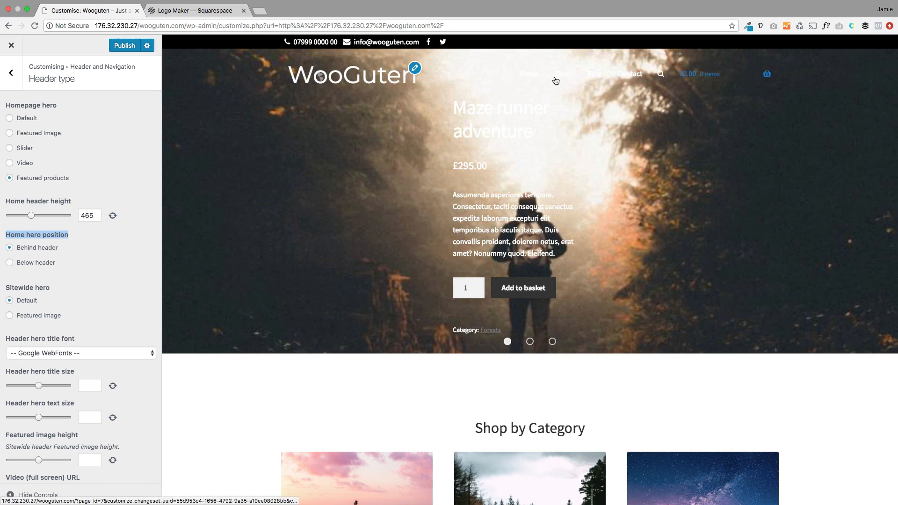
{"action": "mouse_move", "coordinate": [696, 80]}
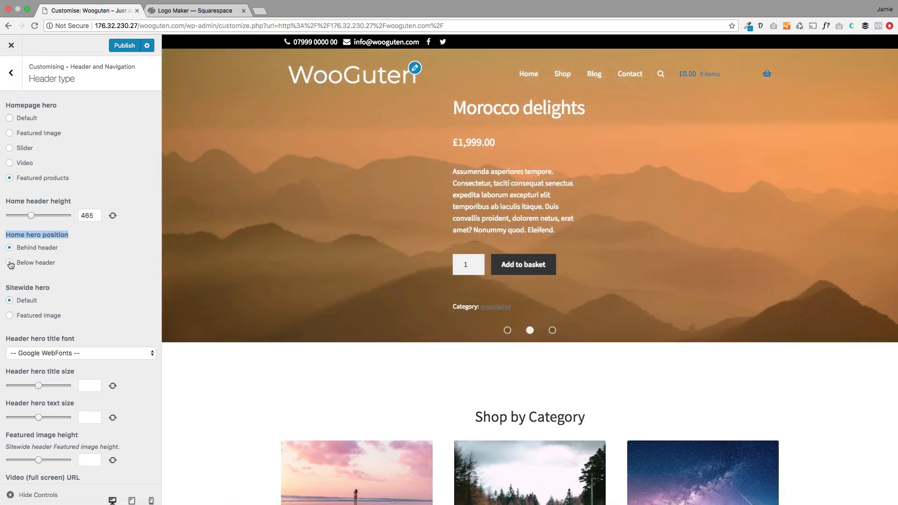
{"action": "left_click", "coordinate": [10, 263]}
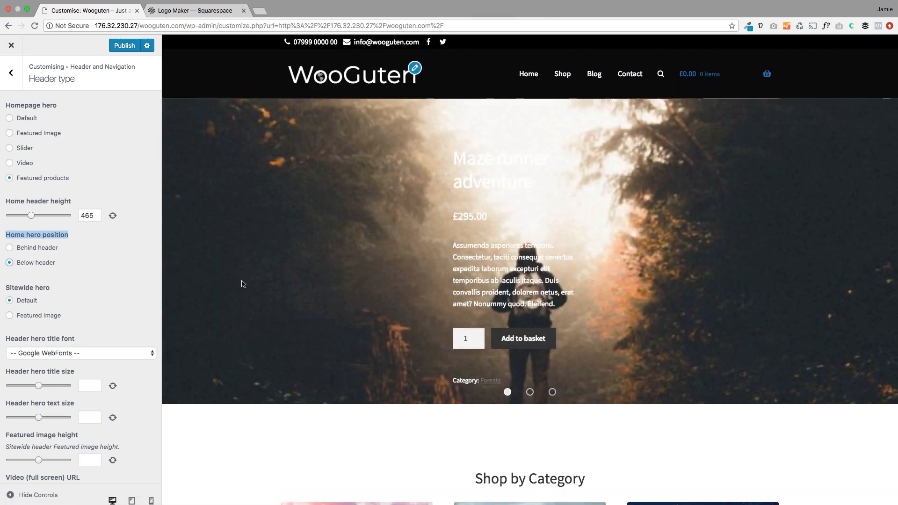
{"action": "left_click", "coordinate": [552, 402]}
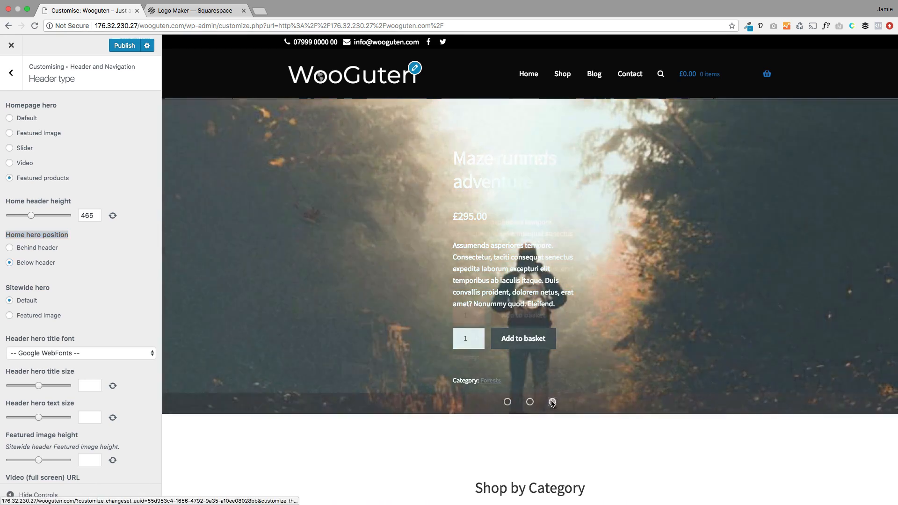
{"action": "left_click", "coordinate": [119, 50]}
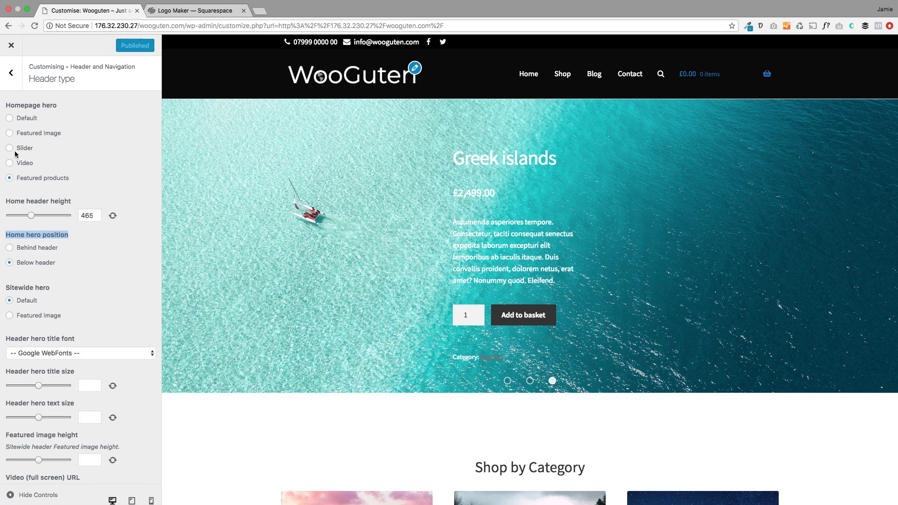
{"action": "scroll", "coordinate": [89, 283], "scroll_direction": "down", "scroll_amount": 10}
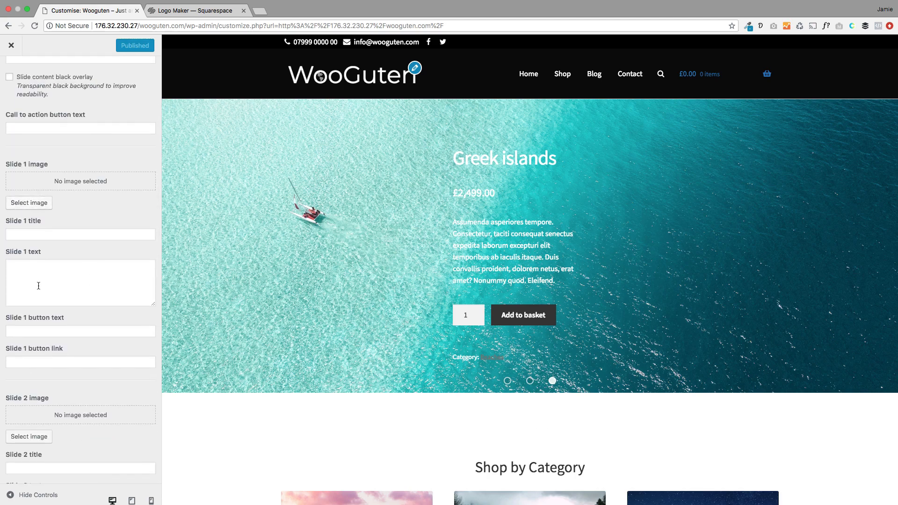
{"action": "scroll", "coordinate": [38, 285], "scroll_direction": "down", "scroll_amount": 8}
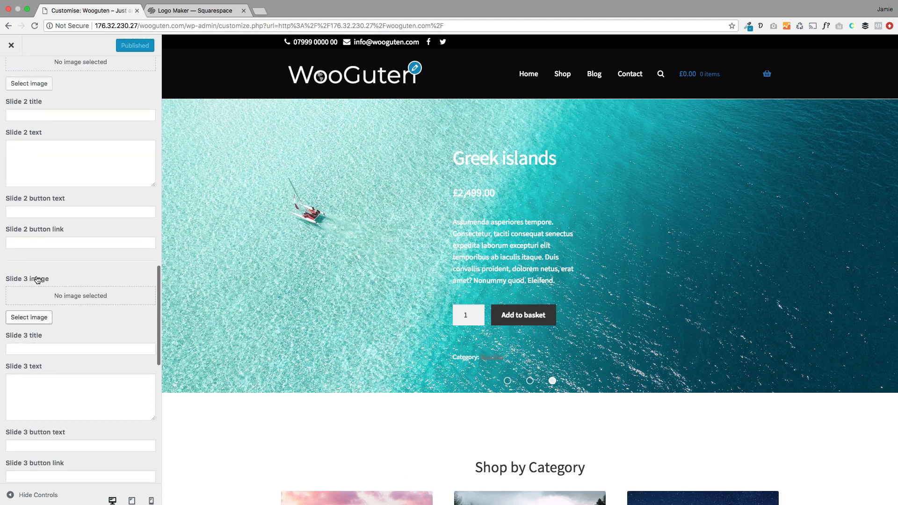
{"action": "scroll", "coordinate": [38, 279], "scroll_direction": "up", "scroll_amount": 18}
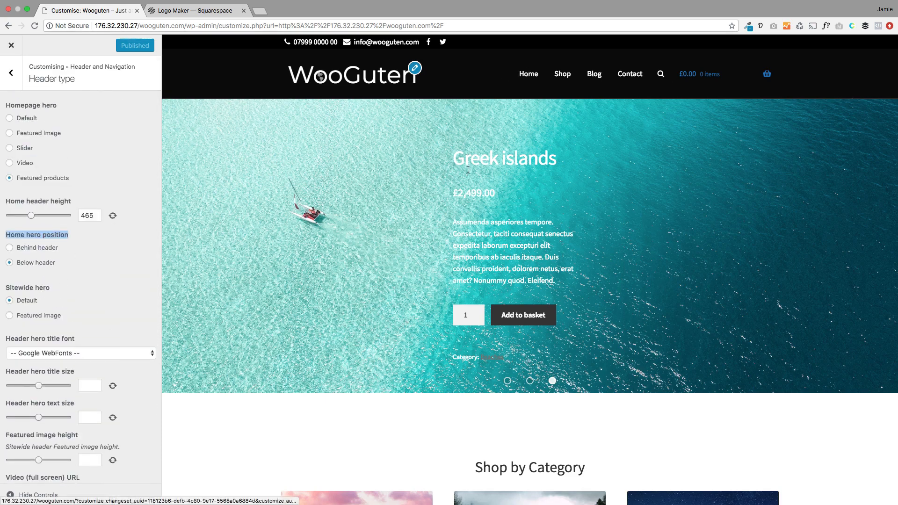
Step: Try a Video homepage hero at default header height, playing and pausing it in the preview
{"action": "left_click", "coordinate": [24, 163]}
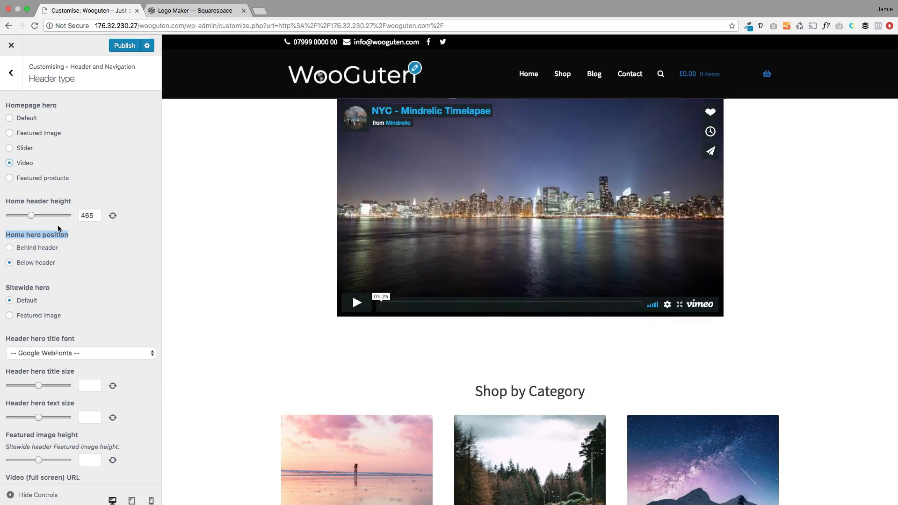
{"action": "left_click", "coordinate": [112, 216]}
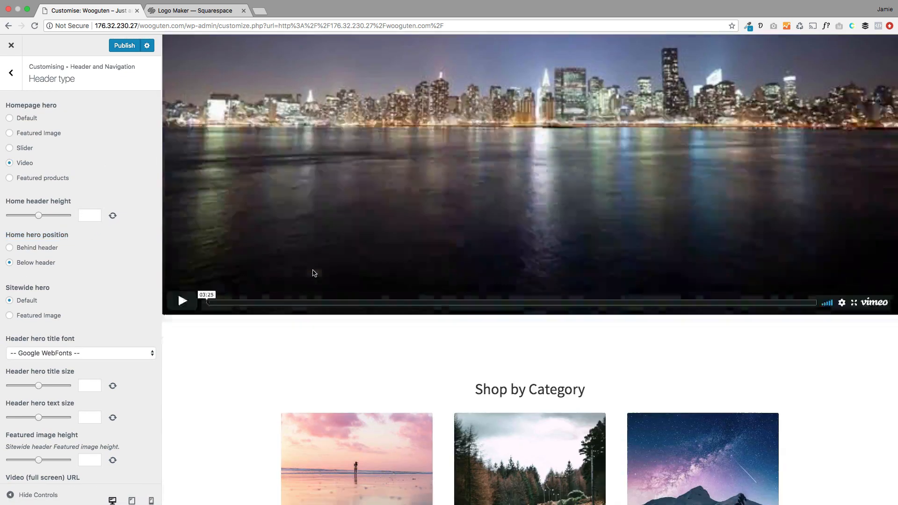
{"action": "left_click", "coordinate": [190, 290]}
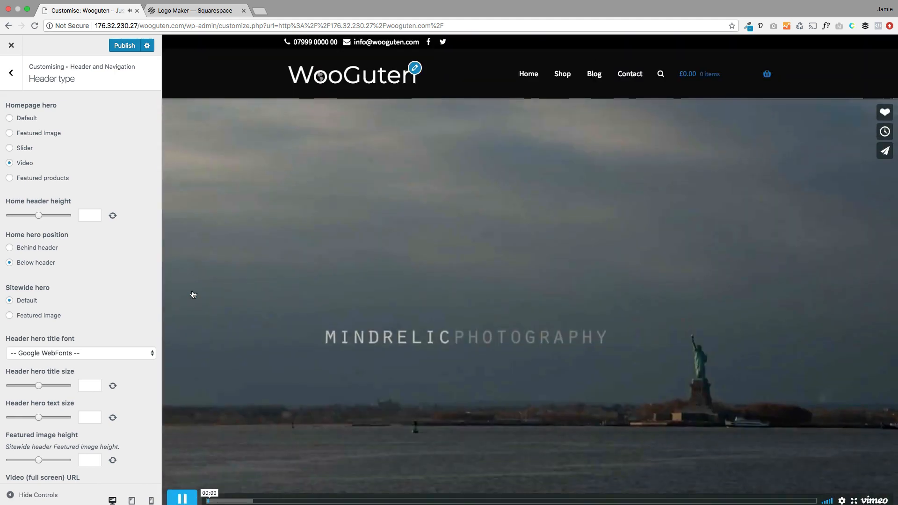
{"action": "scroll", "coordinate": [193, 309], "scroll_direction": "down", "scroll_amount": 1}
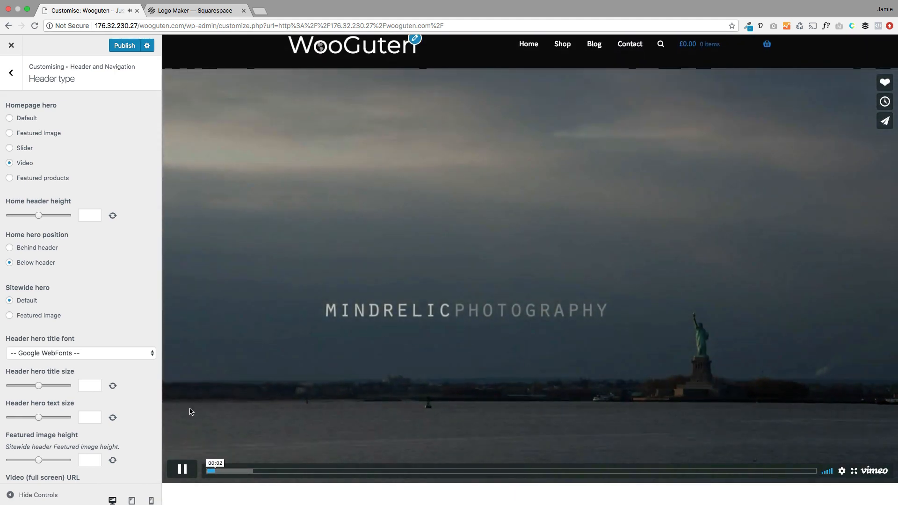
{"action": "left_click", "coordinate": [183, 469]}
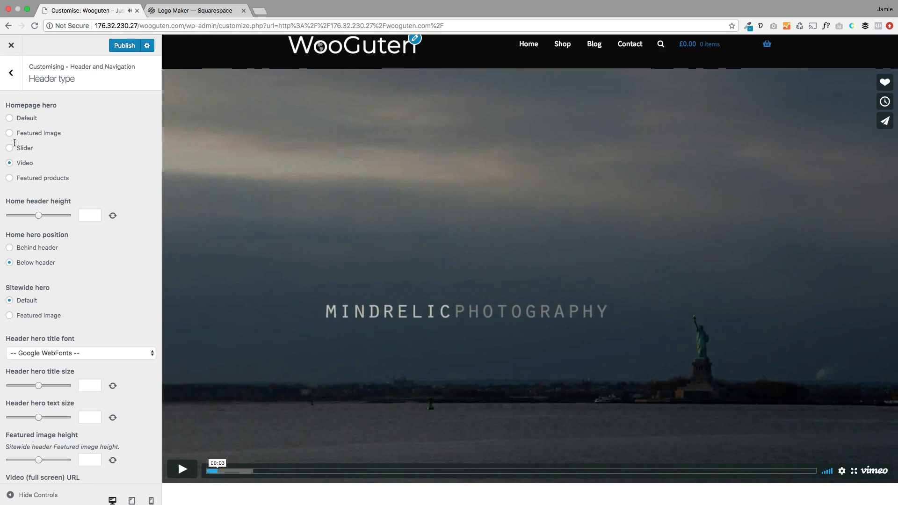
Step: Try the Featured Image hero, return to Featured products, and close the Customizer
{"action": "left_click", "coordinate": [8, 135]}
{"action": "left_click_drag", "start_coordinate": [66, 139], "coordinate": [21, 135]}
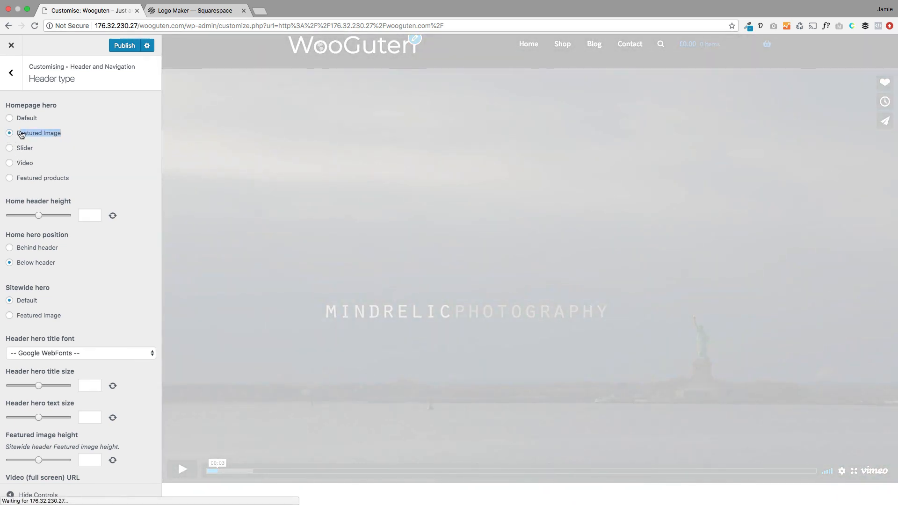
{"action": "left_click", "coordinate": [10, 179]}
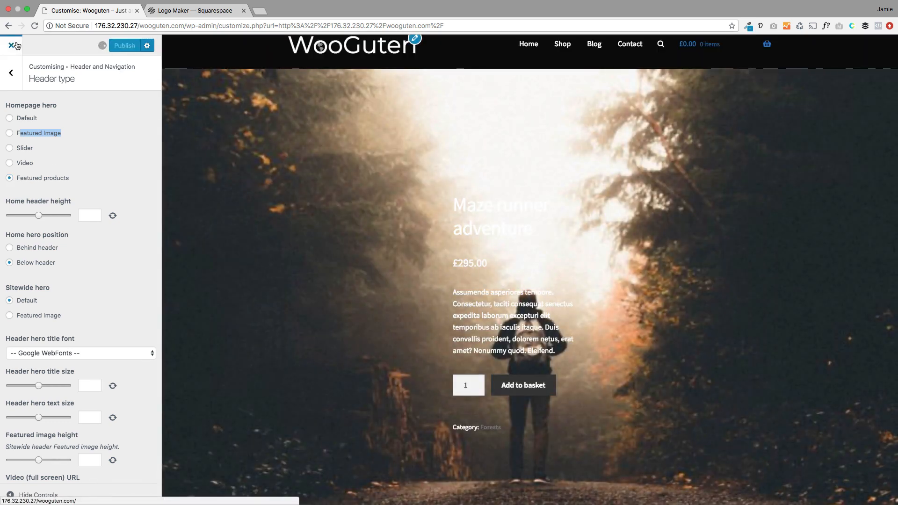
{"action": "left_click", "coordinate": [16, 45]}
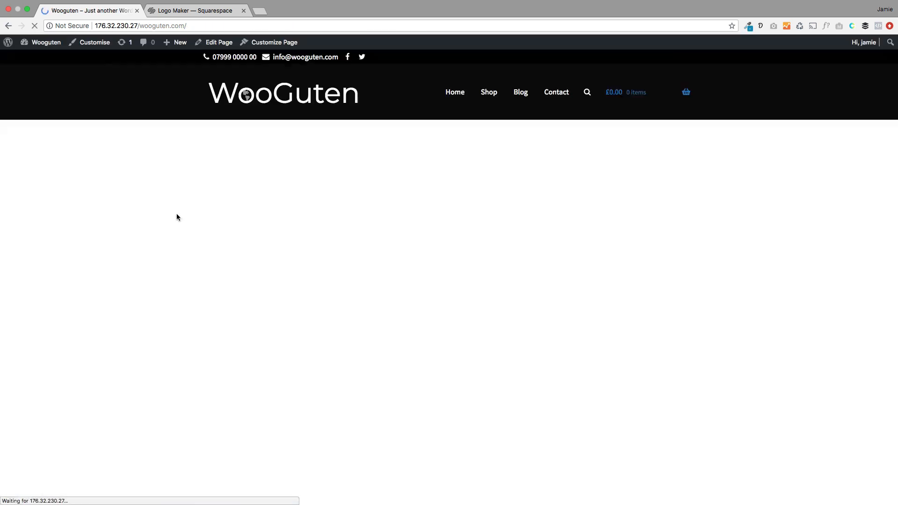
Step: Scroll through the live homepage's hero slider, Shop by Category and New In sections
{"action": "scroll", "coordinate": [178, 225], "scroll_direction": "down", "scroll_amount": 3}
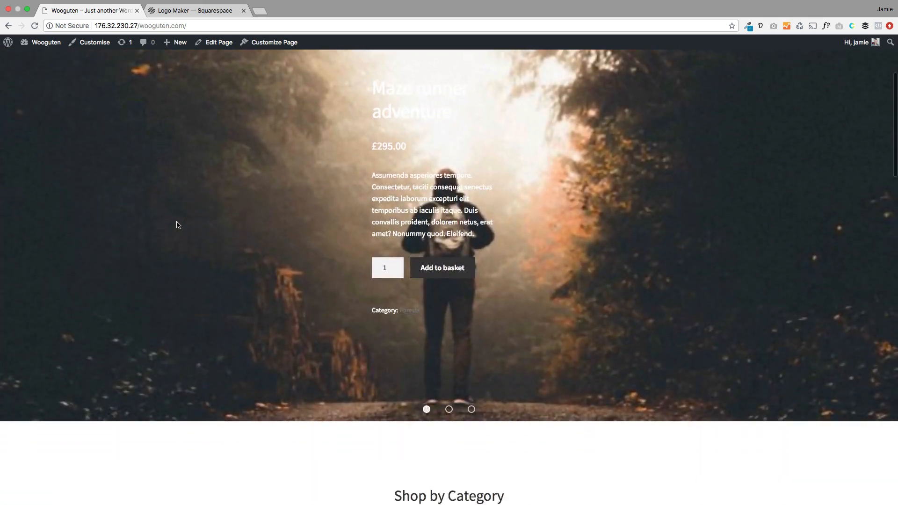
{"action": "scroll", "coordinate": [176, 225], "scroll_direction": "down", "scroll_amount": 8}
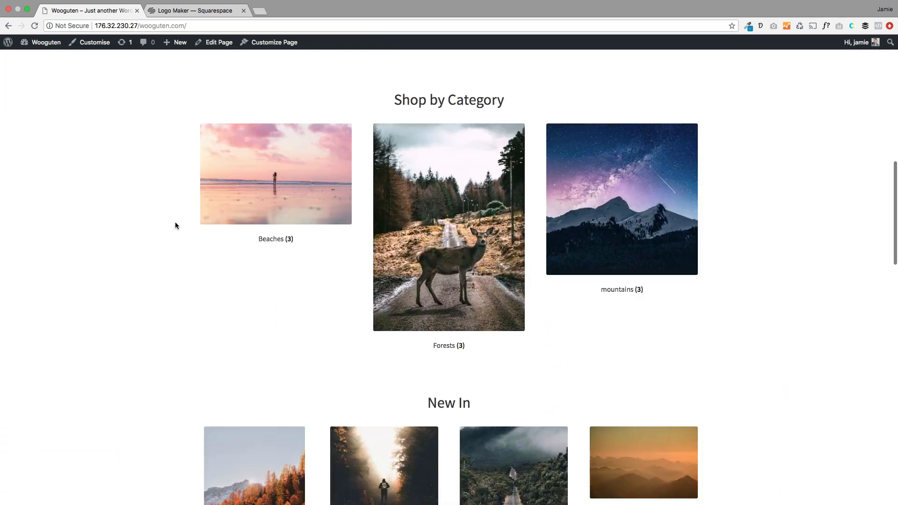
{"action": "scroll", "coordinate": [175, 225], "scroll_direction": "up", "scroll_amount": 2}
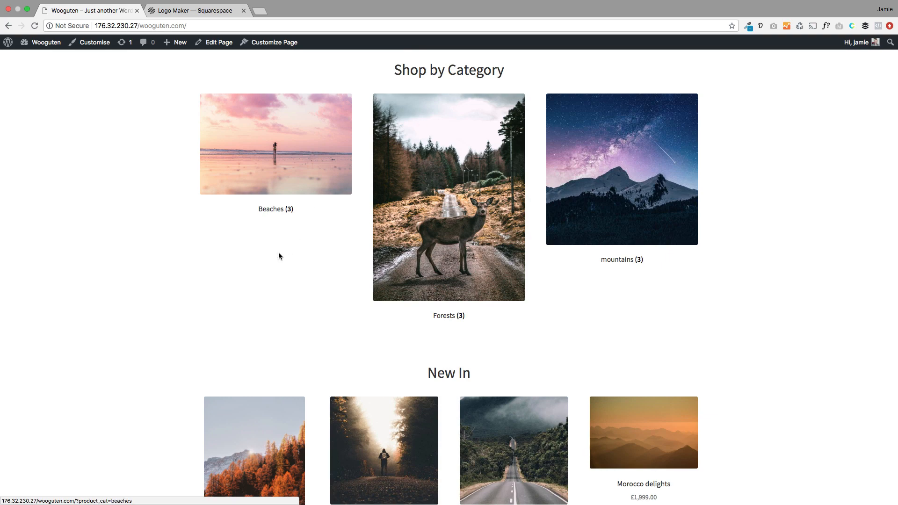
{"action": "scroll", "coordinate": [280, 256], "scroll_direction": "down", "scroll_amount": 2}
{"action": "scroll", "coordinate": [279, 256], "scroll_direction": "down", "scroll_amount": 6}
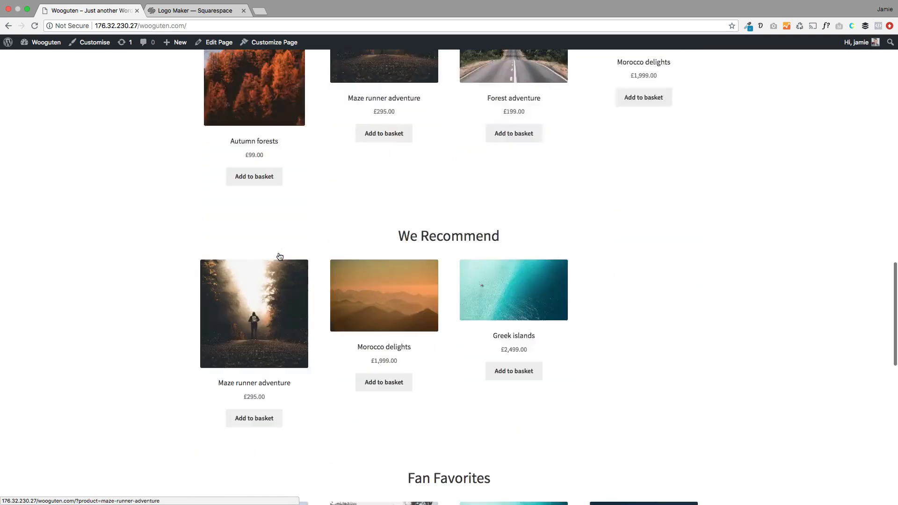
{"action": "scroll", "coordinate": [280, 255], "scroll_direction": "down", "scroll_amount": 10}
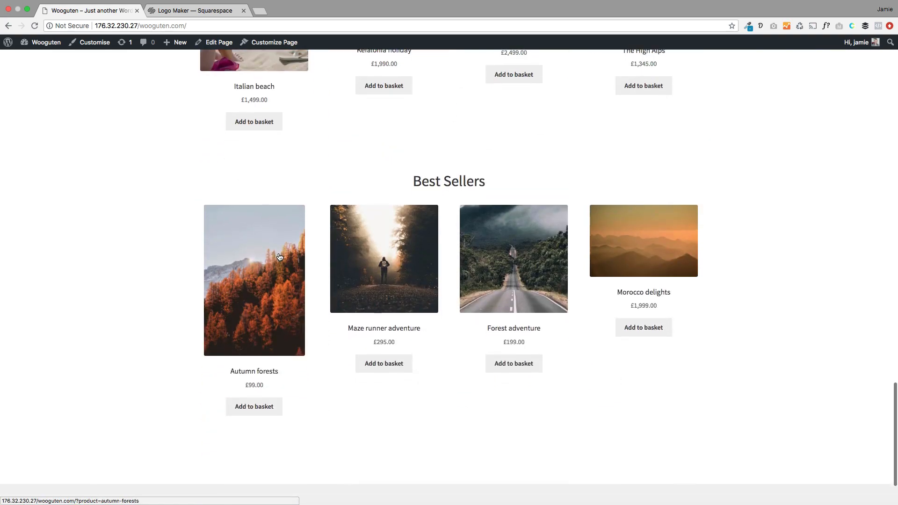
{"action": "scroll", "coordinate": [280, 256], "scroll_direction": "down", "scroll_amount": 2}
{"action": "scroll", "coordinate": [178, 232], "scroll_direction": "up", "scroll_amount": 20}
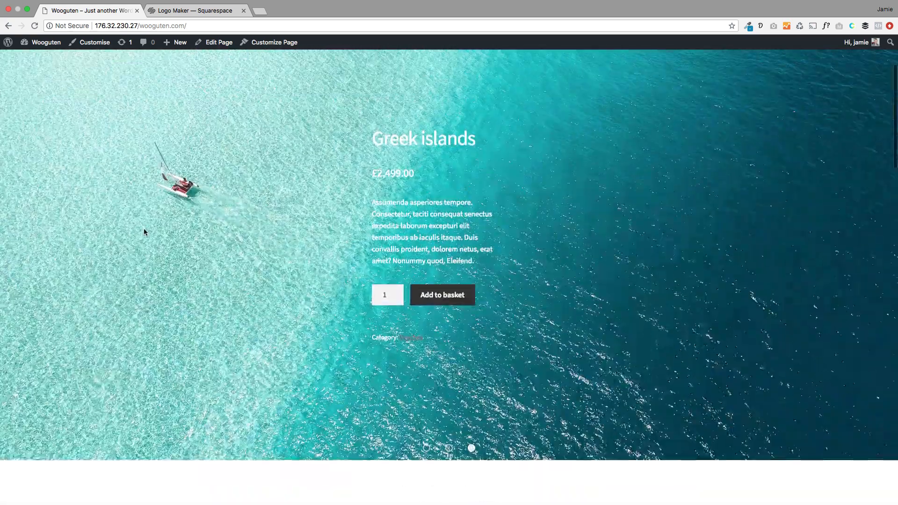
{"action": "scroll", "coordinate": [144, 232], "scroll_direction": "up", "scroll_amount": 3}
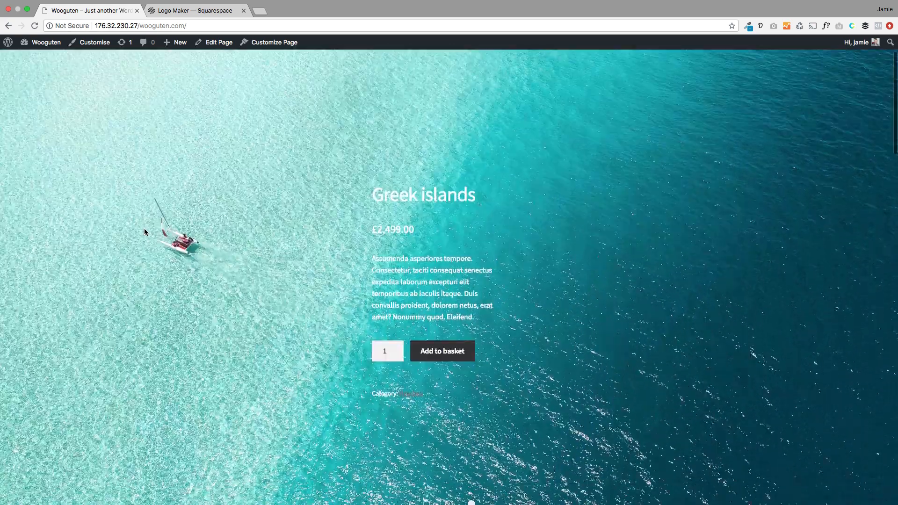
{"action": "scroll", "coordinate": [144, 232], "scroll_direction": "down", "scroll_amount": 6}
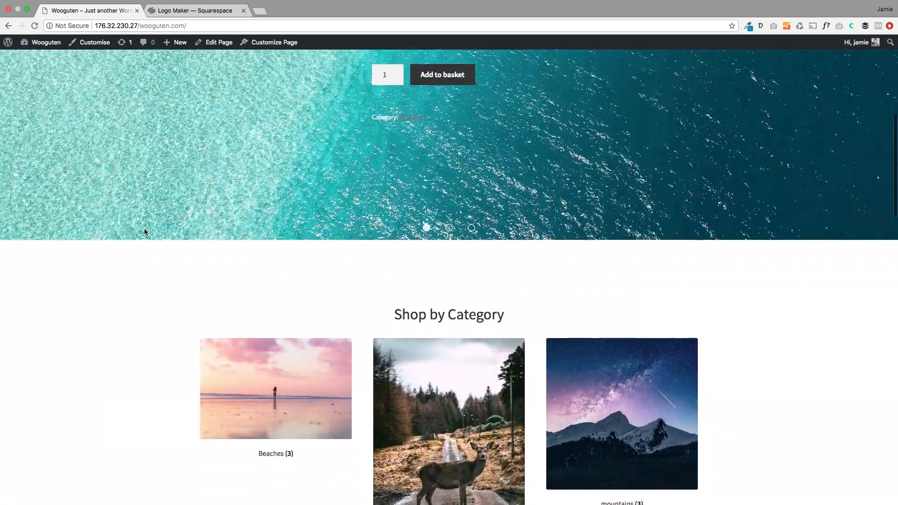
{"action": "scroll", "coordinate": [144, 232], "scroll_direction": "up", "scroll_amount": 6}
{"action": "scroll", "coordinate": [273, 311], "scroll_direction": "down", "scroll_amount": 7}
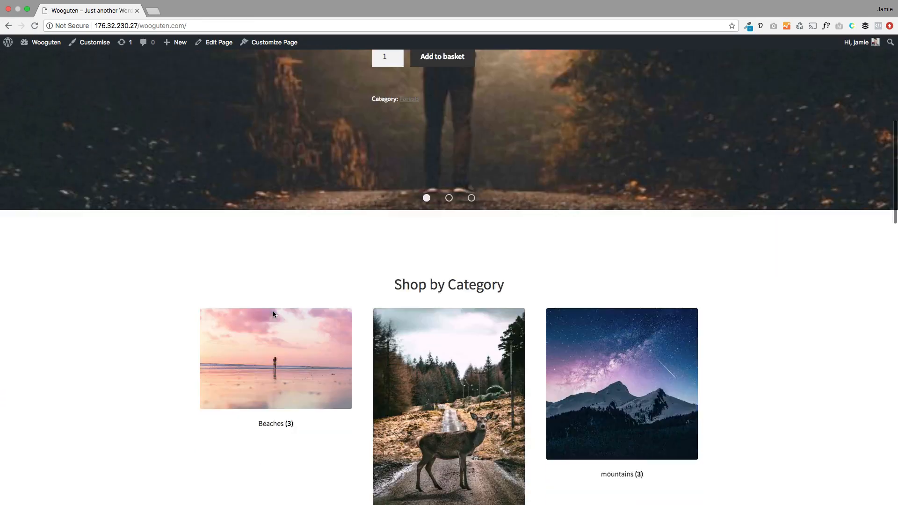
{"action": "scroll", "coordinate": [273, 311], "scroll_direction": "down", "scroll_amount": 5}
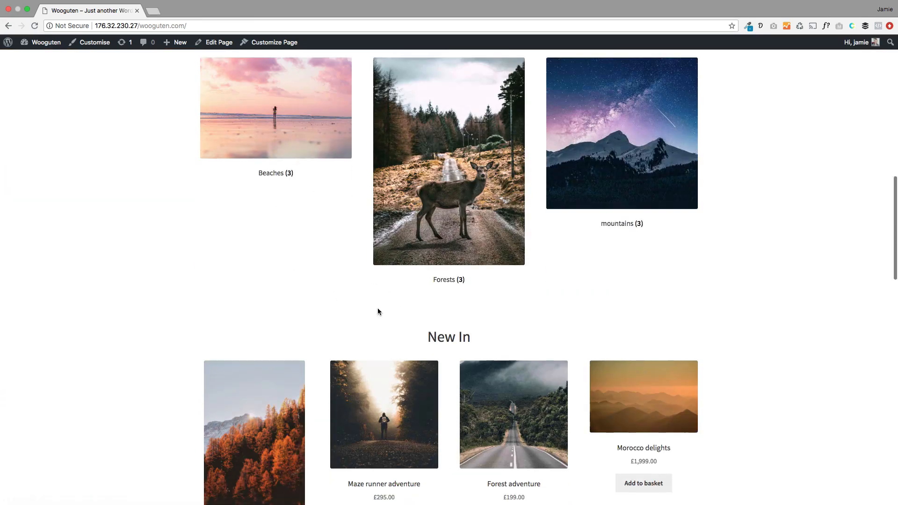
{"action": "scroll", "coordinate": [339, 318], "scroll_direction": "down", "scroll_amount": 2}
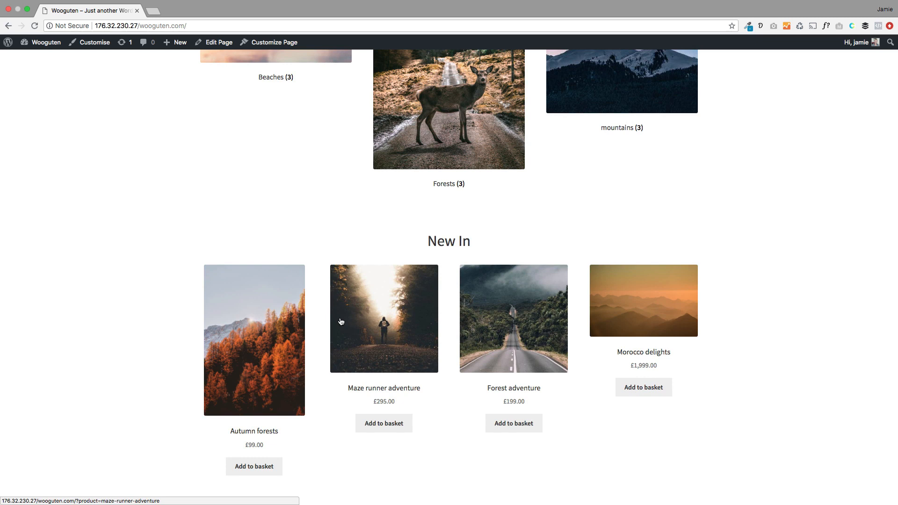
Step: Copy generated lorem ipsum placeholder text from the browser extension
{"action": "left_click", "coordinate": [761, 26]}
{"action": "left_click", "coordinate": [629, 59]}
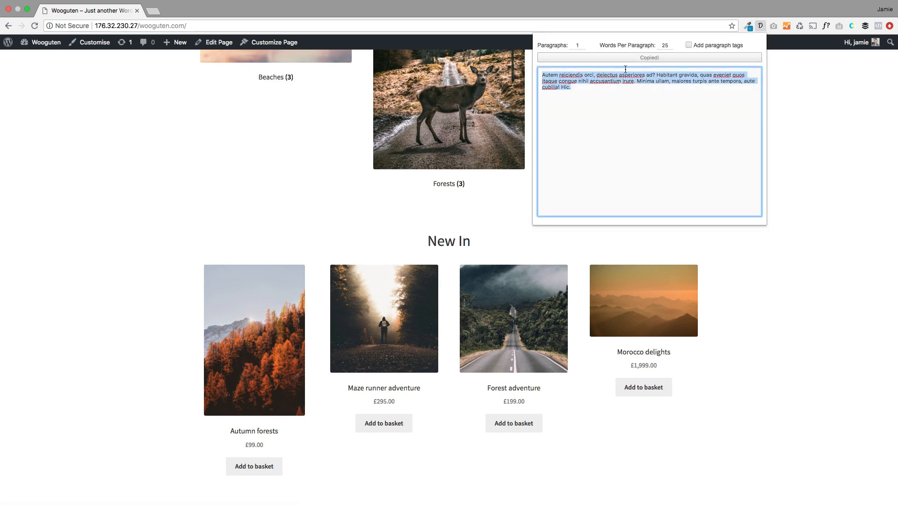
{"action": "left_click", "coordinate": [246, 177]}
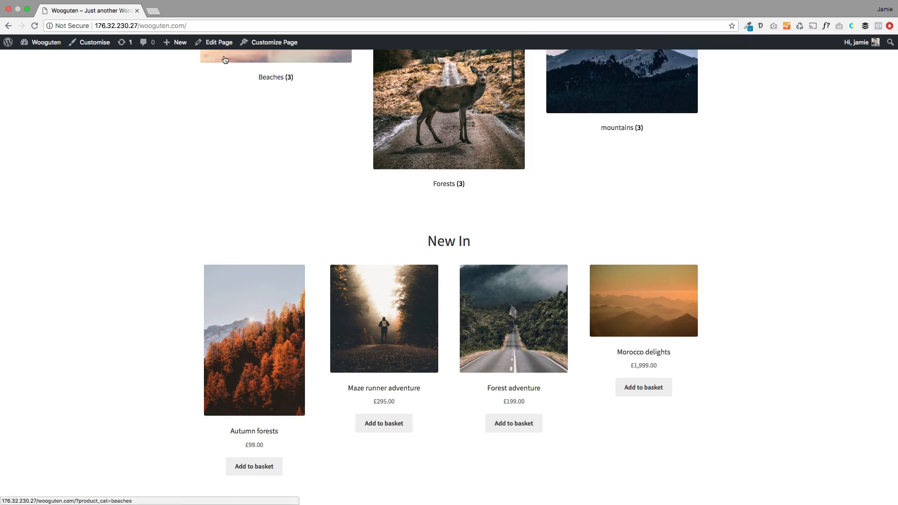
Step: Open the Home page in the block editor and inspect its page and block settings
{"action": "left_click", "coordinate": [218, 44]}
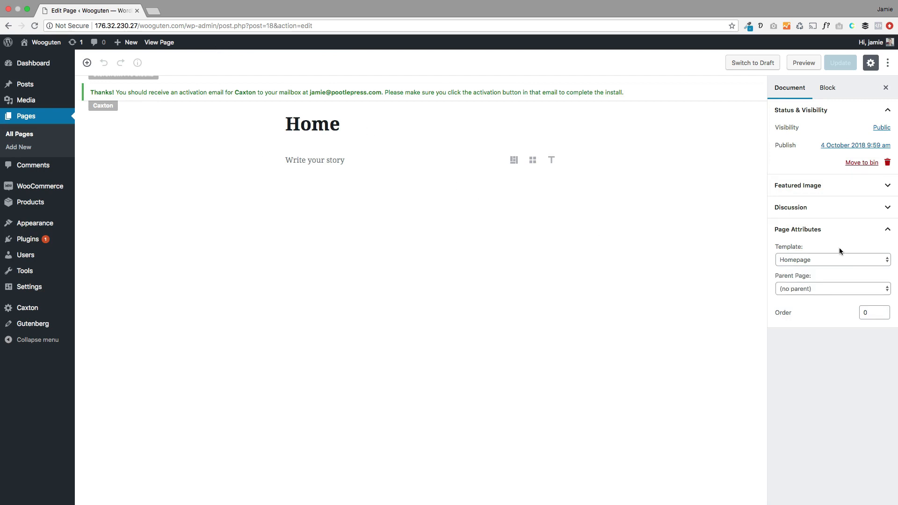
{"action": "left_click", "coordinate": [803, 260]}
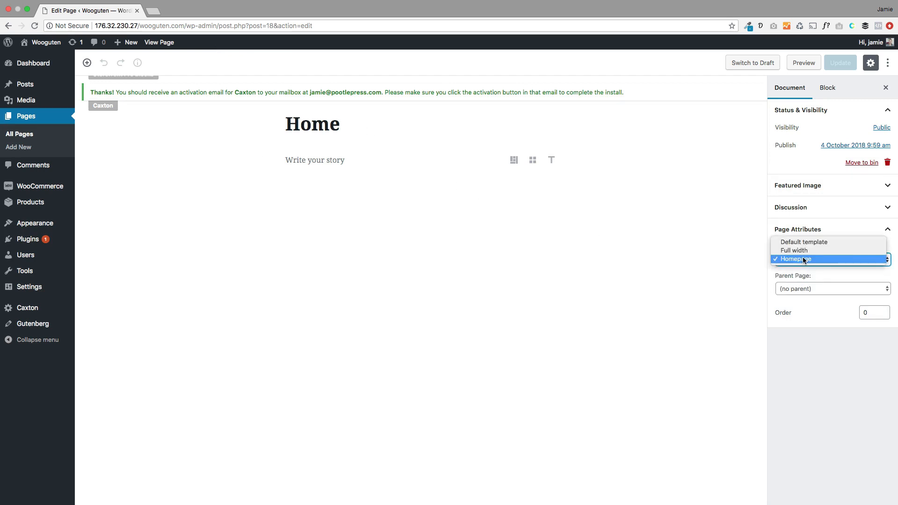
{"action": "left_click", "coordinate": [804, 218]}
{"action": "left_click", "coordinate": [826, 90]}
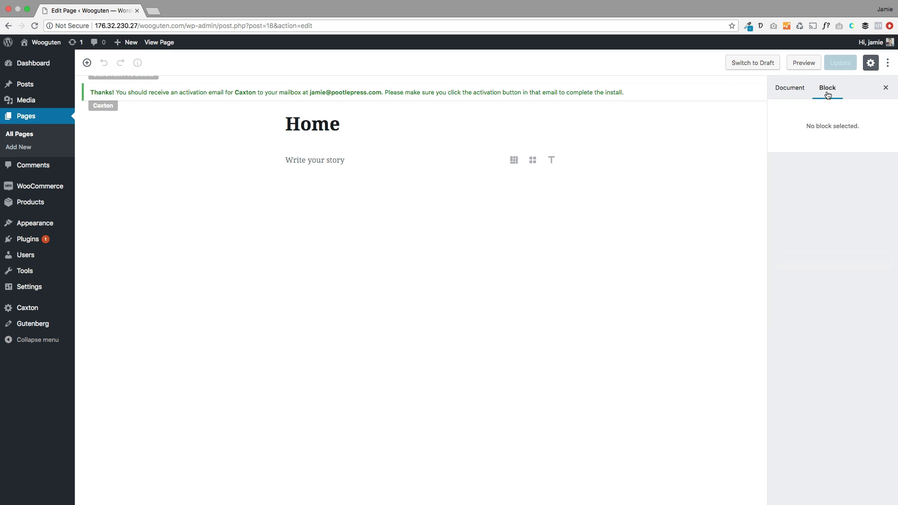
{"action": "left_click", "coordinate": [797, 94]}
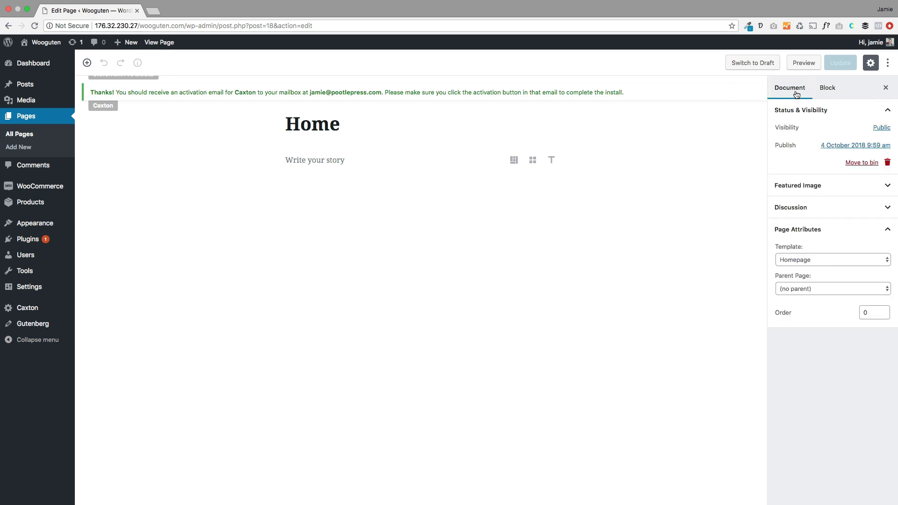
{"action": "left_click", "coordinate": [827, 92]}
{"action": "left_click", "coordinate": [781, 91]}
{"action": "left_click", "coordinate": [819, 92]}
{"action": "left_click", "coordinate": [782, 91]}
Step: Change the page template from Homepage to Full width, then select the empty body paragraph
{"action": "left_click", "coordinate": [812, 263]}
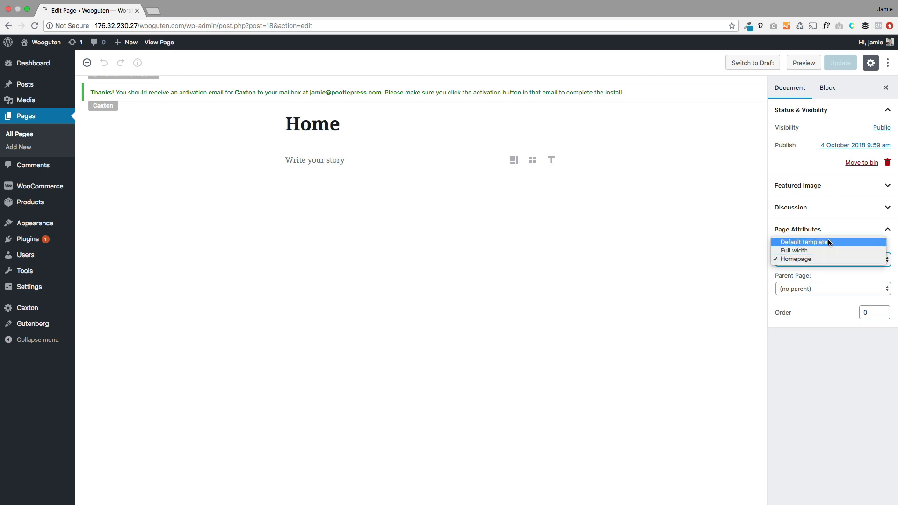
{"action": "left_click", "coordinate": [805, 251]}
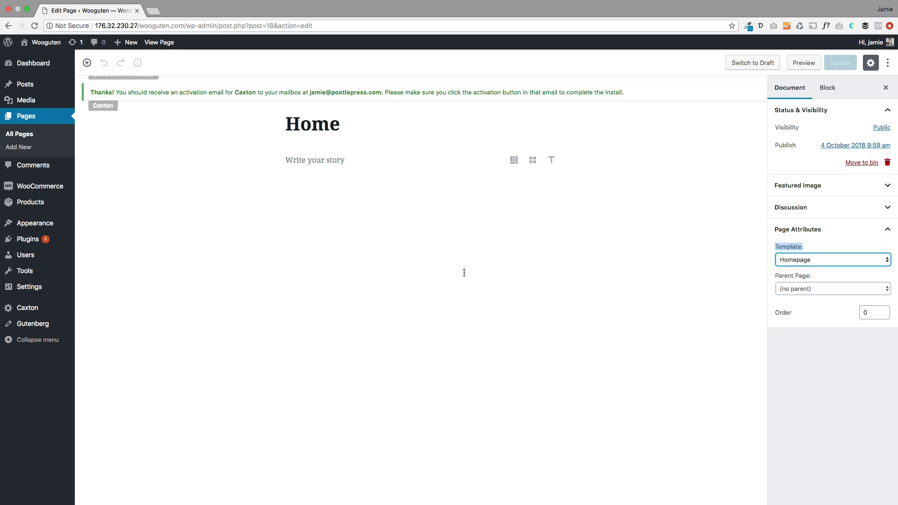
{"action": "left_click", "coordinate": [847, 262]}
{"action": "left_click", "coordinate": [823, 262]}
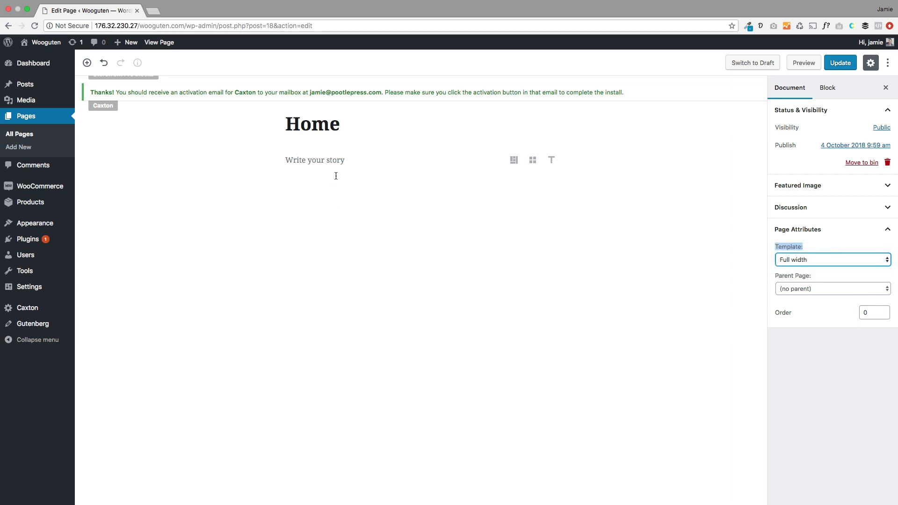
{"action": "left_click", "coordinate": [337, 159]}
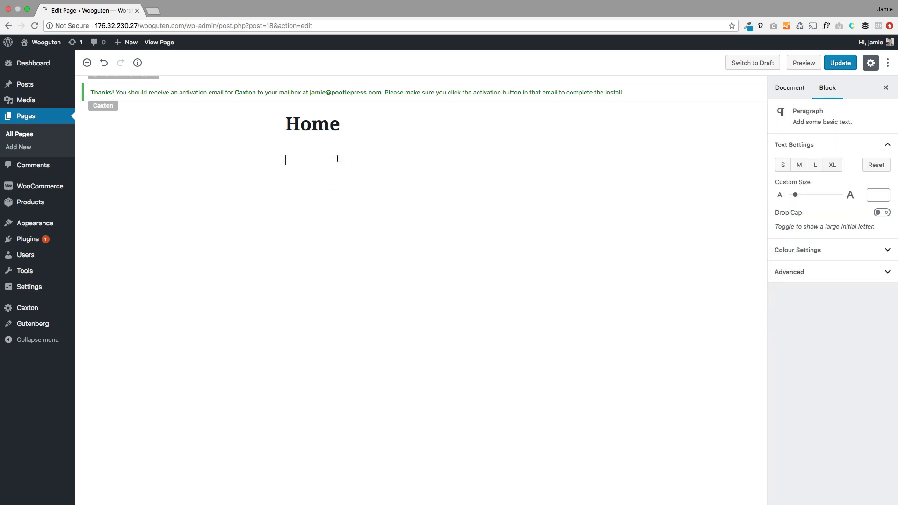
Step: Paste lorem ipsum into the paragraph and add a Storefront Masonry Product Category Grid below it
{"action": "key", "text": "super+v"}
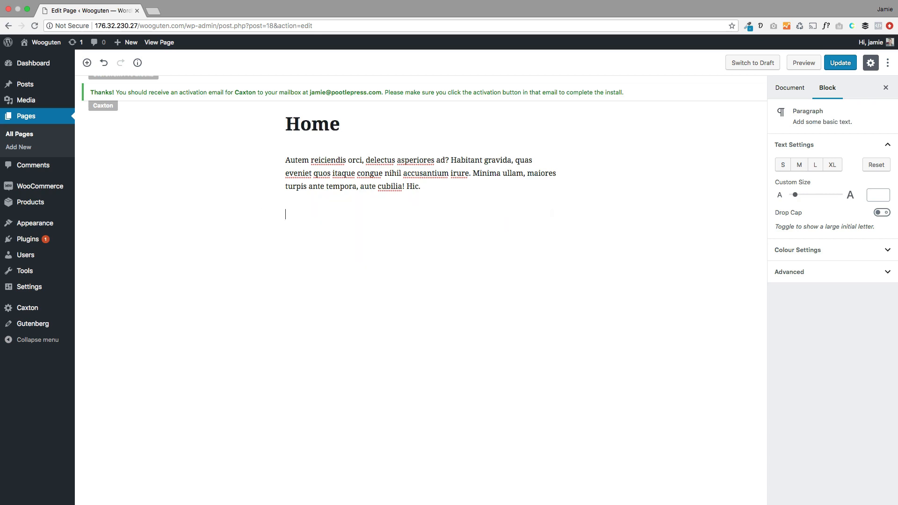
{"action": "left_click", "coordinate": [264, 214]}
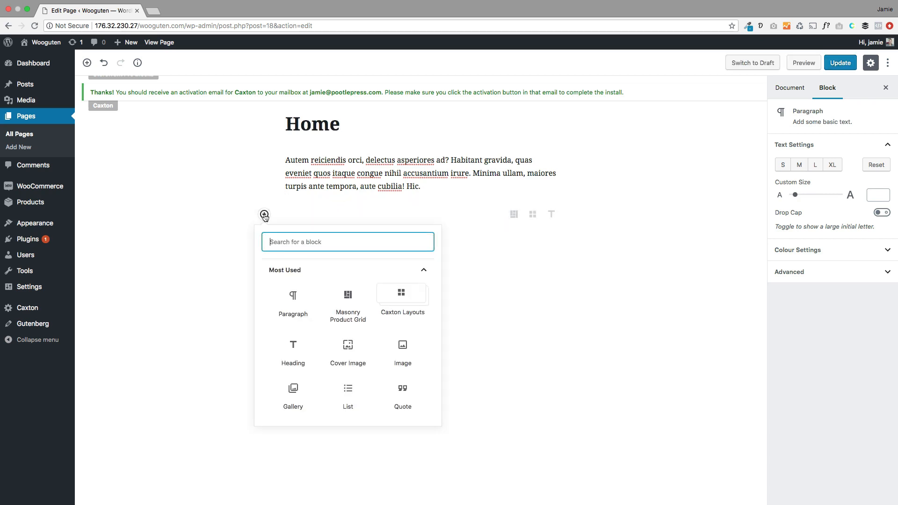
{"action": "scroll", "coordinate": [346, 335], "scroll_direction": "down", "scroll_amount": 5}
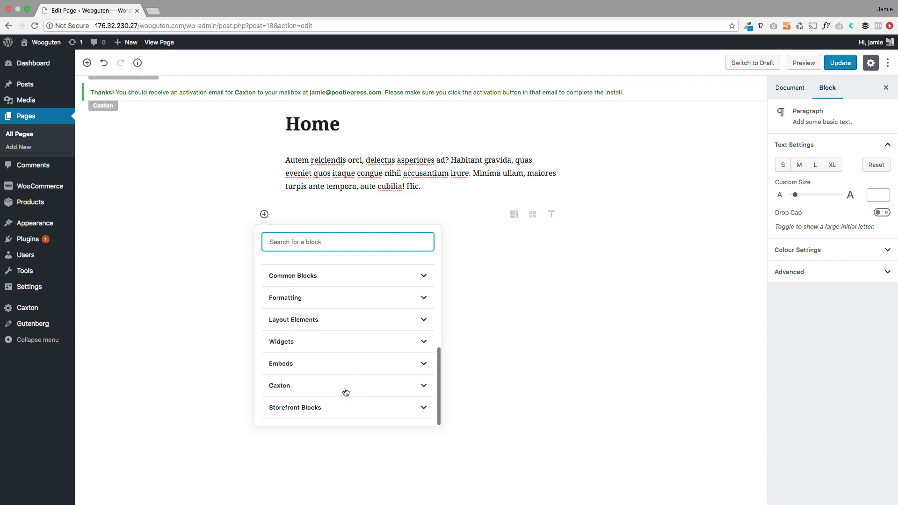
{"action": "left_click", "coordinate": [311, 409]}
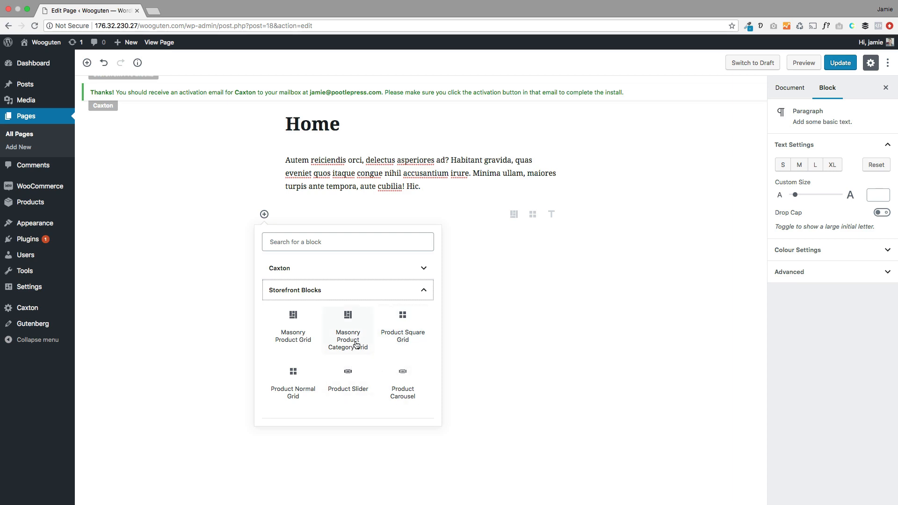
{"action": "left_click", "coordinate": [349, 313]}
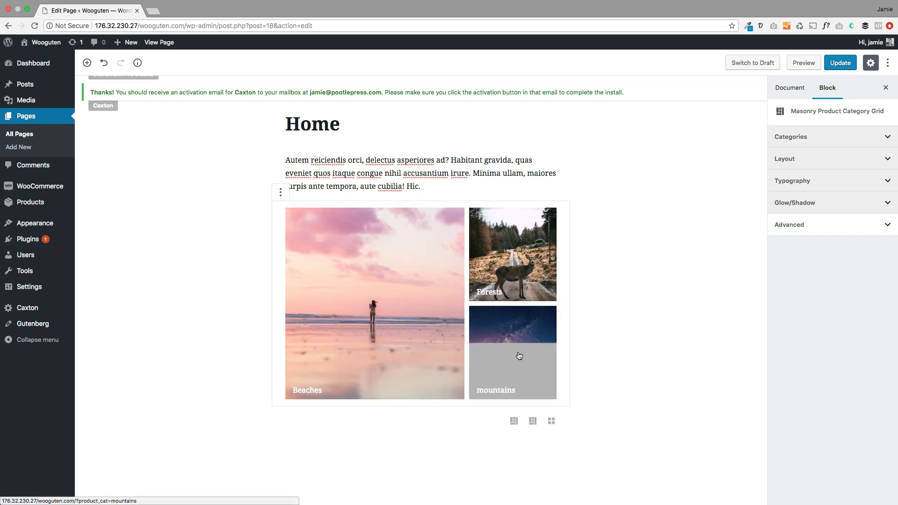
Step: Add a 'Featured Catogories' heading after the intro paragraph, above the category grid
{"action": "left_click", "coordinate": [423, 186]}
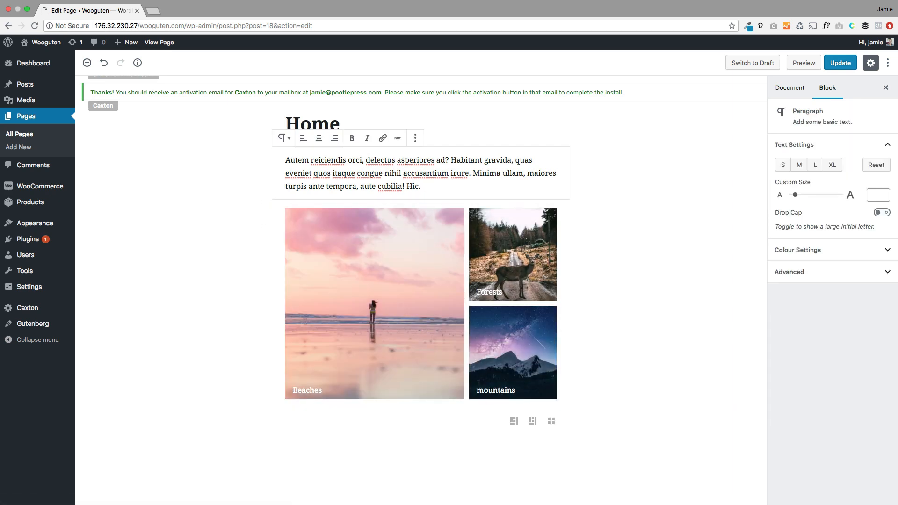
{"action": "key", "text": "Return"}
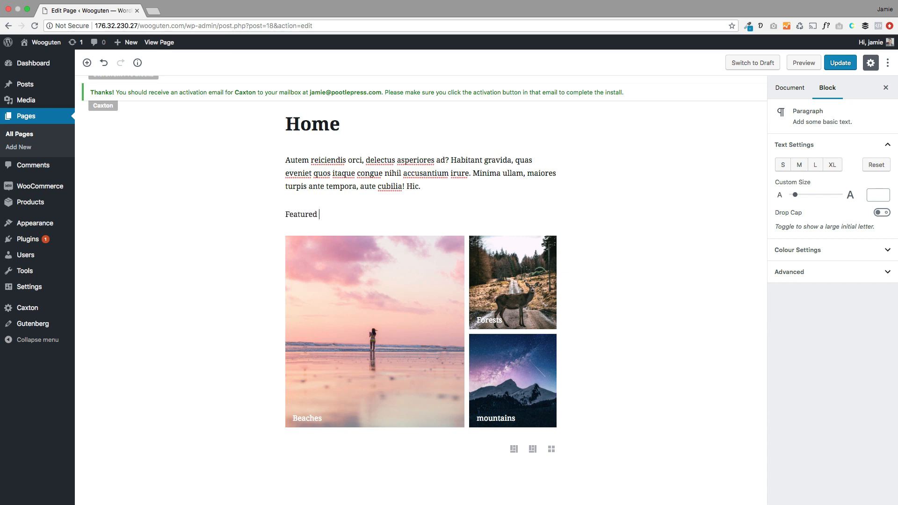
{"action": "type", "text": "Featured Cator"}
{"action": "left_click", "coordinate": [287, 195]}
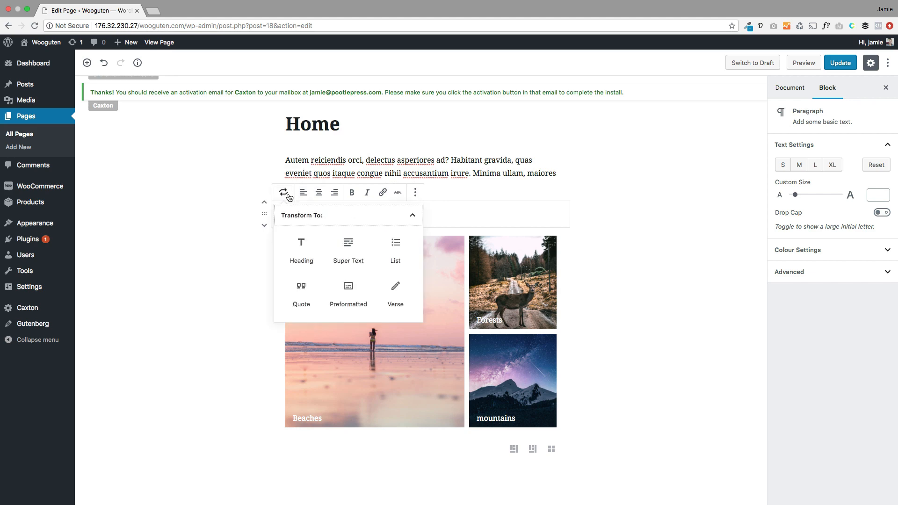
{"action": "left_click", "coordinate": [301, 248]}
{"action": "left_click", "coordinate": [223, 288]}
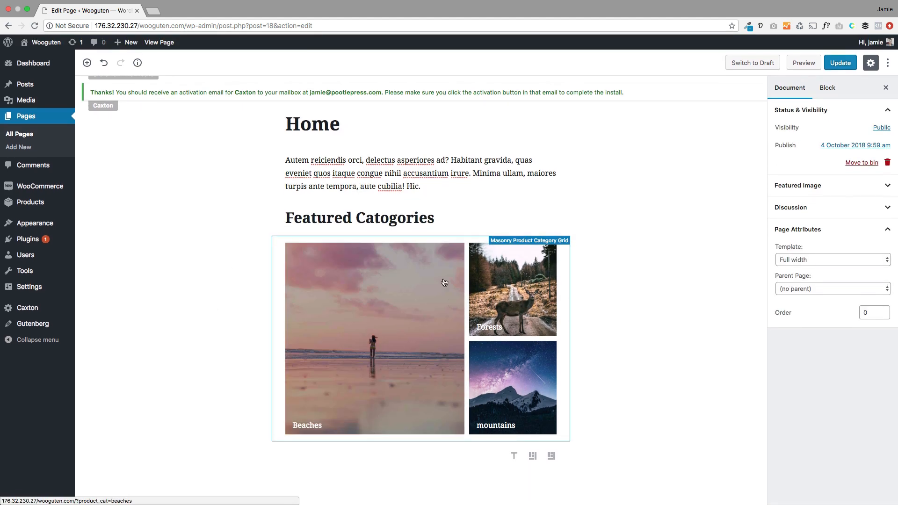
{"action": "left_click", "coordinate": [434, 235]}
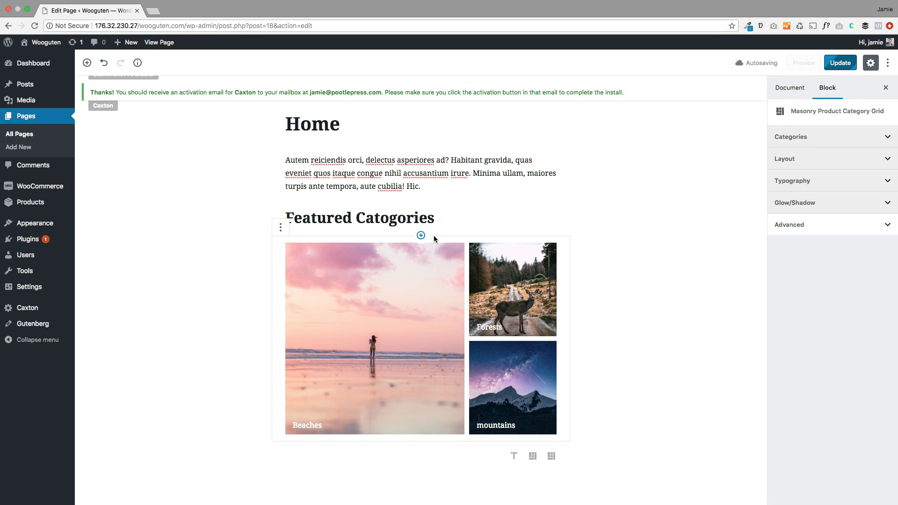
Step: Set the category grid's row height to 250, keeping it at content width
{"action": "left_click", "coordinate": [811, 159]}
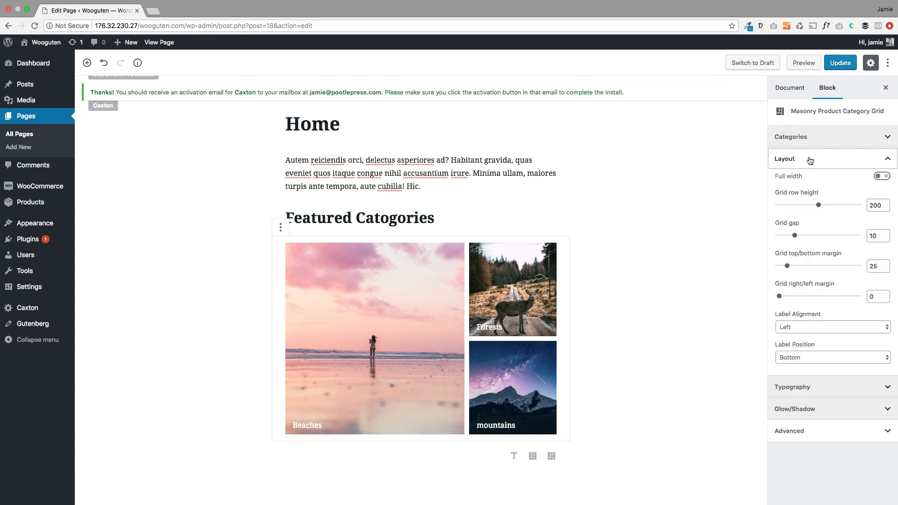
{"action": "left_click", "coordinate": [882, 176]}
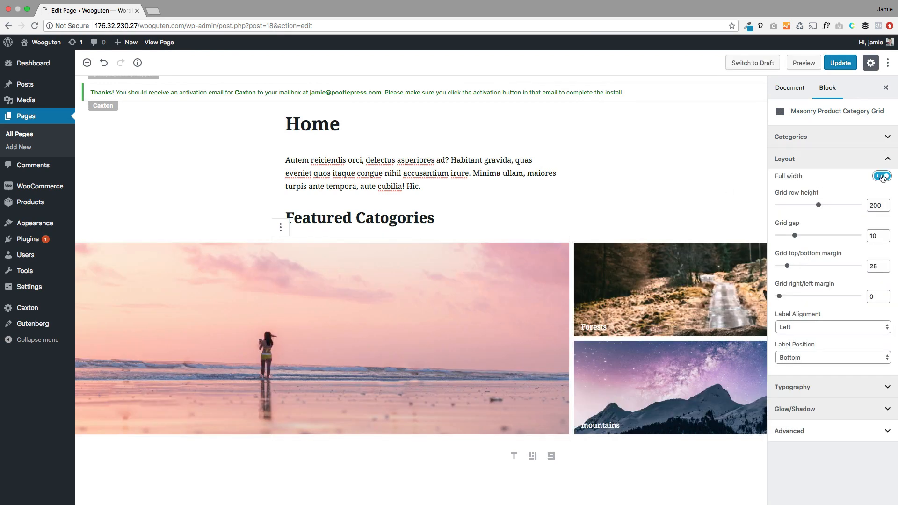
{"action": "left_click", "coordinate": [882, 177]}
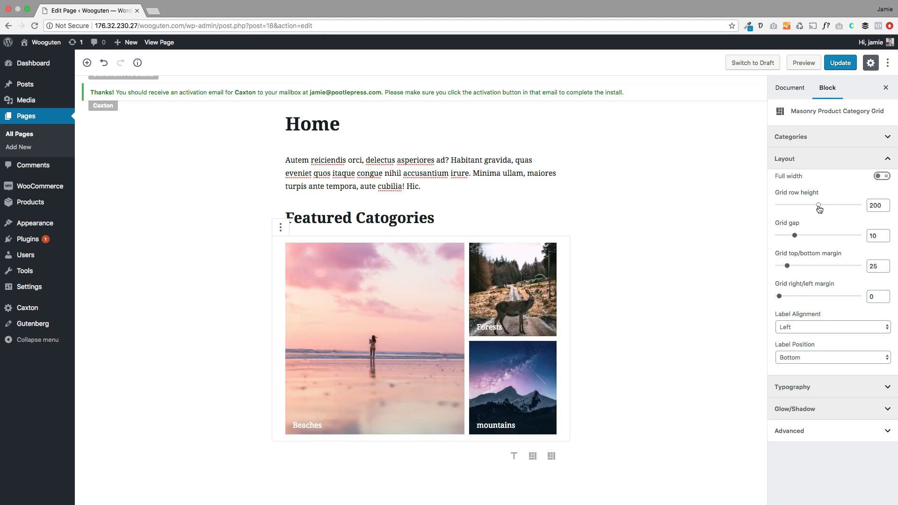
{"action": "left_click_drag", "start_coordinate": [818, 209], "coordinate": [787, 236]}
Step: Trial centred, mid-height category labels and a larger font, then restore left, bottom labels
{"action": "left_click", "coordinate": [804, 331]}
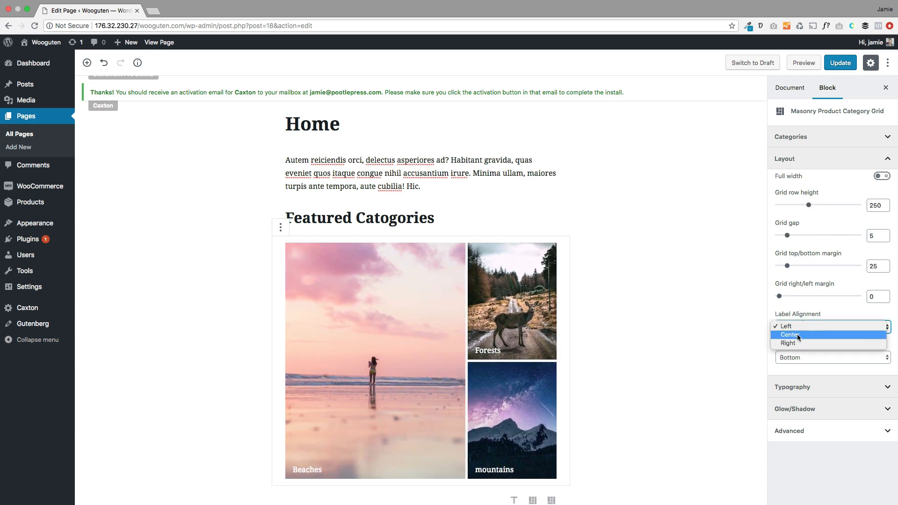
{"action": "left_click", "coordinate": [798, 336]}
{"action": "left_click", "coordinate": [800, 354]}
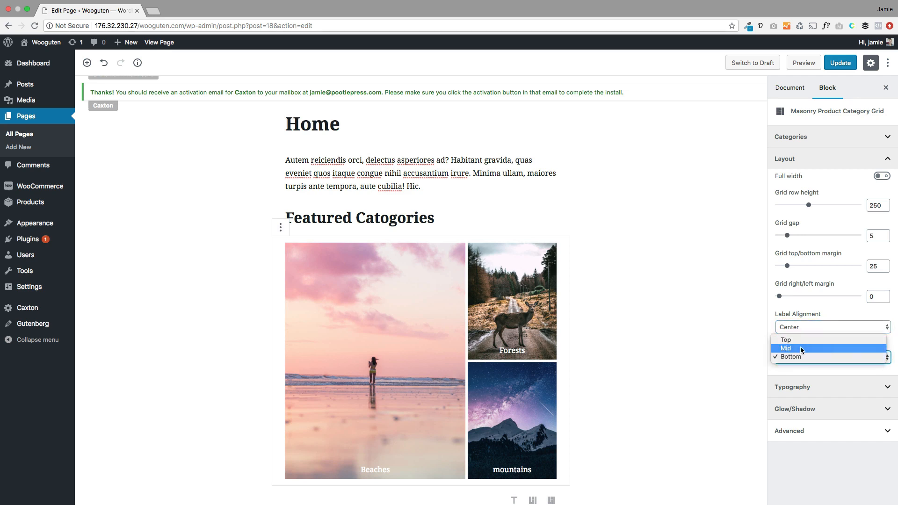
{"action": "left_click", "coordinate": [800, 349]}
{"action": "left_click", "coordinate": [800, 329]}
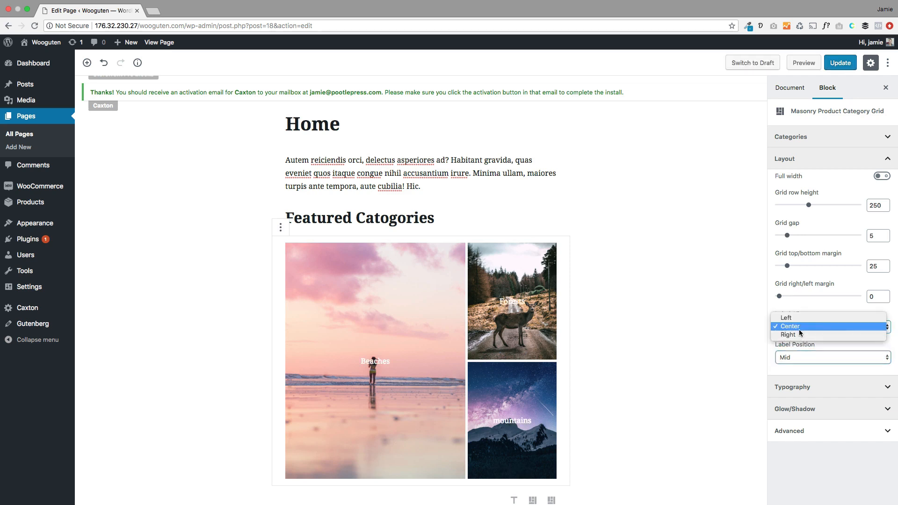
{"action": "left_click", "coordinate": [795, 318]}
{"action": "left_click", "coordinate": [800, 358]}
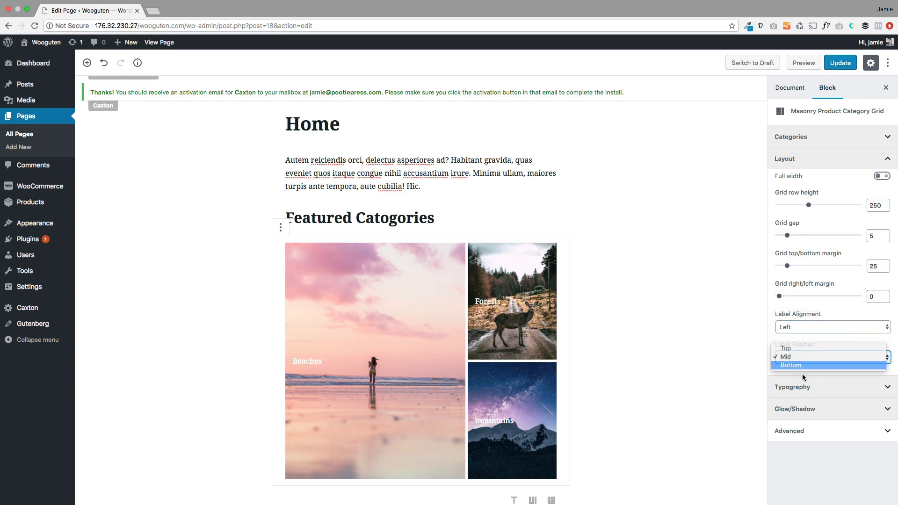
{"action": "left_click", "coordinate": [803, 365]}
{"action": "left_click", "coordinate": [803, 387]}
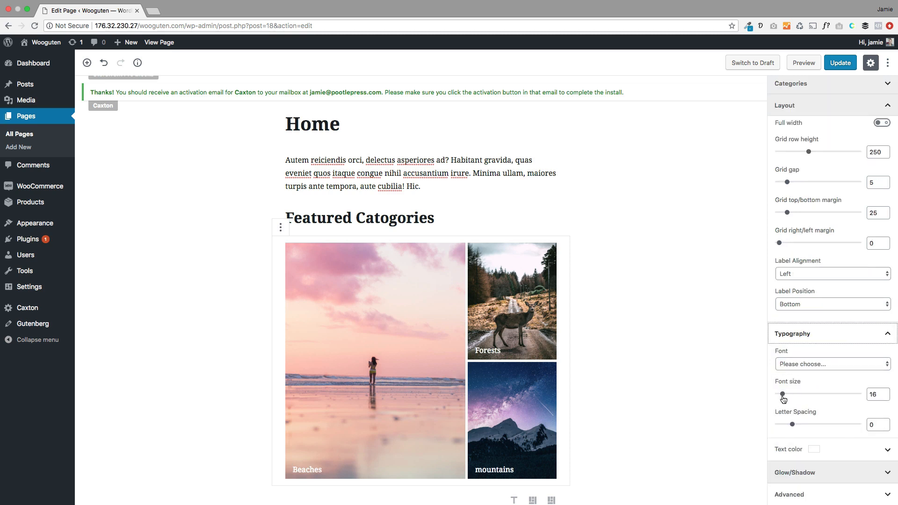
{"action": "mouse_move", "coordinate": [783, 397]}
{"action": "left_mouse_down"}
{"action": "mouse_move", "coordinate": [801, 395]}
{"action": "mouse_move", "coordinate": [784, 399]}
{"action": "left_mouse_up"}
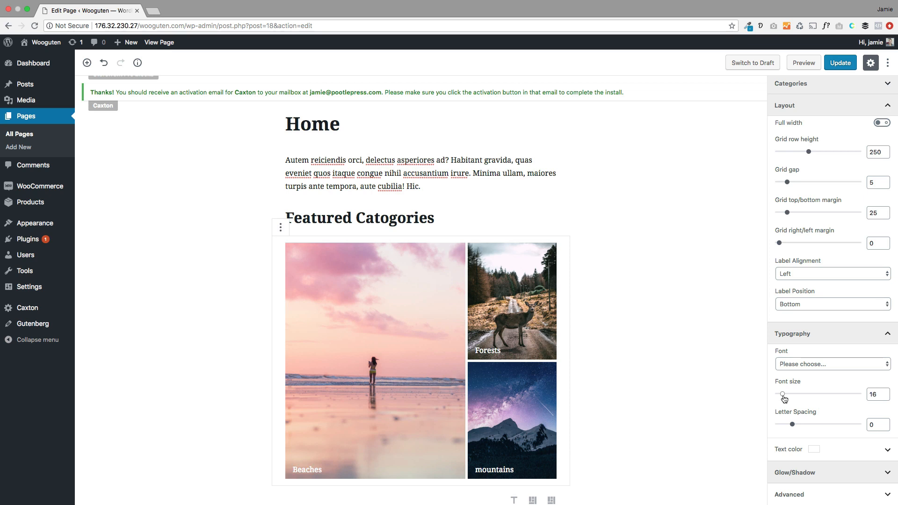
Step: Check the grid's category selection without changes and save the Home page update
{"action": "scroll", "coordinate": [799, 226], "scroll_direction": "up", "scroll_amount": 3}
{"action": "left_click", "coordinate": [822, 141]}
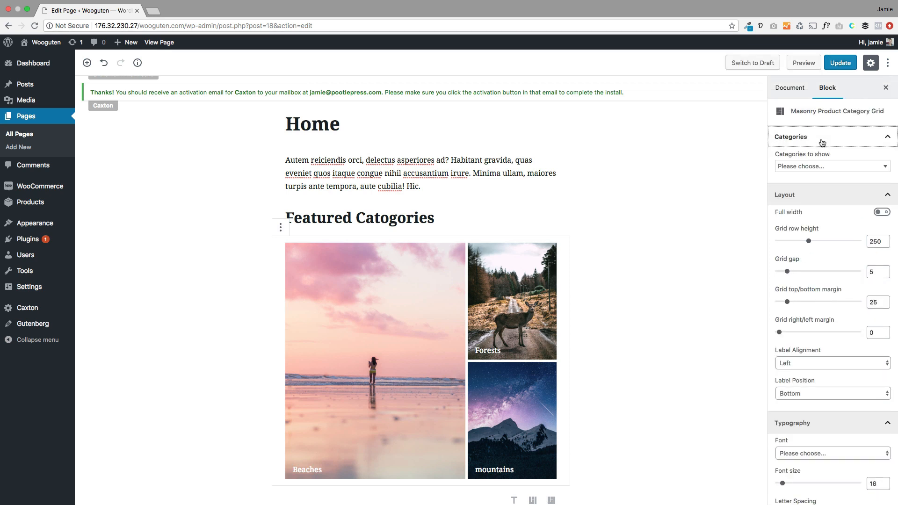
{"action": "left_click", "coordinate": [824, 166]}
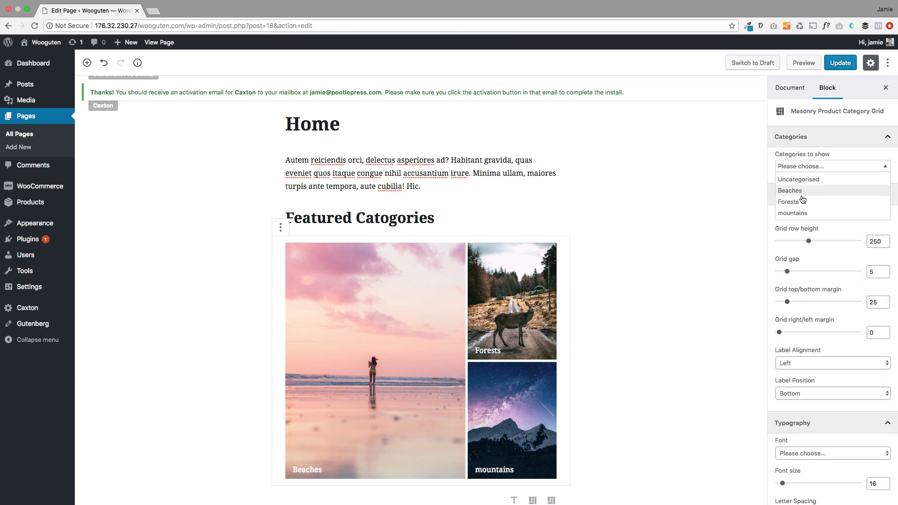
{"action": "left_click", "coordinate": [824, 138]}
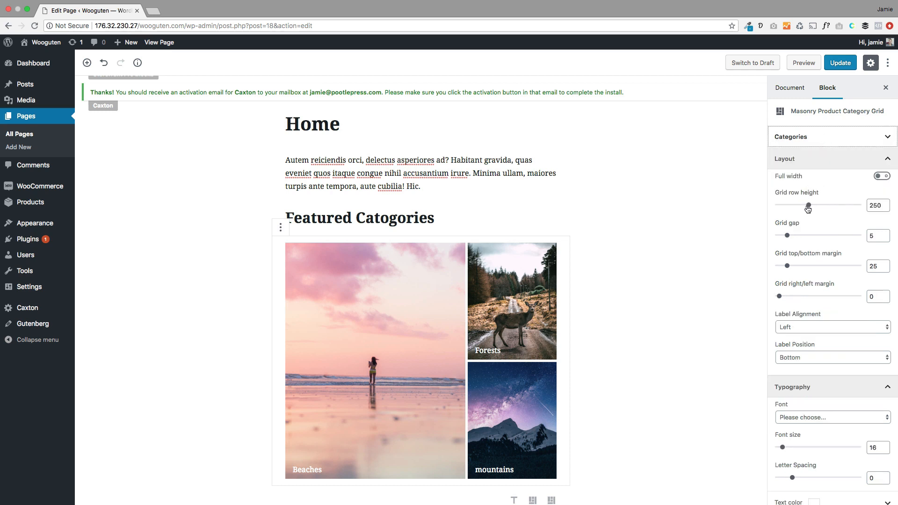
{"action": "left_click", "coordinate": [840, 63]}
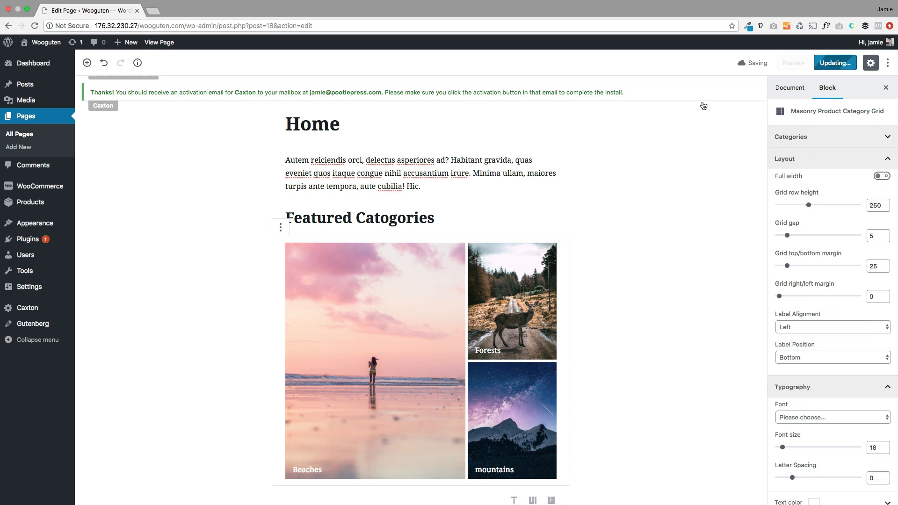
Step: Check the new Featured Catogories grid on the live homepage, then reopen the Home page for editing
{"action": "left_click", "coordinate": [159, 42]}
{"action": "scroll", "coordinate": [180, 248], "scroll_direction": "down", "scroll_amount": 5}
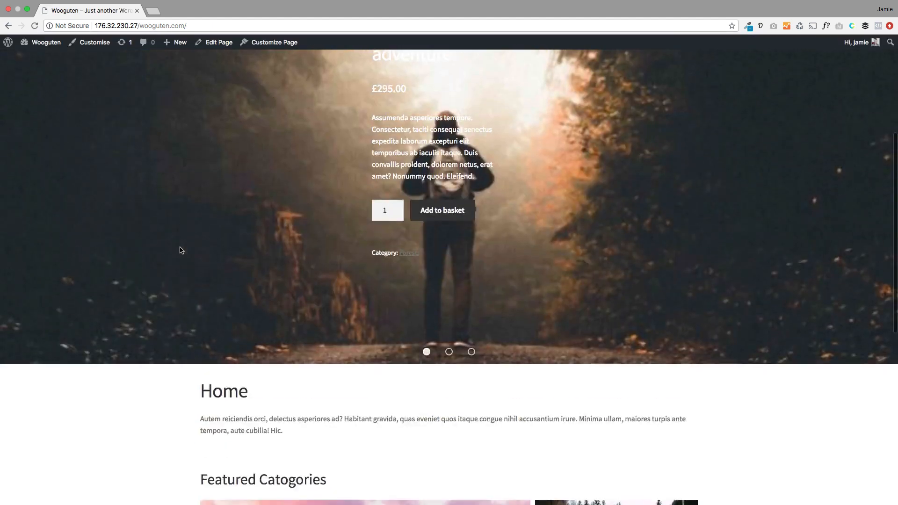
{"action": "scroll", "coordinate": [181, 250], "scroll_direction": "down", "scroll_amount": 8}
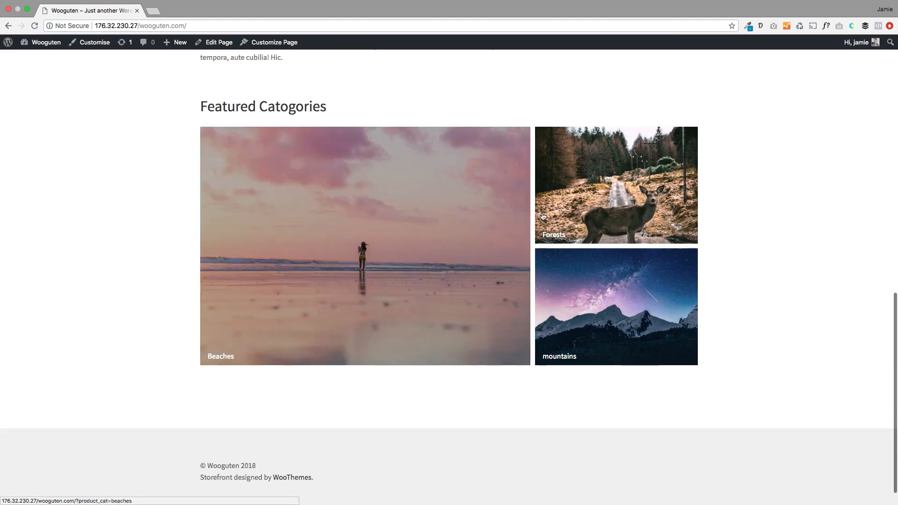
{"action": "scroll", "coordinate": [322, 250], "scroll_direction": "up", "scroll_amount": 2}
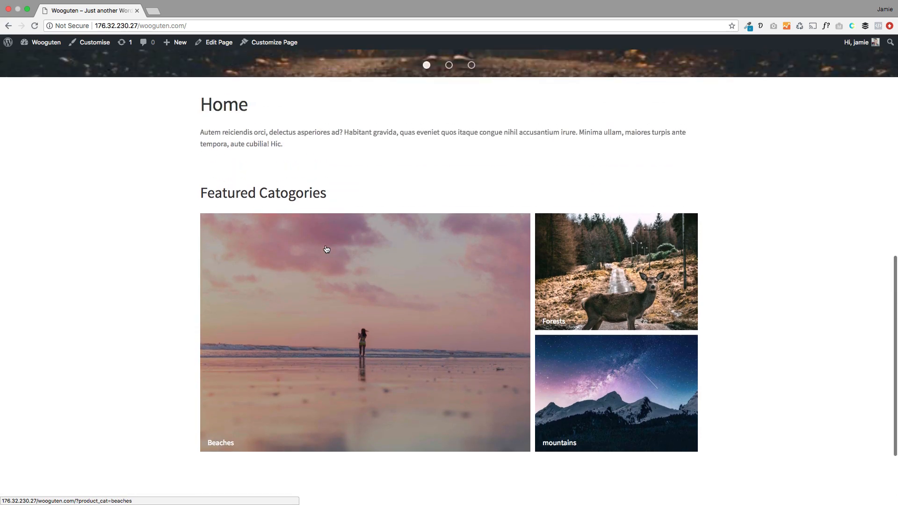
{"action": "left_click", "coordinate": [219, 45]}
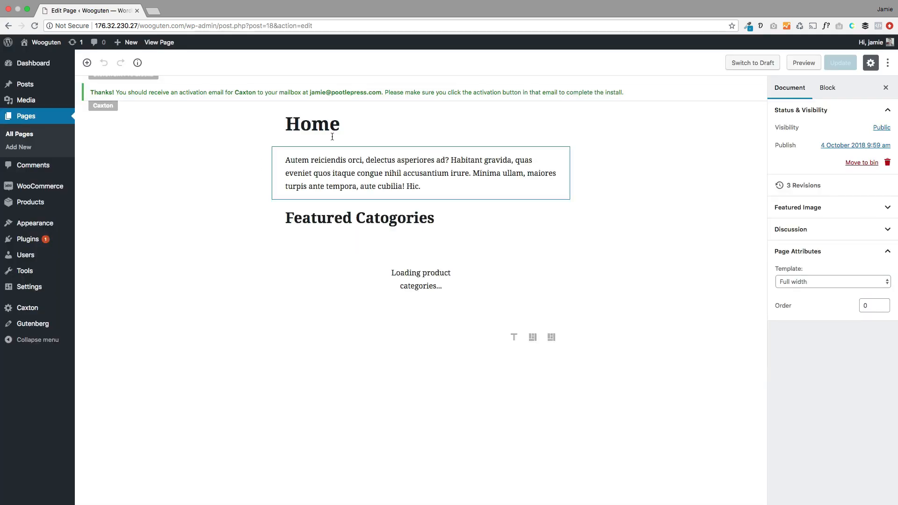
Step: Change the page title from Home to 'What we sell'
{"action": "left_click_drag", "start_coordinate": [348, 125], "coordinate": [282, 121]}
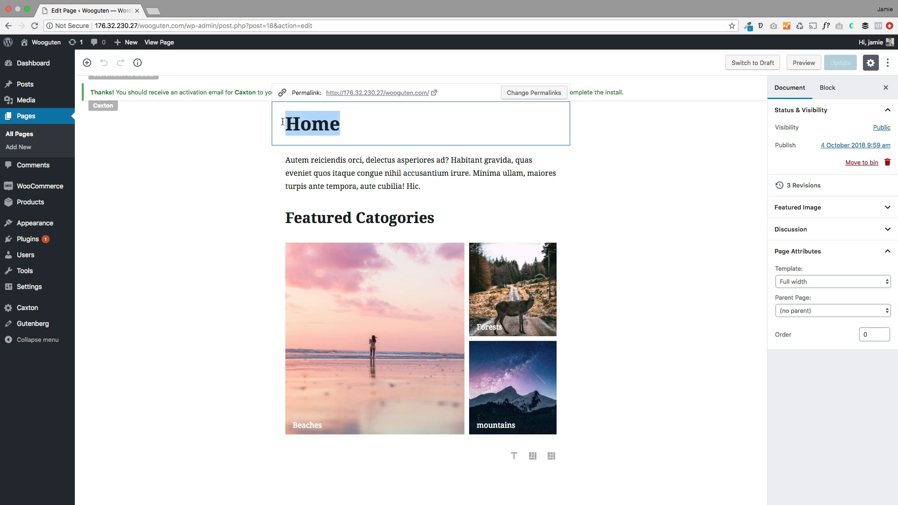
{"action": "type", "text": "What we d"}
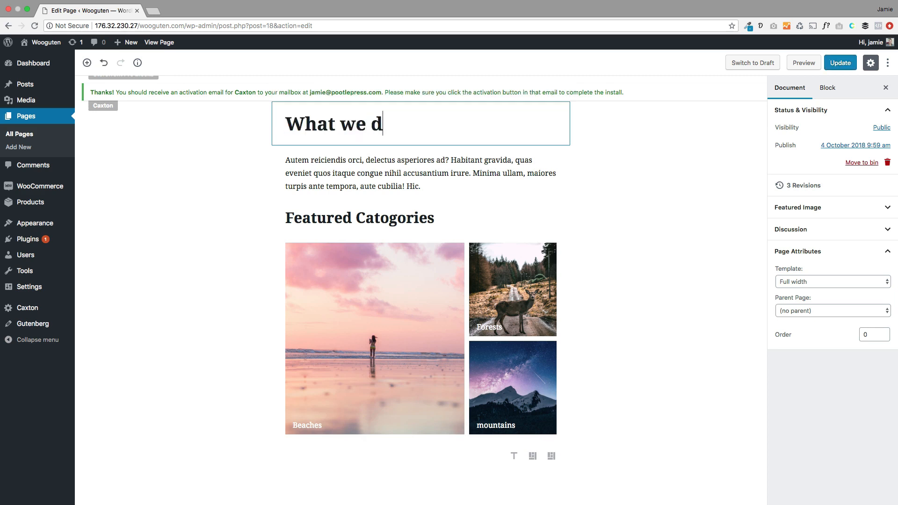
{"action": "key", "text": "BackSpace"}
{"action": "type", "text": "sell"}
{"action": "left_click", "coordinate": [345, 340]}
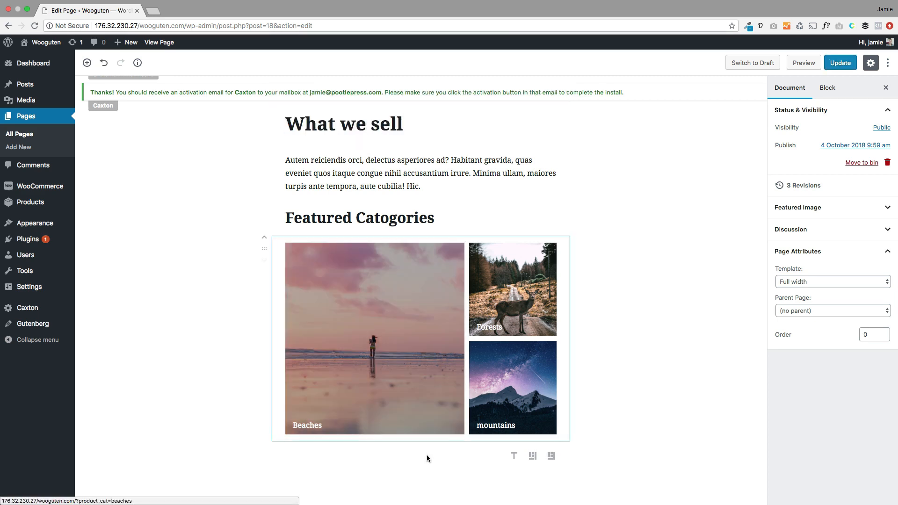
Step: Paste a copy of the intro paragraph below the category gallery
{"action": "left_click", "coordinate": [414, 457]}
{"action": "type", "text": "Autem reiciendis orci, delectus asperiores ad? Habitant gravida, quas eveniet quos itaque congue nihil accusantium irure. Minima ullam, maiores turpis ante tempora, aute cubilia! Hic."}
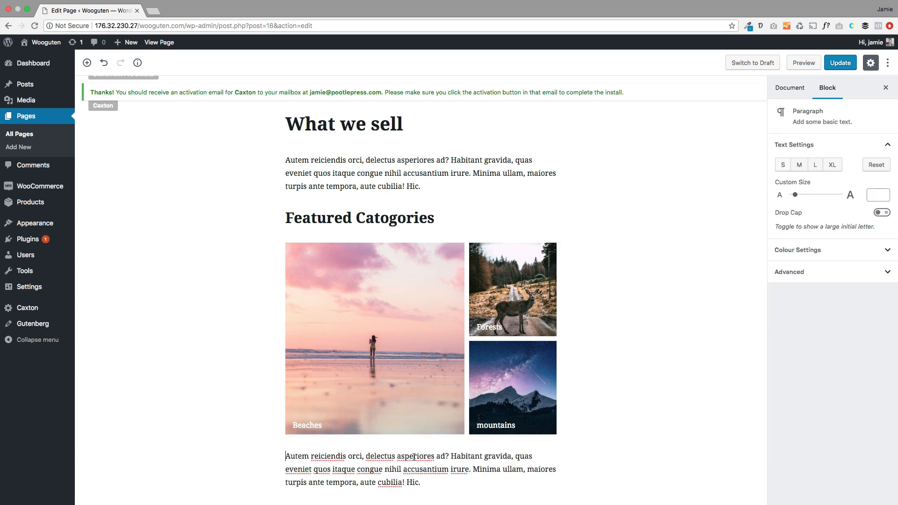
{"action": "key", "text": "Return"}
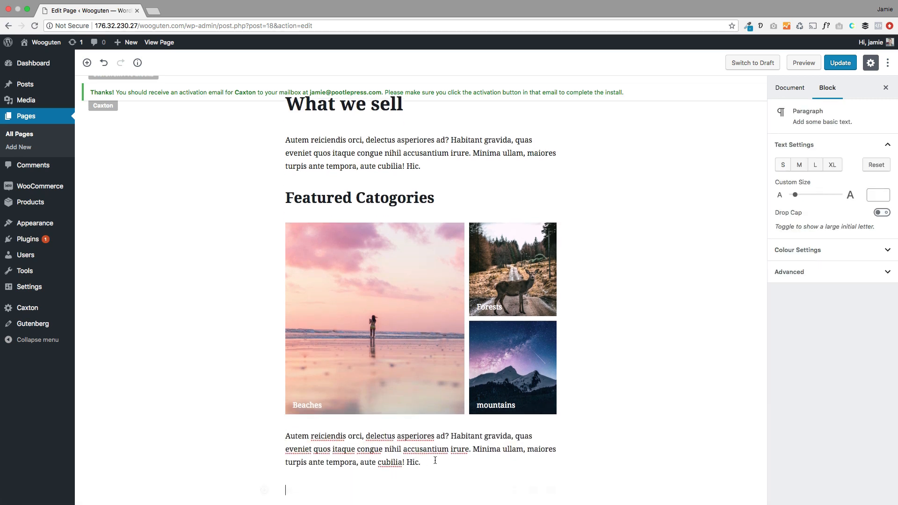
Step: Add 'Our best selling products' as a heading below the pasted paragraph
{"action": "type", "text": "Our best selling products"}
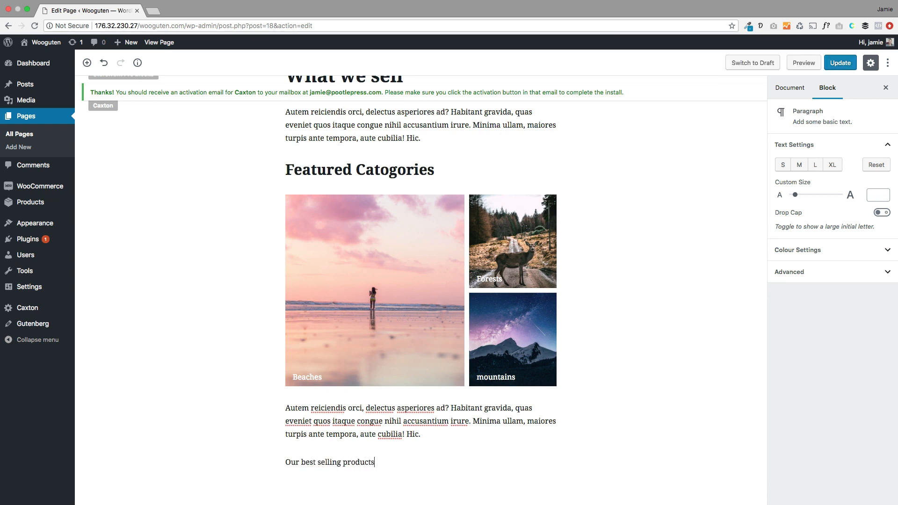
{"action": "left_click", "coordinate": [282, 440]}
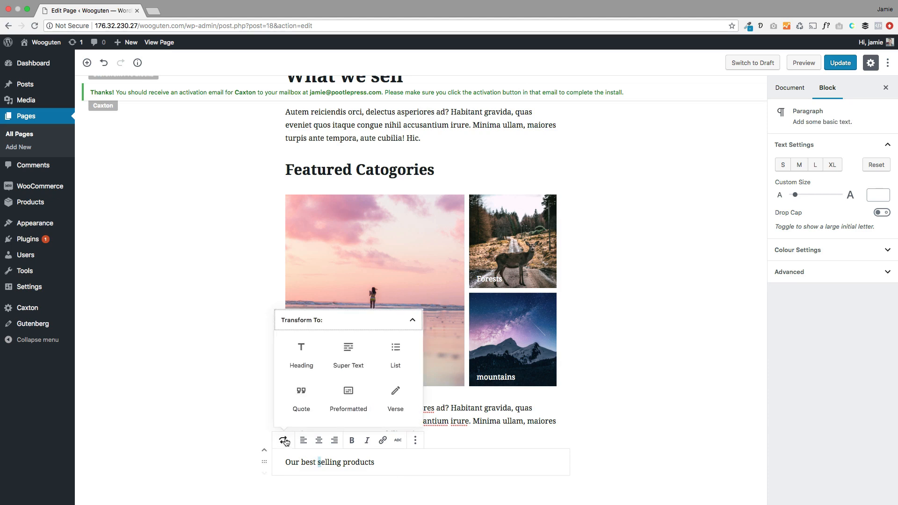
{"action": "left_click", "coordinate": [300, 360]}
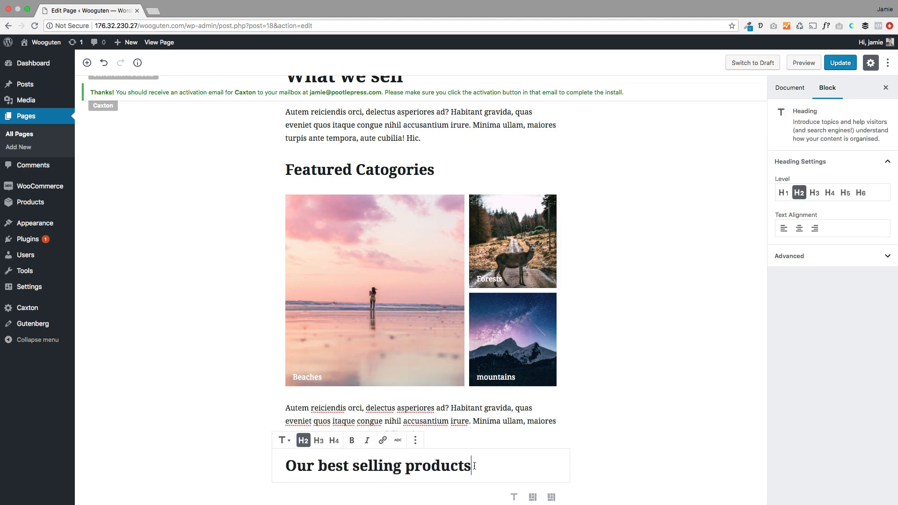
{"action": "left_click", "coordinate": [410, 491]}
{"action": "scroll", "coordinate": [243, 365], "scroll_direction": "down", "scroll_amount": 1}
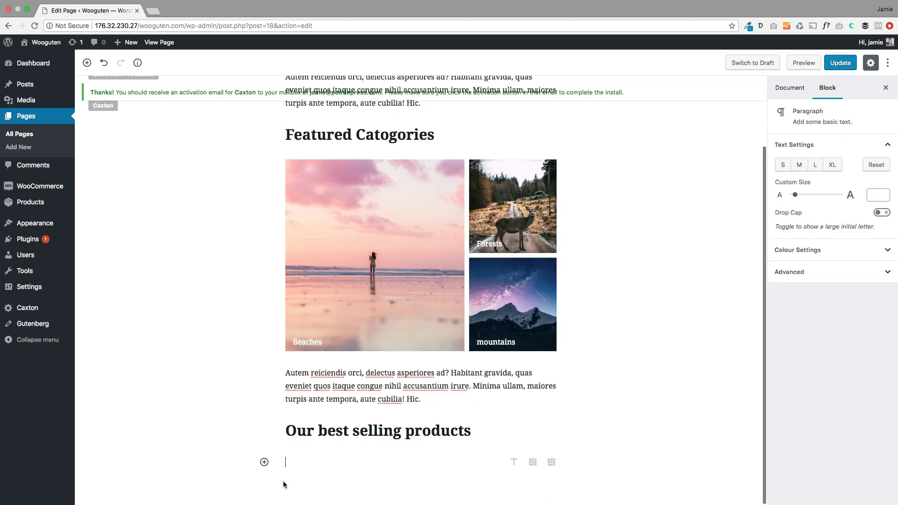
Step: Insert a Storefront Product Square Grid block under the best-selling heading
{"action": "left_click", "coordinate": [264, 461]}
{"action": "scroll", "coordinate": [352, 404], "scroll_direction": "down", "scroll_amount": 5}
{"action": "left_click", "coordinate": [321, 432]}
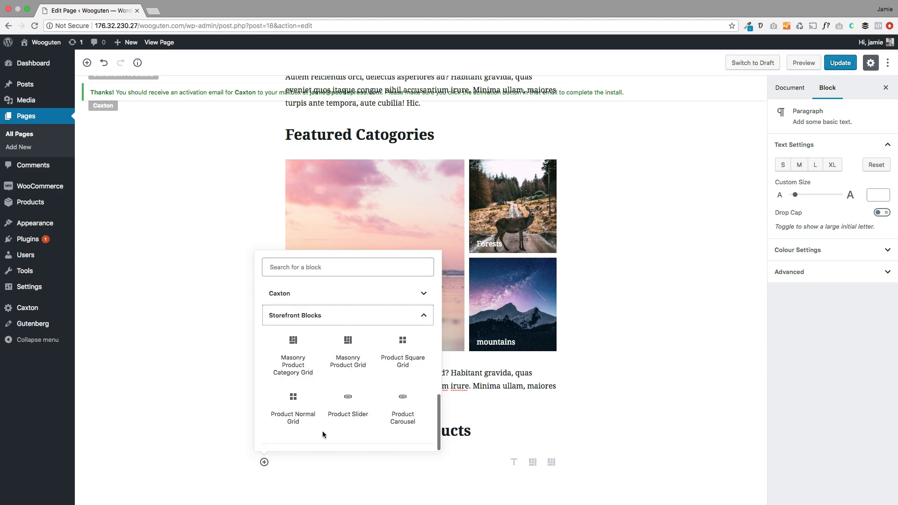
{"action": "left_click", "coordinate": [396, 345]}
Step: Add an 'On sale' paragraph below the nine-product square grid
{"action": "scroll", "coordinate": [241, 354], "scroll_direction": "down", "scroll_amount": 3}
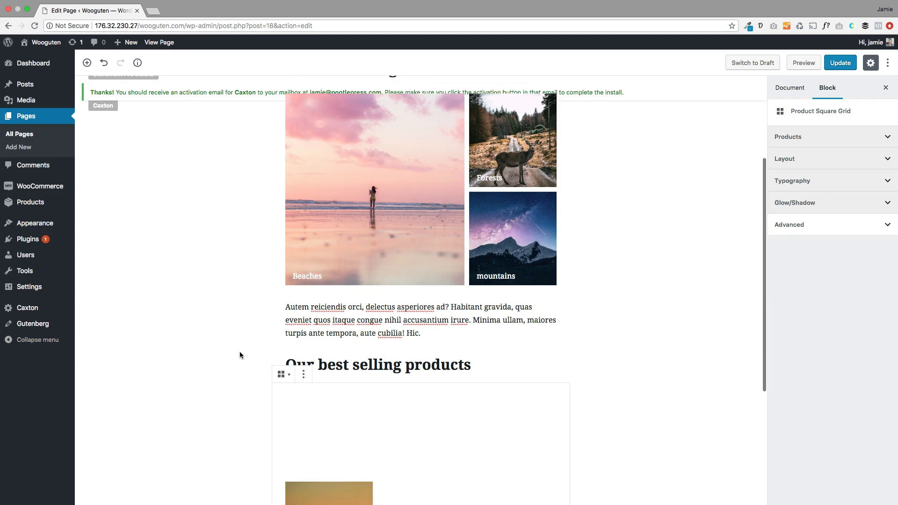
{"action": "scroll", "coordinate": [617, 337], "scroll_direction": "down", "scroll_amount": 5}
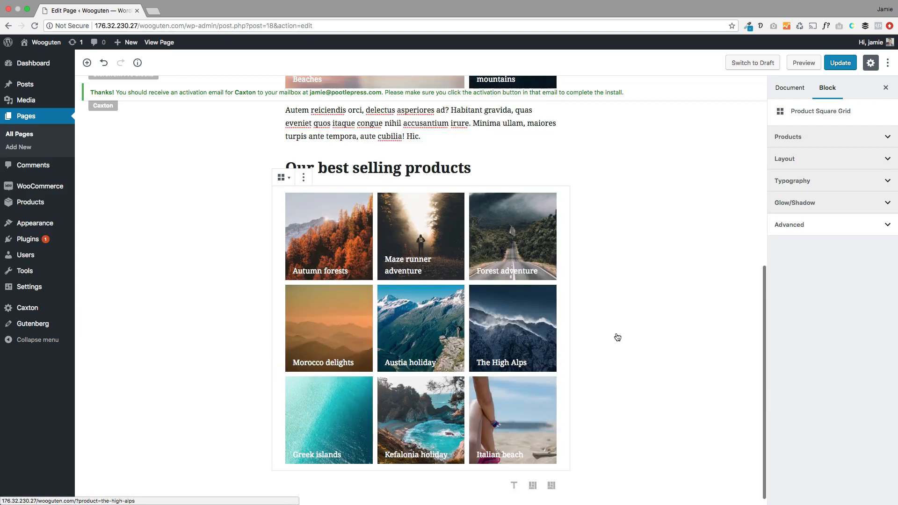
{"action": "scroll", "coordinate": [616, 334], "scroll_direction": "down", "scroll_amount": 1}
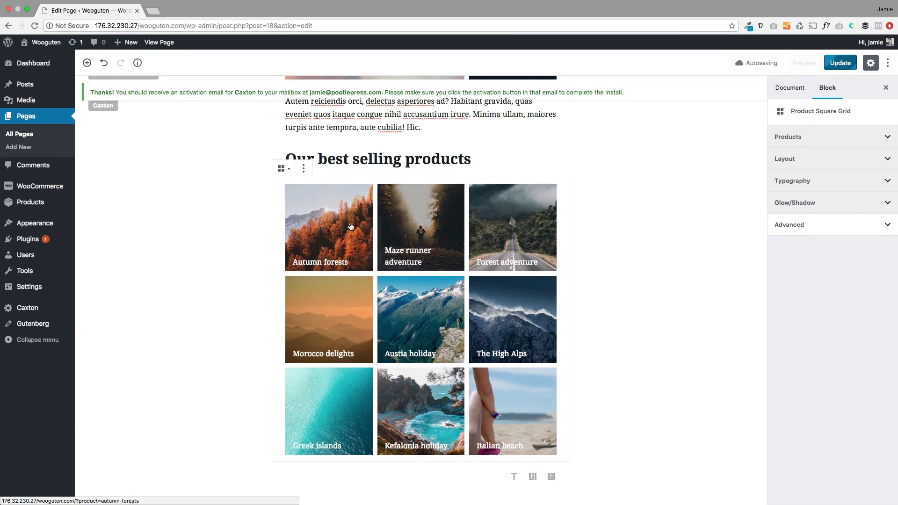
{"action": "left_click", "coordinate": [437, 480]}
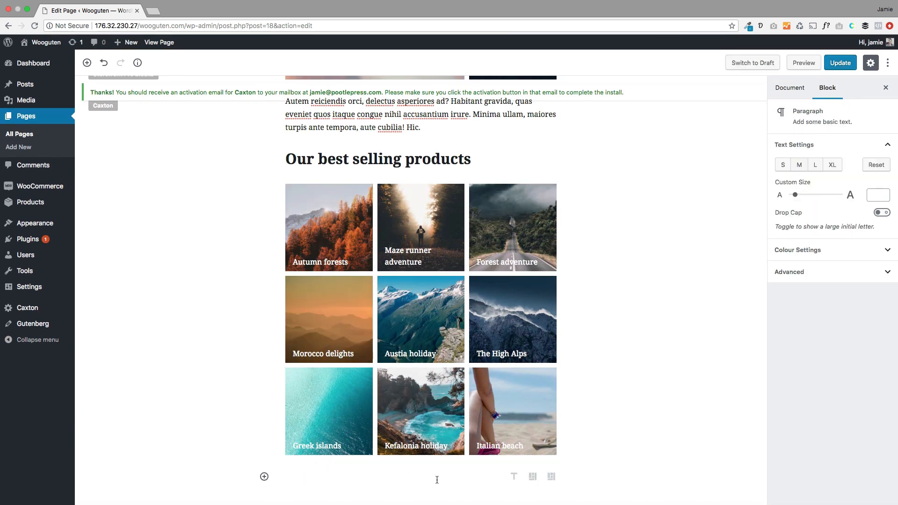
{"action": "type", "text": "MOR"}
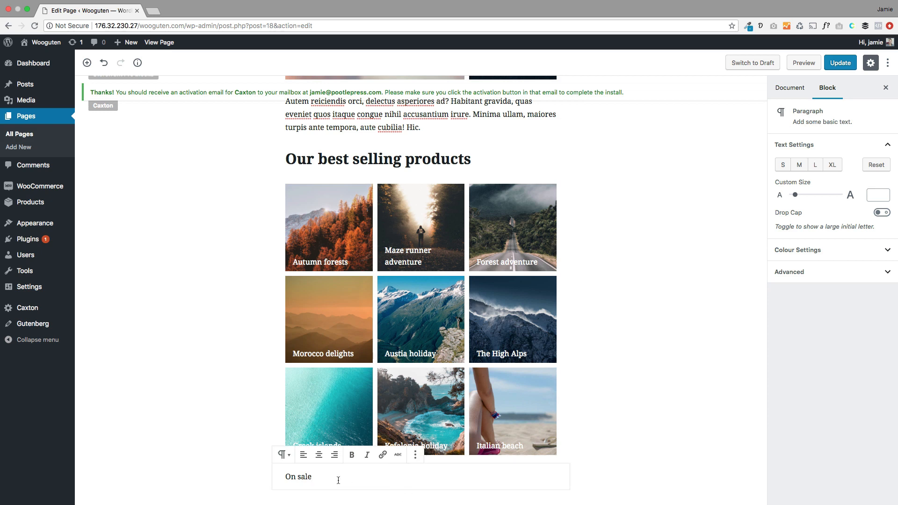
Step: Convert the 'On sale' paragraph into an H2 heading and add an empty paragraph after it
{"action": "left_click", "coordinate": [285, 456]}
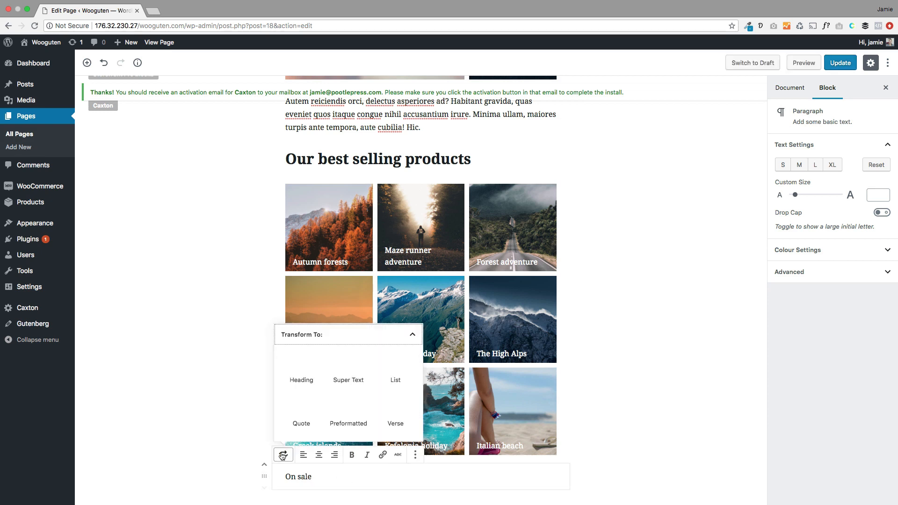
{"action": "left_click", "coordinate": [301, 367]}
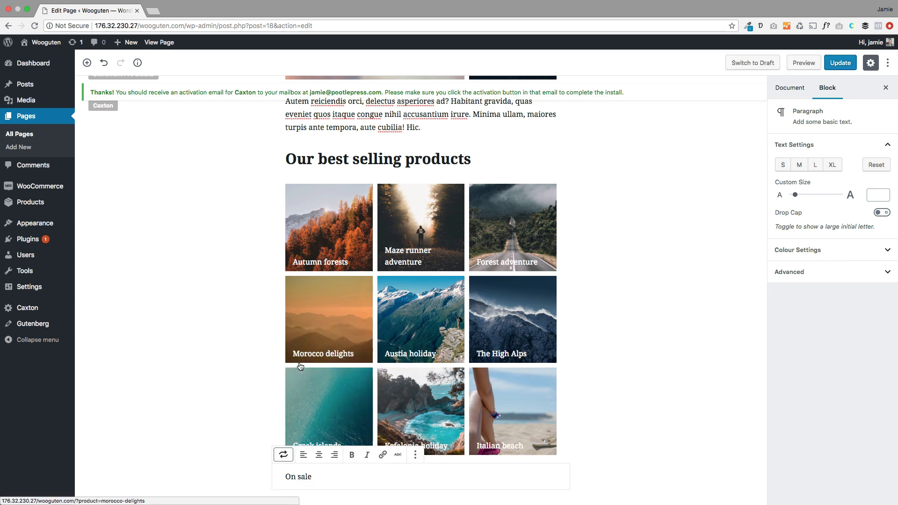
{"action": "left_click", "coordinate": [281, 451]}
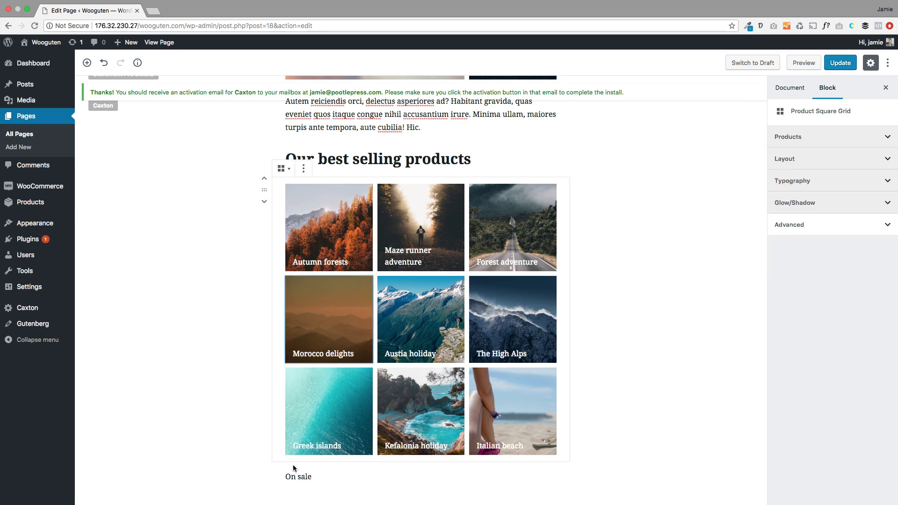
{"action": "left_click", "coordinate": [320, 476]}
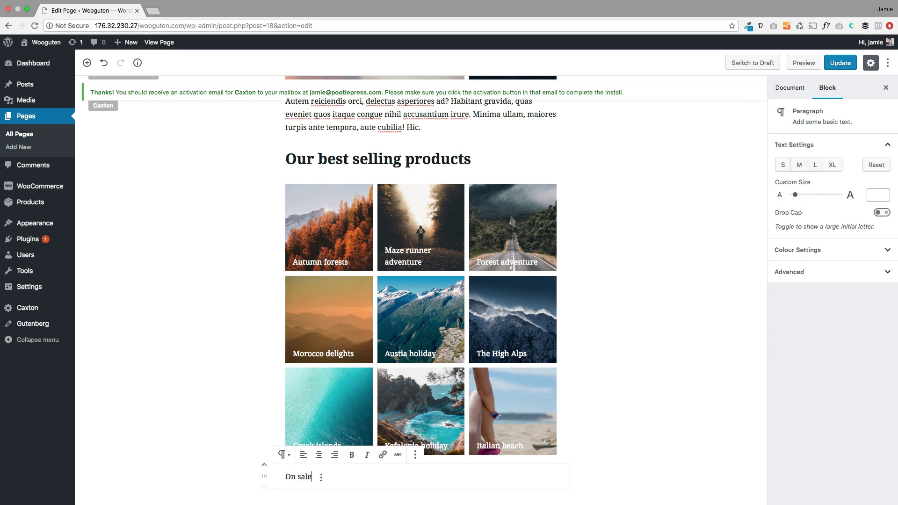
{"action": "left_click", "coordinate": [280, 454]}
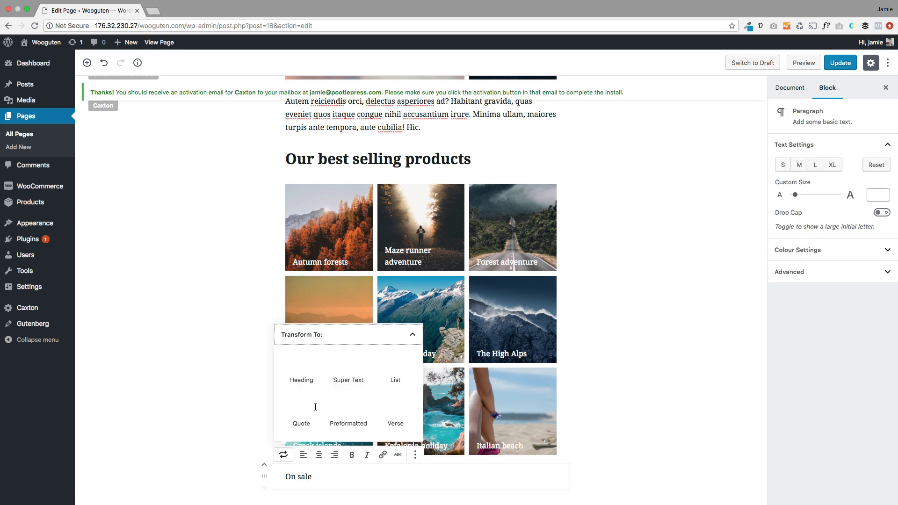
{"action": "left_click", "coordinate": [301, 367]}
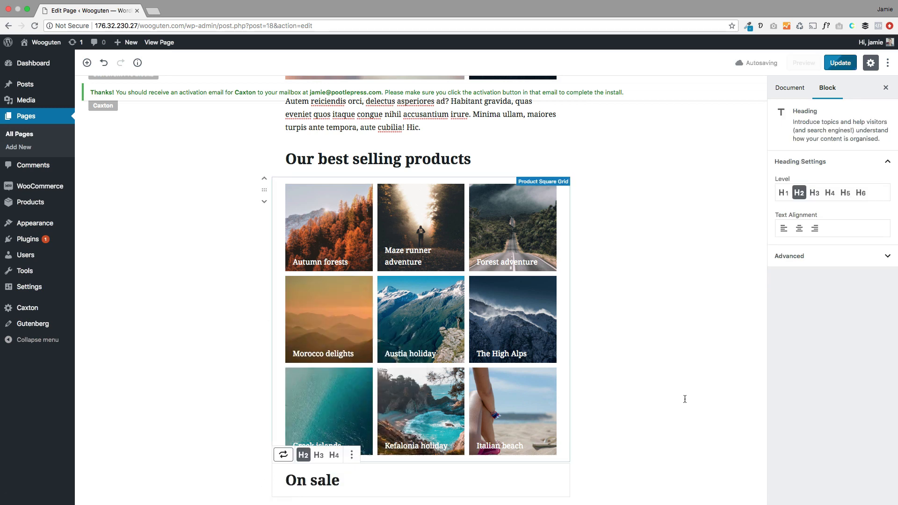
{"action": "left_click", "coordinate": [369, 453]}
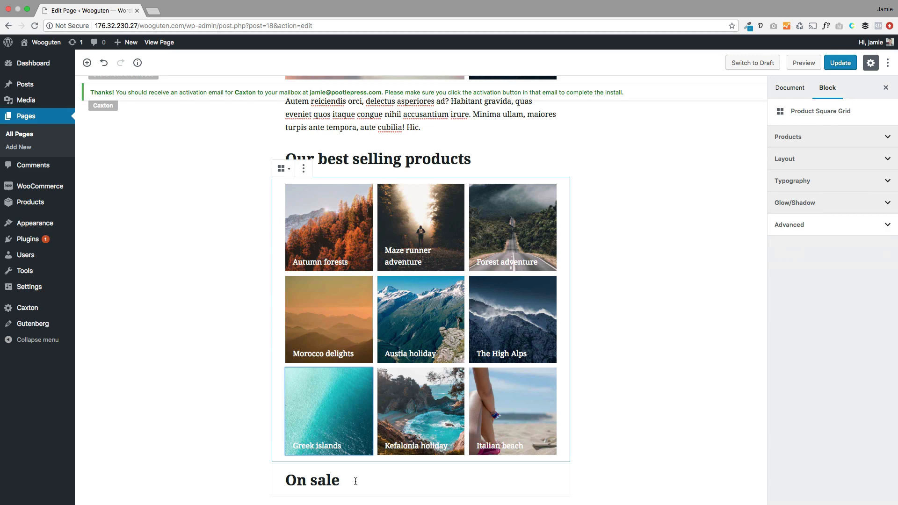
{"action": "left_click", "coordinate": [356, 481]}
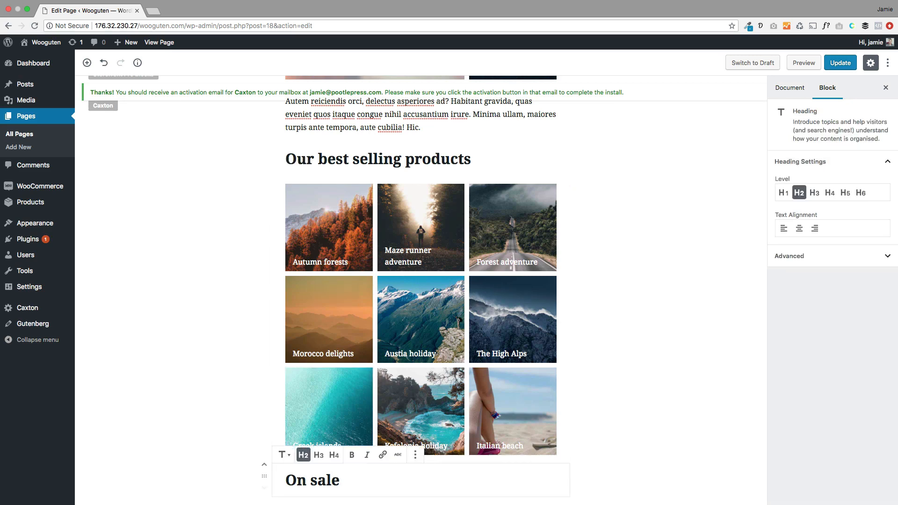
{"action": "key", "text": "Return"}
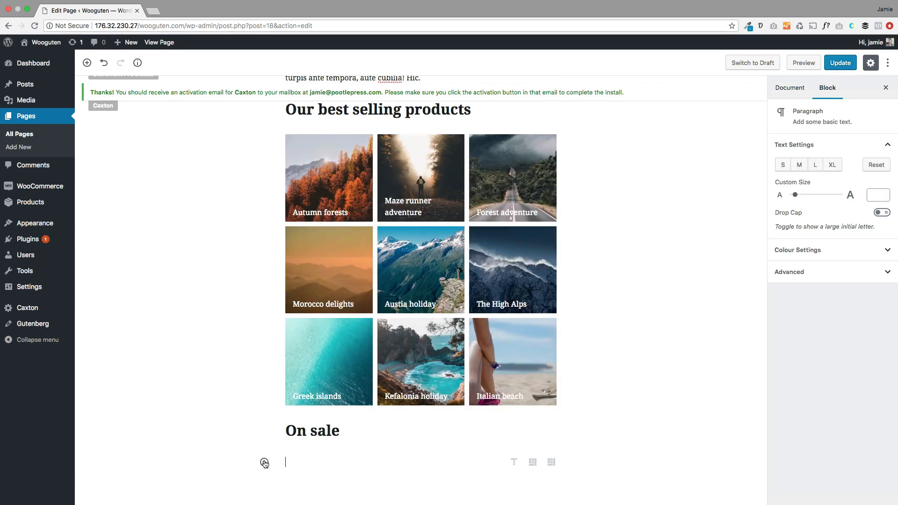
Step: Insert a Storefront Product Normal Grid under the On sale heading and review both grids
{"action": "left_click", "coordinate": [263, 462]}
{"action": "scroll", "coordinate": [315, 420], "scroll_direction": "down", "scroll_amount": 5}
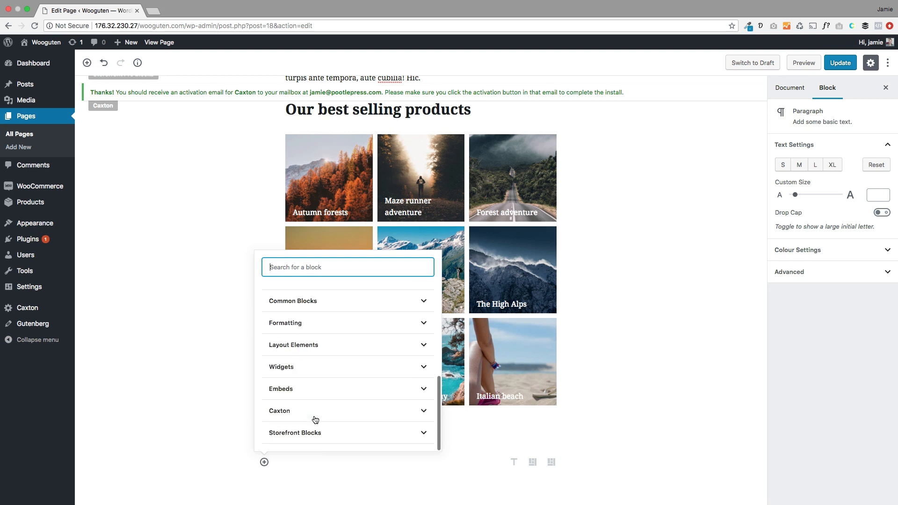
{"action": "left_click", "coordinate": [317, 432]}
{"action": "left_click", "coordinate": [316, 433]}
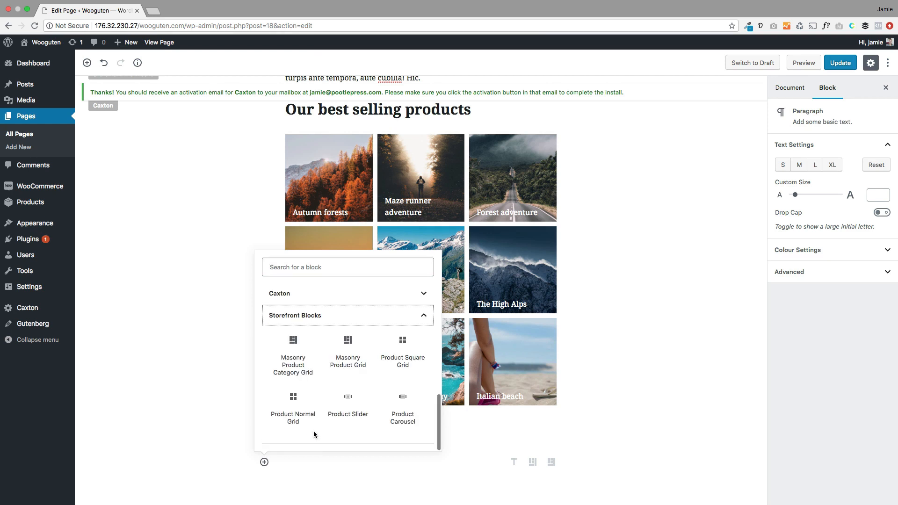
{"action": "left_click", "coordinate": [293, 400]}
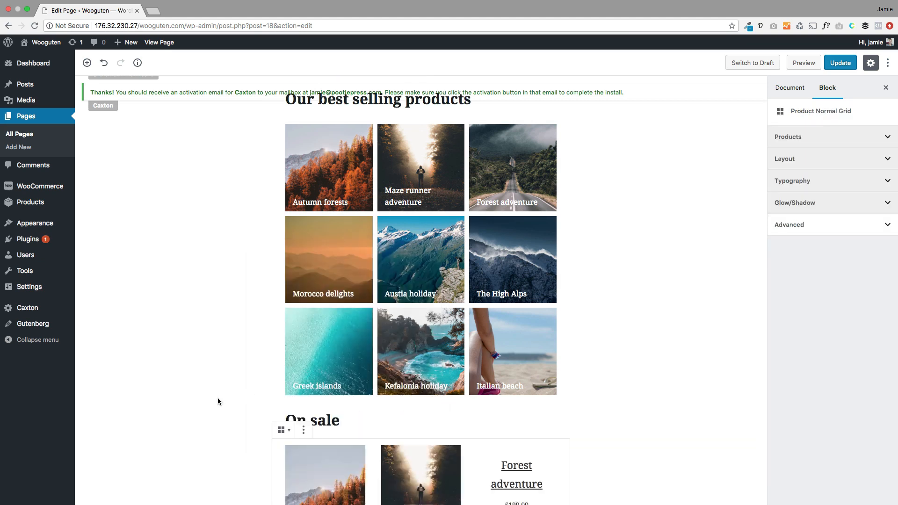
{"action": "scroll", "coordinate": [217, 400], "scroll_direction": "down", "scroll_amount": 10}
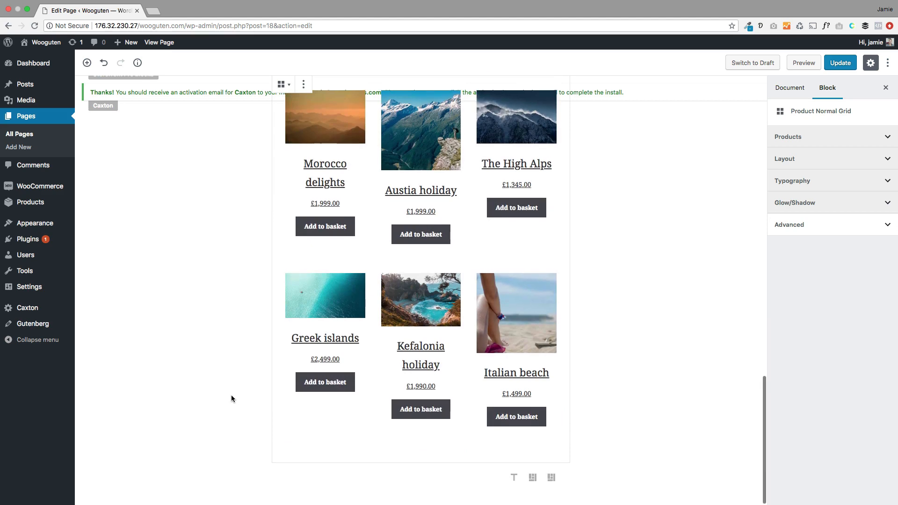
{"action": "scroll", "coordinate": [283, 336], "scroll_direction": "up", "scroll_amount": 2}
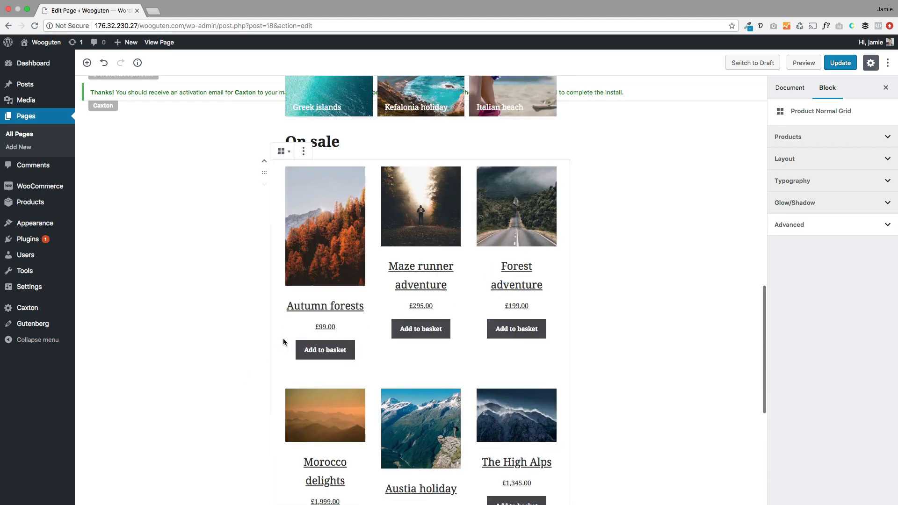
{"action": "scroll", "coordinate": [324, 324], "scroll_direction": "up", "scroll_amount": 5}
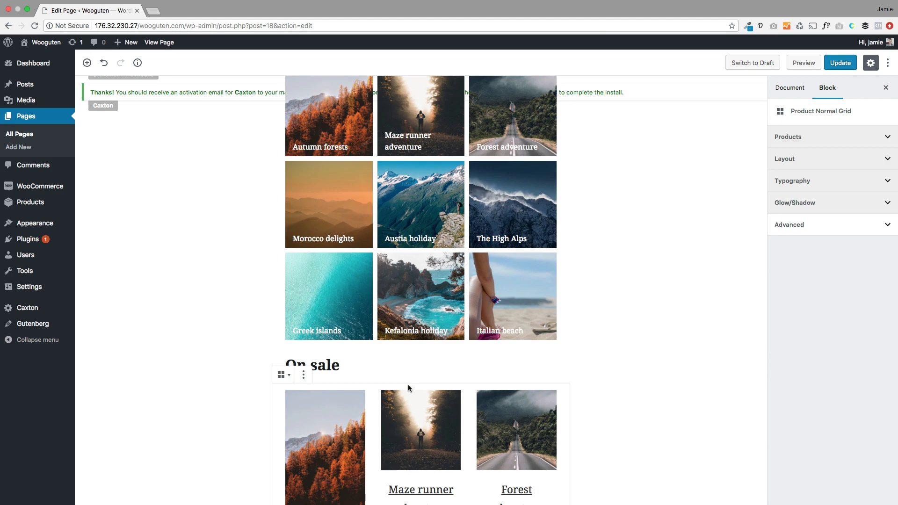
Step: Turn on Hide price, Hide add to cart button and Hide product title for the On sale grid
{"action": "left_click", "coordinate": [795, 159]}
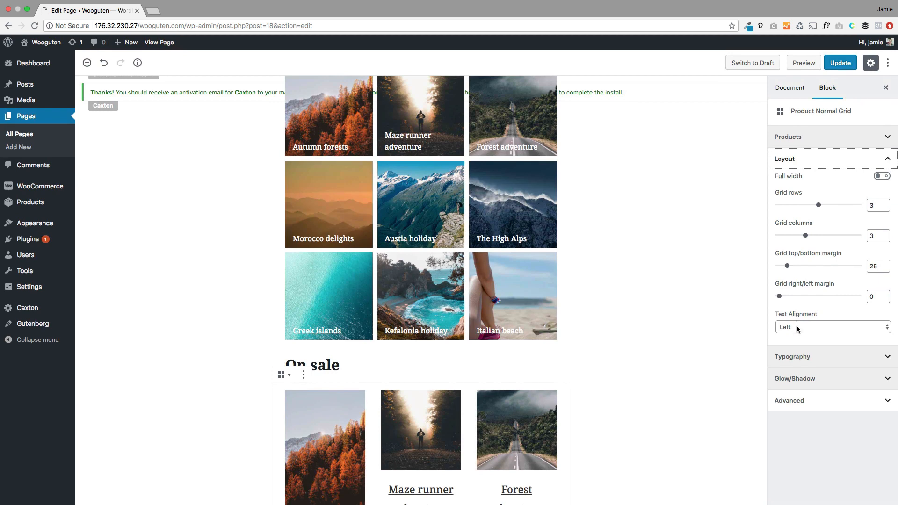
{"action": "left_click", "coordinate": [800, 356]}
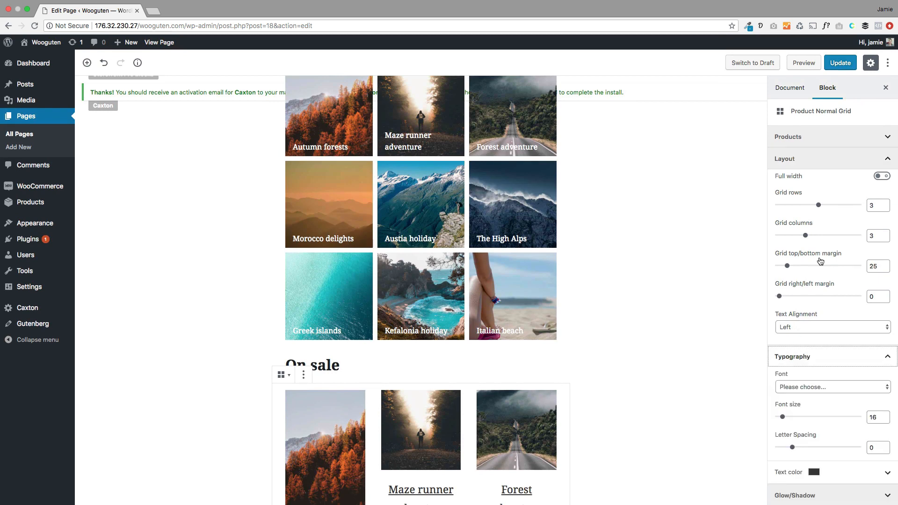
{"action": "left_click", "coordinate": [819, 143]}
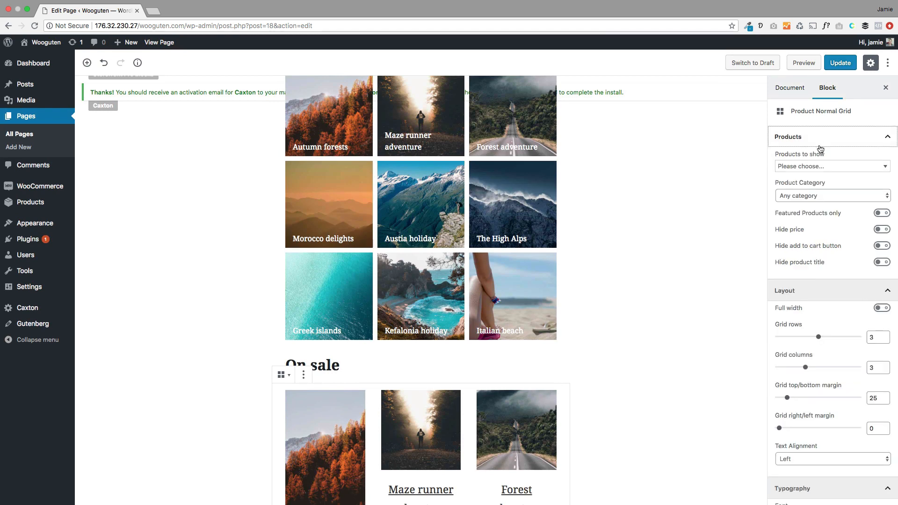
{"action": "scroll", "coordinate": [684, 296], "scroll_direction": "down", "scroll_amount": 5}
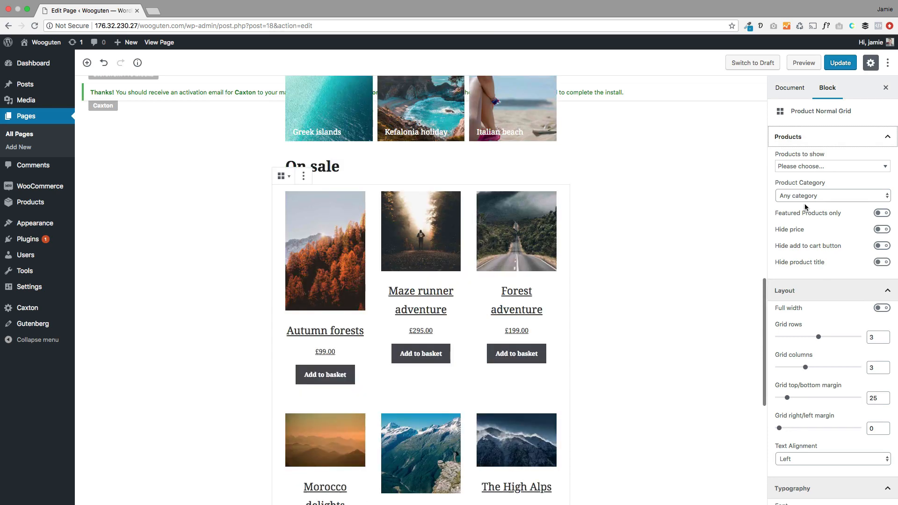
{"action": "left_click", "coordinate": [882, 229]}
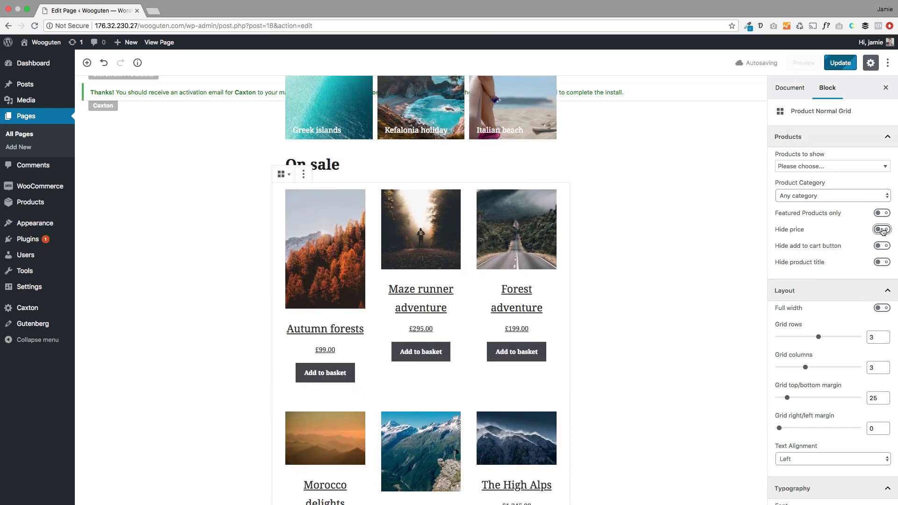
{"action": "left_click", "coordinate": [883, 246]}
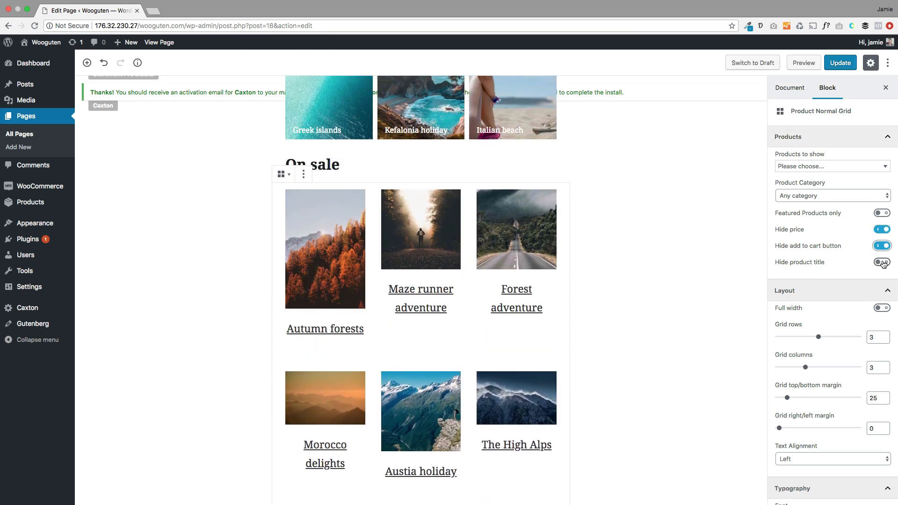
{"action": "left_click", "coordinate": [882, 262]}
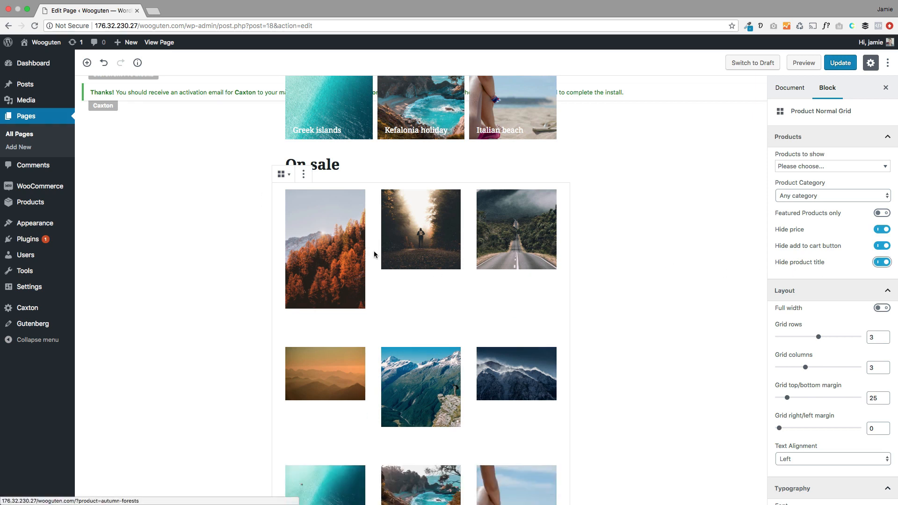
{"action": "left_click", "coordinate": [304, 175]}
Step: Remove the On sale grid and heading, update the Home page, and view it live
{"action": "left_click", "coordinate": [328, 310]}
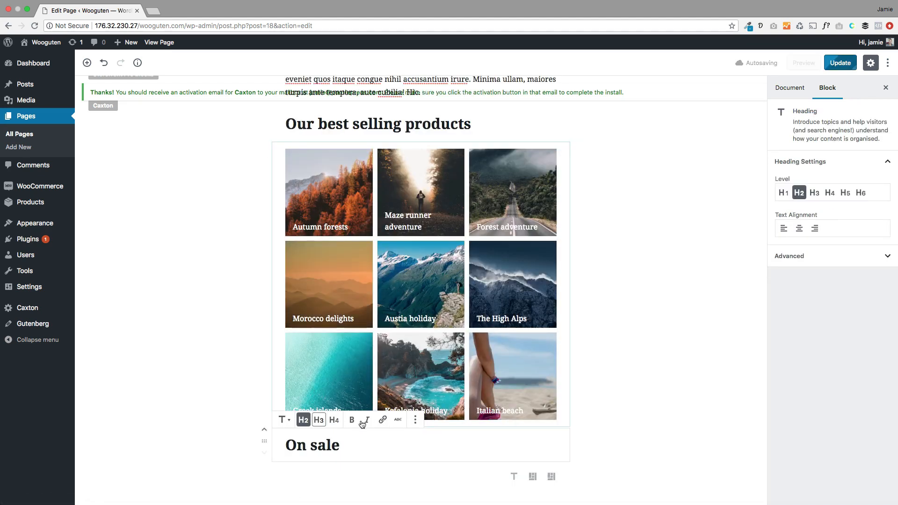
{"action": "left_click", "coordinate": [416, 420]}
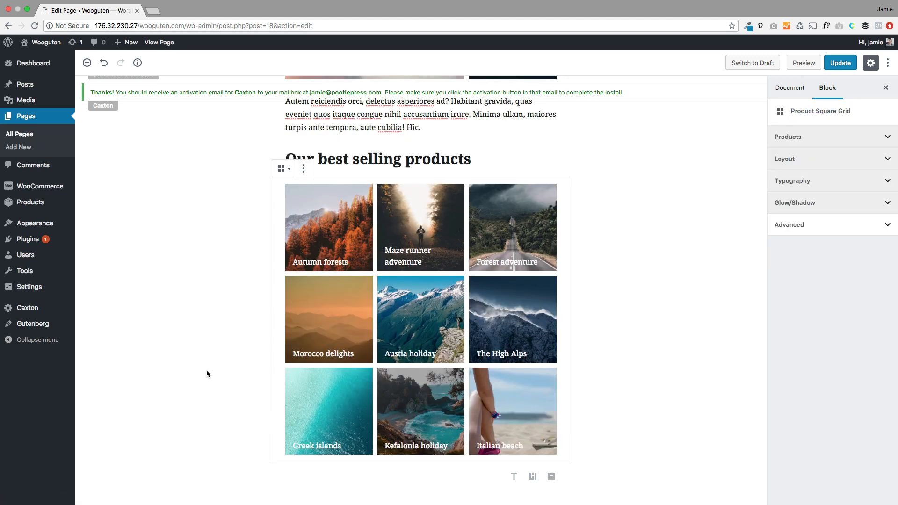
{"action": "left_click", "coordinate": [838, 66]}
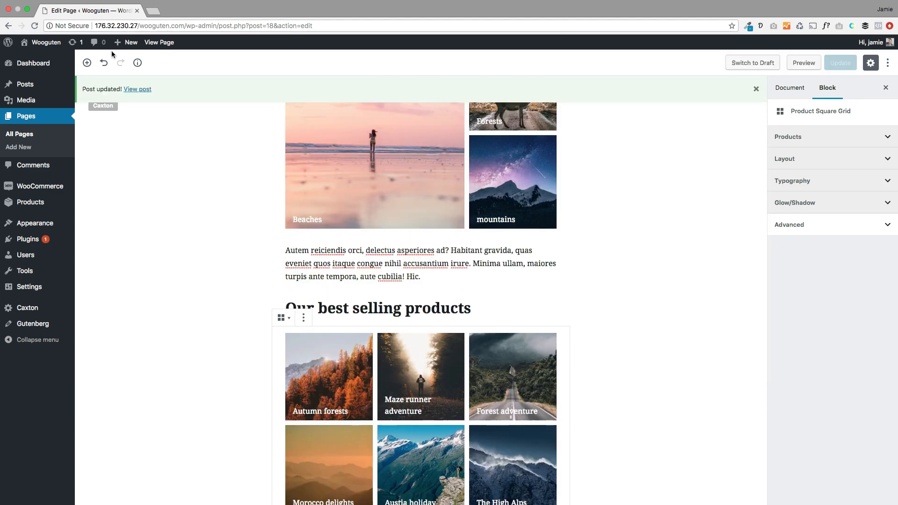
{"action": "left_click", "coordinate": [154, 43]}
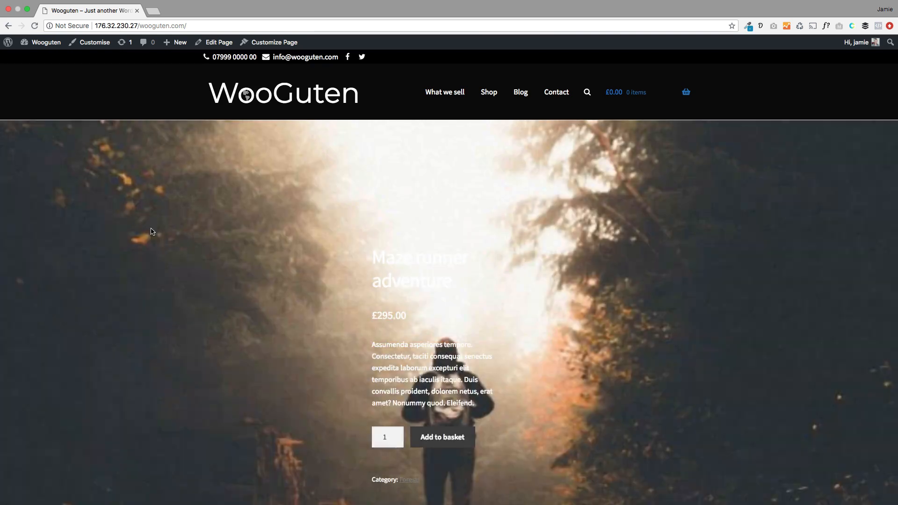
Step: Scroll the live homepage from the hero slider through the category tiles to the nine best-selling products
{"action": "scroll", "coordinate": [161, 239], "scroll_direction": "down", "scroll_amount": 1}
{"action": "scroll", "coordinate": [161, 238], "scroll_direction": "down", "scroll_amount": 10}
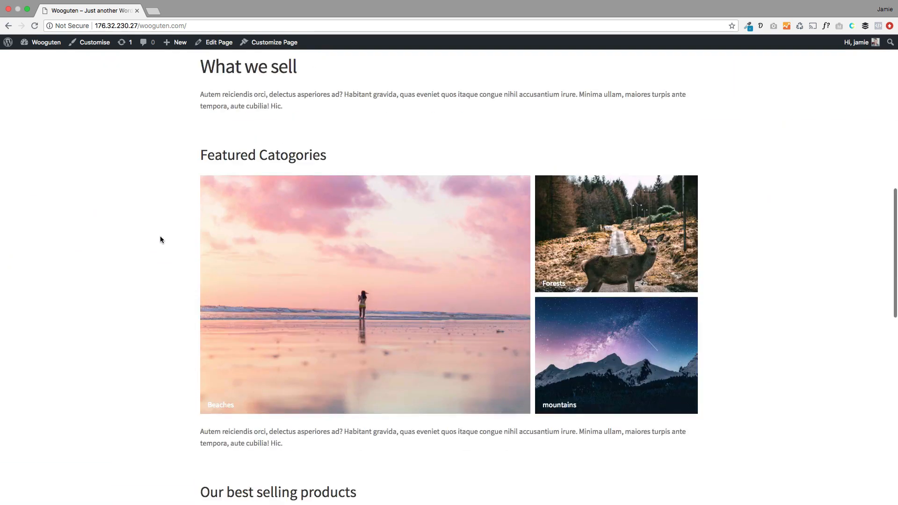
{"action": "scroll", "coordinate": [112, 292], "scroll_direction": "down", "scroll_amount": 3}
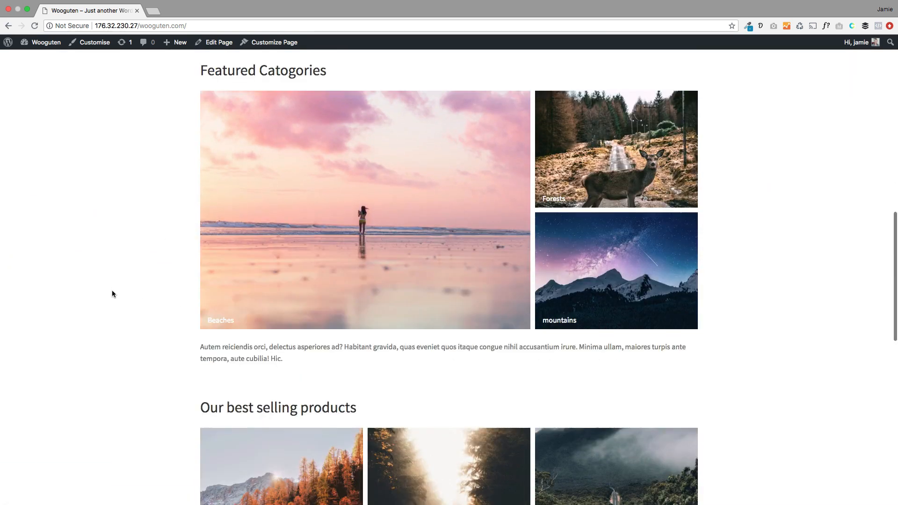
{"action": "scroll", "coordinate": [113, 291], "scroll_direction": "down", "scroll_amount": 2}
{"action": "scroll", "coordinate": [596, 361], "scroll_direction": "down", "scroll_amount": 4}
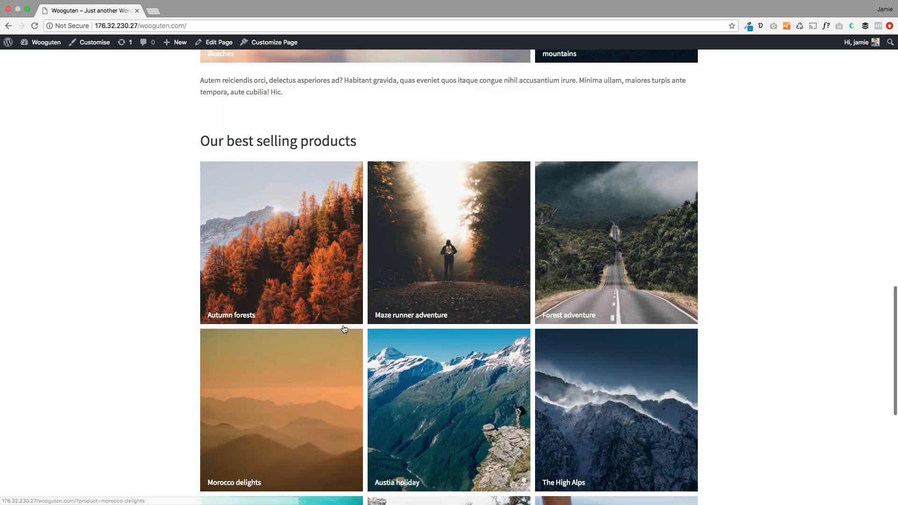
{"action": "scroll", "coordinate": [106, 260], "scroll_direction": "down", "scroll_amount": 3}
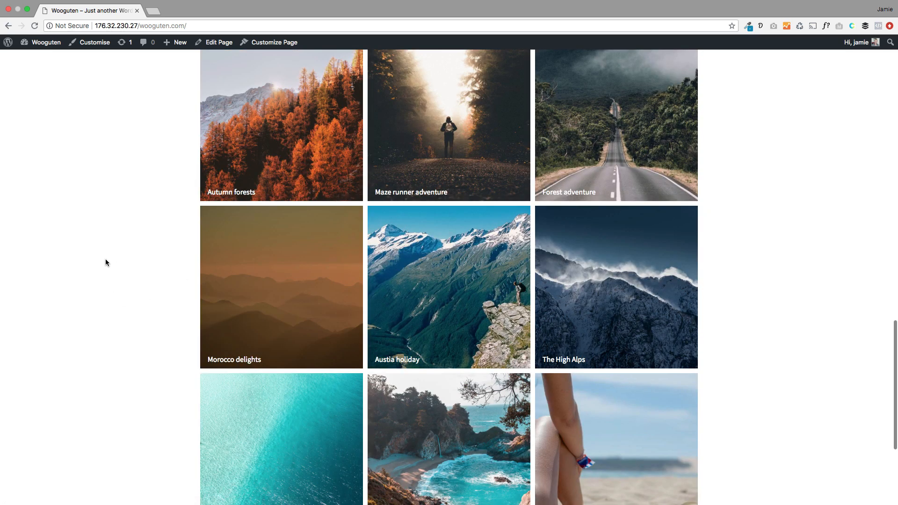
{"action": "scroll", "coordinate": [257, 301], "scroll_direction": "down", "scroll_amount": 3}
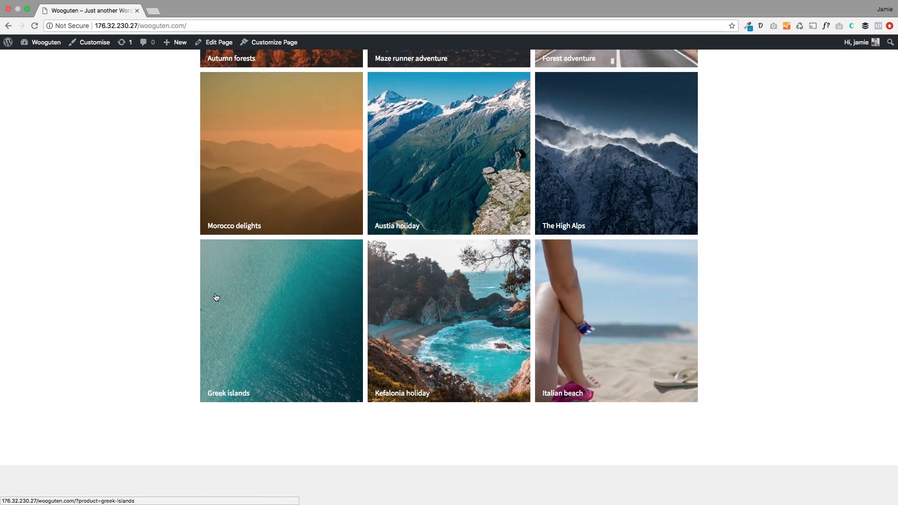
{"action": "scroll", "coordinate": [215, 297], "scroll_direction": "up", "scroll_amount": 2}
{"action": "scroll", "coordinate": [216, 297], "scroll_direction": "down", "scroll_amount": 1}
{"action": "scroll", "coordinate": [230, 297], "scroll_direction": "up", "scroll_amount": 10}
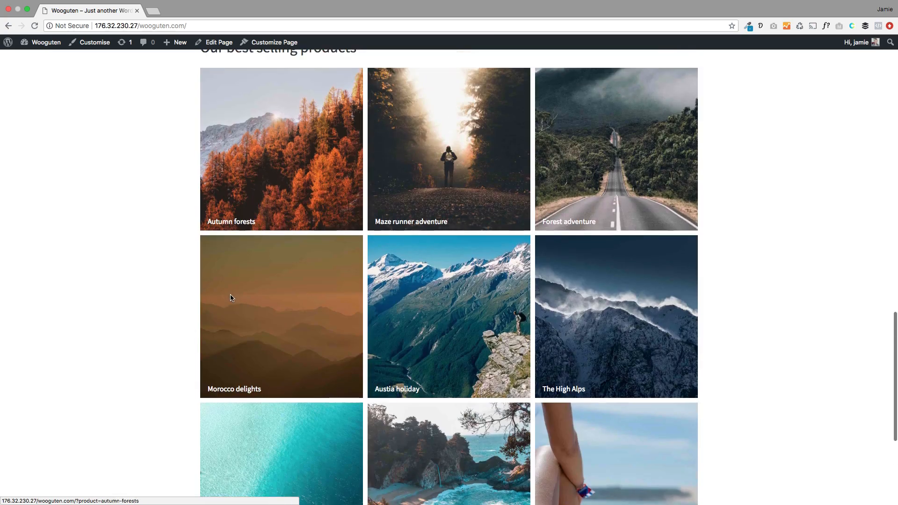
{"action": "scroll", "coordinate": [231, 298], "scroll_direction": "up", "scroll_amount": 5}
{"action": "scroll", "coordinate": [231, 298], "scroll_direction": "down", "scroll_amount": 2}
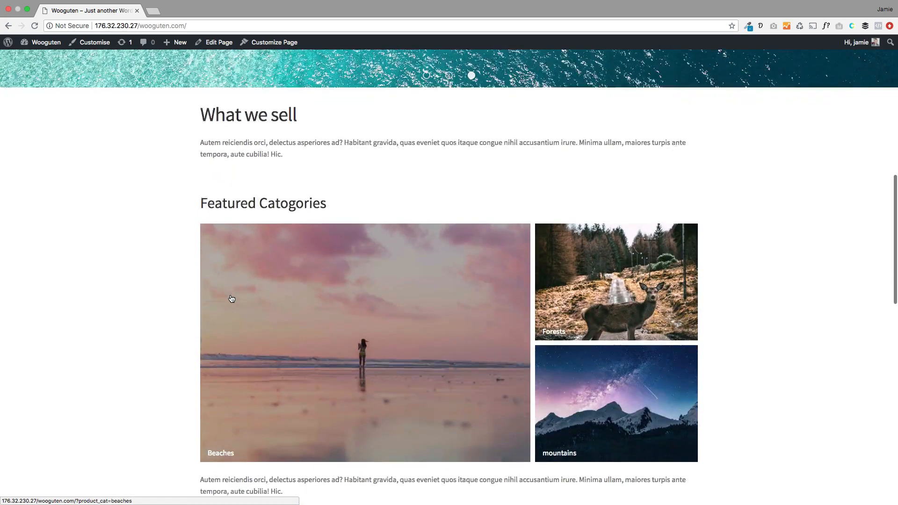
{"action": "scroll", "coordinate": [231, 299], "scroll_direction": "down", "scroll_amount": 4}
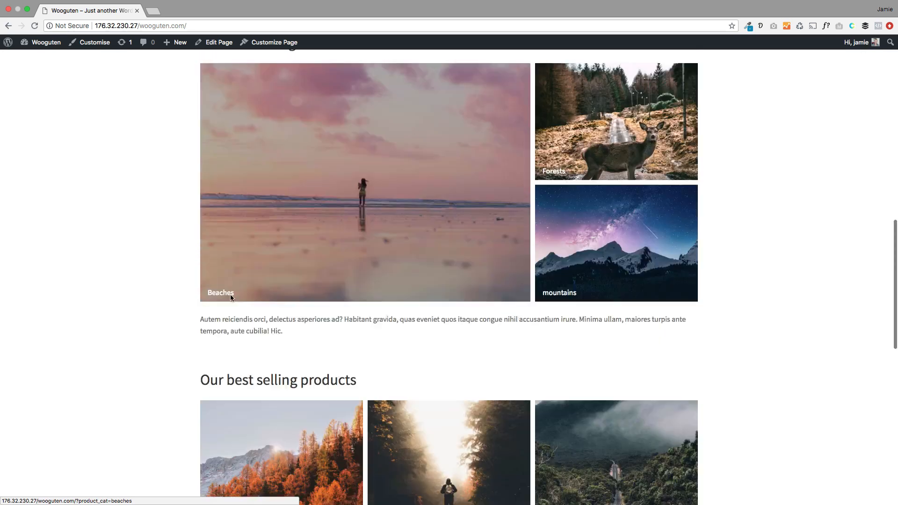
{"action": "scroll", "coordinate": [230, 298], "scroll_direction": "down", "scroll_amount": 10}
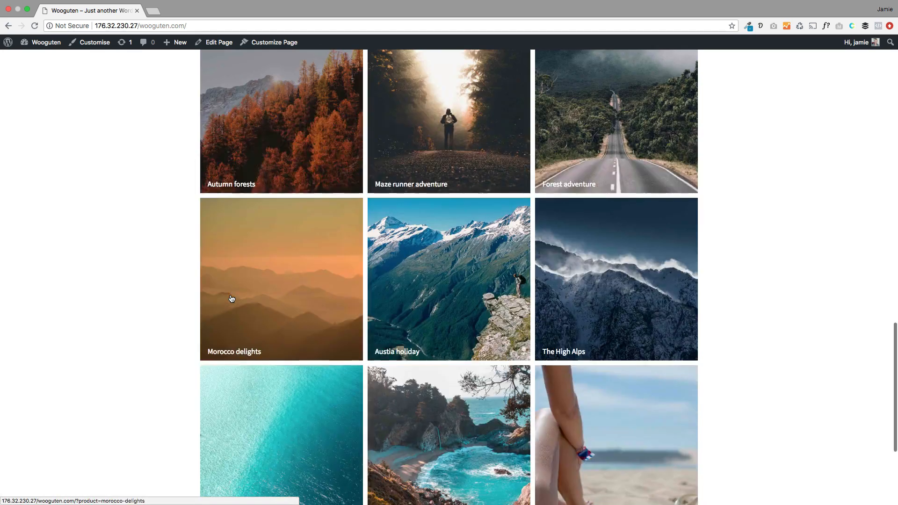
{"action": "scroll", "coordinate": [231, 299], "scroll_direction": "down", "scroll_amount": 1}
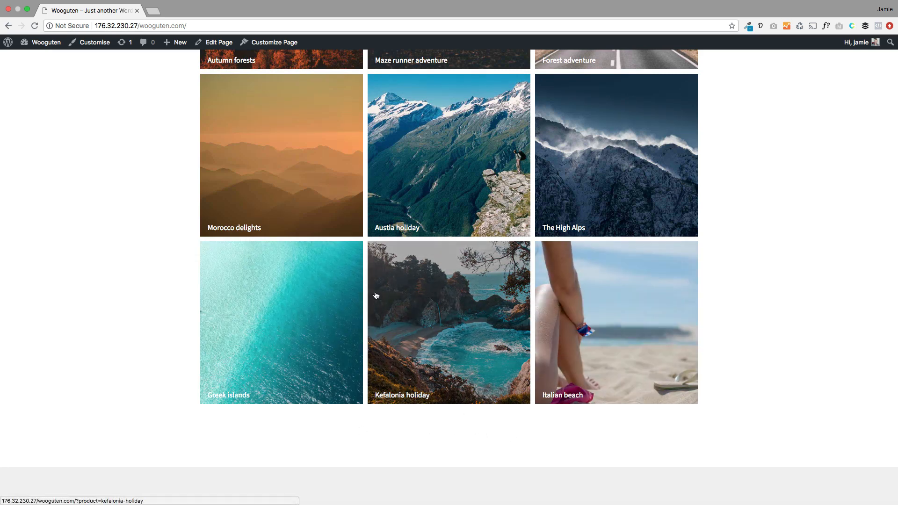
{"action": "scroll", "coordinate": [374, 295], "scroll_direction": "up", "scroll_amount": 5}
{"action": "scroll", "coordinate": [376, 296], "scroll_direction": "up", "scroll_amount": 4}
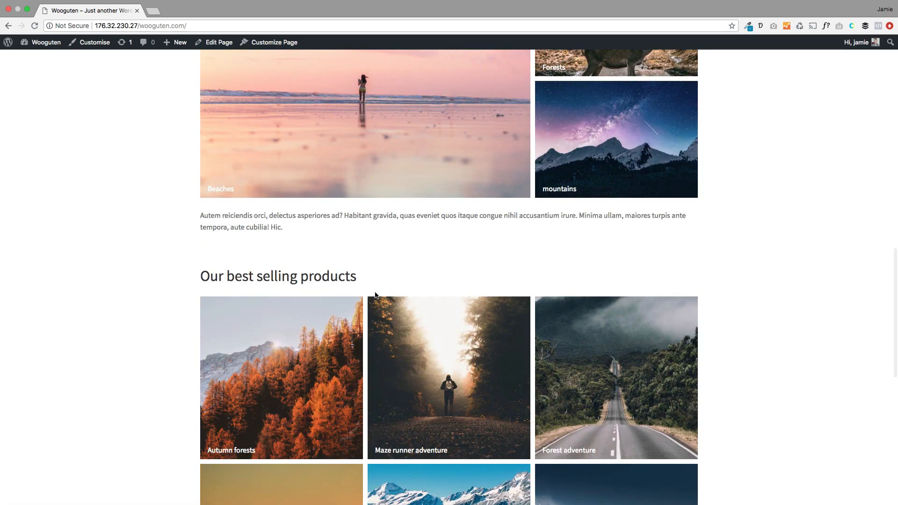
{"action": "scroll", "coordinate": [376, 296], "scroll_direction": "up", "scroll_amount": 5}
{"action": "scroll", "coordinate": [375, 295], "scroll_direction": "up", "scroll_amount": 10}
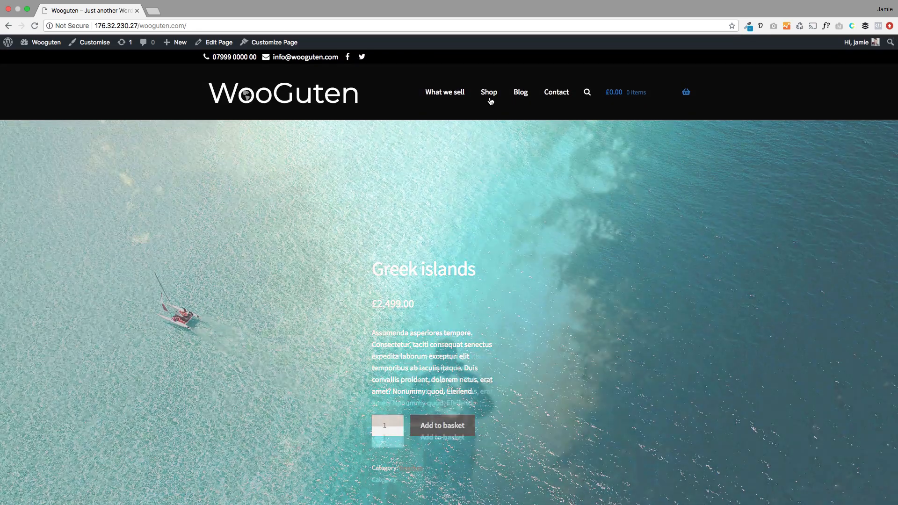
Step: Open the Shop page and scroll through its nine products sorted by popularity
{"action": "left_click", "coordinate": [489, 94]}
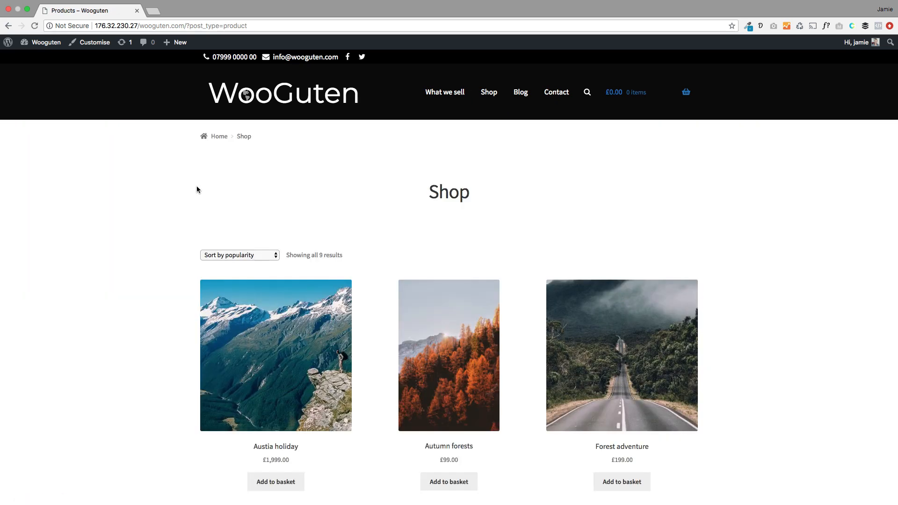
{"action": "scroll", "coordinate": [160, 284], "scroll_direction": "down", "scroll_amount": 5}
{"action": "scroll", "coordinate": [159, 289], "scroll_direction": "up", "scroll_amount": 5}
{"action": "scroll", "coordinate": [80, 307], "scroll_direction": "down", "scroll_amount": 8}
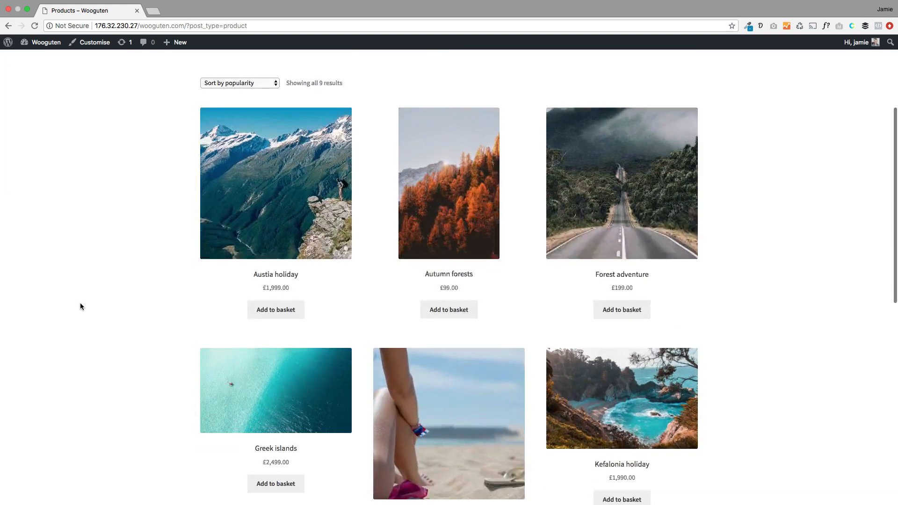
{"action": "scroll", "coordinate": [80, 307], "scroll_direction": "down", "scroll_amount": 5}
{"action": "scroll", "coordinate": [80, 306], "scroll_direction": "up", "scroll_amount": 8}
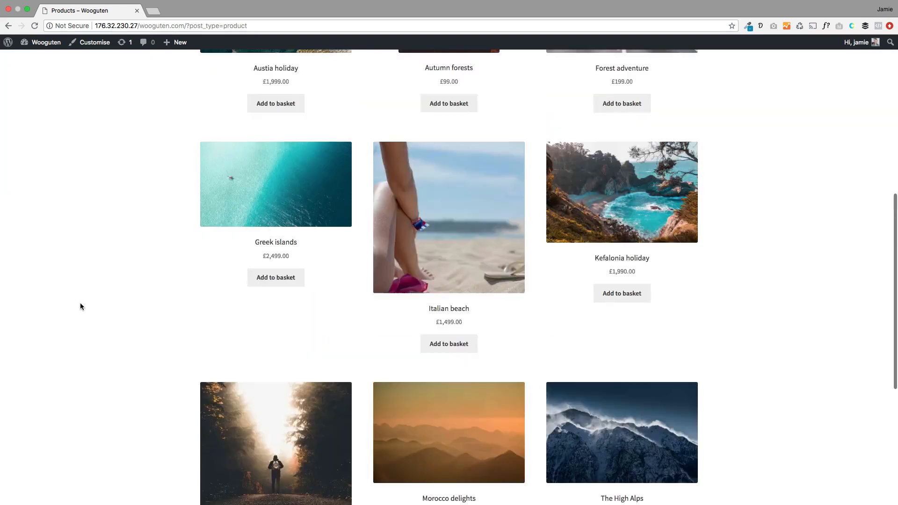
{"action": "scroll", "coordinate": [80, 307], "scroll_direction": "up", "scroll_amount": 5}
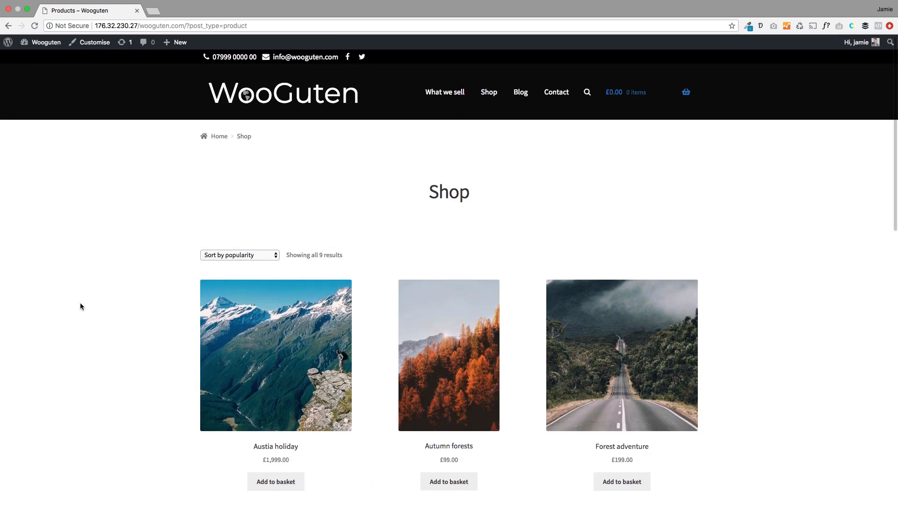
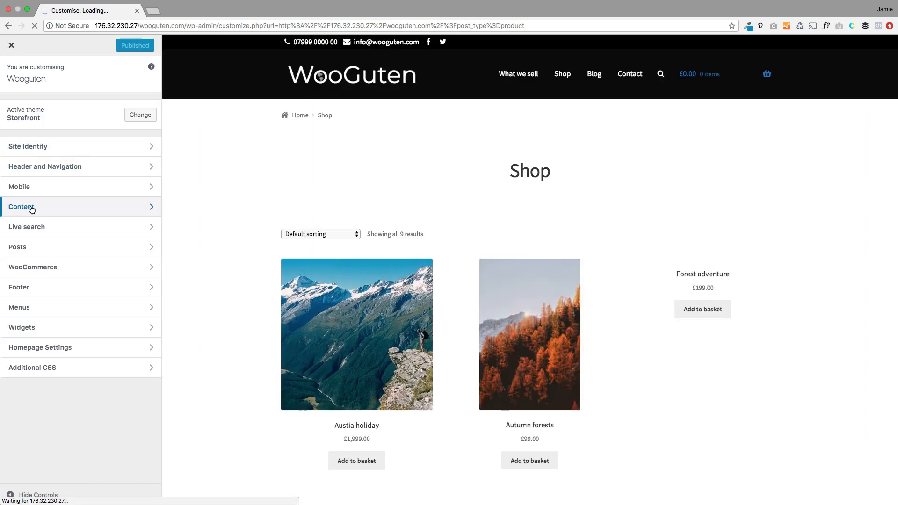
Step: In the Customizer's WooCommerce Shop settings, set Shop Hero Type to 'Featured products slider', preview its slides, and publish
{"action": "left_click", "coordinate": [59, 166]}
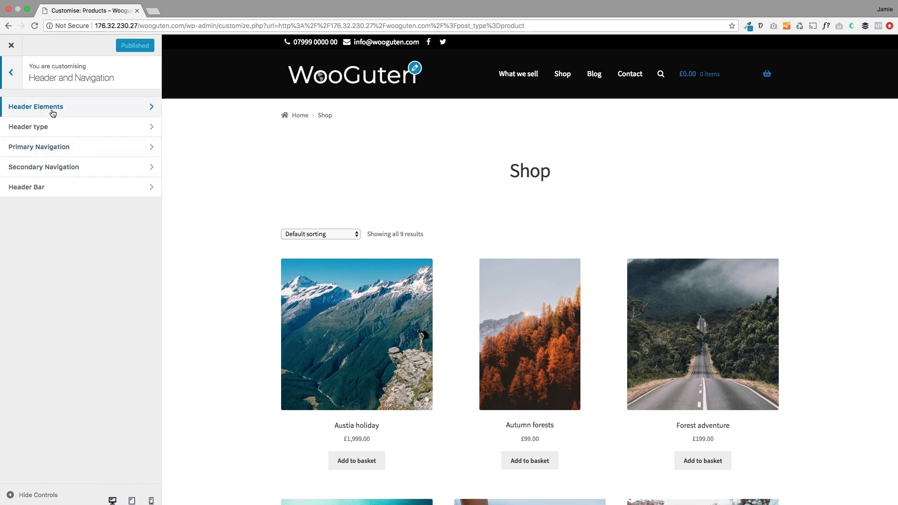
{"action": "left_click", "coordinate": [11, 73]}
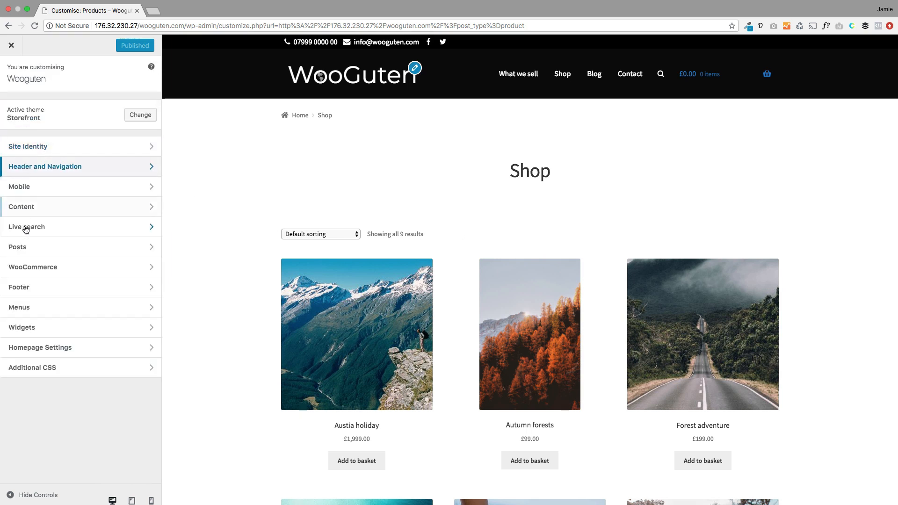
{"action": "left_click", "coordinate": [44, 267]}
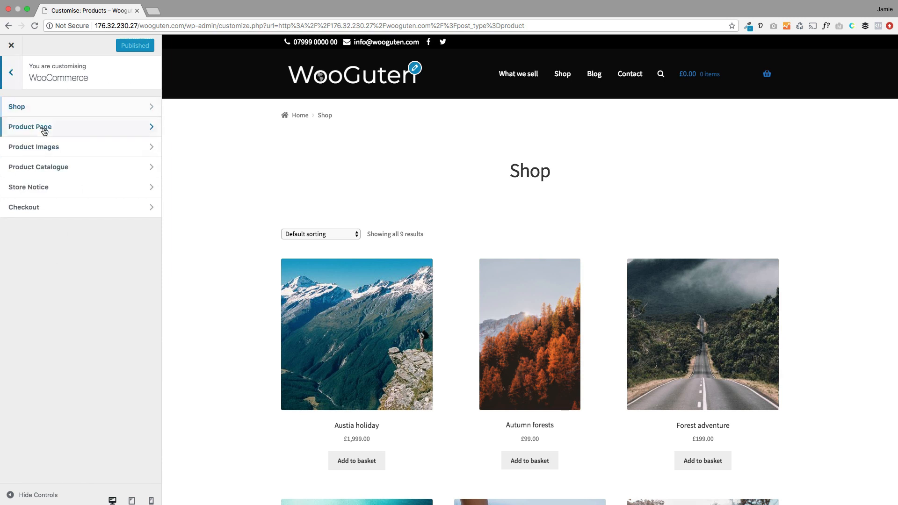
{"action": "left_click", "coordinate": [38, 108]}
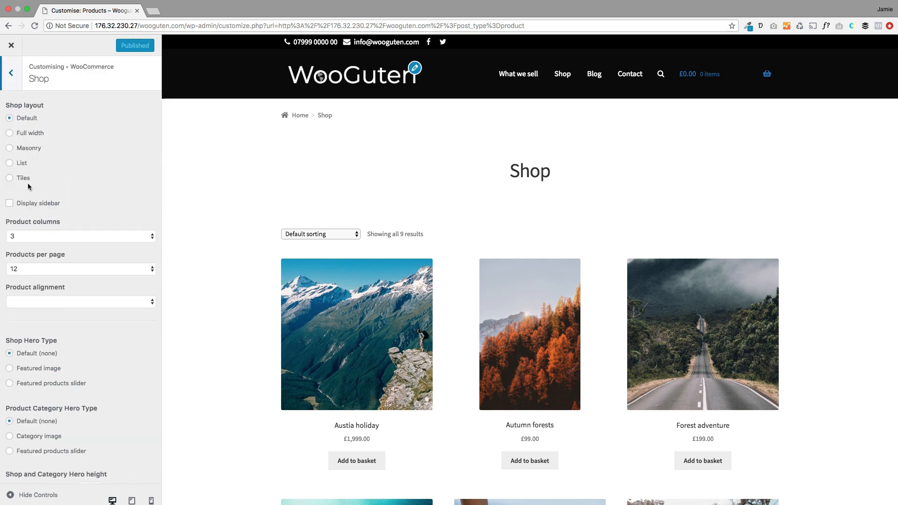
{"action": "scroll", "coordinate": [52, 250], "scroll_direction": "down", "scroll_amount": 5}
{"action": "left_click_drag", "start_coordinate": [59, 186], "coordinate": [5, 186]}
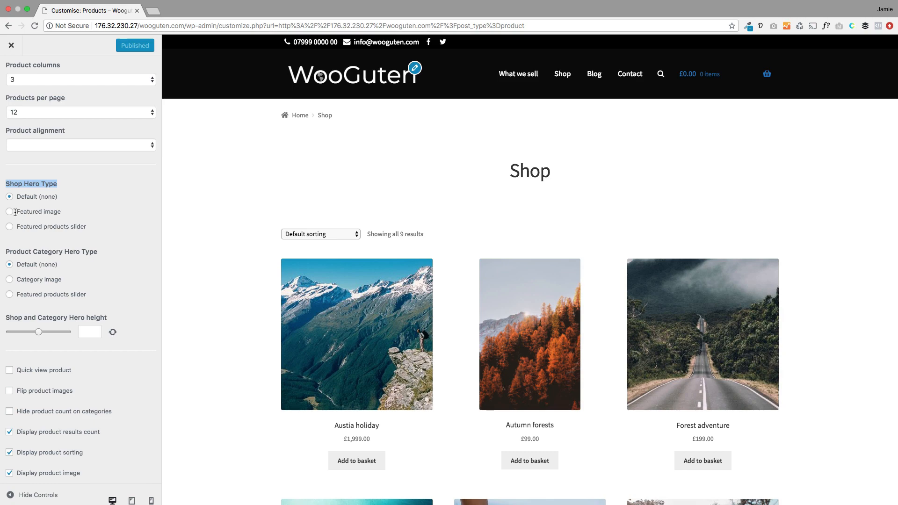
{"action": "left_click", "coordinate": [10, 228]}
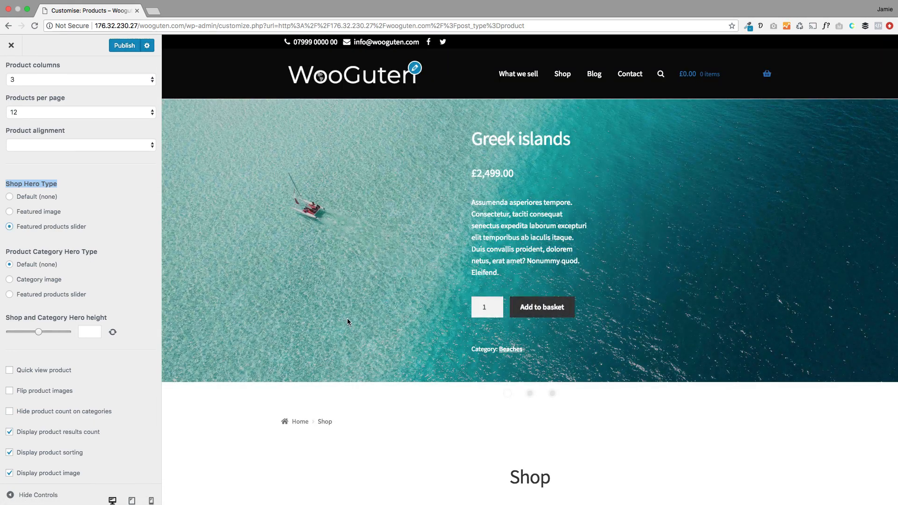
{"action": "scroll", "coordinate": [346, 319], "scroll_direction": "down", "scroll_amount": 3}
{"action": "scroll", "coordinate": [346, 322], "scroll_direction": "up", "scroll_amount": 3}
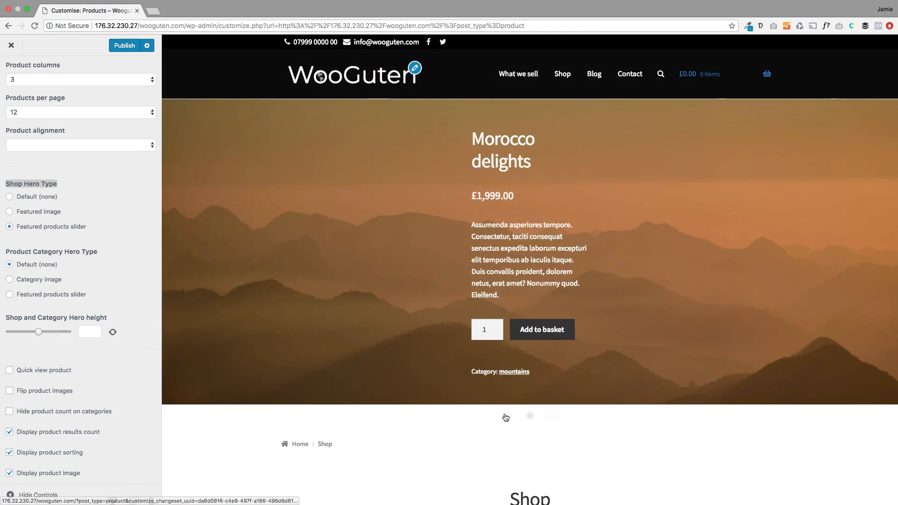
{"action": "left_click", "coordinate": [504, 414]}
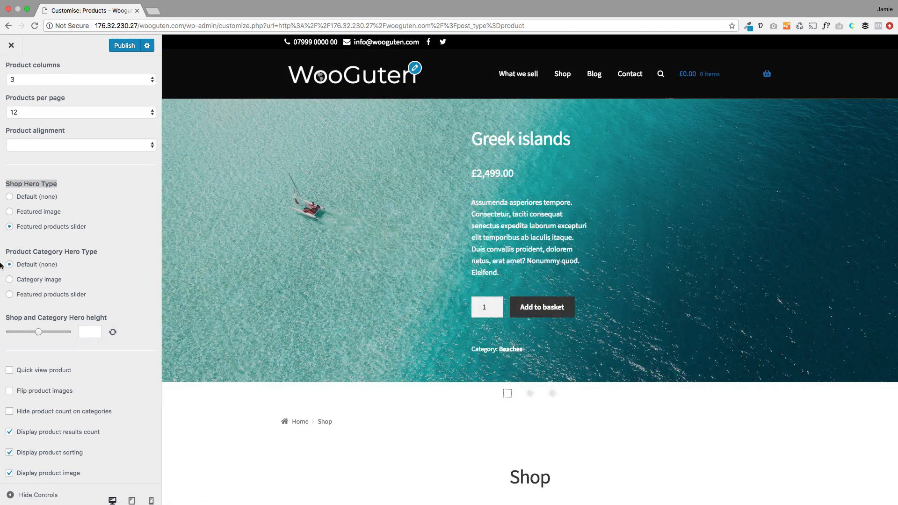
{"action": "left_click", "coordinate": [120, 46]}
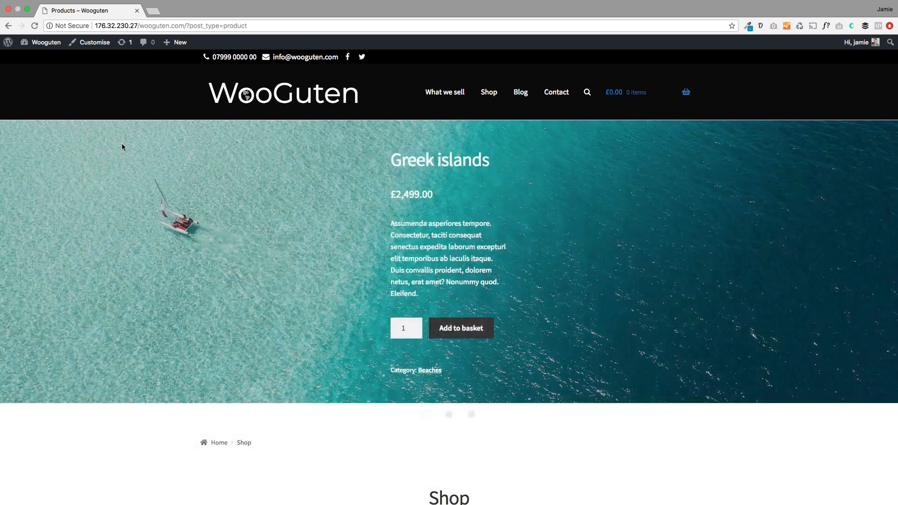
Step: From the dashboard's All Pages list, open the Shop page in the editor
{"action": "scroll", "coordinate": [136, 234], "scroll_direction": "down", "scroll_amount": 5}
{"action": "scroll", "coordinate": [136, 234], "scroll_direction": "up", "scroll_amount": 5}
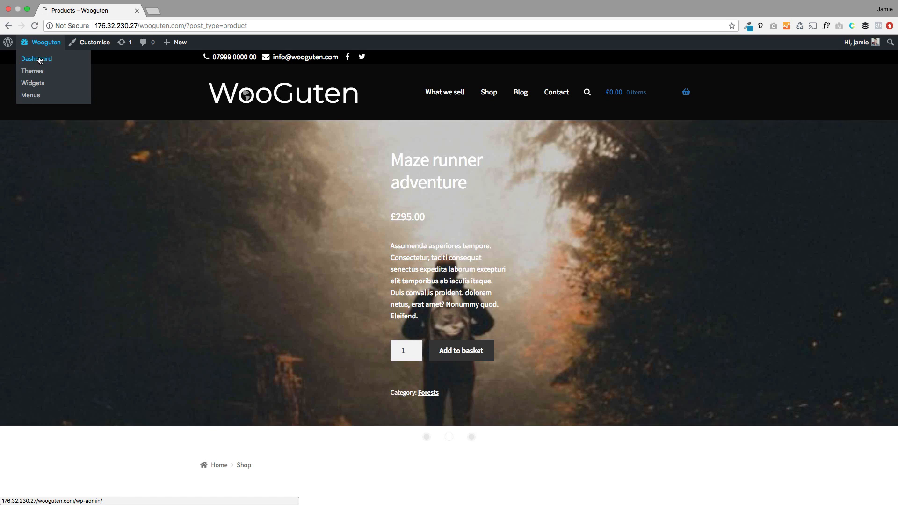
{"action": "left_click", "coordinate": [36, 60]}
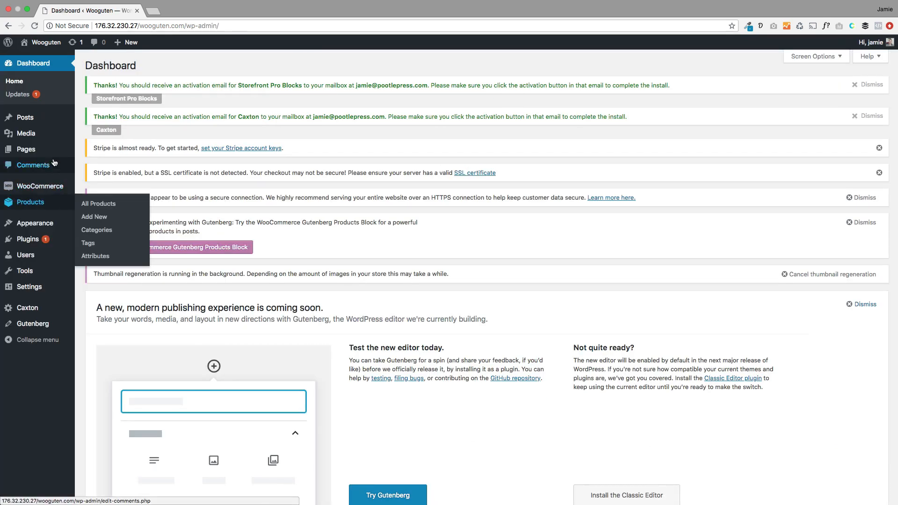
{"action": "mouse_move", "coordinate": [57, 152]}
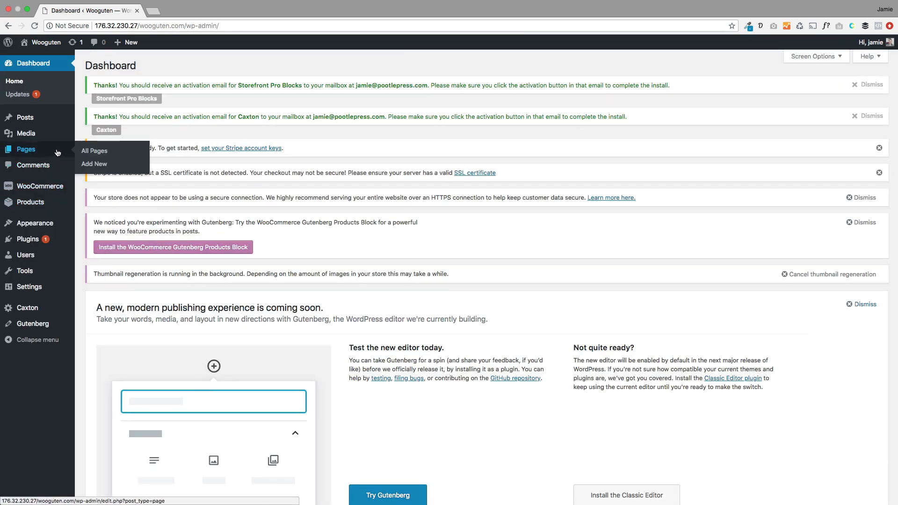
{"action": "left_click", "coordinate": [94, 151]}
{"action": "scroll", "coordinate": [268, 320], "scroll_direction": "down", "scroll_amount": 2}
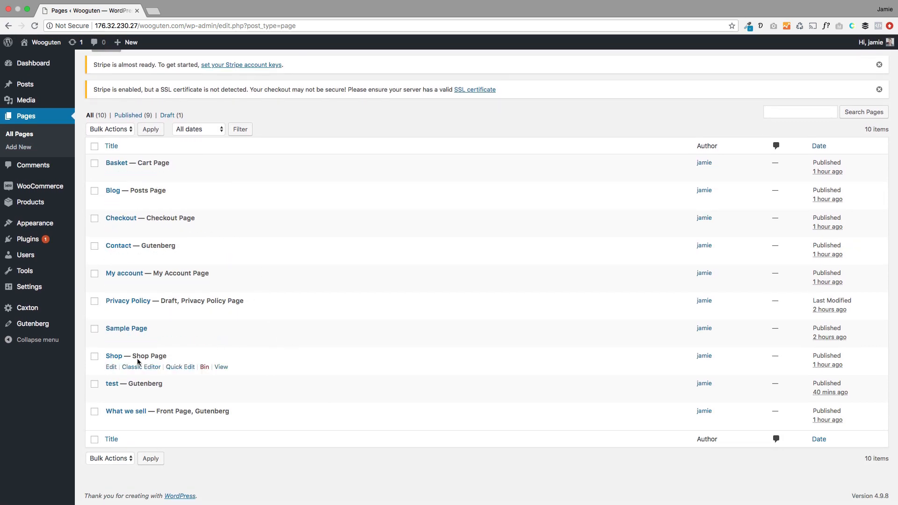
{"action": "left_click", "coordinate": [111, 367]}
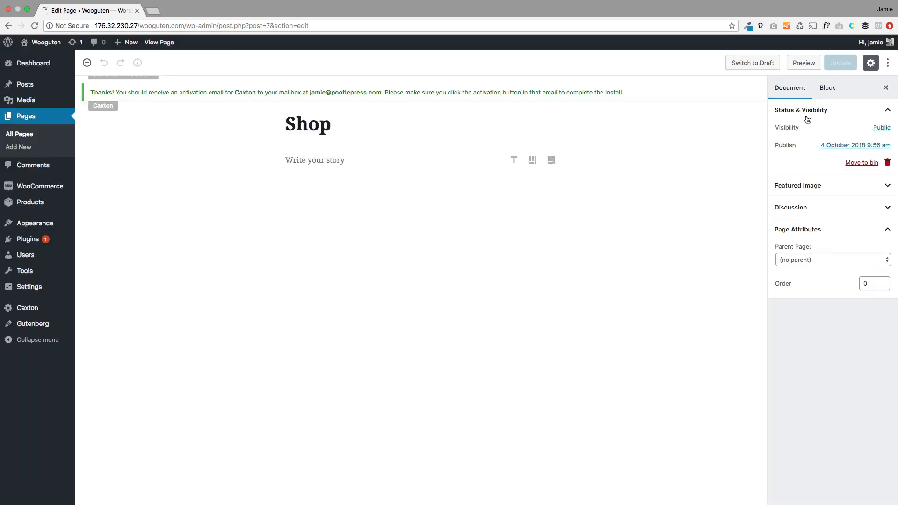
Step: Set the orange misty mountains photo as the Shop page's featured image, update, and view the page
{"action": "left_click", "coordinate": [824, 97]}
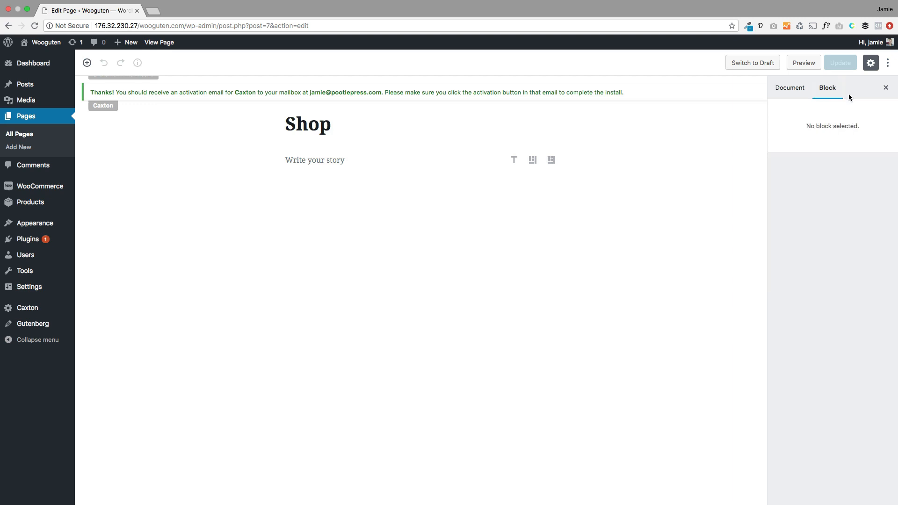
{"action": "left_click", "coordinate": [795, 92]}
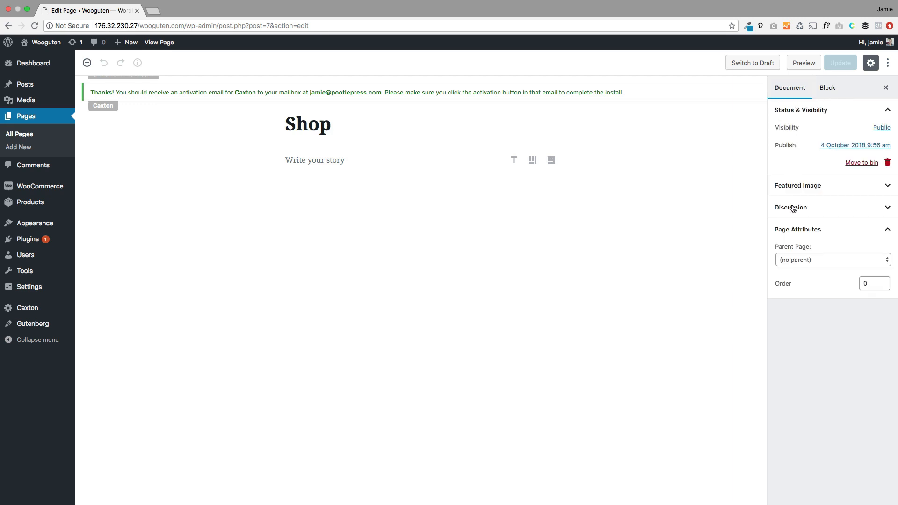
{"action": "left_click", "coordinate": [805, 187]}
{"action": "left_click", "coordinate": [810, 211]}
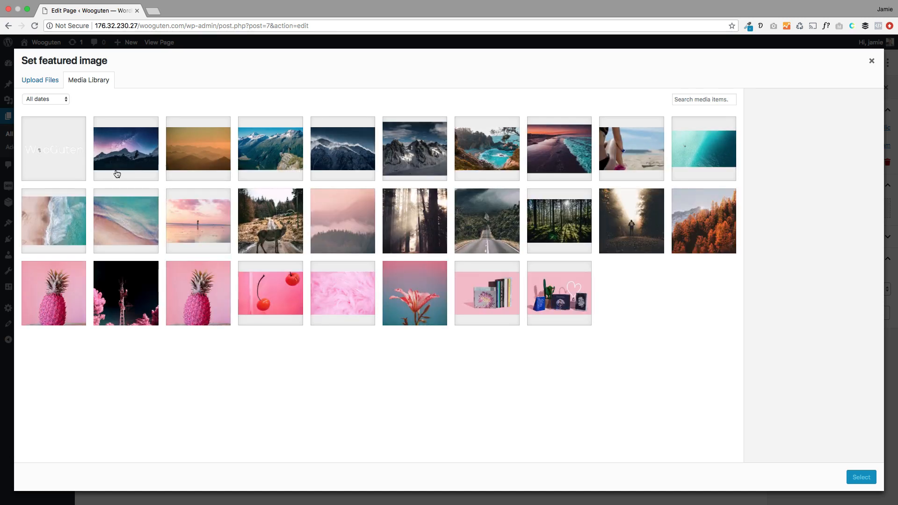
{"action": "left_click", "coordinate": [189, 155]}
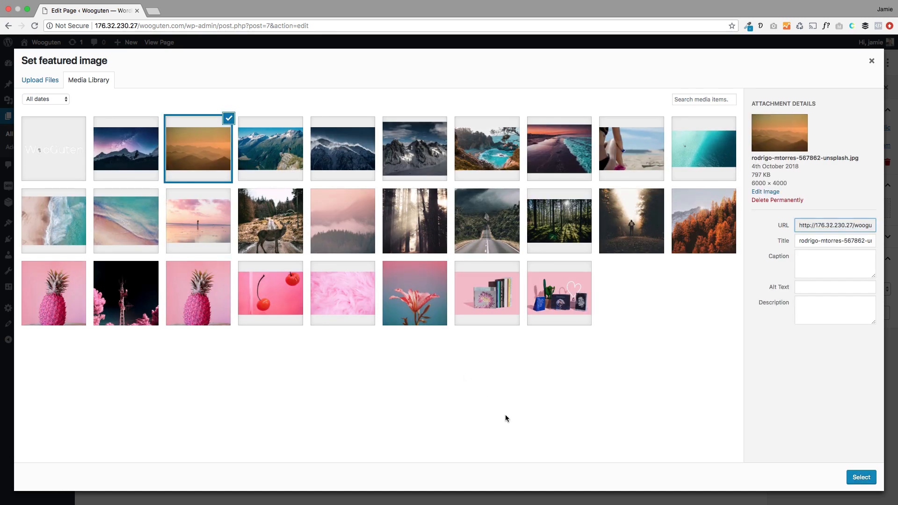
{"action": "left_click", "coordinate": [859, 478]}
{"action": "left_click", "coordinate": [835, 65]}
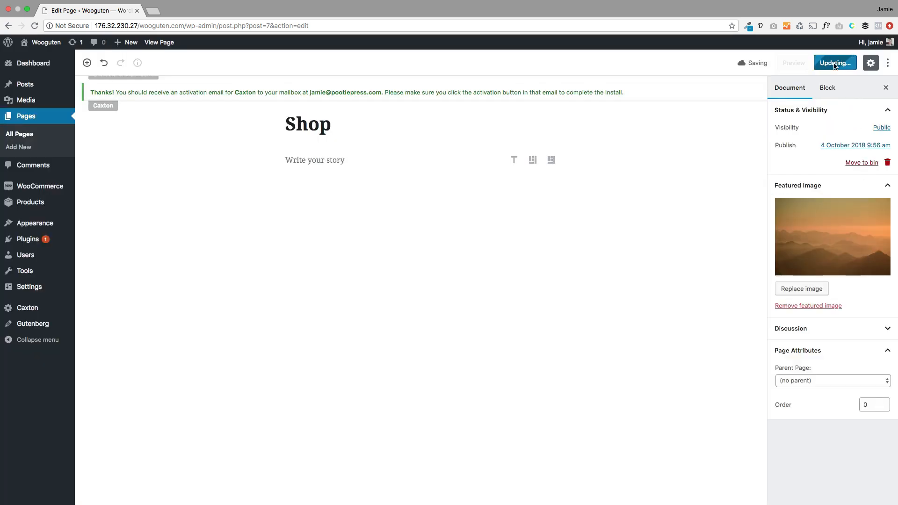
{"action": "left_click", "coordinate": [154, 44]}
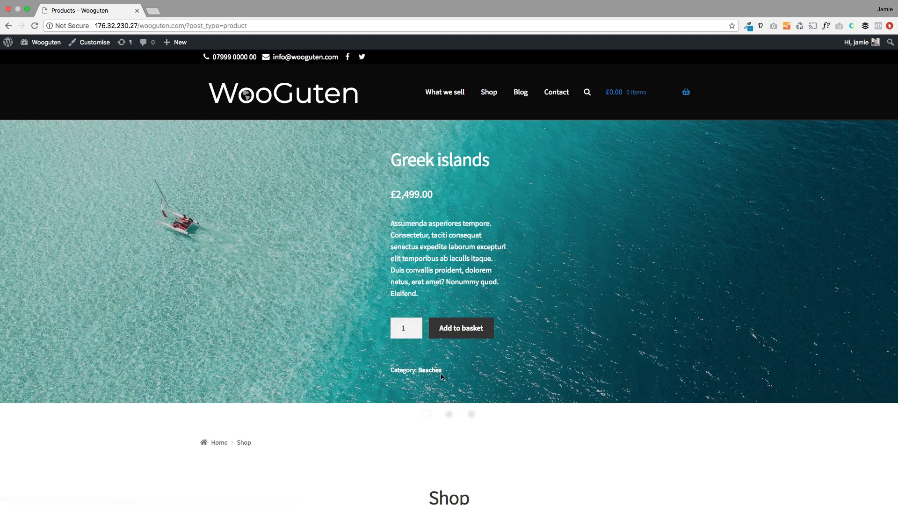
Step: In the Customizer's WooCommerce Shop settings, make the shop hero use the page's featured image
{"action": "left_click", "coordinate": [92, 44]}
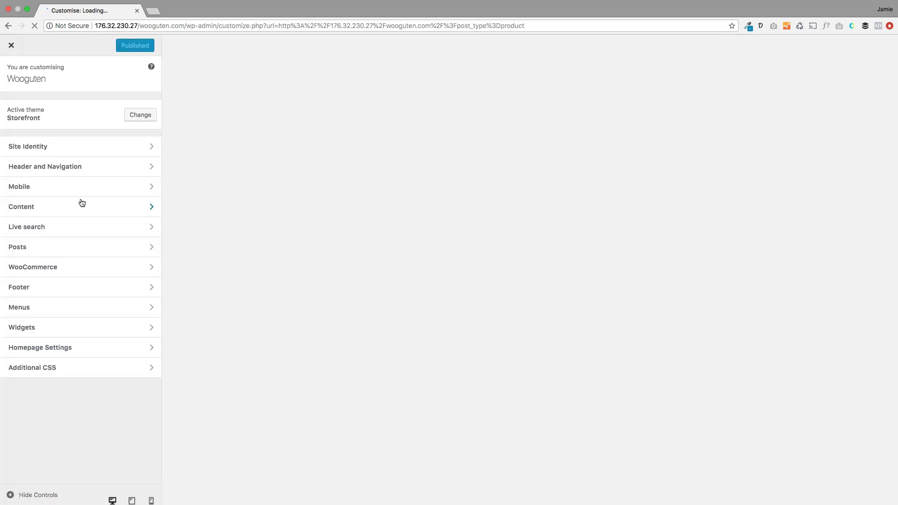
{"action": "left_click", "coordinate": [61, 269]}
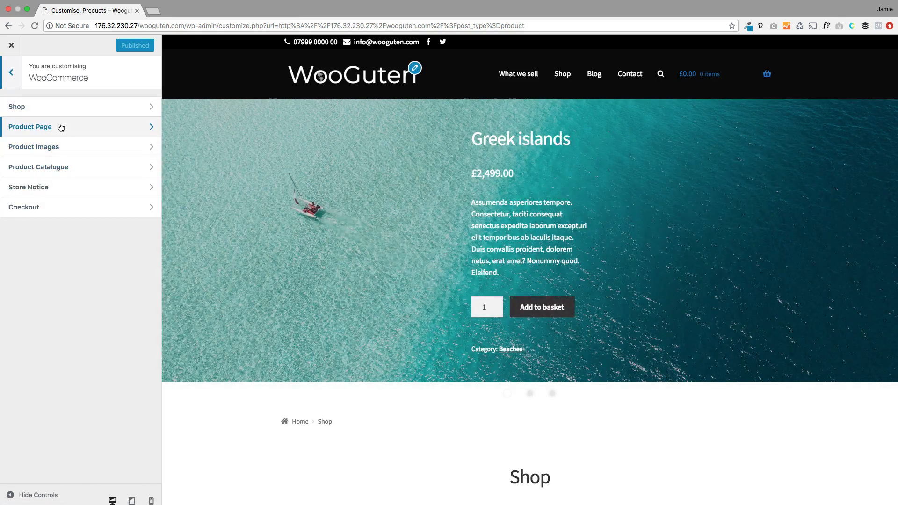
{"action": "left_click", "coordinate": [54, 108]}
{"action": "scroll", "coordinate": [86, 330], "scroll_direction": "down", "scroll_amount": 3}
{"action": "scroll", "coordinate": [86, 330], "scroll_direction": "down", "scroll_amount": 1}
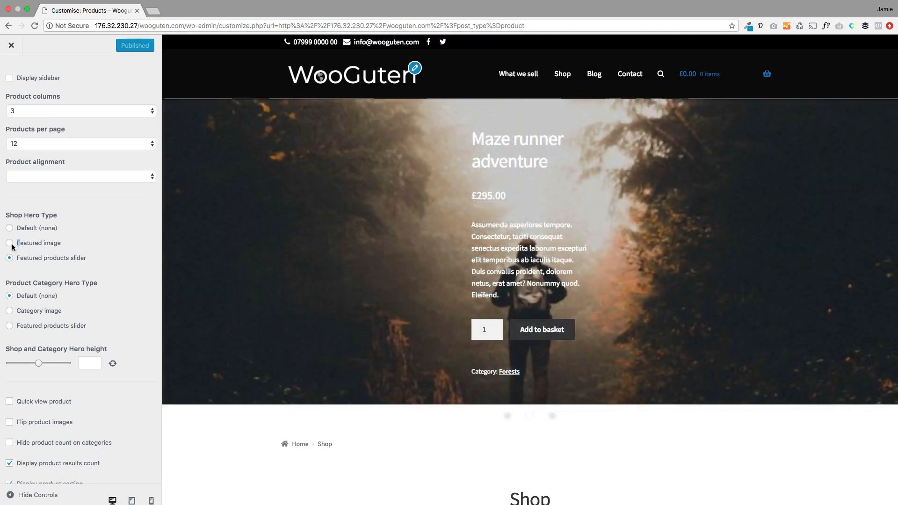
{"action": "left_click", "coordinate": [10, 243]}
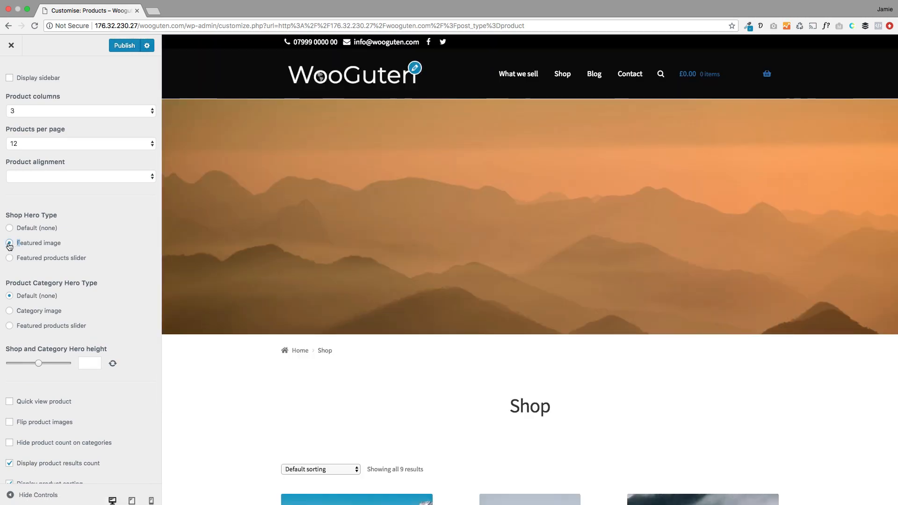
Step: Hide prices and add-to-basket buttons on the shop product listings
{"action": "scroll", "coordinate": [316, 307], "scroll_direction": "down", "scroll_amount": 4}
{"action": "scroll", "coordinate": [315, 307], "scroll_direction": "up", "scroll_amount": 5}
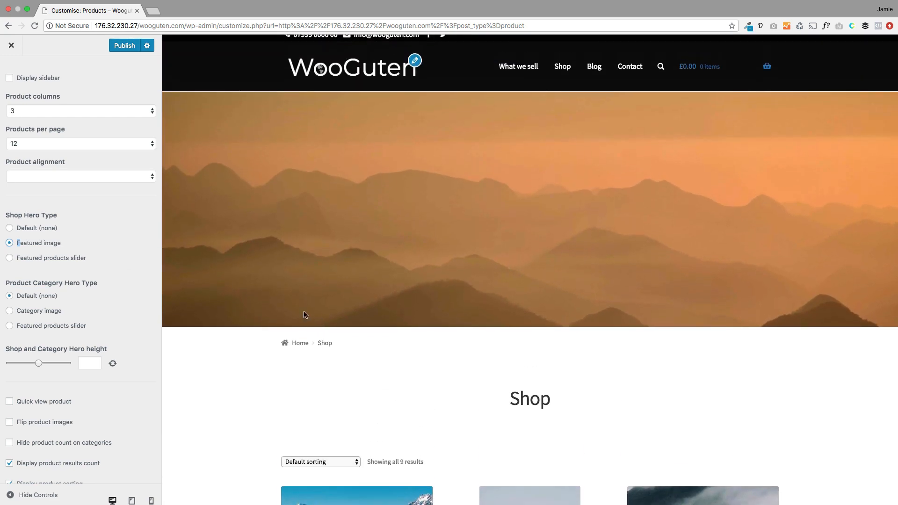
{"action": "scroll", "coordinate": [304, 315], "scroll_direction": "down", "scroll_amount": 6}
{"action": "scroll", "coordinate": [277, 344], "scroll_direction": "down", "scroll_amount": 3}
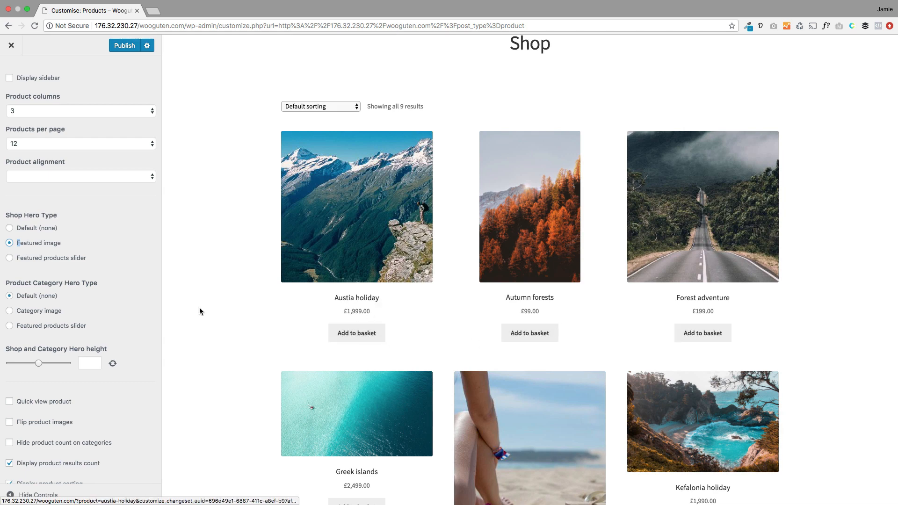
{"action": "scroll", "coordinate": [124, 299], "scroll_direction": "down", "scroll_amount": 5}
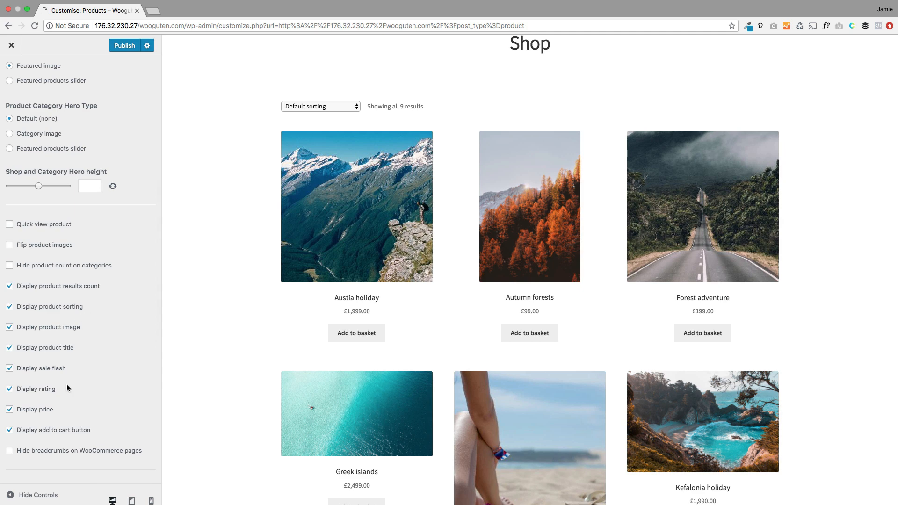
{"action": "scroll", "coordinate": [68, 393], "scroll_direction": "down", "scroll_amount": 1}
{"action": "left_click", "coordinate": [36, 400]}
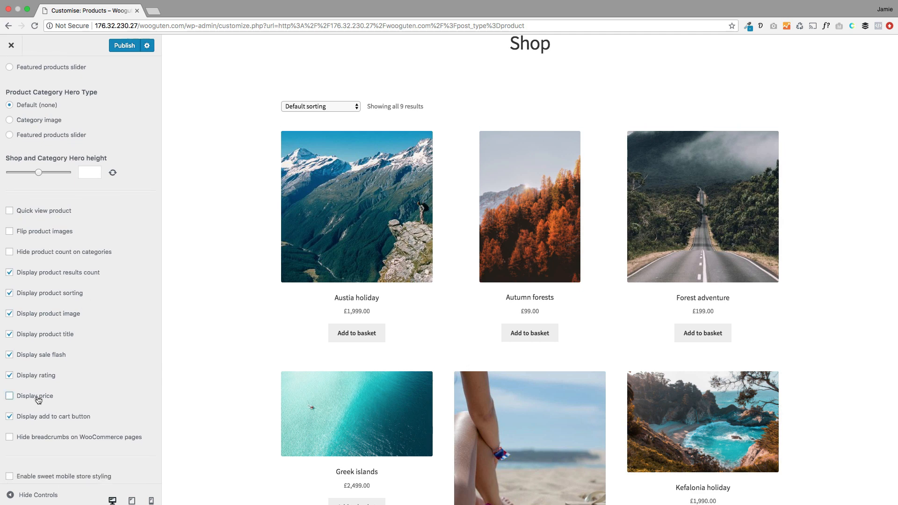
{"action": "left_click", "coordinate": [37, 417]}
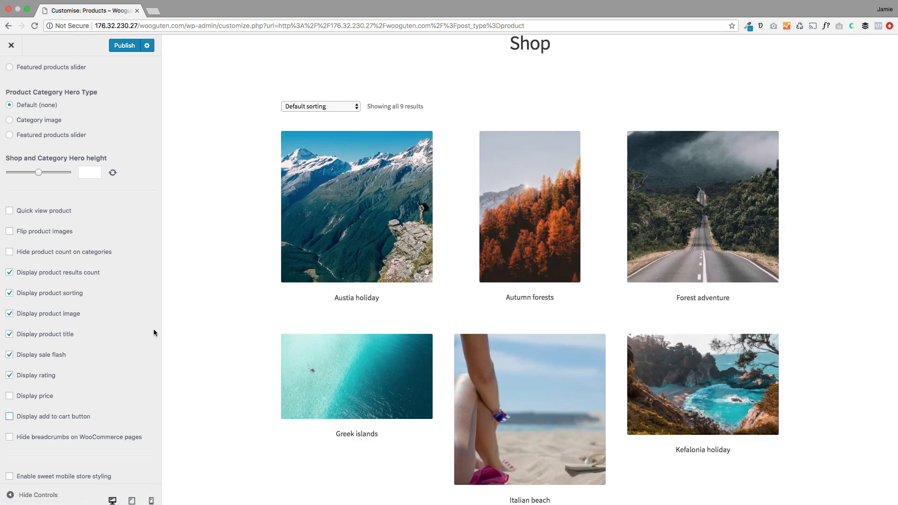
Step: Publish the shop settings, dismiss the leave-page warning, and close the Customizer
{"action": "scroll", "coordinate": [153, 332], "scroll_direction": "down", "scroll_amount": 5}
{"action": "scroll", "coordinate": [397, 401], "scroll_direction": "down", "scroll_amount": 10}
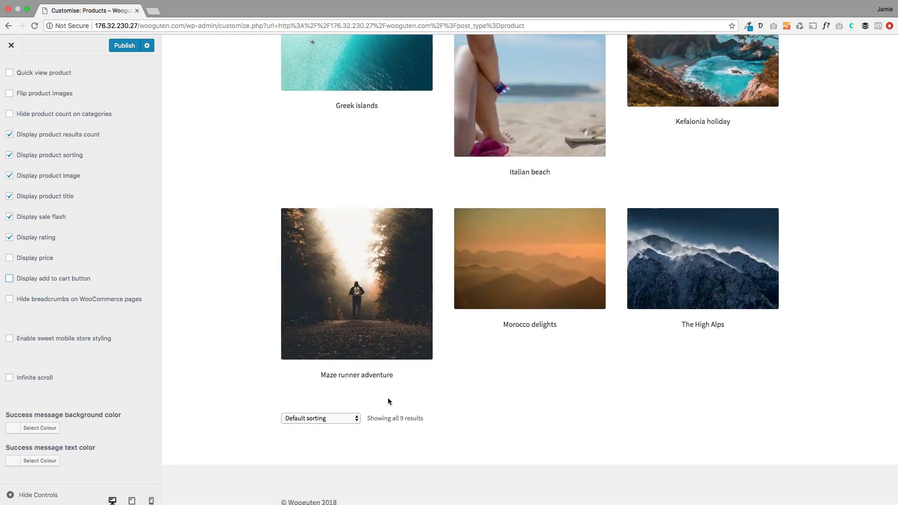
{"action": "scroll", "coordinate": [274, 356], "scroll_direction": "up", "scroll_amount": 15}
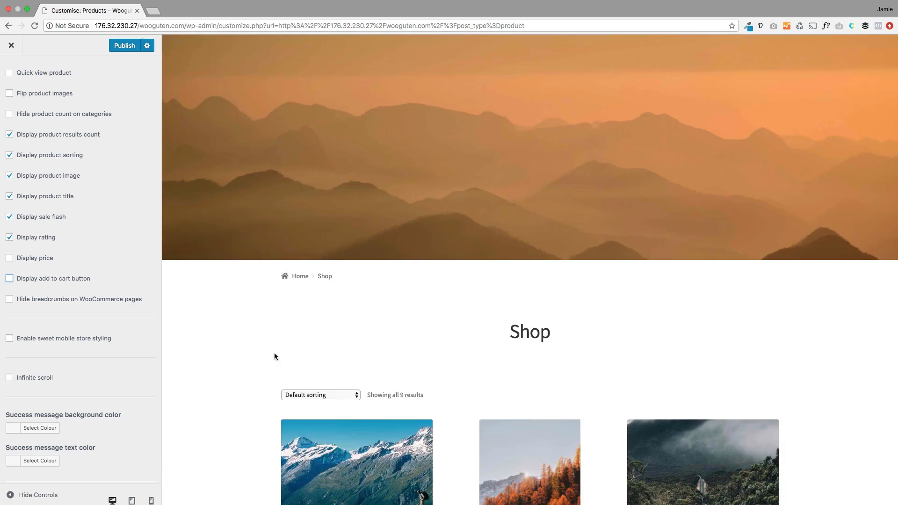
{"action": "left_click", "coordinate": [124, 46]}
{"action": "left_click", "coordinate": [9, 45]}
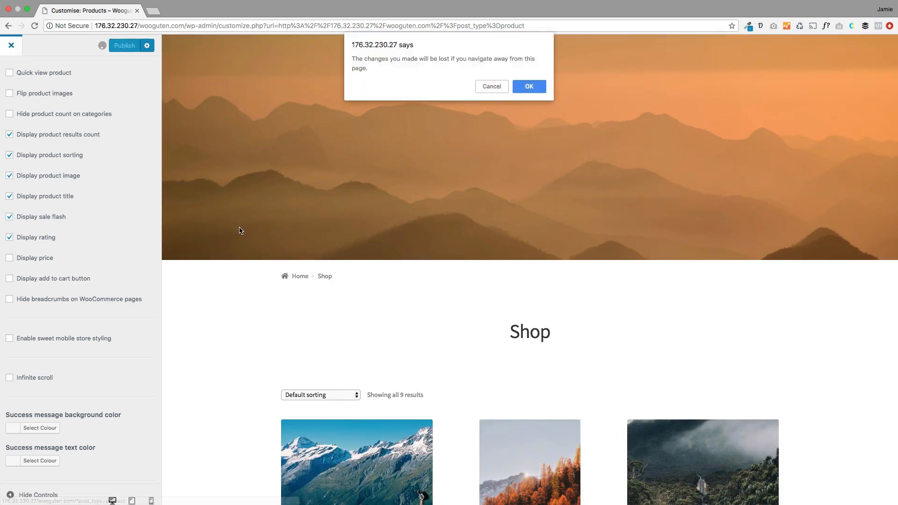
{"action": "left_click", "coordinate": [497, 86]}
{"action": "left_click", "coordinate": [20, 51]}
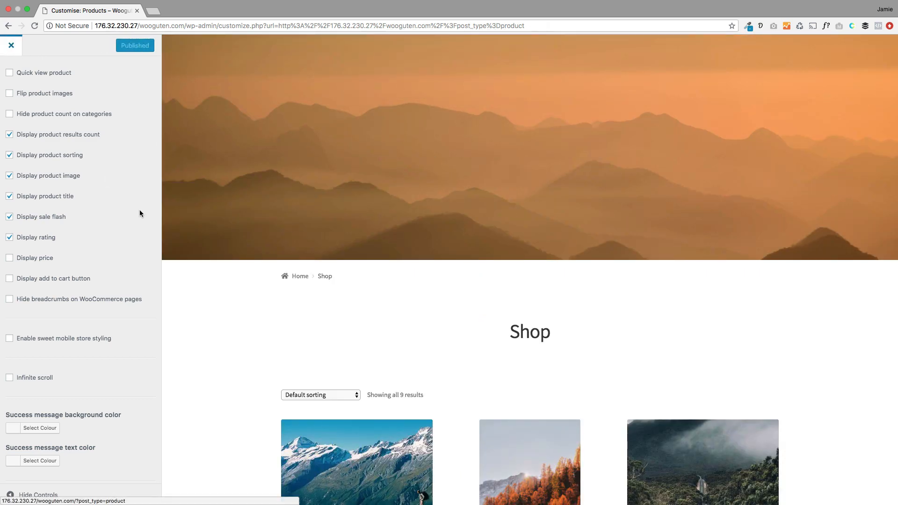
{"action": "scroll", "coordinate": [198, 308], "scroll_direction": "down", "scroll_amount": 3}
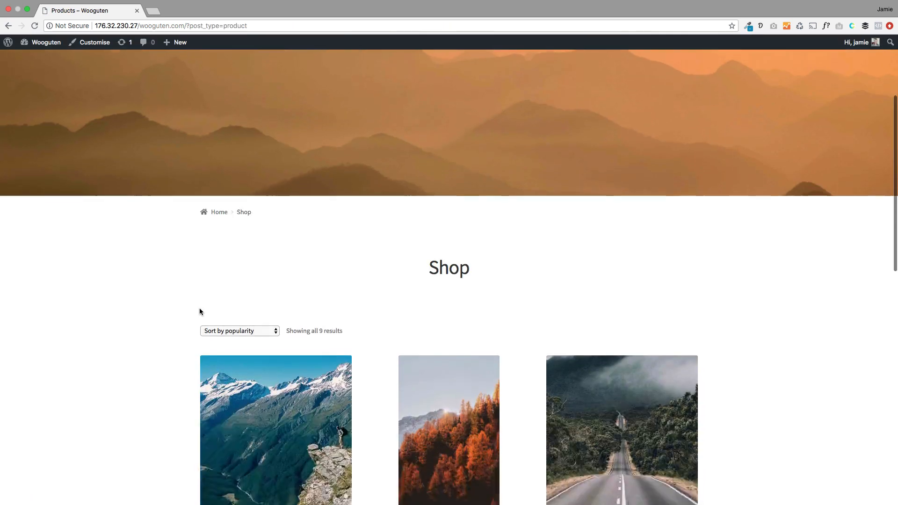
{"action": "scroll", "coordinate": [199, 308], "scroll_direction": "up", "scroll_amount": 3}
{"action": "scroll", "coordinate": [199, 307], "scroll_direction": "down", "scroll_amount": 3}
{"action": "scroll", "coordinate": [200, 308], "scroll_direction": "up", "scroll_amount": 3}
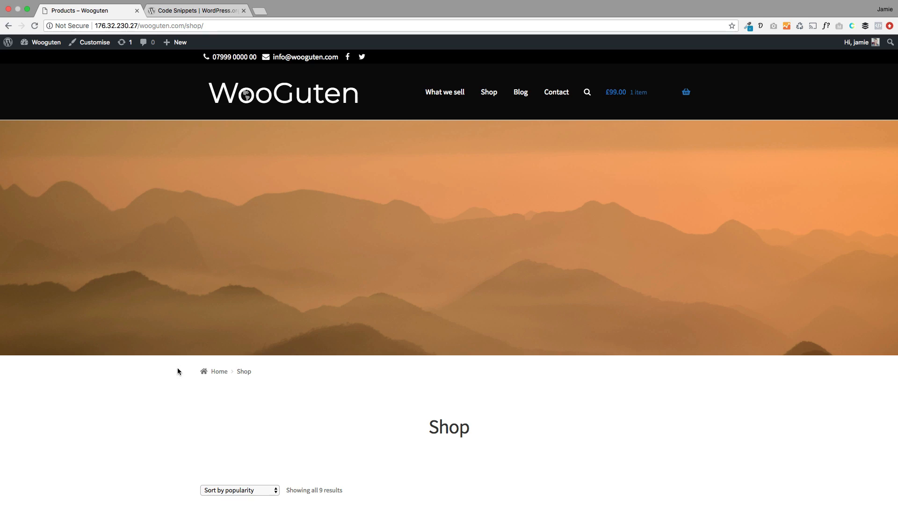
{"action": "scroll", "coordinate": [178, 370], "scroll_direction": "down", "scroll_amount": 4}
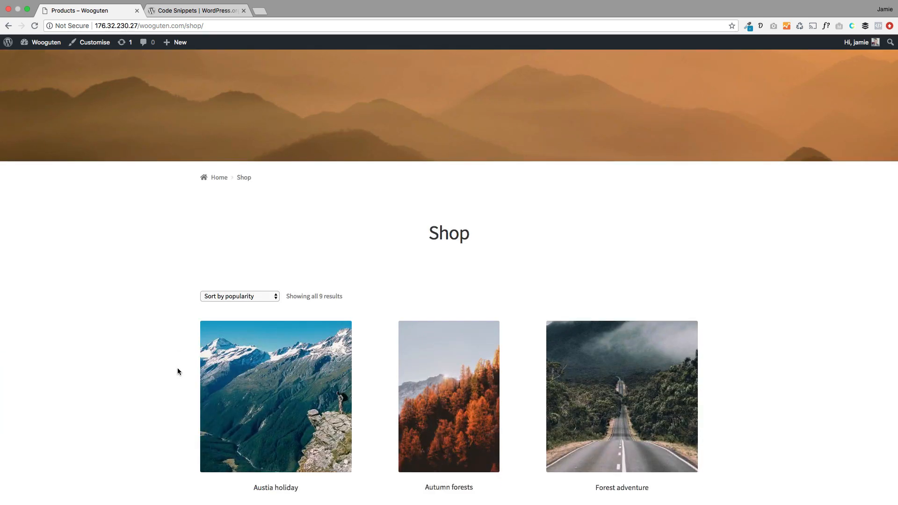
{"action": "scroll", "coordinate": [178, 370], "scroll_direction": "down", "scroll_amount": 6}
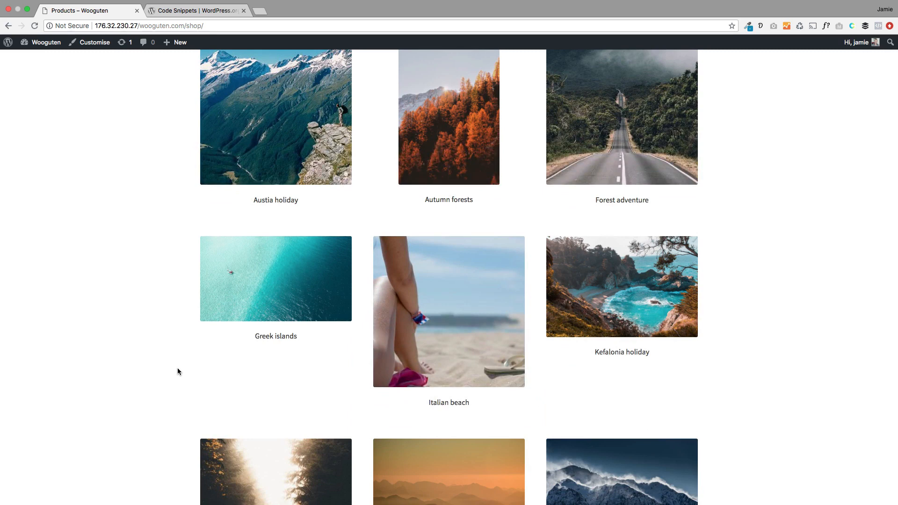
{"action": "scroll", "coordinate": [178, 369], "scroll_direction": "up", "scroll_amount": 10}
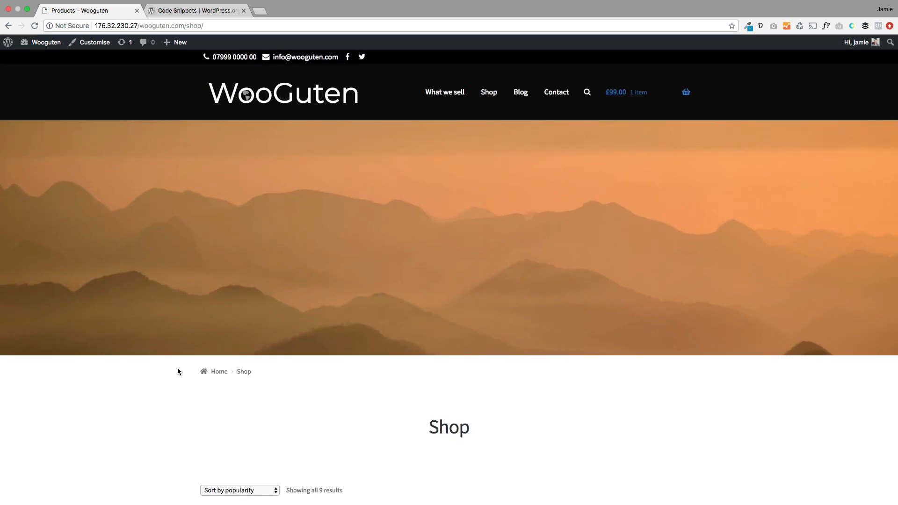
{"action": "mouse_move", "coordinate": [178, 44]}
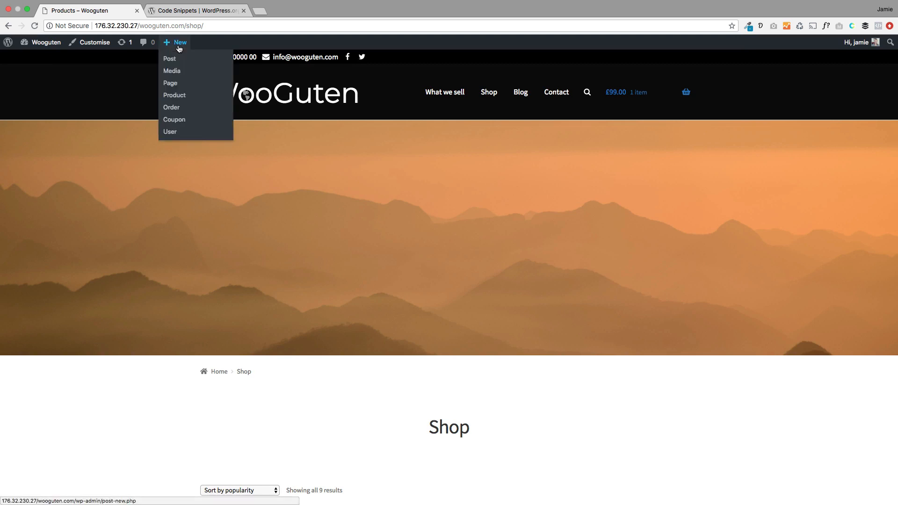
Step: Start a new page titled 'Store' and paste the sample text as its first paragraph
{"action": "left_click", "coordinate": [178, 84]}
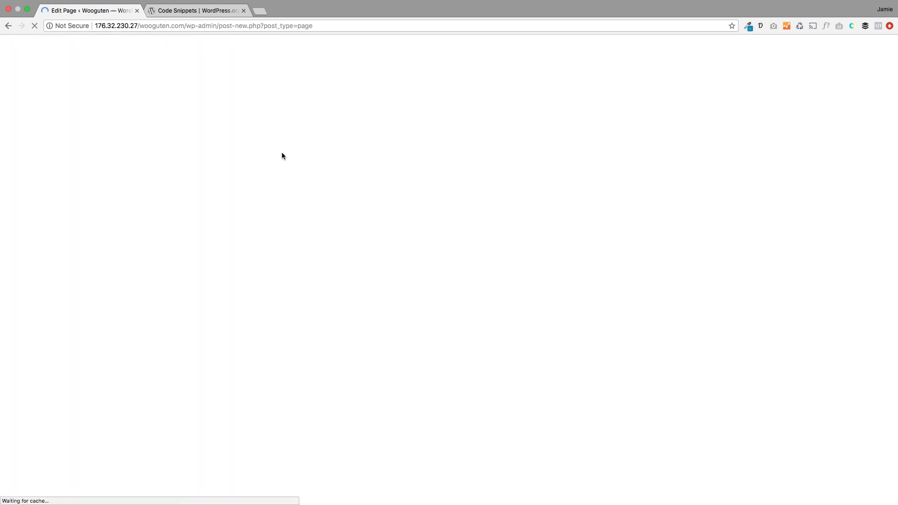
{"action": "type", "text": "Stor"}
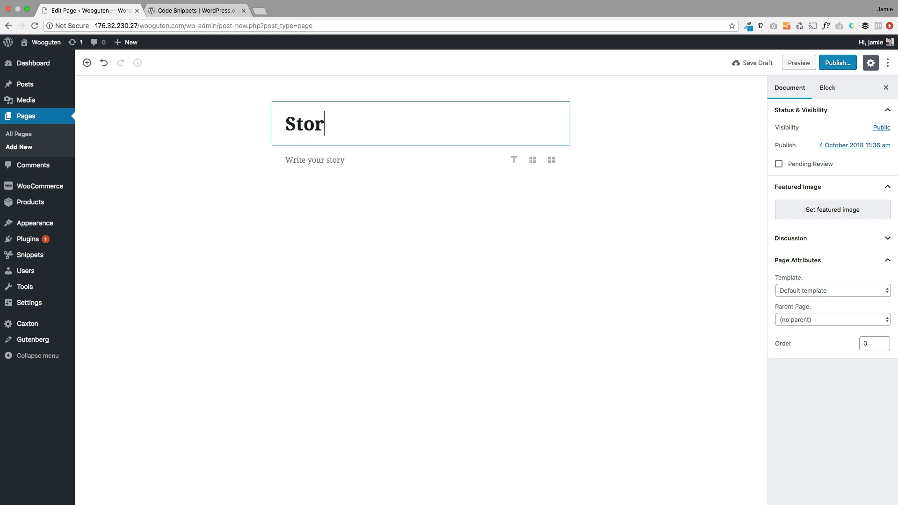
{"action": "type", "text": "e"}
{"action": "left_click", "coordinate": [329, 159]}
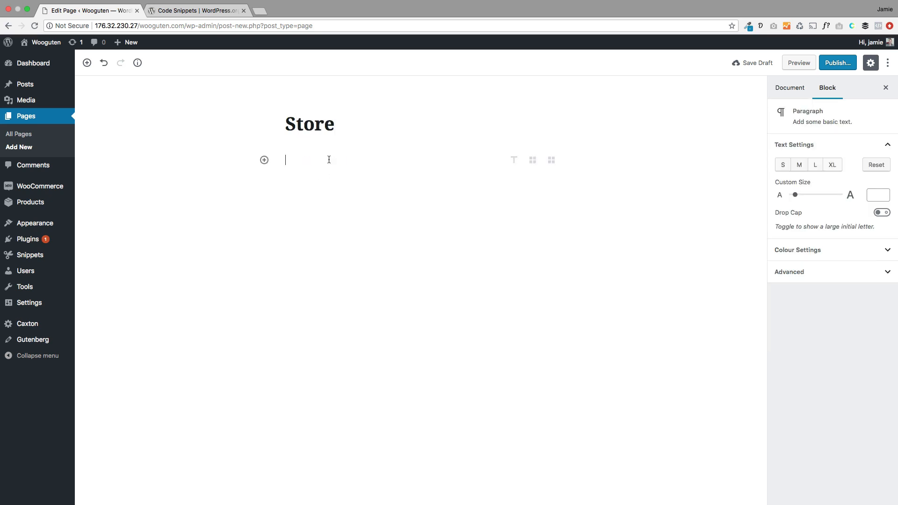
{"action": "type", "text": "Quasi similique posuere mauris maiores incididunt nemo! Ex, velit et molestias! Tempore orci, orci impedit habitant provident netus mauris praesentium senectus facilisi quae quam feugiat."}
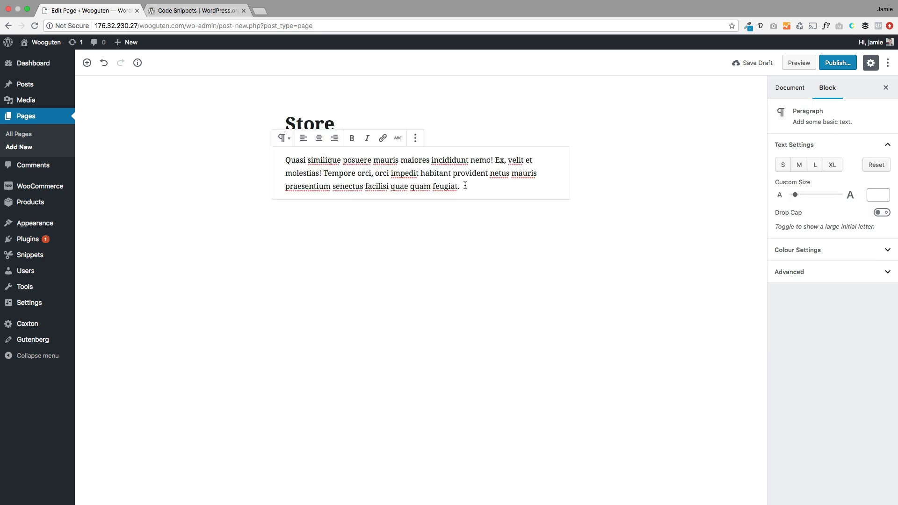
Step: Insert a Storefront Product Slider block below the paragraph
{"action": "key", "text": "Return"}
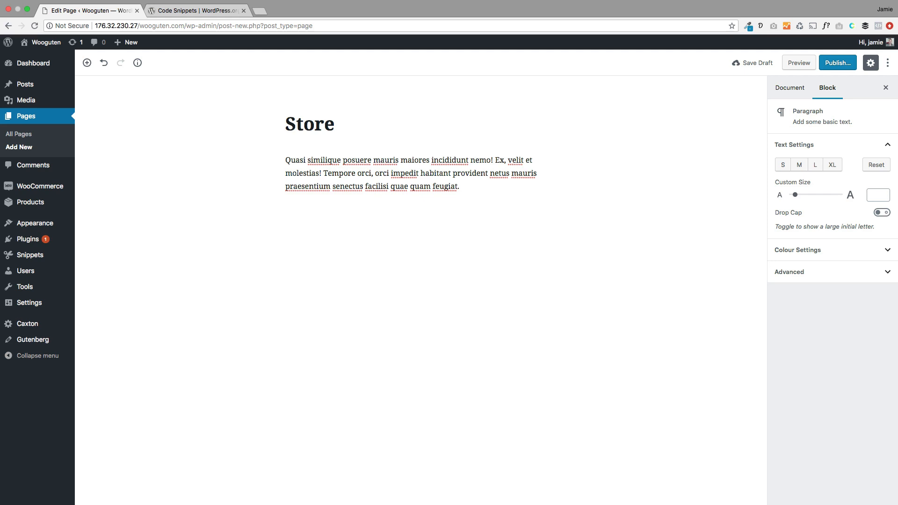
{"action": "left_click", "coordinate": [264, 214]}
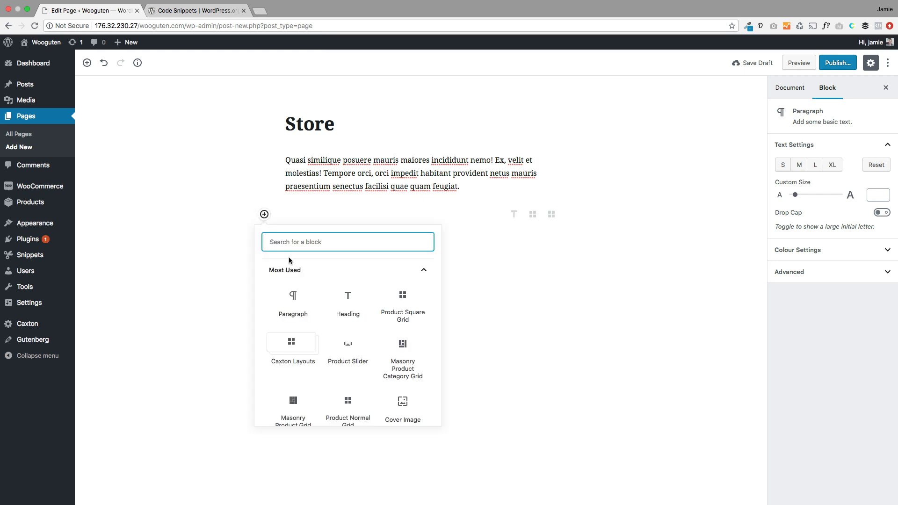
{"action": "scroll", "coordinate": [326, 306], "scroll_direction": "down", "scroll_amount": 5}
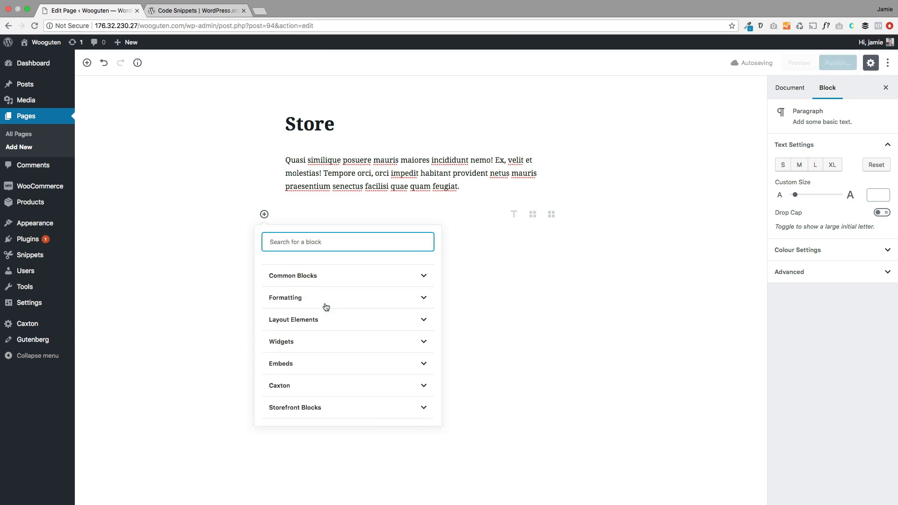
{"action": "left_click", "coordinate": [324, 407]}
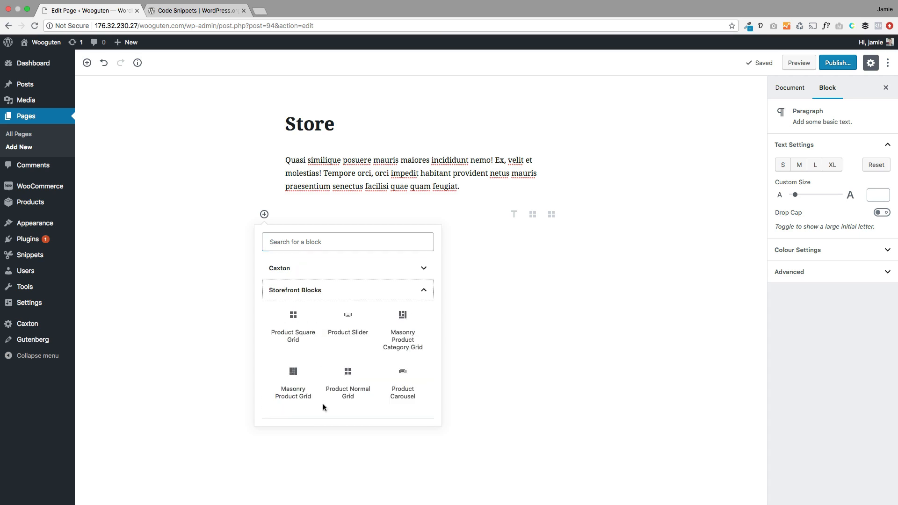
{"action": "left_click", "coordinate": [360, 327]}
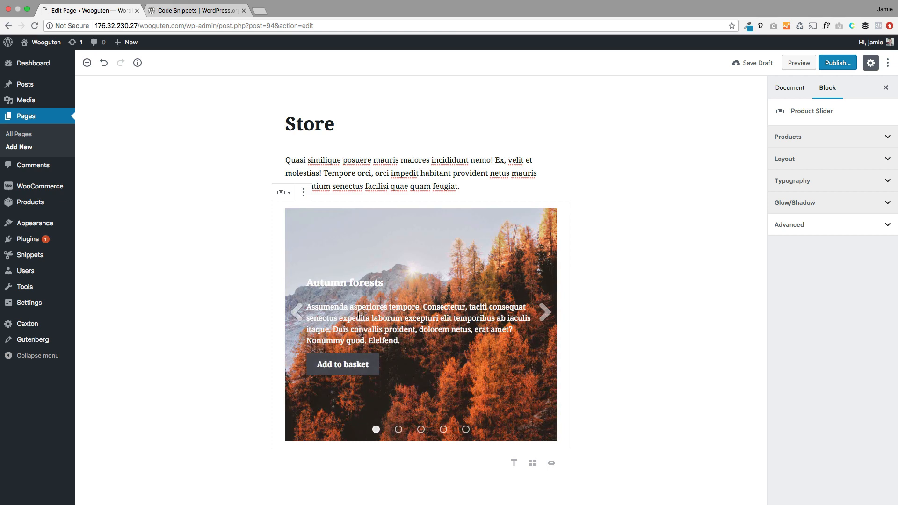
Step: Give the Product Slider Any category, height 674 and centred text, with full width left off
{"action": "left_click", "coordinate": [821, 139]}
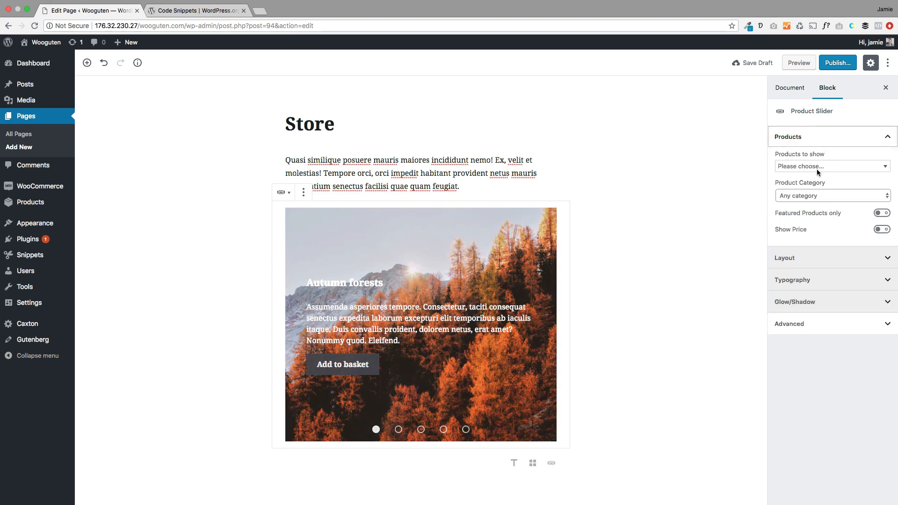
{"action": "left_click", "coordinate": [814, 195]}
{"action": "left_click", "coordinate": [814, 195]}
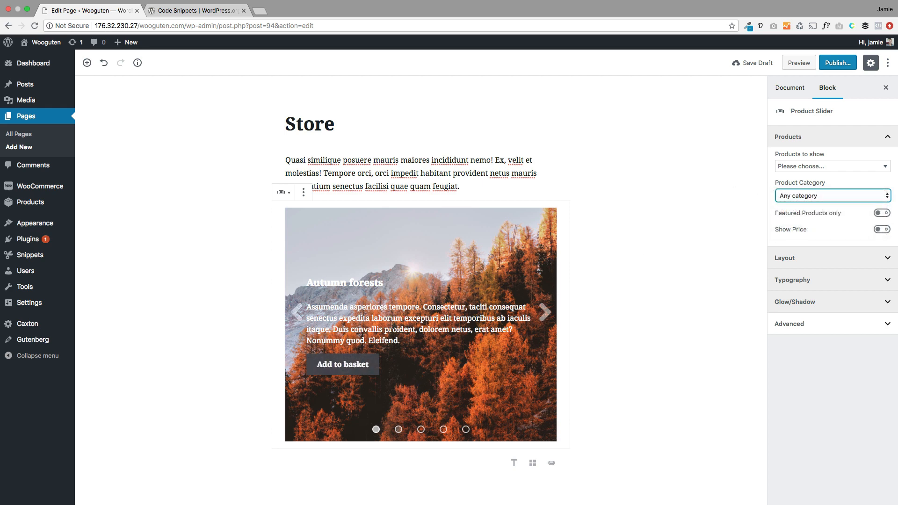
{"action": "left_click", "coordinate": [798, 257]}
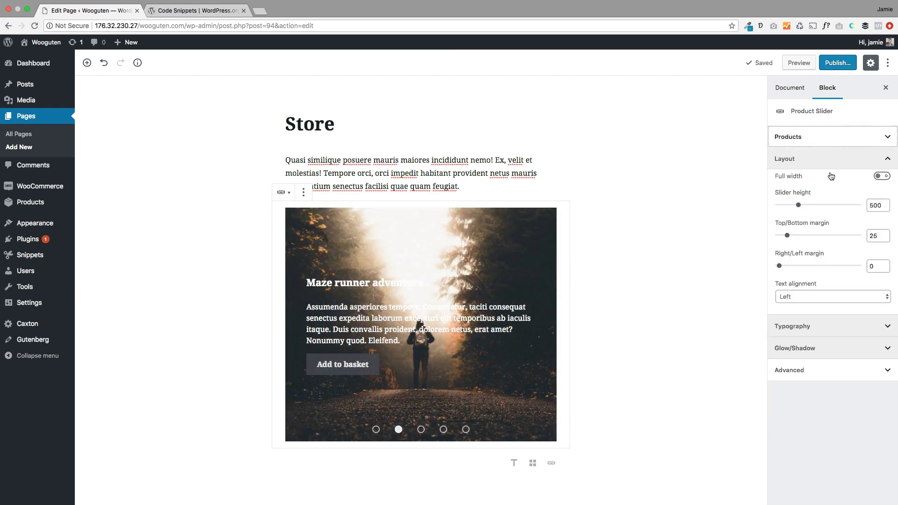
{"action": "mouse_move", "coordinate": [802, 206]}
{"action": "left_mouse_down"}
{"action": "mouse_move", "coordinate": [876, 206]}
{"action": "mouse_move", "coordinate": [791, 209]}
{"action": "mouse_move", "coordinate": [865, 207]}
{"action": "mouse_move", "coordinate": [812, 210]}
{"action": "left_mouse_up"}
{"action": "left_click", "coordinate": [881, 176]}
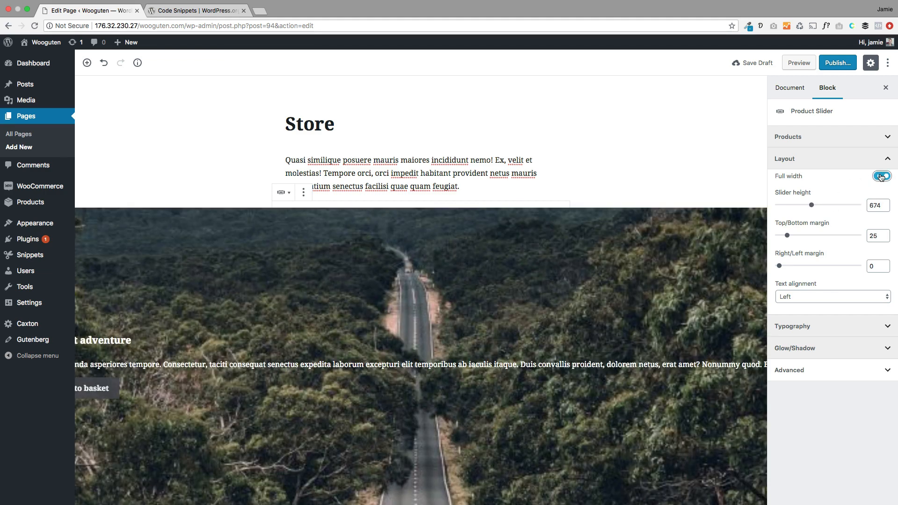
{"action": "left_click", "coordinate": [810, 296]}
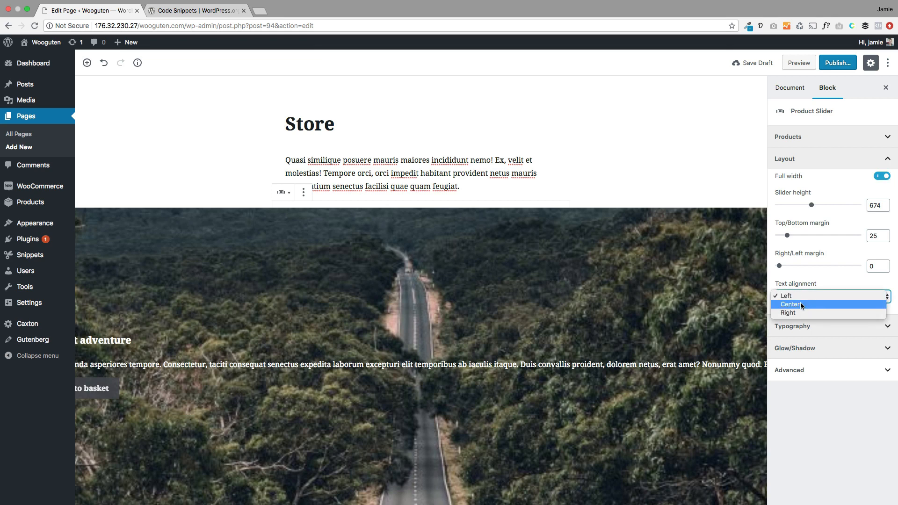
{"action": "left_click", "coordinate": [801, 303]}
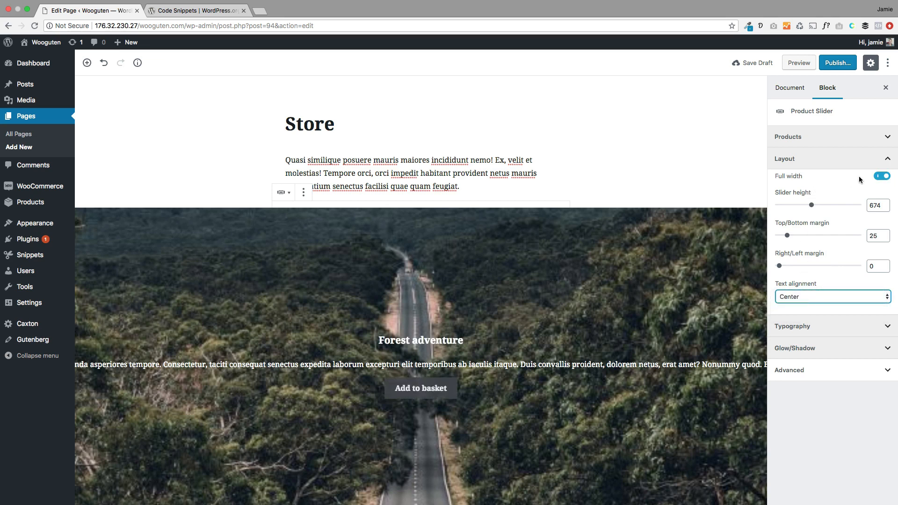
{"action": "left_click", "coordinate": [882, 177]}
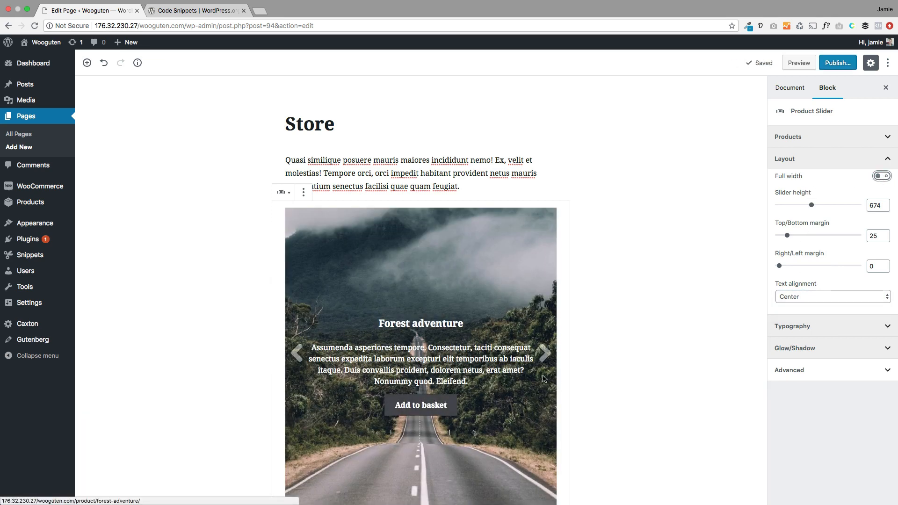
{"action": "scroll", "coordinate": [556, 380], "scroll_direction": "down", "scroll_amount": 3}
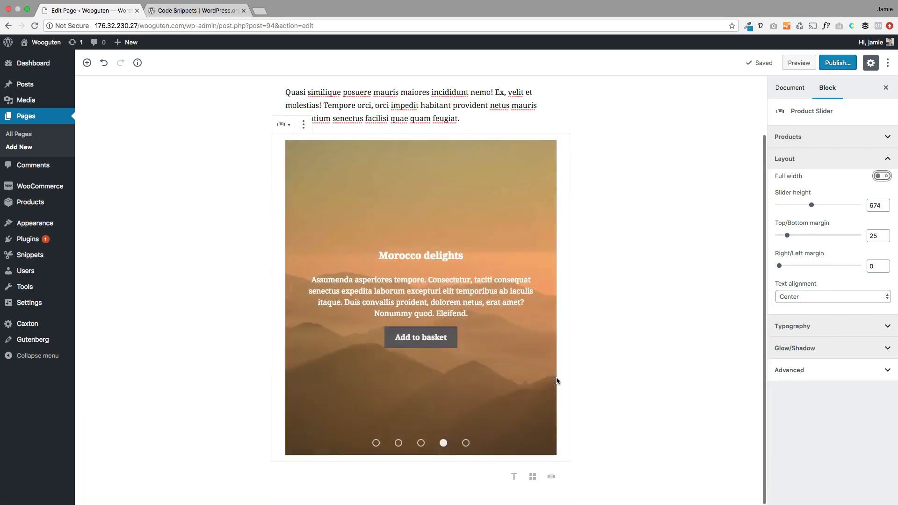
Step: Paste the sample paragraph under the slider and add a 'Featured products' heading below it
{"action": "left_click", "coordinate": [373, 478]}
{"action": "type", "text": "Quasi similique posuere mauris maiores incididunt nemo! Ex, velit et molestias! Tempore orci, orci impedit habitant provident netus mauris praesentium senectus facilisi quae quam feugiat."}
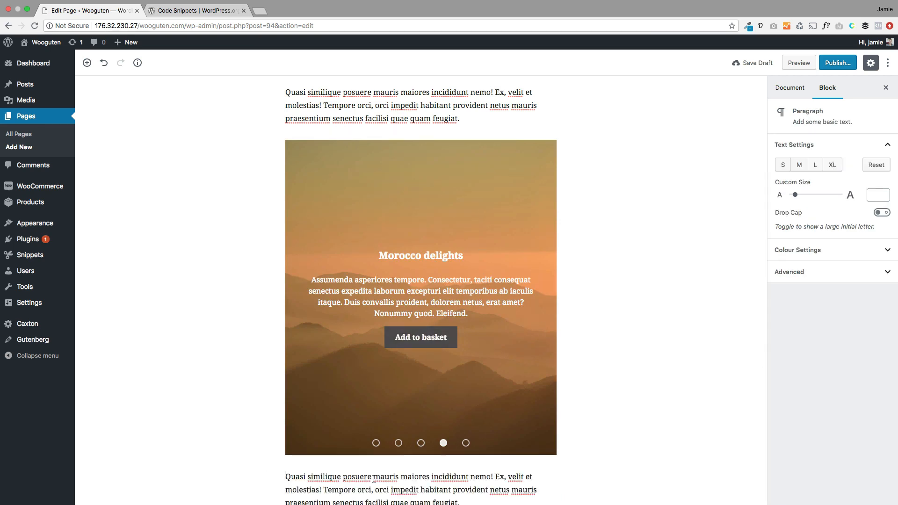
{"action": "scroll", "coordinate": [617, 460], "scroll_direction": "down", "scroll_amount": 2}
{"action": "left_click", "coordinate": [472, 464]}
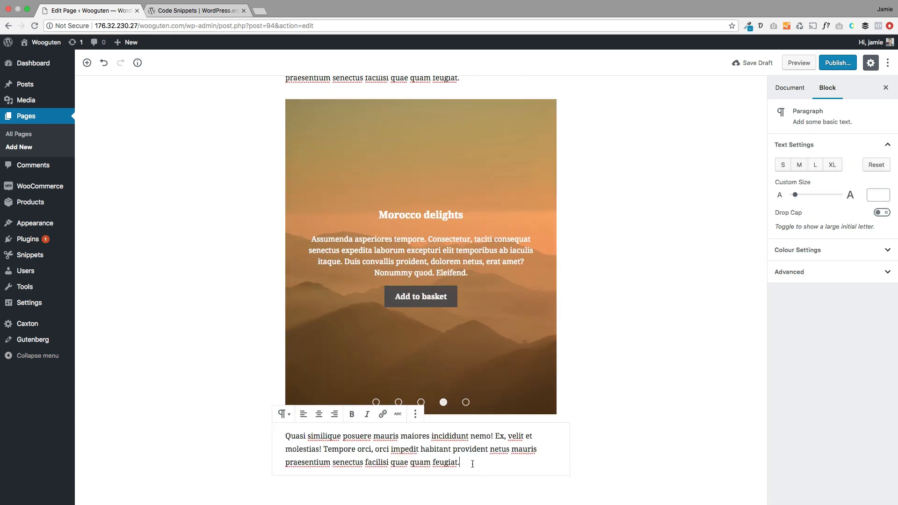
{"action": "key", "text": "Return"}
{"action": "type", "text": "Featured products"}
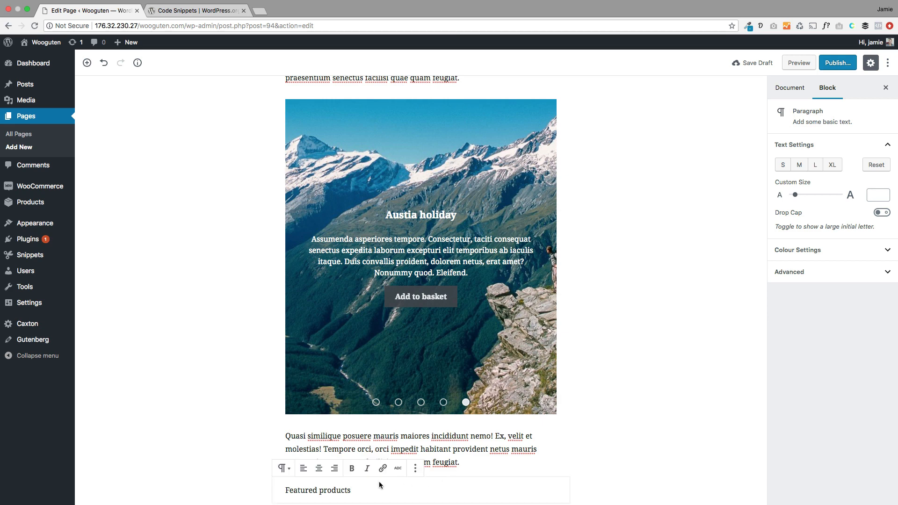
{"action": "left_click", "coordinate": [284, 468]}
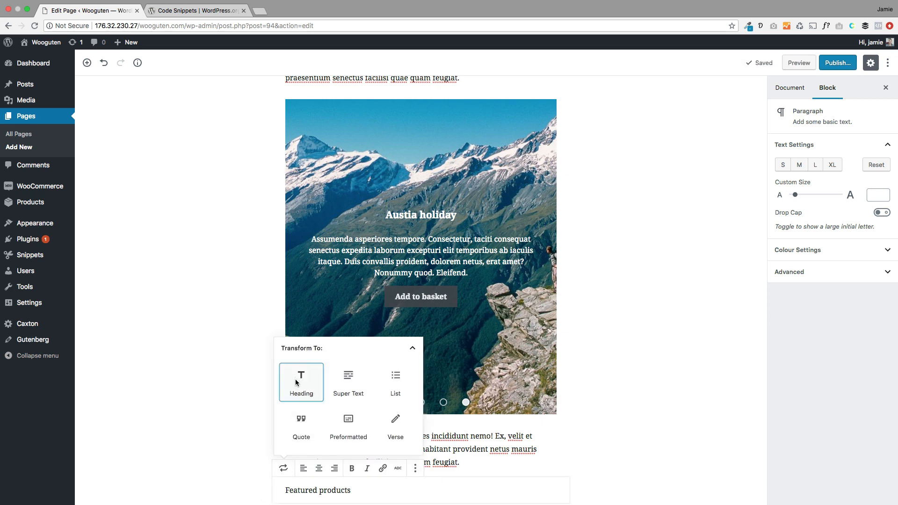
{"action": "left_click", "coordinate": [301, 327]}
{"action": "key", "text": "Return"}
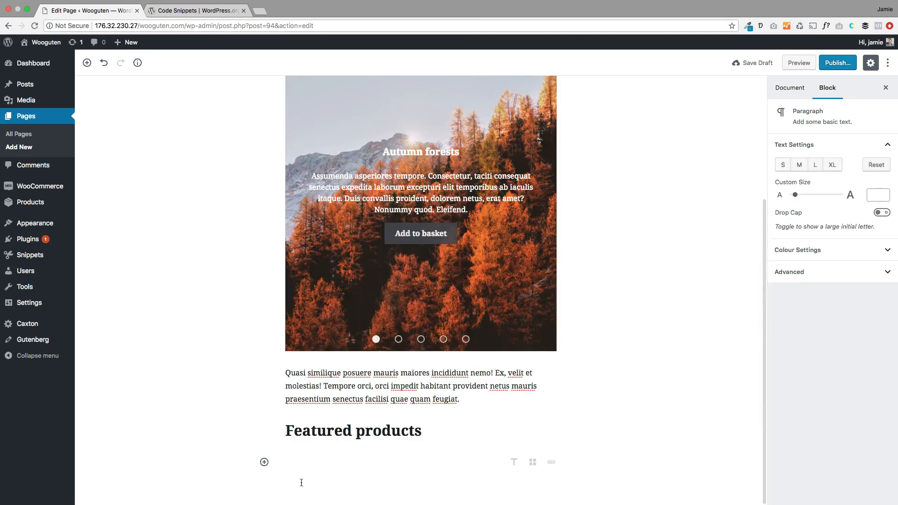
Step: Insert a Storefront Product Square Grid of nine products under the heading
{"action": "left_click", "coordinate": [264, 462]}
{"action": "scroll", "coordinate": [344, 401], "scroll_direction": "down", "scroll_amount": 5}
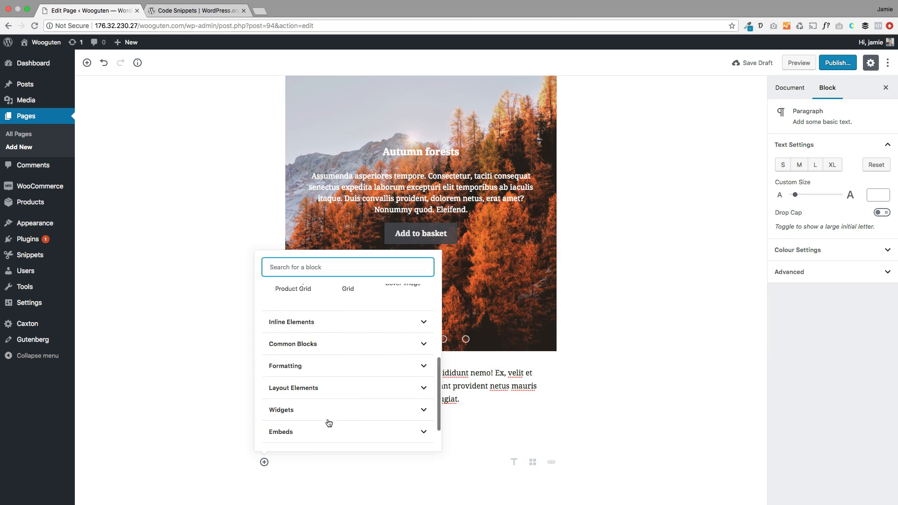
{"action": "scroll", "coordinate": [329, 423], "scroll_direction": "down", "scroll_amount": 2}
{"action": "left_click", "coordinate": [321, 428]}
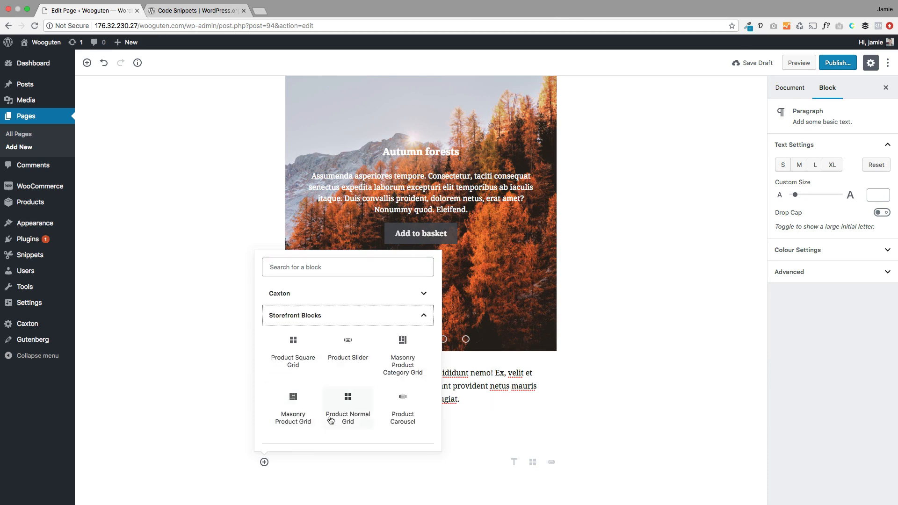
{"action": "left_click", "coordinate": [293, 345]}
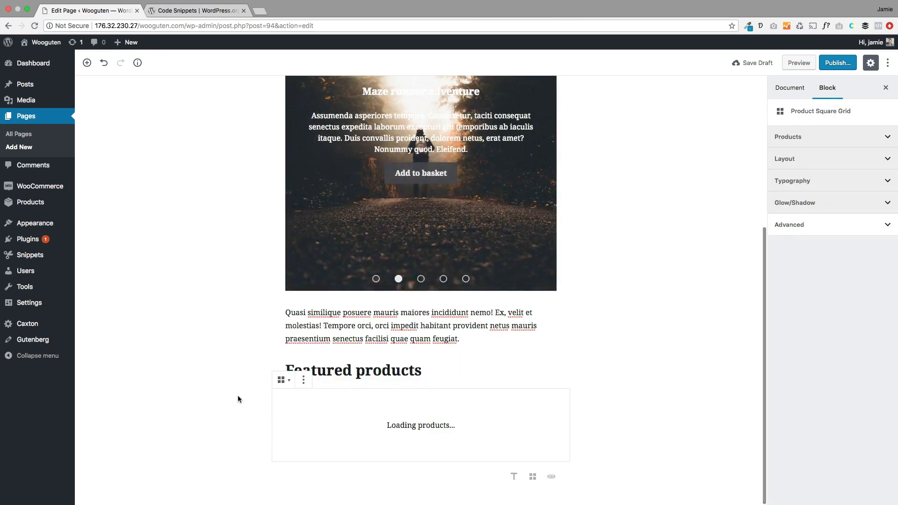
{"action": "scroll", "coordinate": [237, 398], "scroll_direction": "down", "scroll_amount": 3}
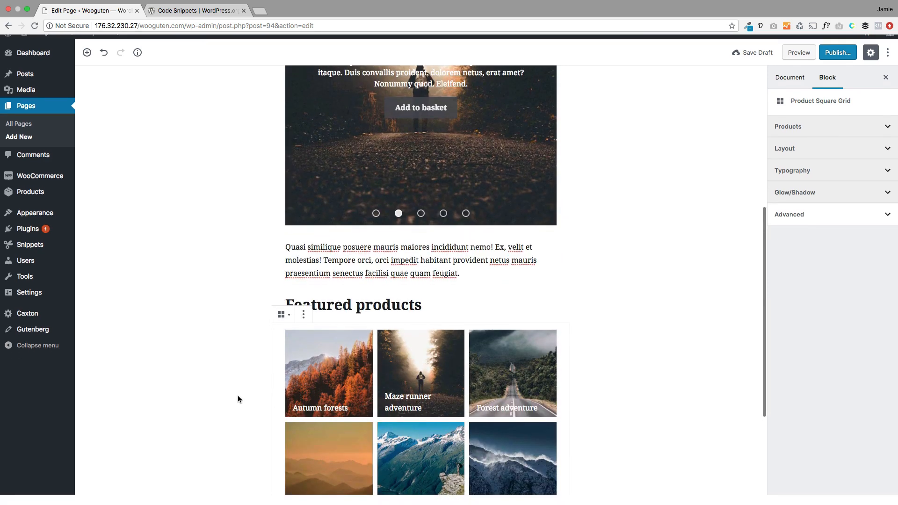
{"action": "scroll", "coordinate": [238, 398], "scroll_direction": "down", "scroll_amount": 3}
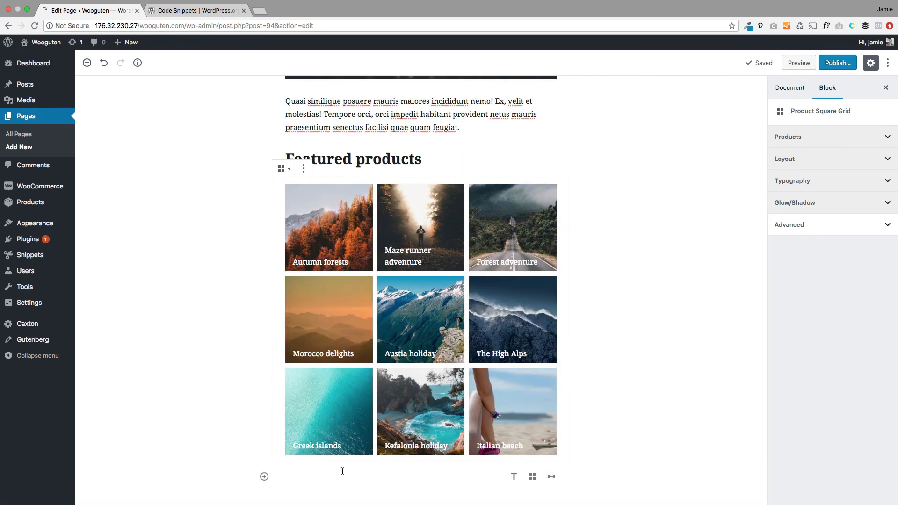
{"action": "left_click", "coordinate": [333, 474]}
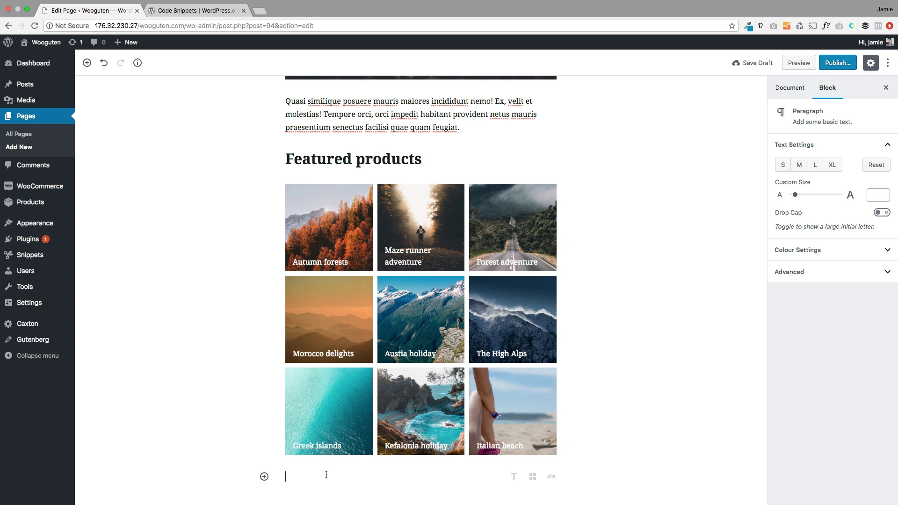
Step: Paste the sample paragraph below the product grid
{"action": "type", "text": "Quasi similique posuere mauris maiores incididunt nemo! Ex, velit et molestias! Tempore orci, orci impedit habitant provident netus mauris praesentium senectus facilisi quae quam feugiat."}
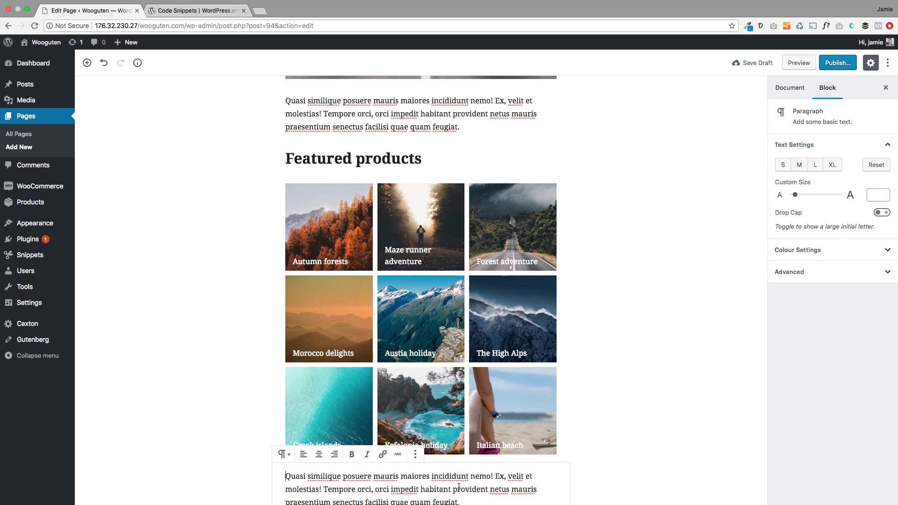
{"action": "scroll", "coordinate": [460, 487], "scroll_direction": "down", "scroll_amount": 1}
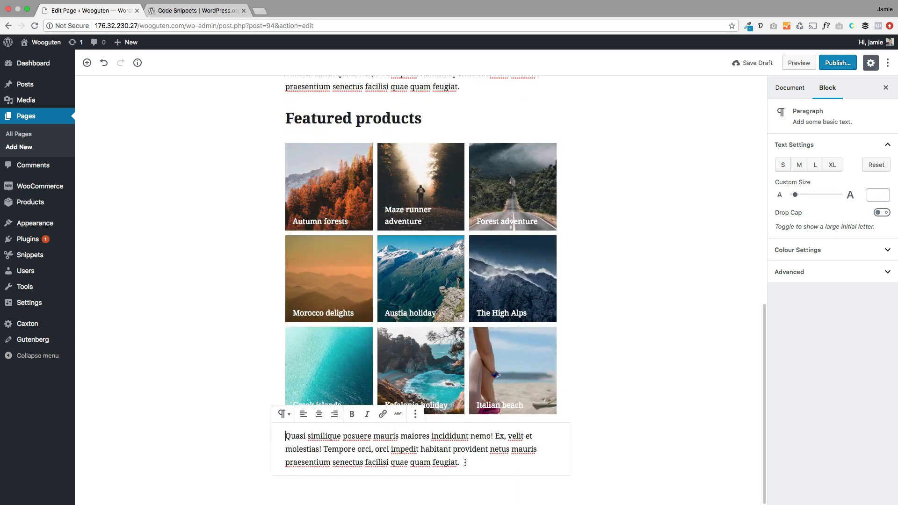
{"action": "key", "text": "Return"}
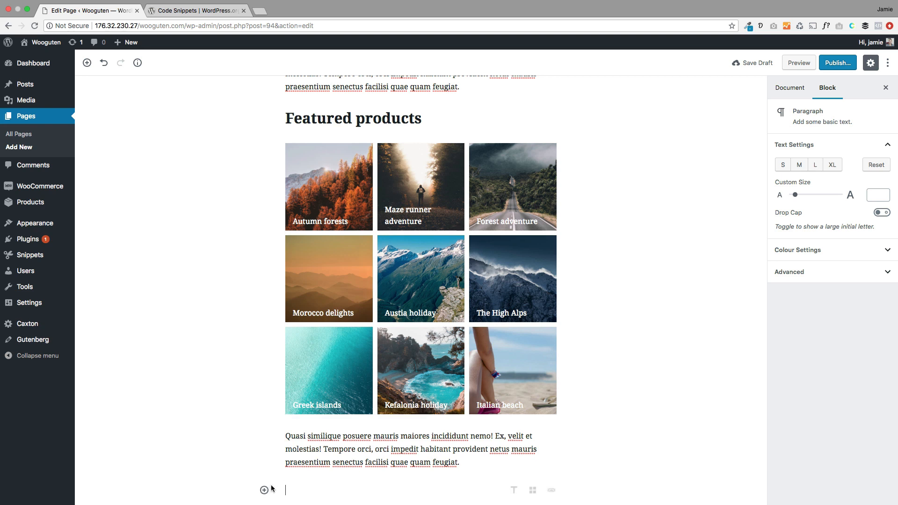
Step: Add a two-column Caxton Layouts section with the sample text pasted into the right column
{"action": "left_click", "coordinate": [264, 490]}
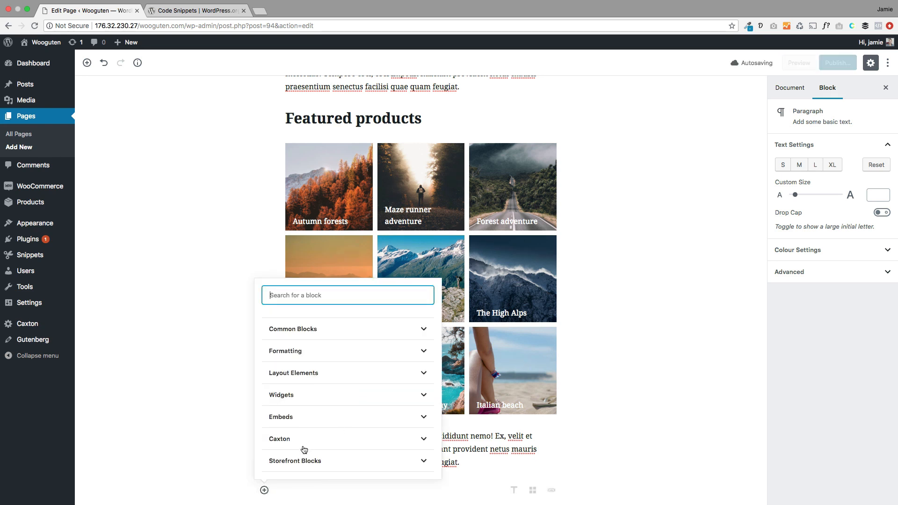
{"action": "left_click", "coordinate": [308, 459]}
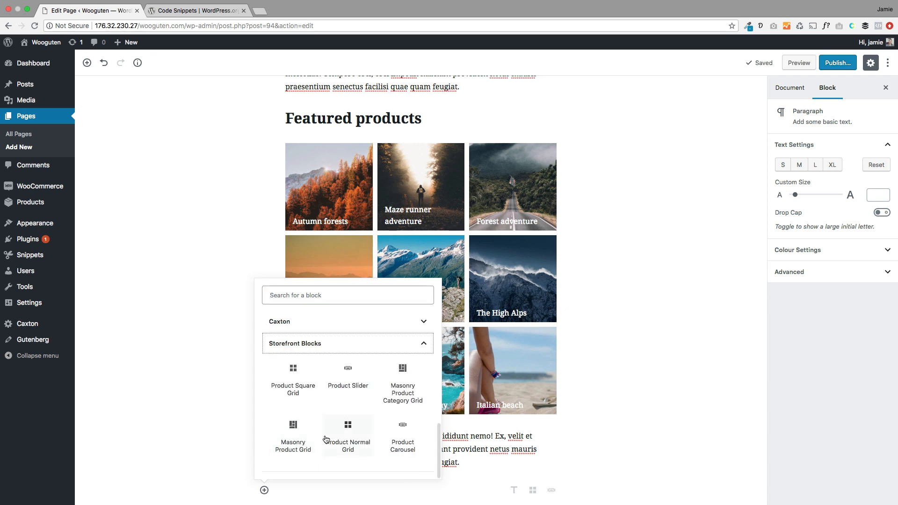
{"action": "left_click", "coordinate": [320, 324]}
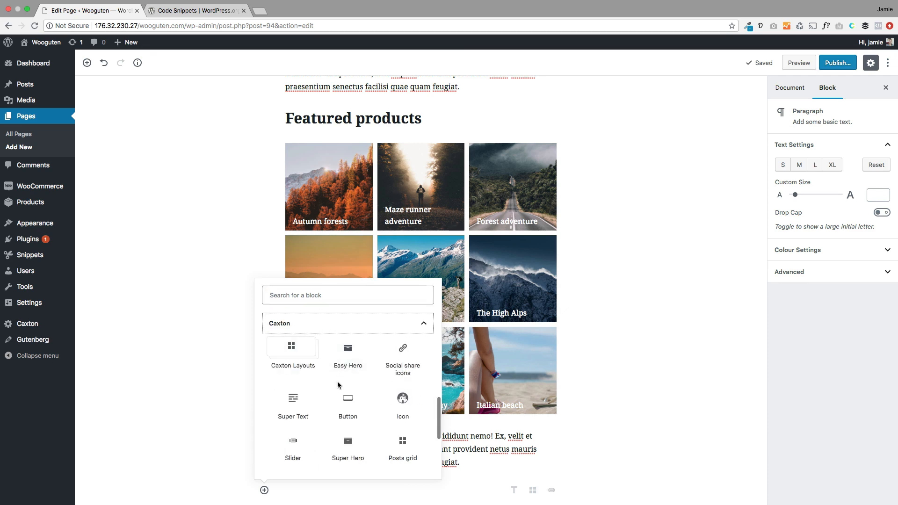
{"action": "left_click", "coordinate": [308, 365]}
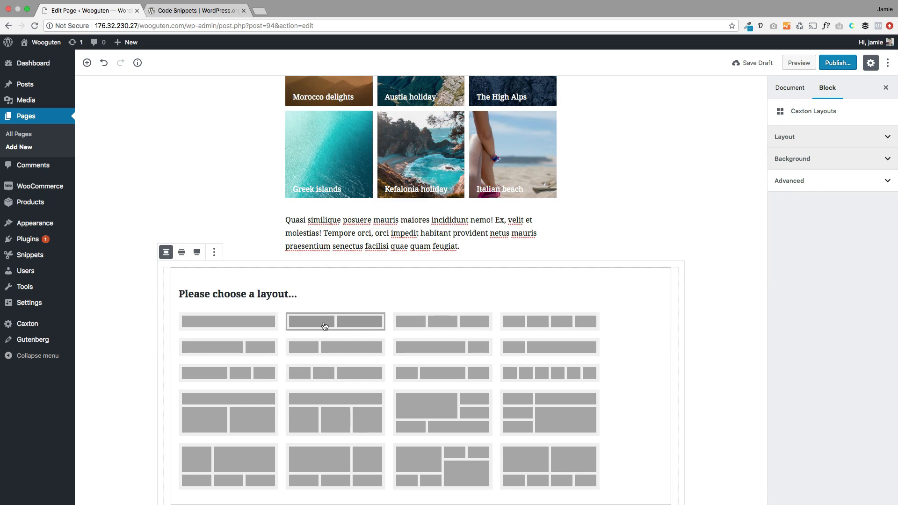
{"action": "left_click", "coordinate": [226, 353]}
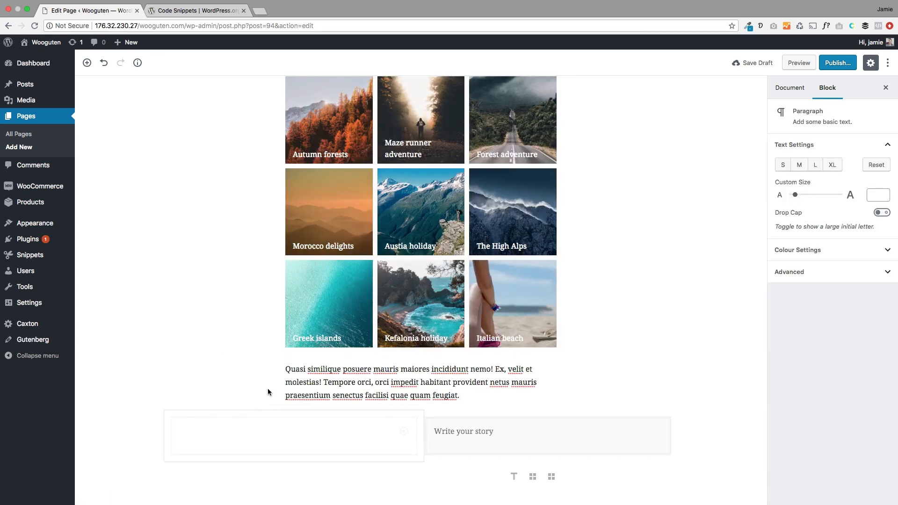
{"action": "left_click", "coordinate": [468, 430]}
{"action": "type", "text": "Quasi similique posuere mauris maiores incididunt nemo! Ex, velit et molestias! Tempore orci, orci impedit habitant provident netus mauris praesentium senectus facilisi quae quam feugiat."}
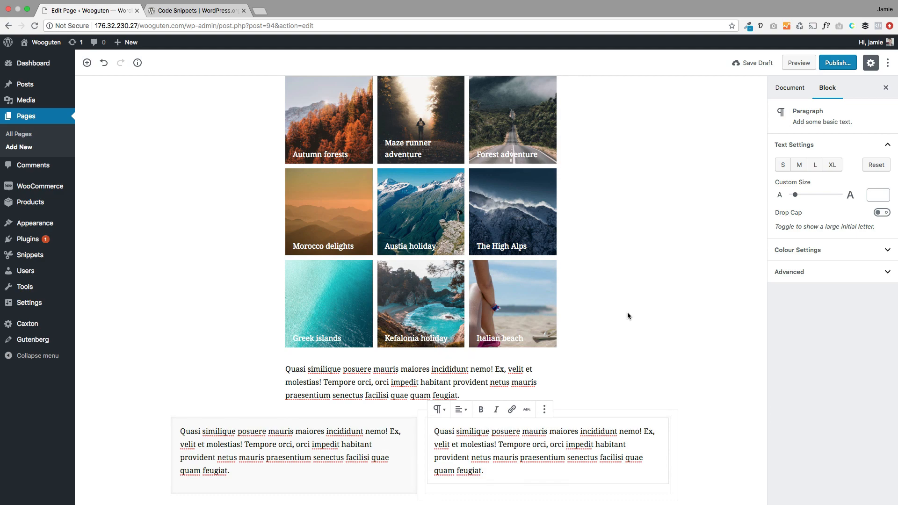
{"action": "scroll", "coordinate": [575, 350], "scroll_direction": "up", "scroll_amount": 15}
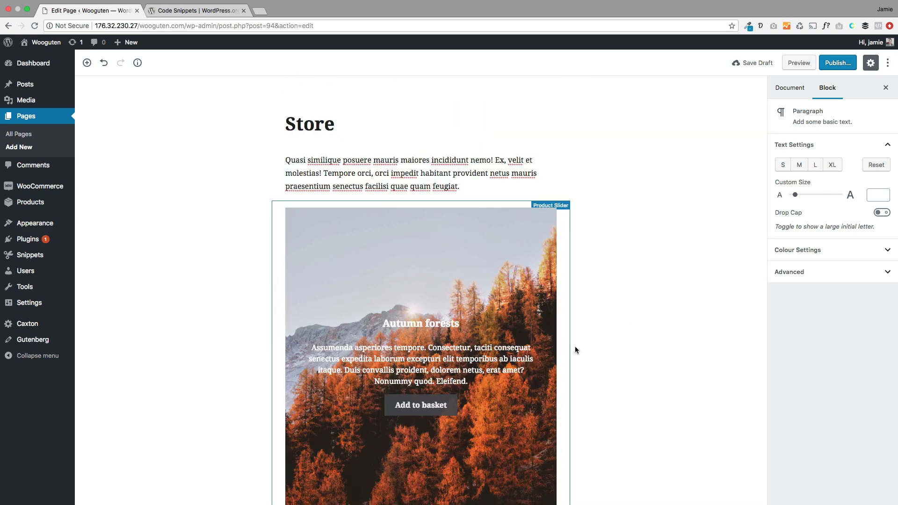
{"action": "scroll", "coordinate": [576, 349], "scroll_direction": "down", "scroll_amount": 6}
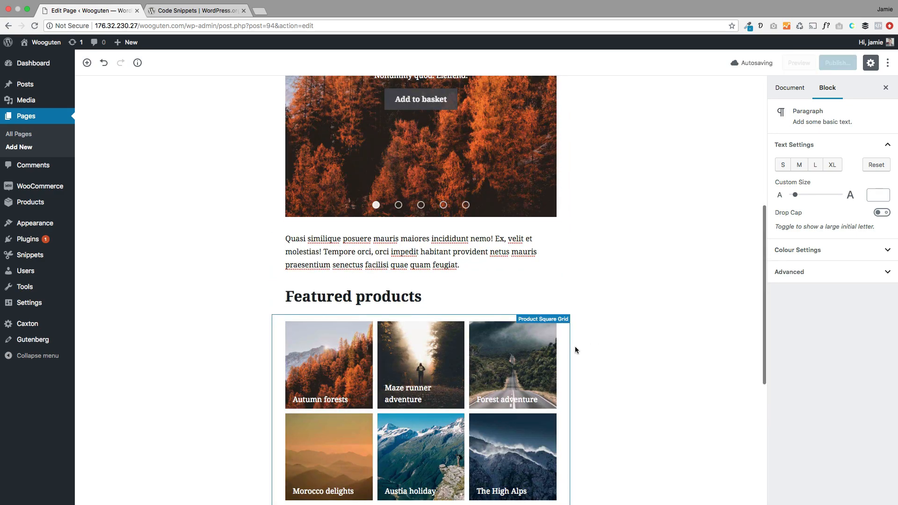
{"action": "scroll", "coordinate": [575, 349], "scroll_direction": "down", "scroll_amount": 6}
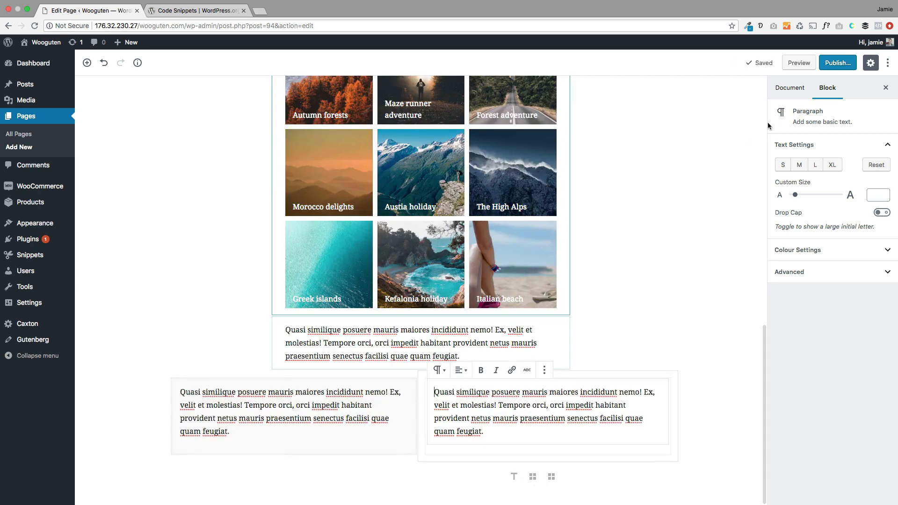
{"action": "scroll", "coordinate": [575, 350], "scroll_direction": "up", "scroll_amount": 10}
Step: Publish the Store page and scroll through the live result
{"action": "left_click", "coordinate": [833, 63]}
{"action": "left_click", "coordinate": [840, 62]}
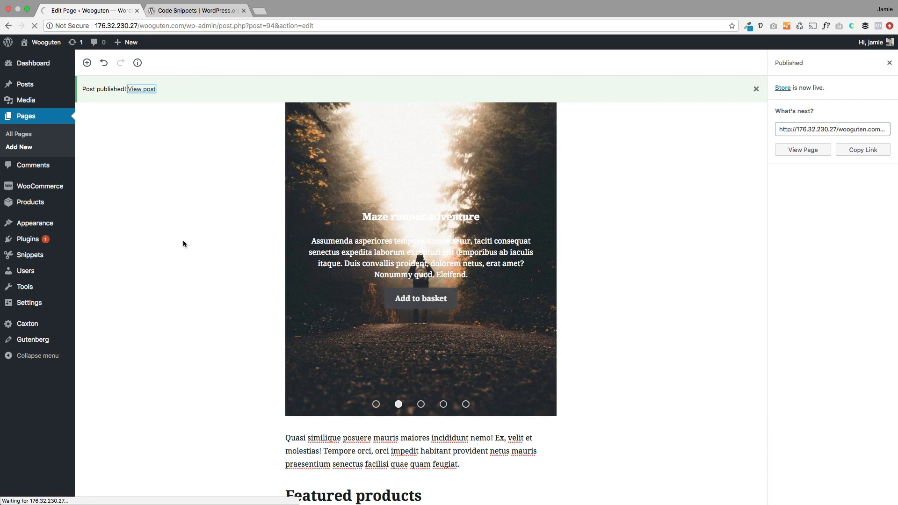
{"action": "scroll", "coordinate": [183, 288], "scroll_direction": "down", "scroll_amount": 3}
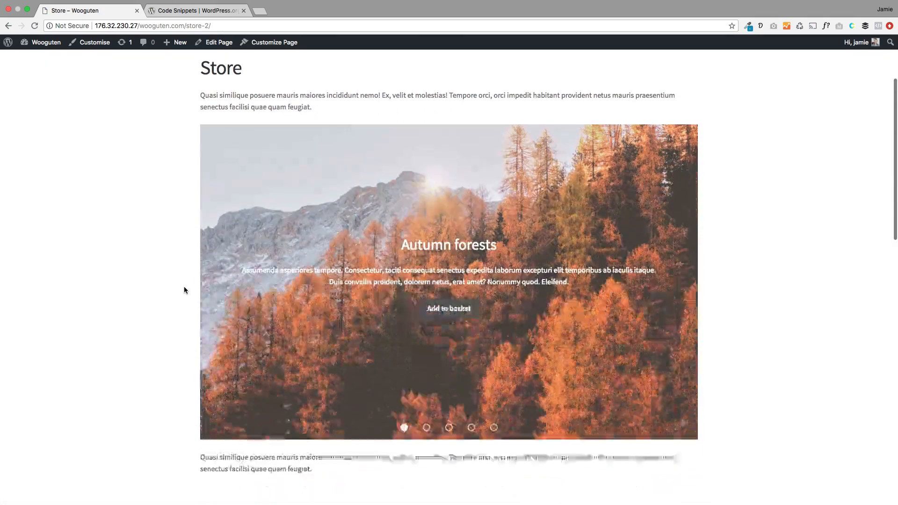
{"action": "scroll", "coordinate": [184, 290], "scroll_direction": "down", "scroll_amount": 7}
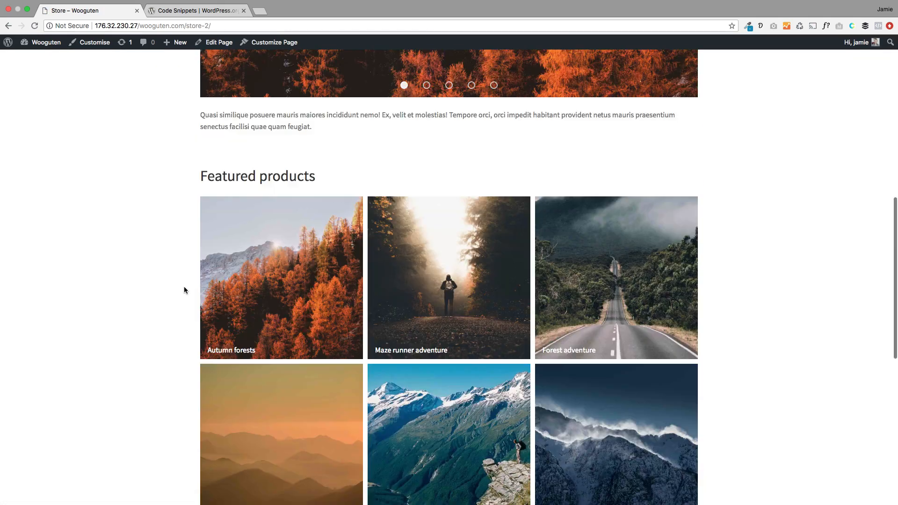
{"action": "scroll", "coordinate": [184, 287], "scroll_direction": "down", "scroll_amount": 3}
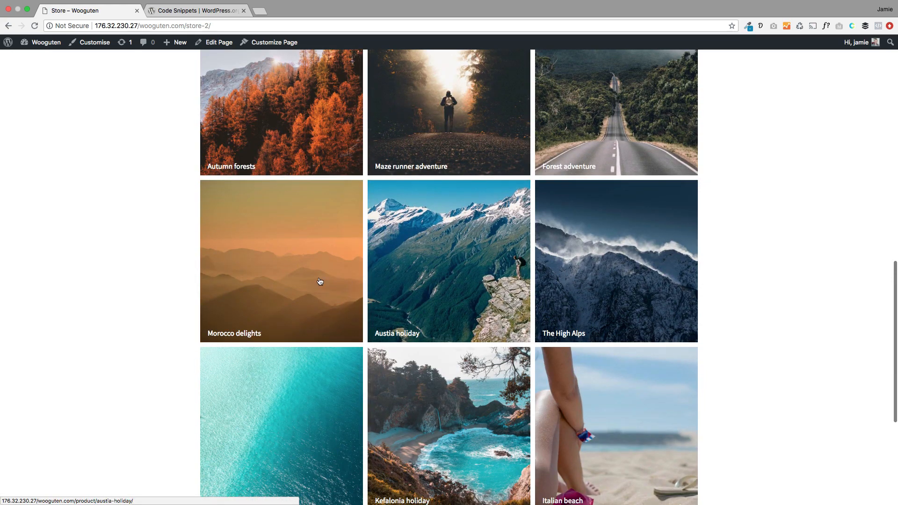
{"action": "scroll", "coordinate": [276, 287], "scroll_direction": "down", "scroll_amount": 5}
{"action": "scroll", "coordinate": [163, 307], "scroll_direction": "up", "scroll_amount": 3}
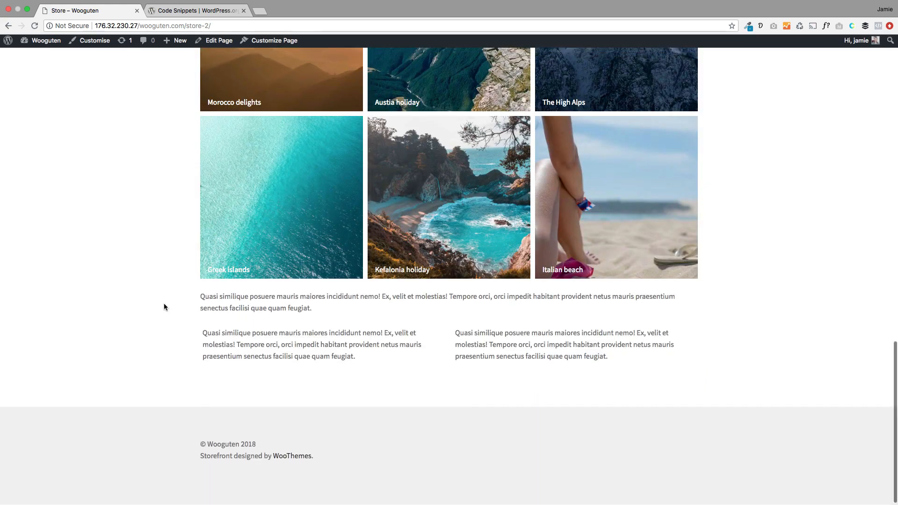
{"action": "scroll", "coordinate": [164, 307], "scroll_direction": "up", "scroll_amount": 12}
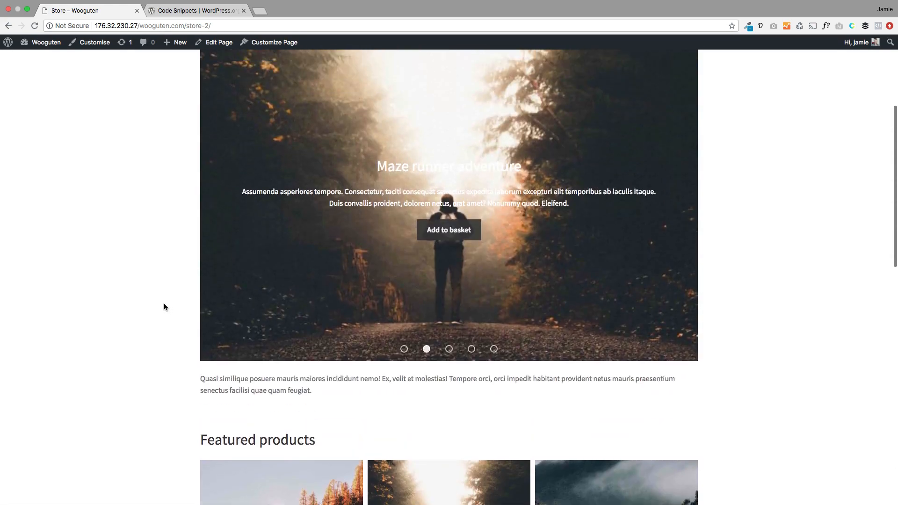
{"action": "scroll", "coordinate": [164, 307], "scroll_direction": "up", "scroll_amount": 2}
{"action": "scroll", "coordinate": [164, 307], "scroll_direction": "up", "scroll_amount": 1}
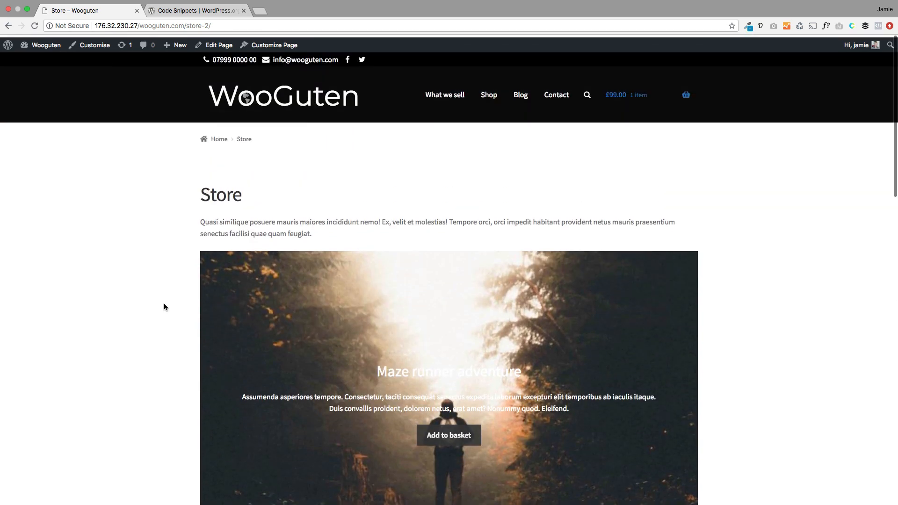
{"action": "scroll", "coordinate": [164, 306], "scroll_direction": "down", "scroll_amount": 3}
{"action": "scroll", "coordinate": [164, 307], "scroll_direction": "down", "scroll_amount": 1}
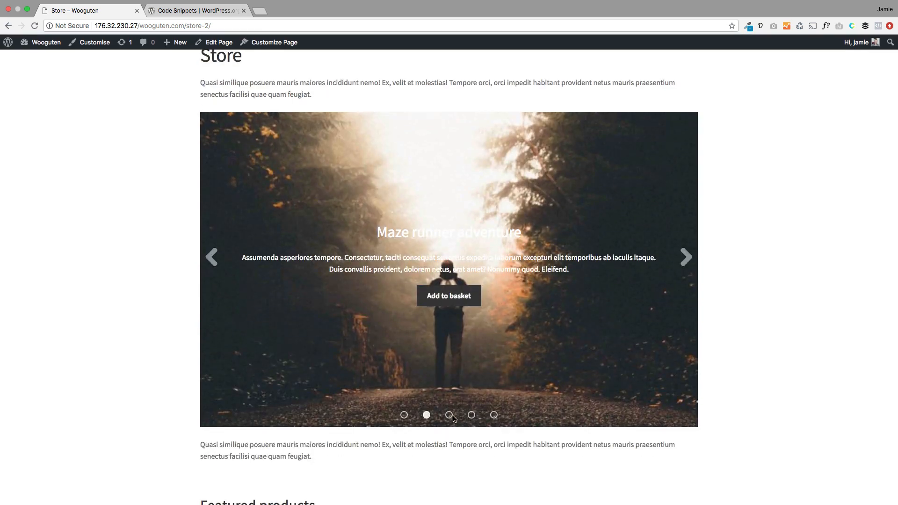
{"action": "scroll", "coordinate": [156, 327], "scroll_direction": "up", "scroll_amount": 9}
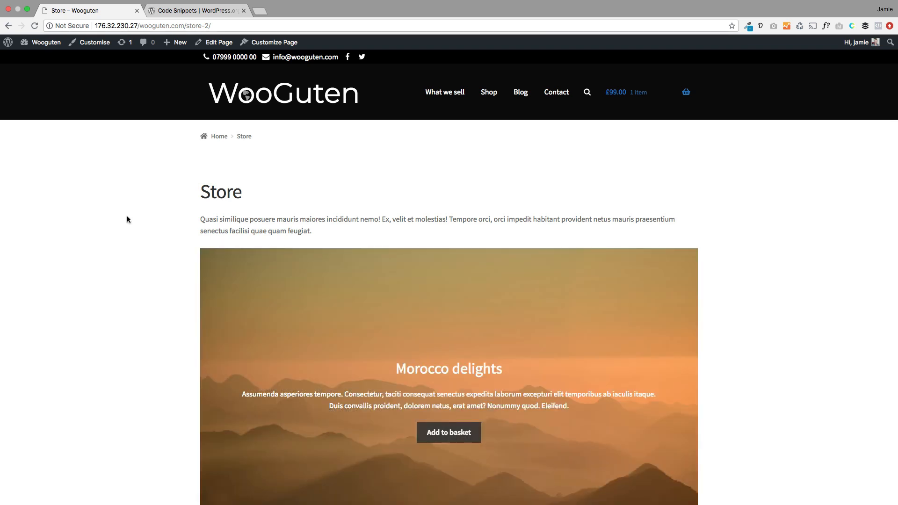
Step: Go to the Shop page from the navigation bar and browse its products
{"action": "left_click", "coordinate": [489, 92]}
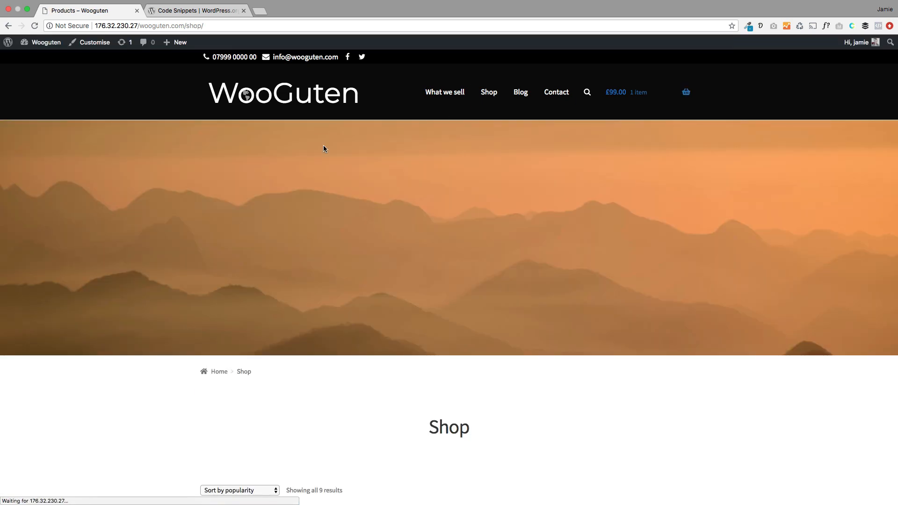
{"action": "scroll", "coordinate": [331, 243], "scroll_direction": "down", "scroll_amount": 5}
{"action": "scroll", "coordinate": [331, 246], "scroll_direction": "down", "scroll_amount": 5}
{"action": "scroll", "coordinate": [341, 264], "scroll_direction": "up", "scroll_amount": 10}
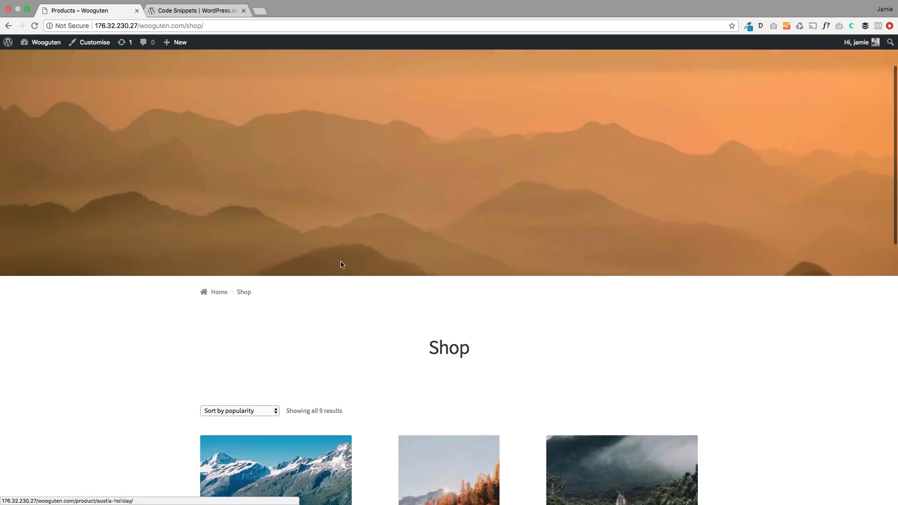
Step: In Appearance > Menus, remove the Shop item from the primary menu
{"action": "mouse_move", "coordinate": [47, 49]}
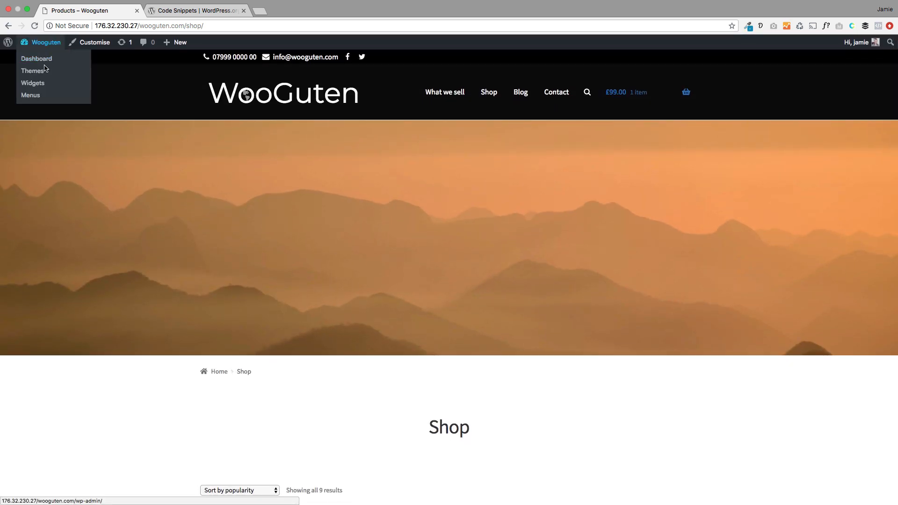
{"action": "left_click", "coordinate": [42, 96]}
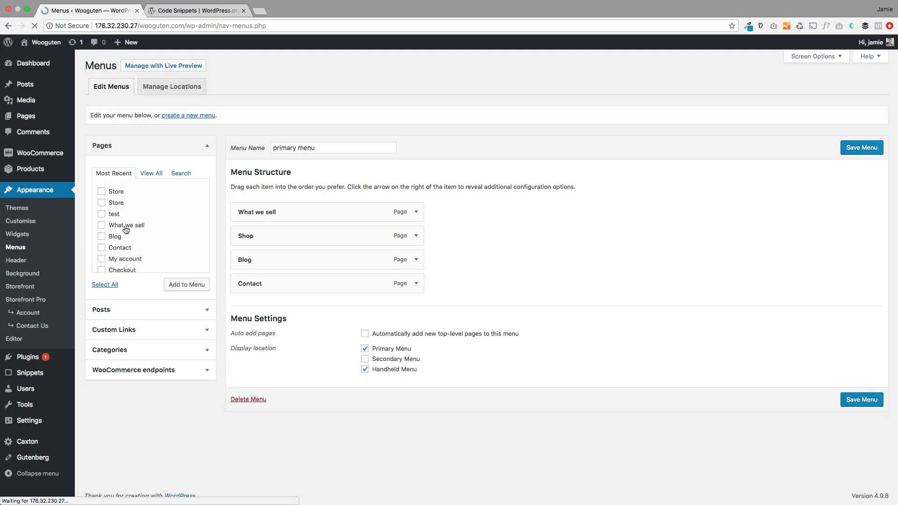
{"action": "left_click", "coordinate": [417, 236]}
{"action": "left_click", "coordinate": [246, 361]}
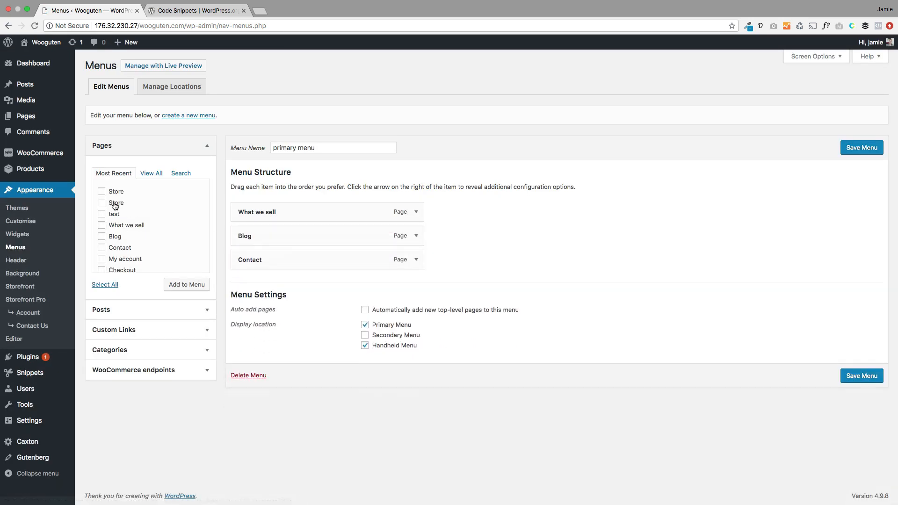
Step: Add the Store page below 'What we sell', save the menu, and visit the site
{"action": "left_click", "coordinate": [101, 192]}
{"action": "left_click", "coordinate": [190, 285]}
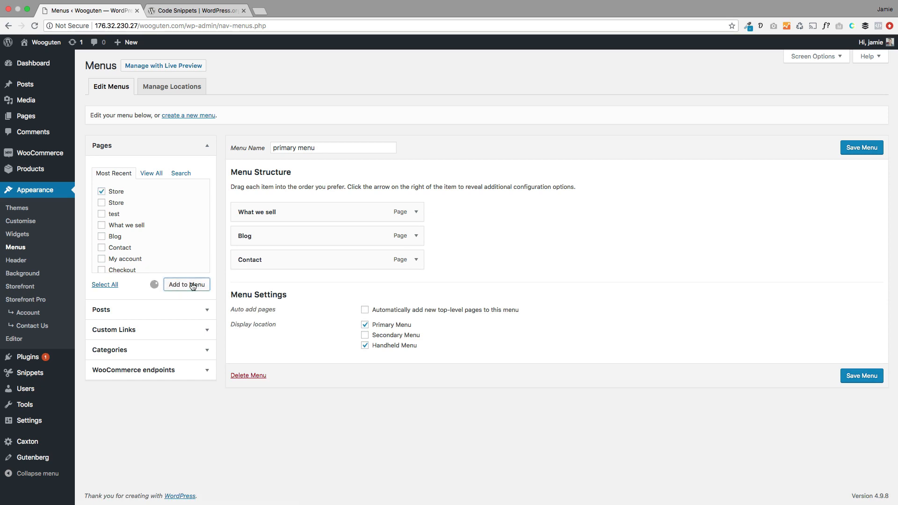
{"action": "left_click_drag", "start_coordinate": [266, 272], "coordinate": [272, 236]}
{"action": "left_click", "coordinate": [861, 150]}
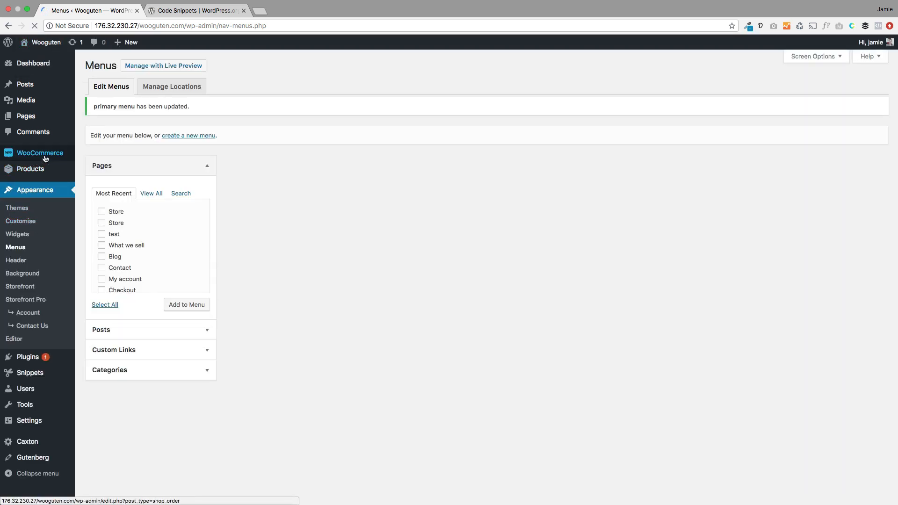
{"action": "left_click", "coordinate": [46, 42]}
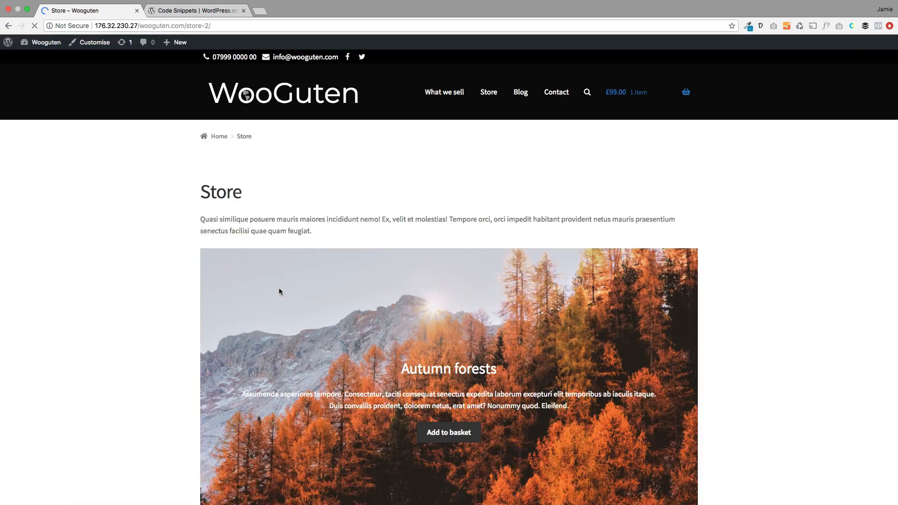
Step: Scroll through the live Store page to check its content
{"action": "scroll", "coordinate": [278, 294], "scroll_direction": "down", "scroll_amount": 5}
{"action": "scroll", "coordinate": [276, 306], "scroll_direction": "down", "scroll_amount": 2}
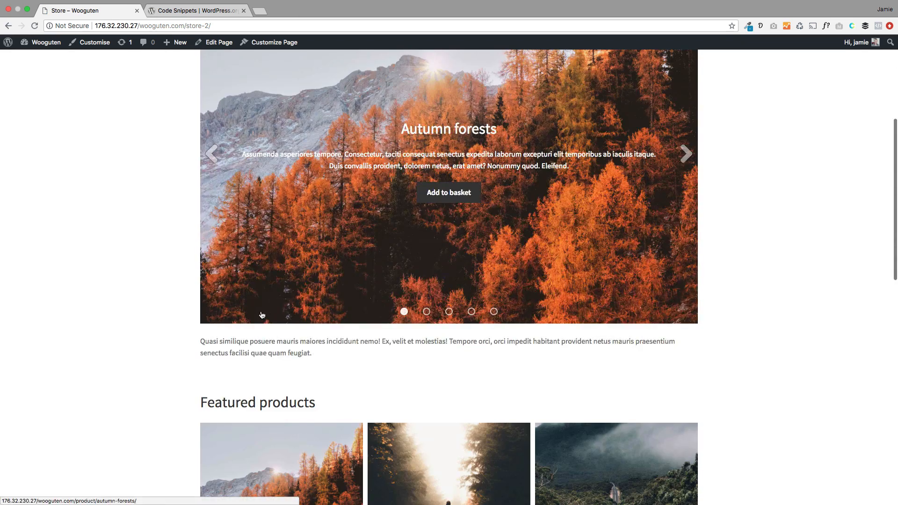
{"action": "scroll", "coordinate": [161, 322], "scroll_direction": "down", "scroll_amount": 3}
{"action": "scroll", "coordinate": [160, 320], "scroll_direction": "down", "scroll_amount": 3}
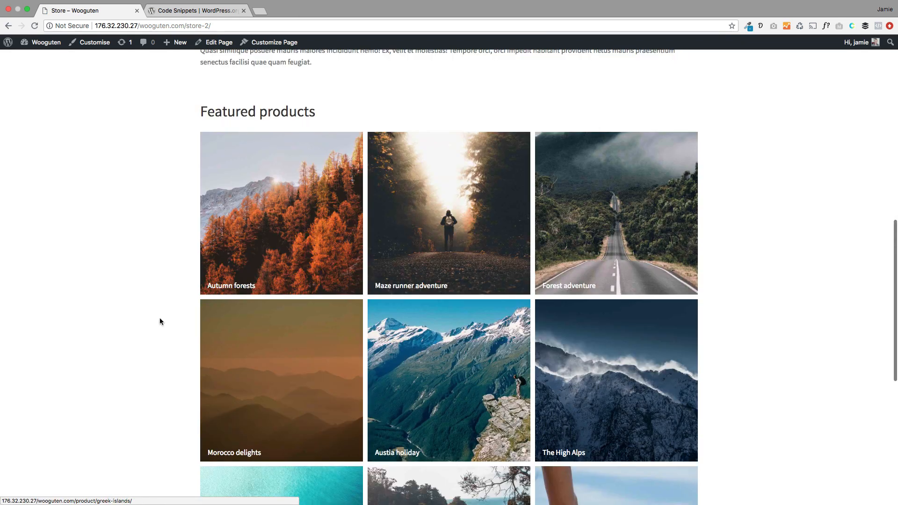
{"action": "scroll", "coordinate": [172, 318], "scroll_direction": "down", "scroll_amount": 8}
{"action": "scroll", "coordinate": [175, 321], "scroll_direction": "up", "scroll_amount": 20}
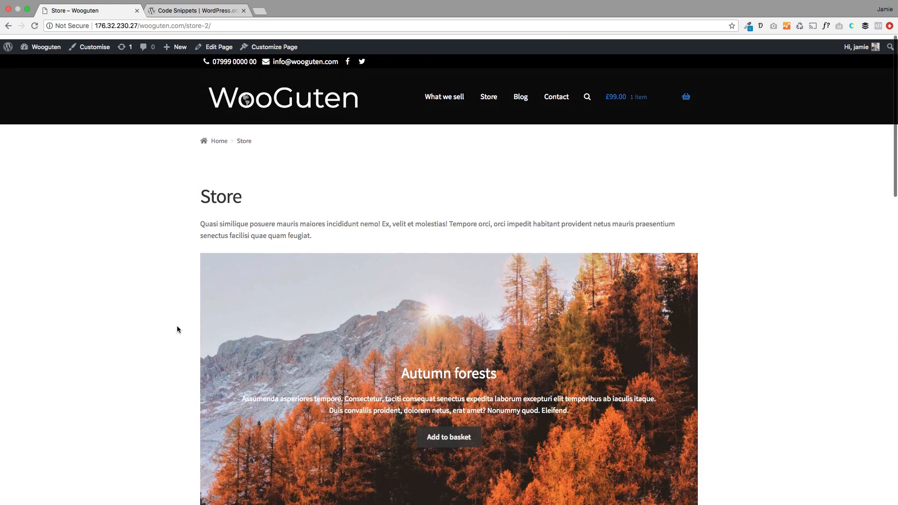
Step: Return to the homepage and open the Beaches category with its three products
{"action": "left_click", "coordinate": [220, 88]}
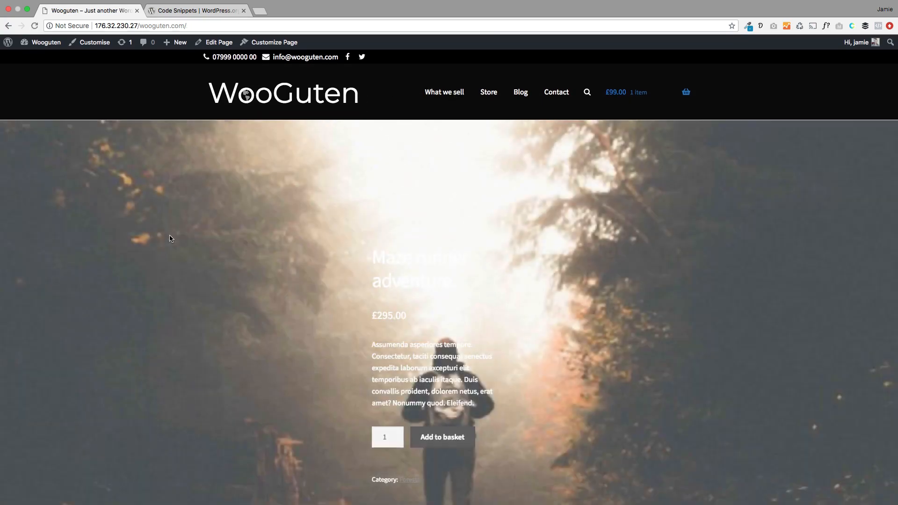
{"action": "scroll", "coordinate": [201, 299], "scroll_direction": "down", "scroll_amount": 2}
{"action": "scroll", "coordinate": [201, 302], "scroll_direction": "down", "scroll_amount": 10}
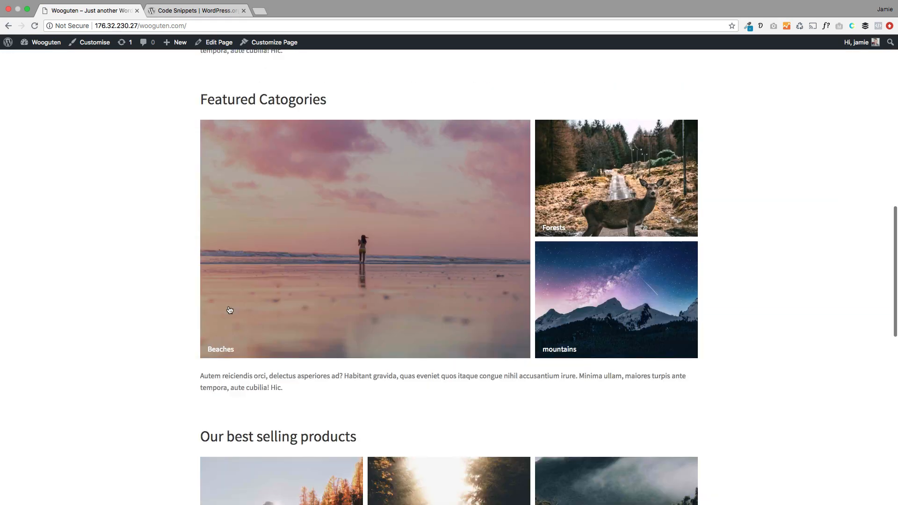
{"action": "left_click", "coordinate": [354, 262]}
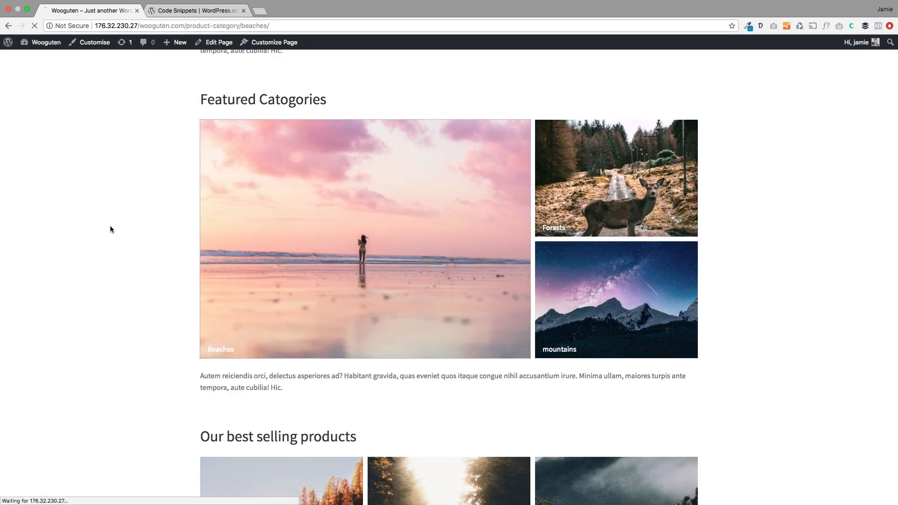
{"action": "scroll", "coordinate": [123, 261], "scroll_direction": "down", "scroll_amount": 5}
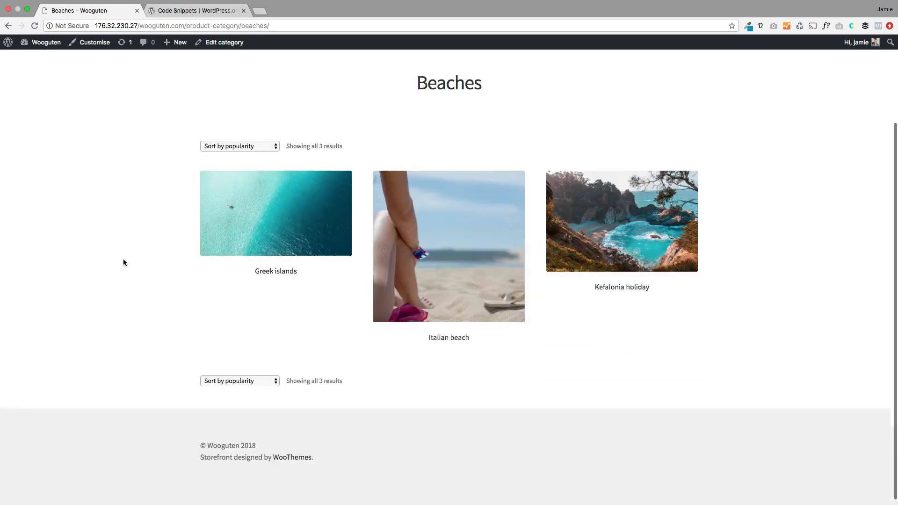
{"action": "scroll", "coordinate": [123, 260], "scroll_direction": "up", "scroll_amount": 5}
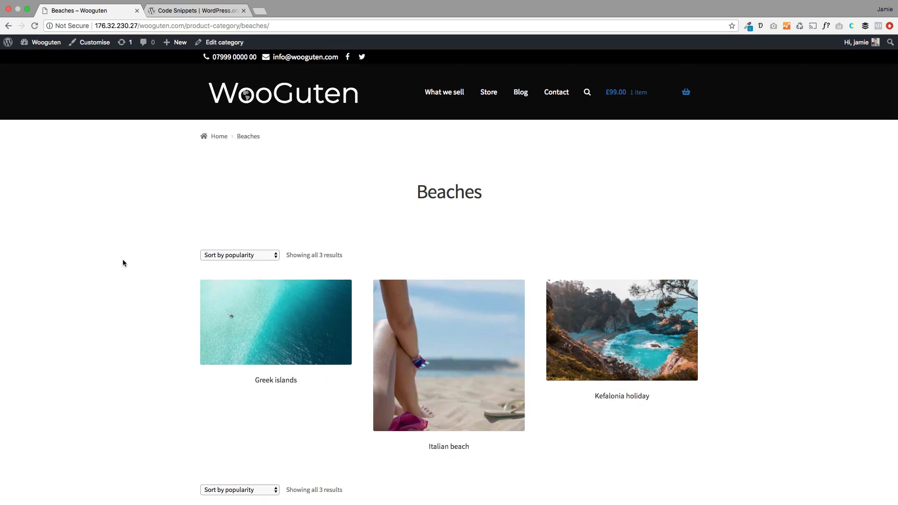
Step: From the Beaches page, open the Customizer's WooCommerce Shop settings to the Product Category Hero Type option
{"action": "left_click", "coordinate": [94, 42]}
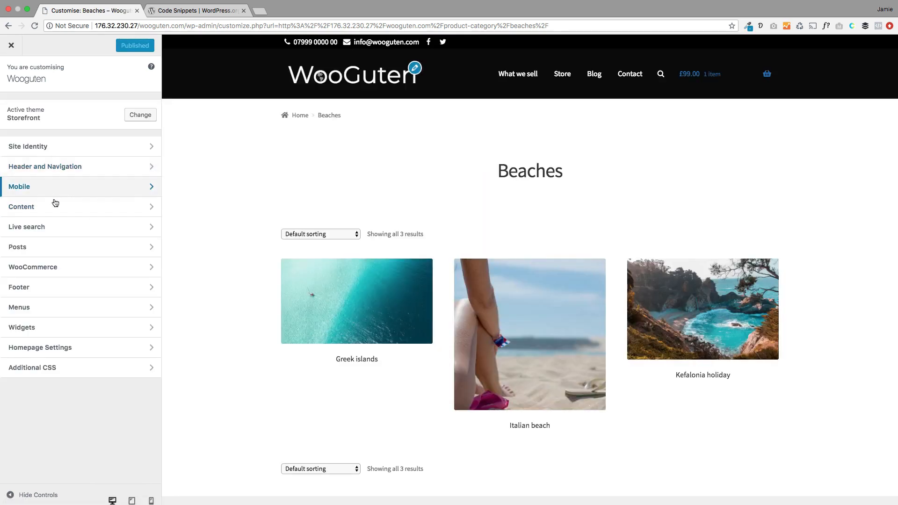
{"action": "left_click", "coordinate": [58, 268]}
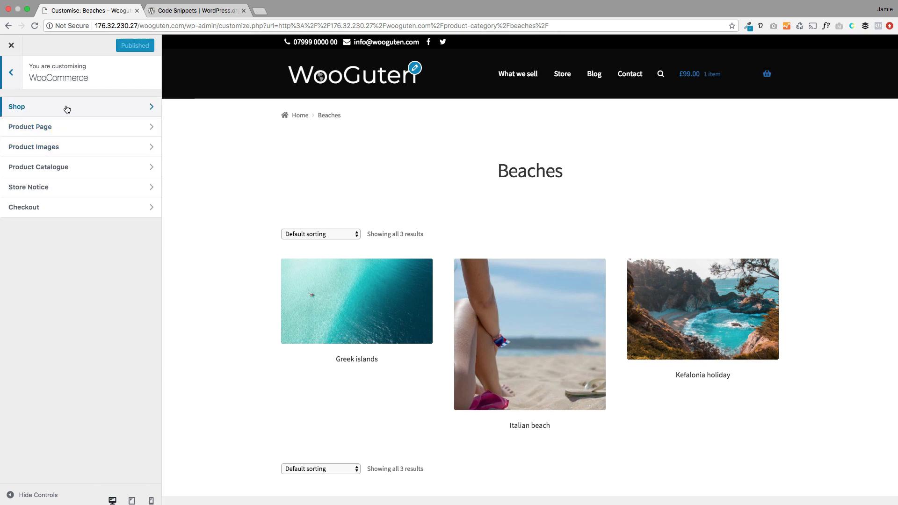
{"action": "left_click", "coordinate": [50, 110]}
{"action": "scroll", "coordinate": [93, 306], "scroll_direction": "down", "scroll_amount": 4}
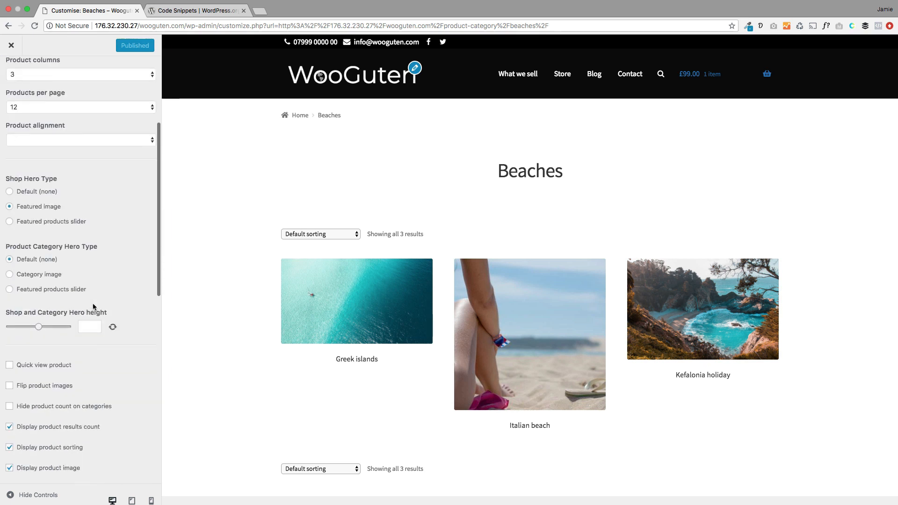
{"action": "left_click_drag", "start_coordinate": [106, 206], "coordinate": [6, 207]}
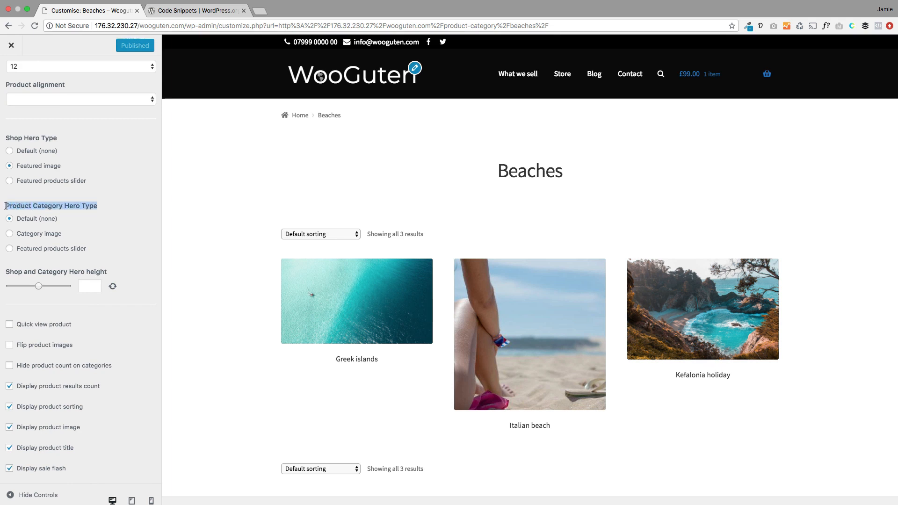
Step: Set the category hero type to Category image, publish, and exit to the live Beaches page
{"action": "left_click", "coordinate": [9, 249]}
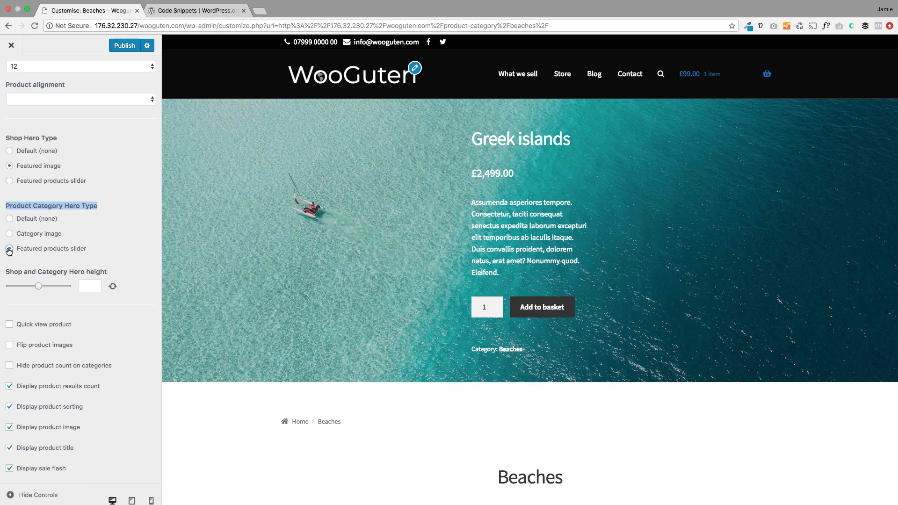
{"action": "scroll", "coordinate": [349, 391], "scroll_direction": "down", "scroll_amount": 5}
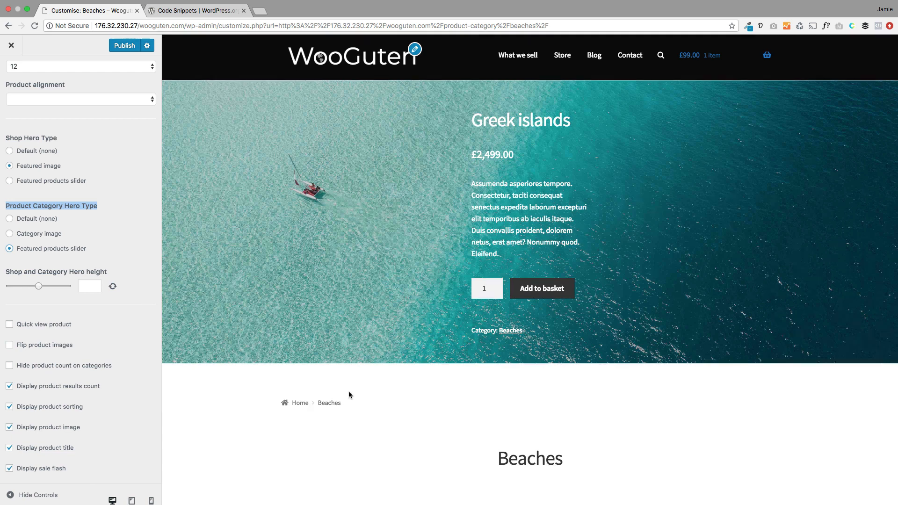
{"action": "scroll", "coordinate": [349, 391], "scroll_direction": "up", "scroll_amount": 5}
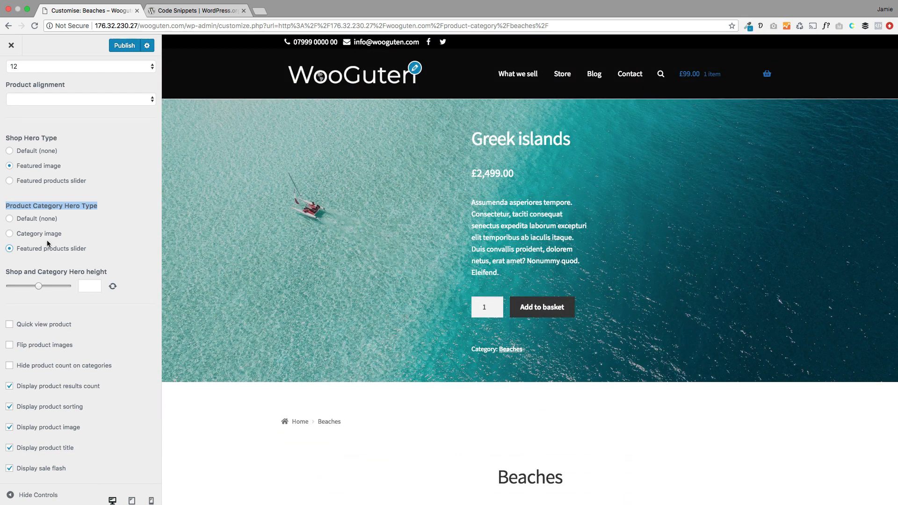
{"action": "left_click", "coordinate": [10, 234]}
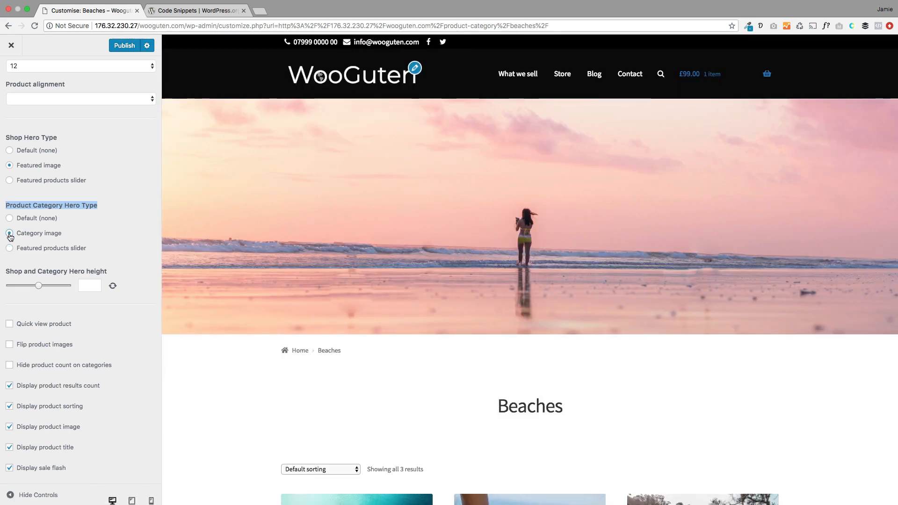
{"action": "left_click", "coordinate": [118, 49]}
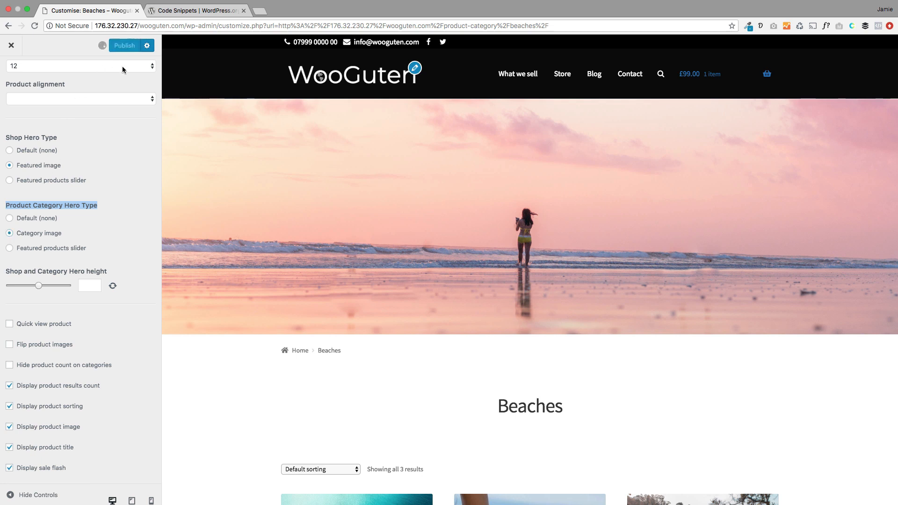
{"action": "left_click", "coordinate": [11, 46]}
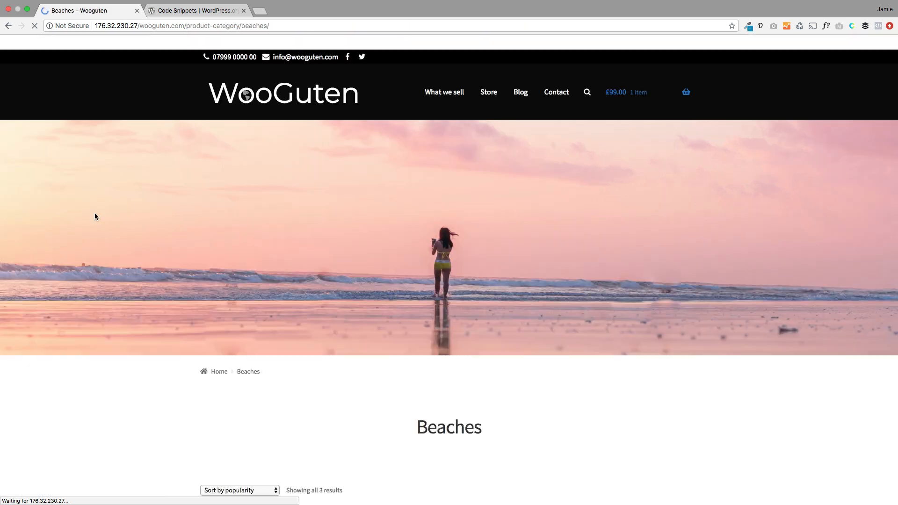
Step: Review the product categories under Products > Categories in the dashboard
{"action": "left_click", "coordinate": [52, 58]}
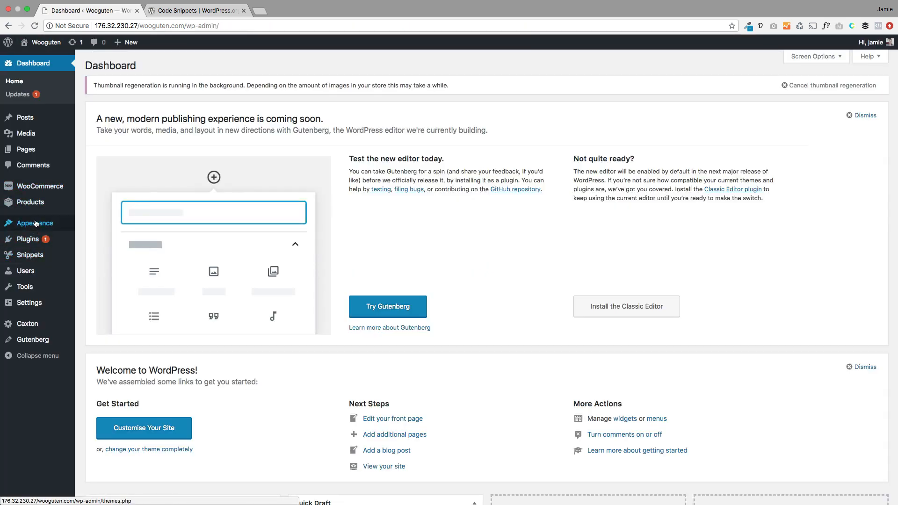
{"action": "mouse_move", "coordinate": [45, 192]}
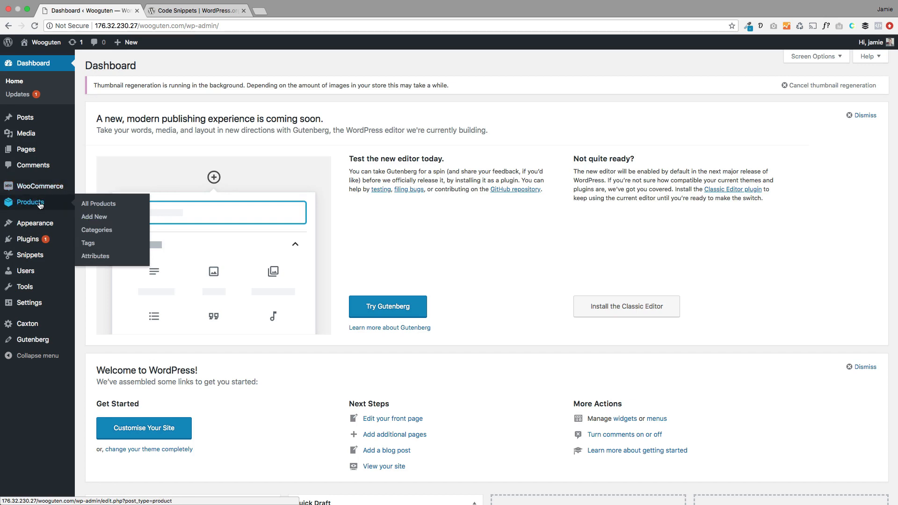
{"action": "left_click", "coordinate": [97, 229]}
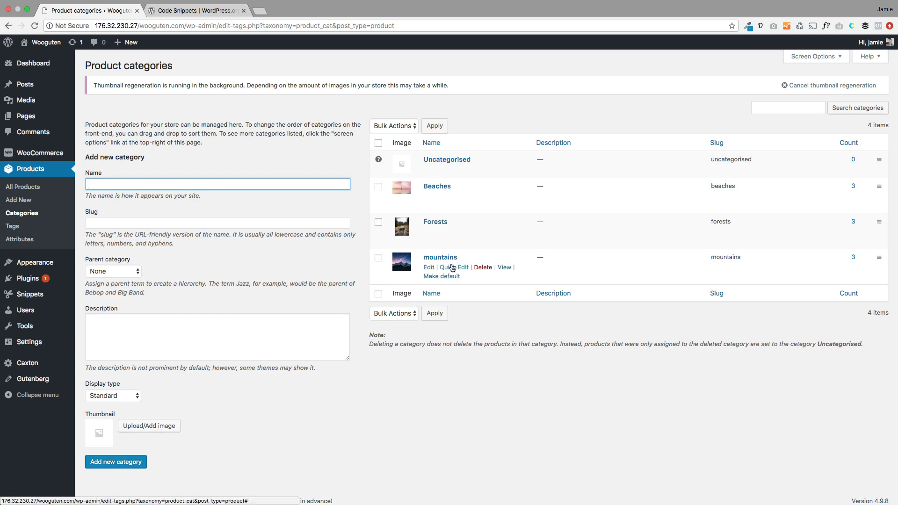
Step: Visit the storefront and open the Forests category page with its deer hero image
{"action": "left_click", "coordinate": [44, 45]}
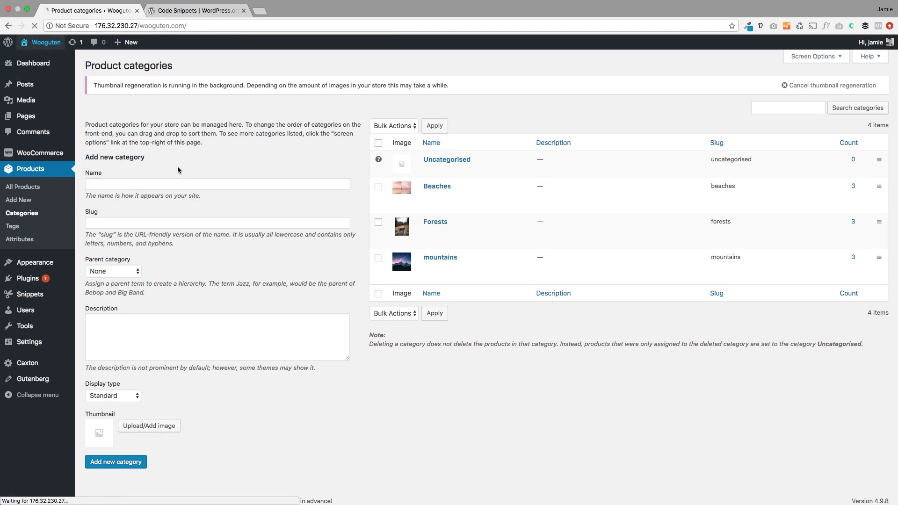
{"action": "scroll", "coordinate": [238, 253], "scroll_direction": "down", "scroll_amount": 10}
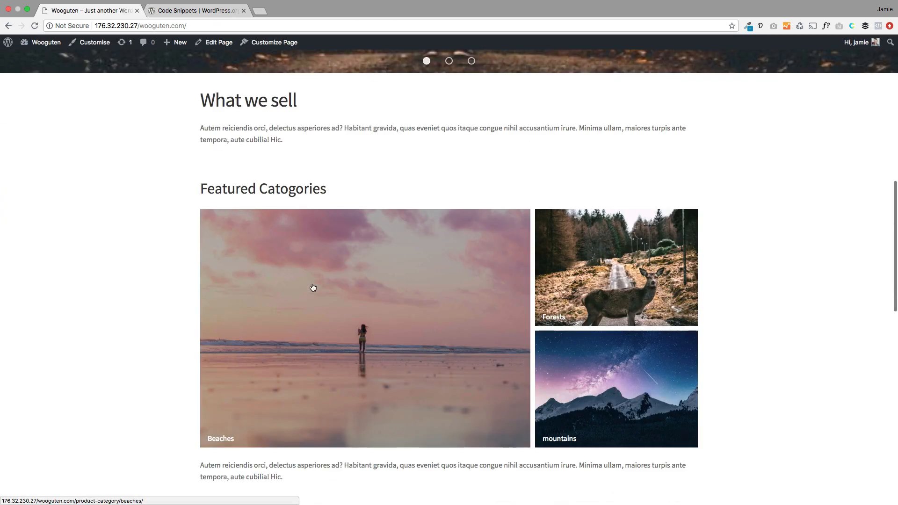
{"action": "left_click", "coordinate": [613, 304]}
{"action": "scroll", "coordinate": [69, 210], "scroll_direction": "down", "scroll_amount": 1}
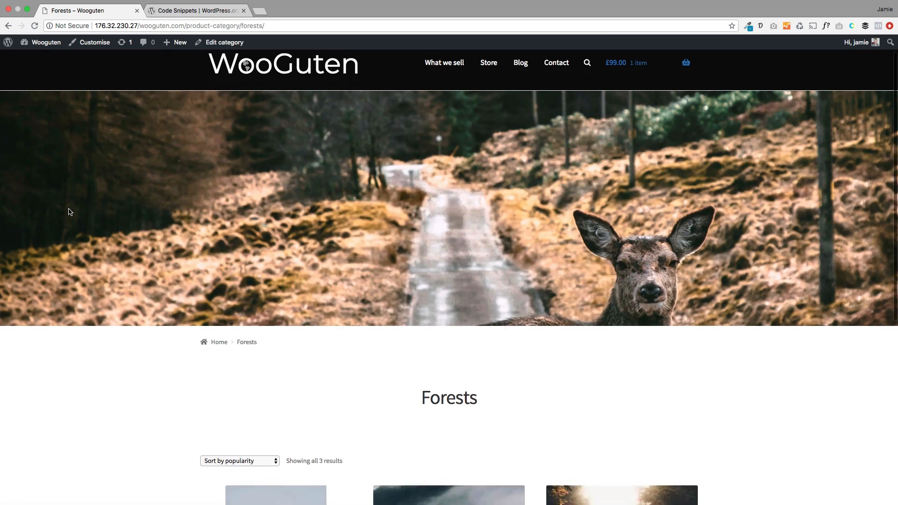
{"action": "scroll", "coordinate": [70, 210], "scroll_direction": "up", "scroll_amount": 1}
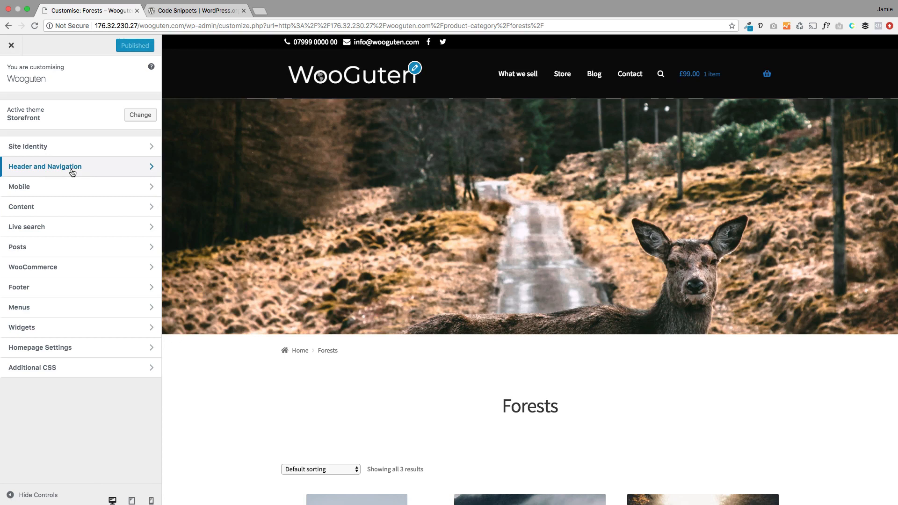
Step: Raise the WooCommerce Shop and Category Hero height slider to 705 and publish
{"action": "left_click", "coordinate": [70, 266]}
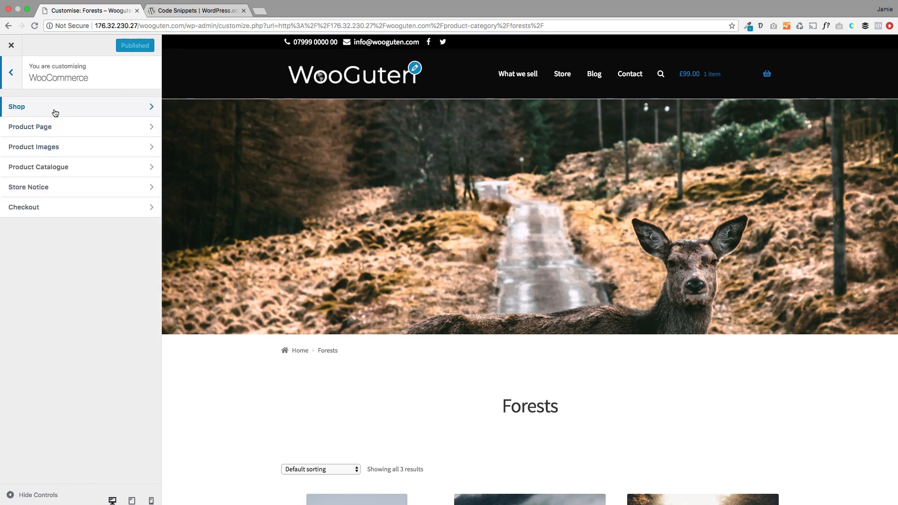
{"action": "left_click", "coordinate": [55, 113]}
{"action": "scroll", "coordinate": [77, 335], "scroll_direction": "down", "scroll_amount": 6}
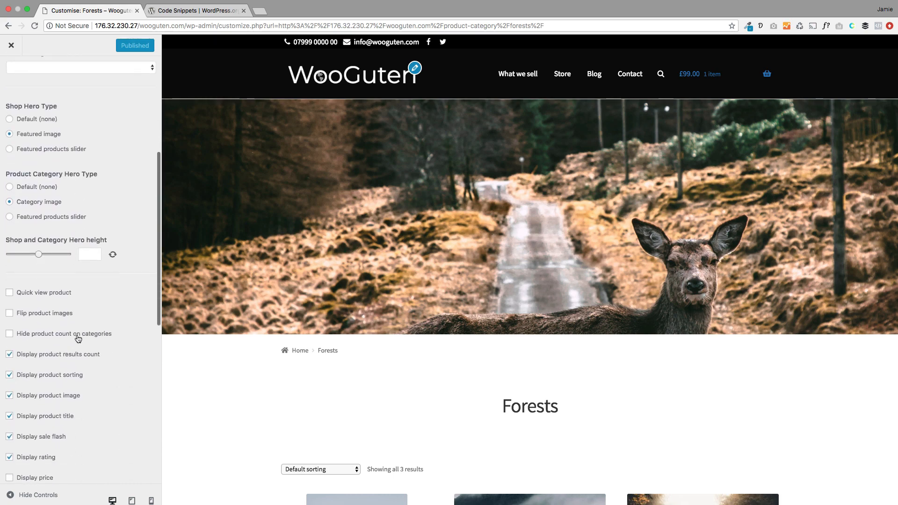
{"action": "scroll", "coordinate": [78, 339], "scroll_direction": "down", "scroll_amount": 1}
{"action": "left_click_drag", "start_coordinate": [38, 230], "coordinate": [46, 229]}
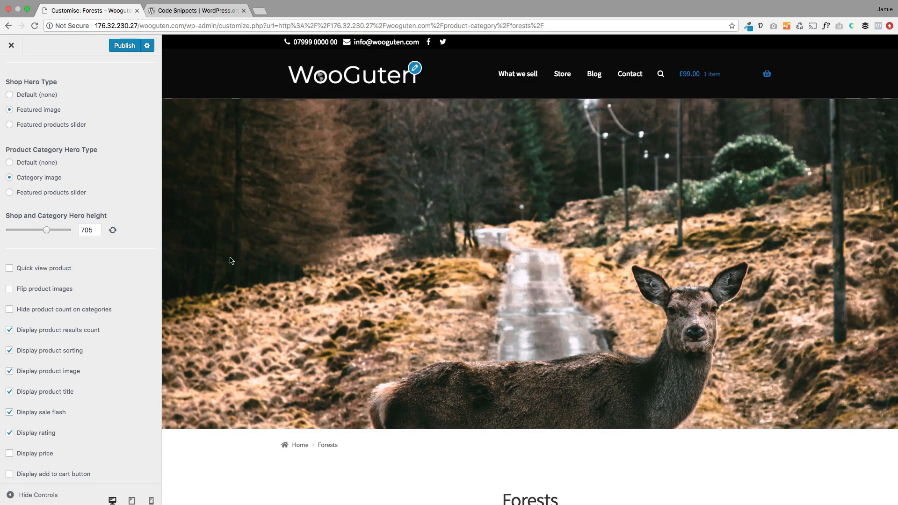
{"action": "scroll", "coordinate": [229, 257], "scroll_direction": "down", "scroll_amount": 5}
{"action": "scroll", "coordinate": [211, 244], "scroll_direction": "up", "scroll_amount": 4}
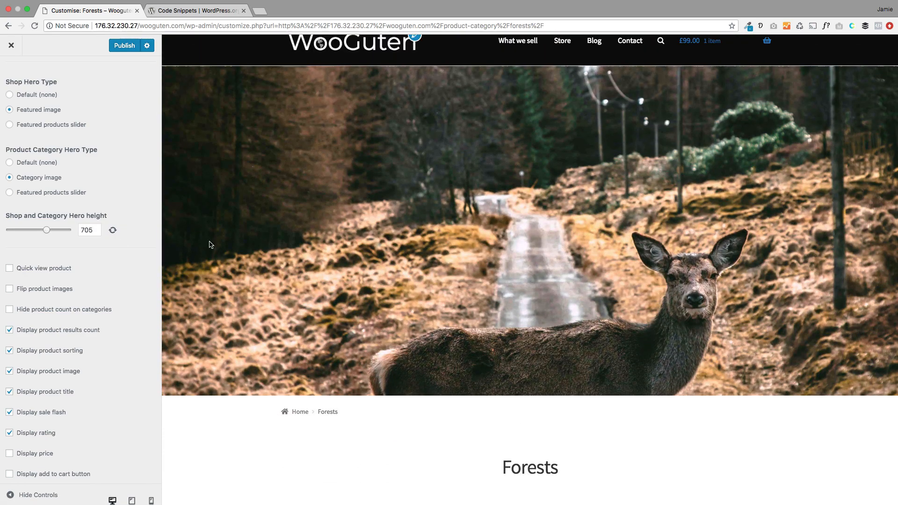
{"action": "left_click", "coordinate": [125, 46]}
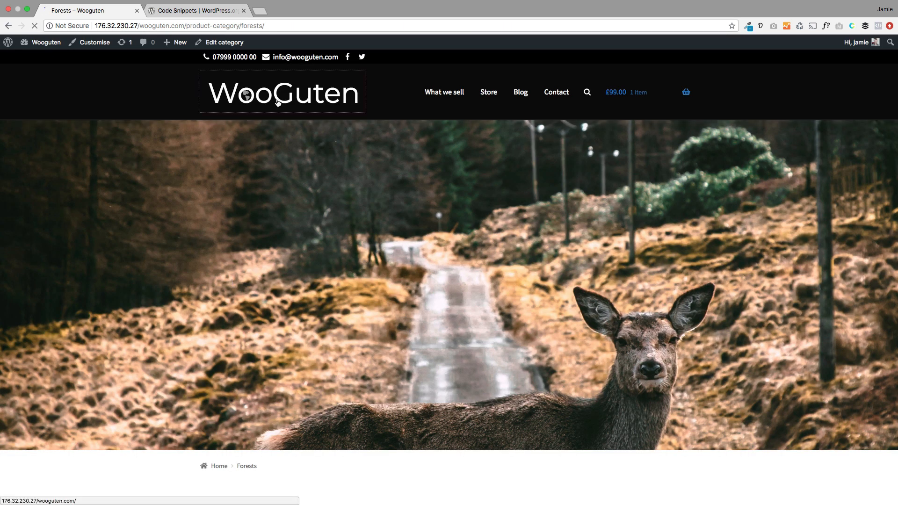
Step: Return to the storefront homepage via the site logo and scroll through its sections
{"action": "left_click", "coordinate": [278, 103]}
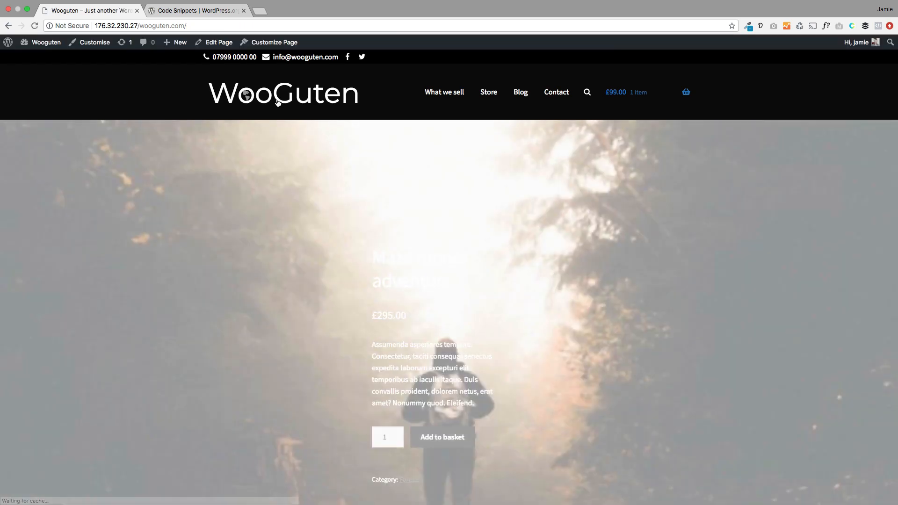
{"action": "scroll", "coordinate": [289, 309], "scroll_direction": "down", "scroll_amount": 1}
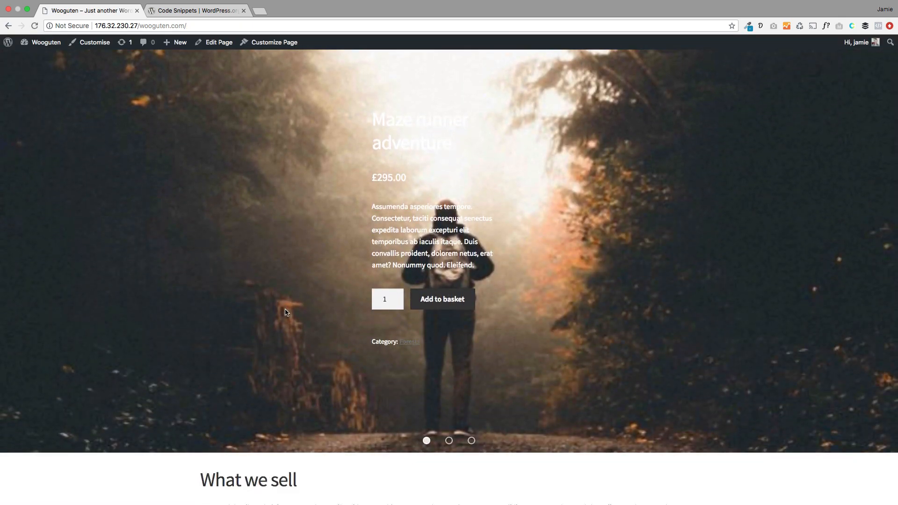
{"action": "scroll", "coordinate": [286, 312], "scroll_direction": "down", "scroll_amount": 3}
{"action": "scroll", "coordinate": [135, 303], "scroll_direction": "down", "scroll_amount": 4}
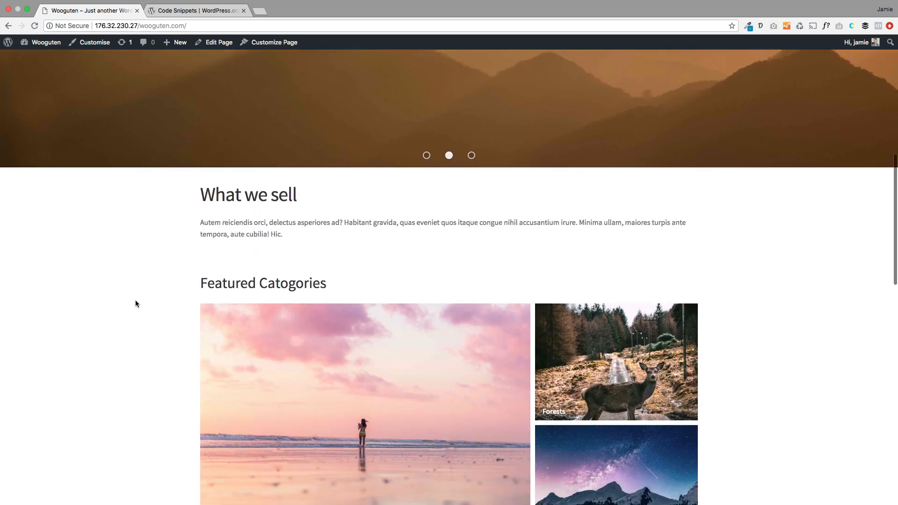
{"action": "scroll", "coordinate": [135, 304], "scroll_direction": "down", "scroll_amount": 3}
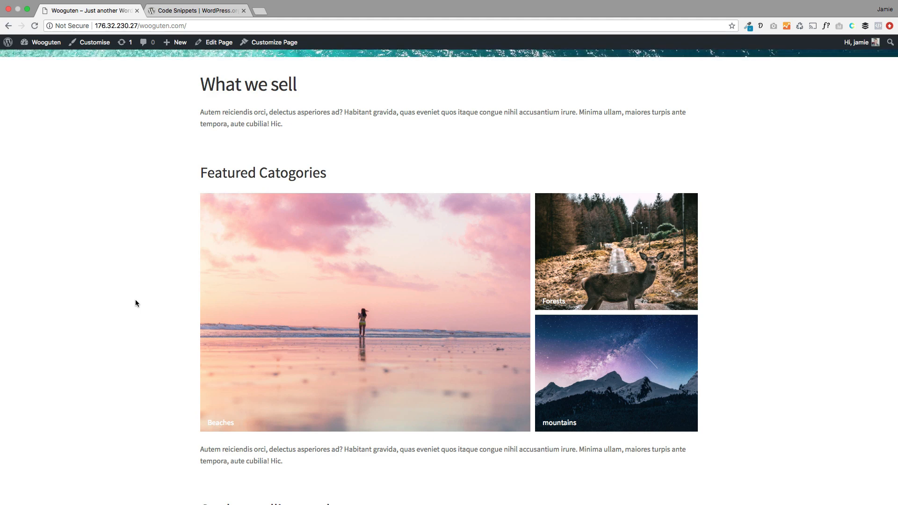
{"action": "scroll", "coordinate": [136, 303], "scroll_direction": "down", "scroll_amount": 2}
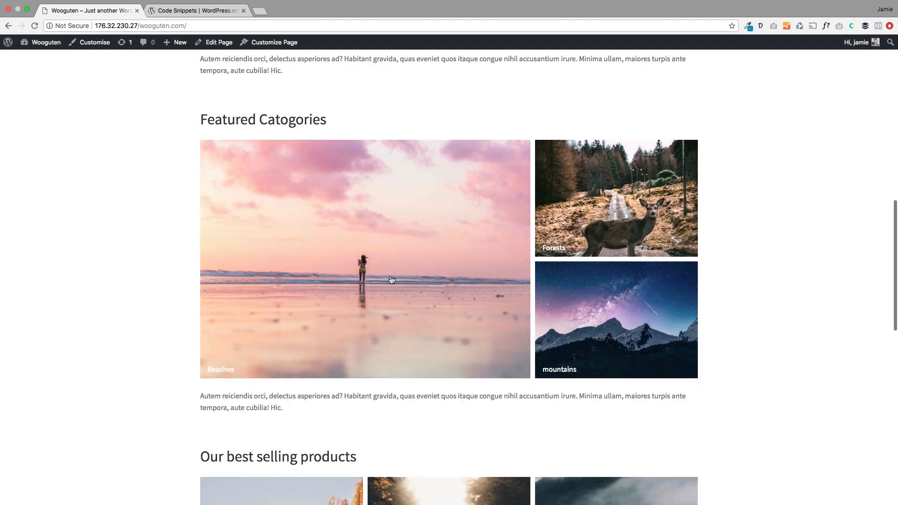
{"action": "scroll", "coordinate": [382, 280], "scroll_direction": "down", "scroll_amount": 5}
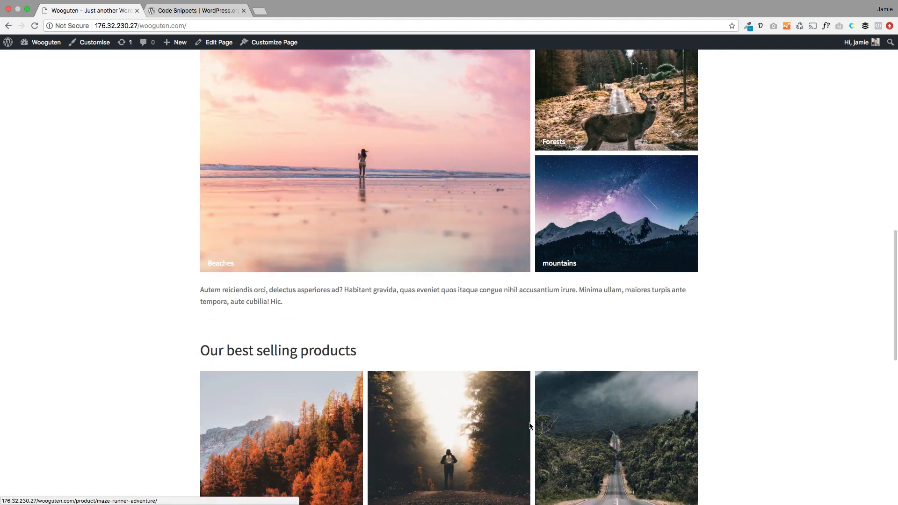
{"action": "scroll", "coordinate": [283, 384], "scroll_direction": "down", "scroll_amount": 1}
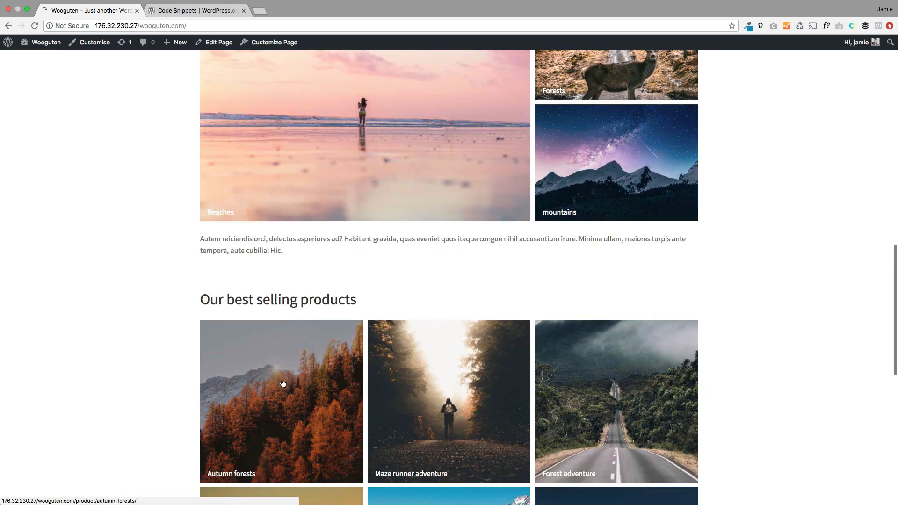
{"action": "scroll", "coordinate": [282, 384], "scroll_direction": "down", "scroll_amount": 10}
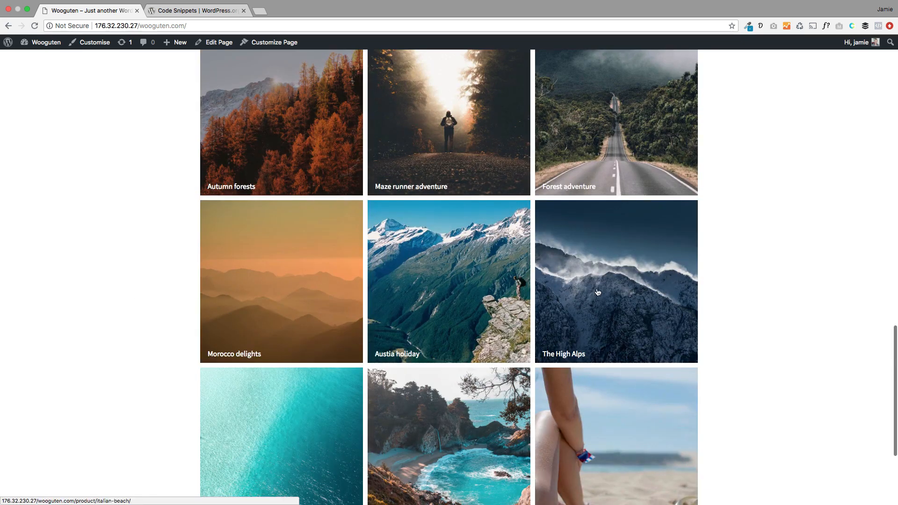
{"action": "scroll", "coordinate": [304, 289], "scroll_direction": "down", "scroll_amount": 6}
{"action": "scroll", "coordinate": [183, 284], "scroll_direction": "up", "scroll_amount": 6}
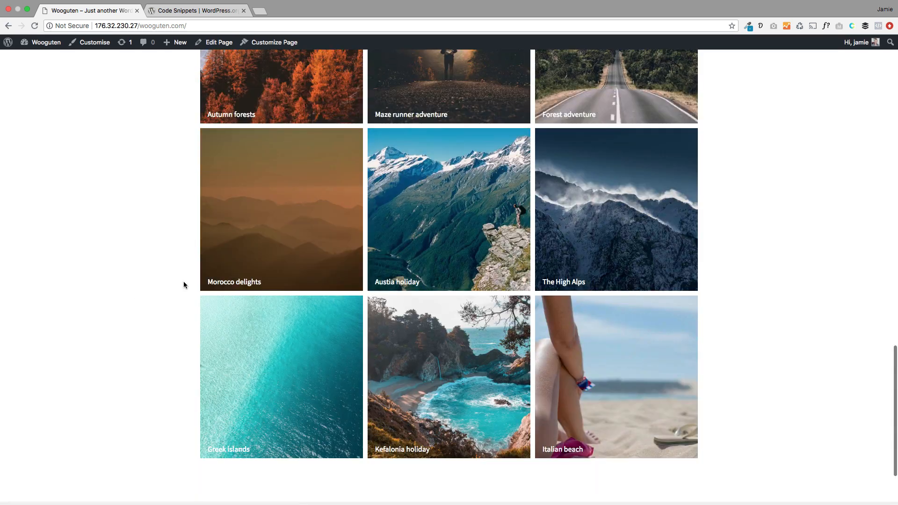
{"action": "scroll", "coordinate": [183, 284], "scroll_direction": "up", "scroll_amount": 15}
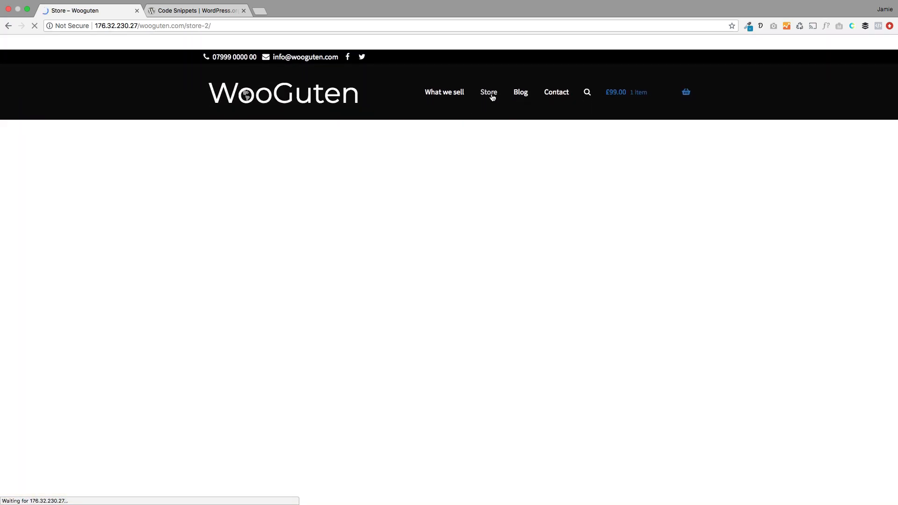
{"action": "scroll", "coordinate": [76, 285], "scroll_direction": "down", "scroll_amount": 8}
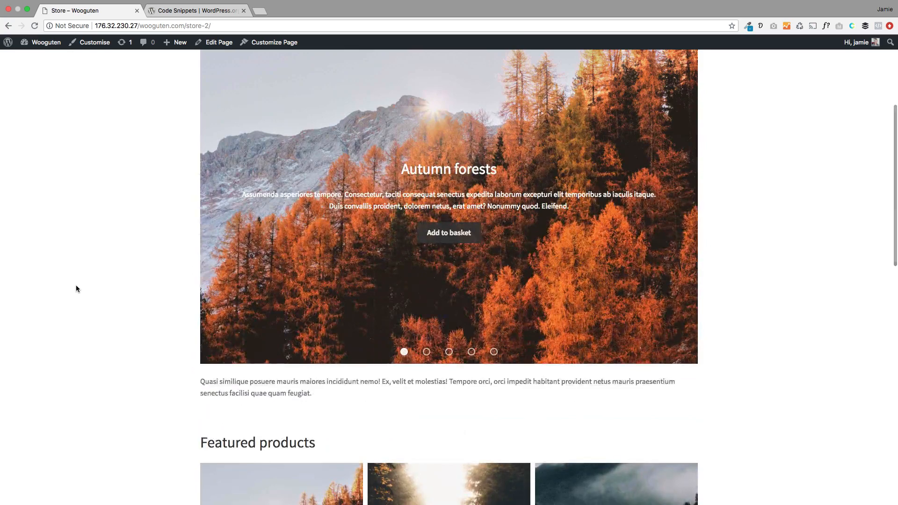
{"action": "scroll", "coordinate": [77, 286], "scroll_direction": "down", "scroll_amount": 10}
{"action": "scroll", "coordinate": [76, 288], "scroll_direction": "down", "scroll_amount": 14}
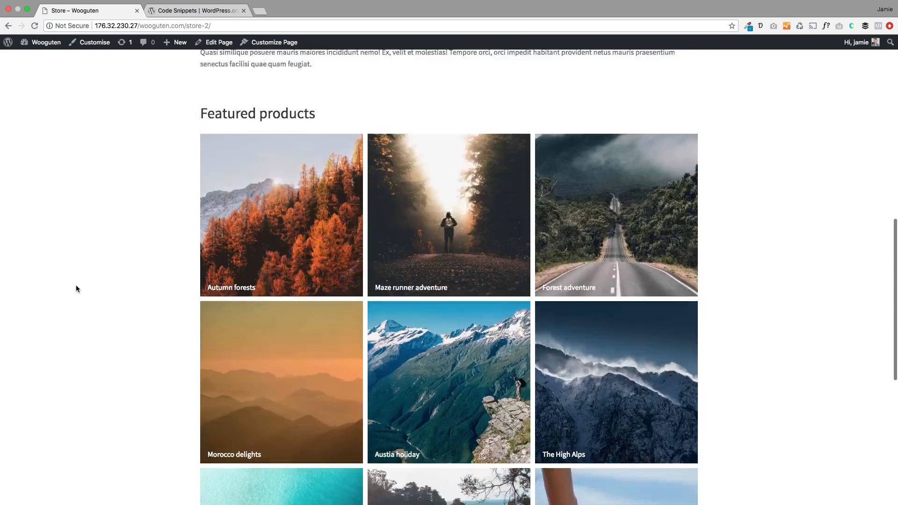
{"action": "scroll", "coordinate": [96, 285], "scroll_direction": "up", "scroll_amount": 20}
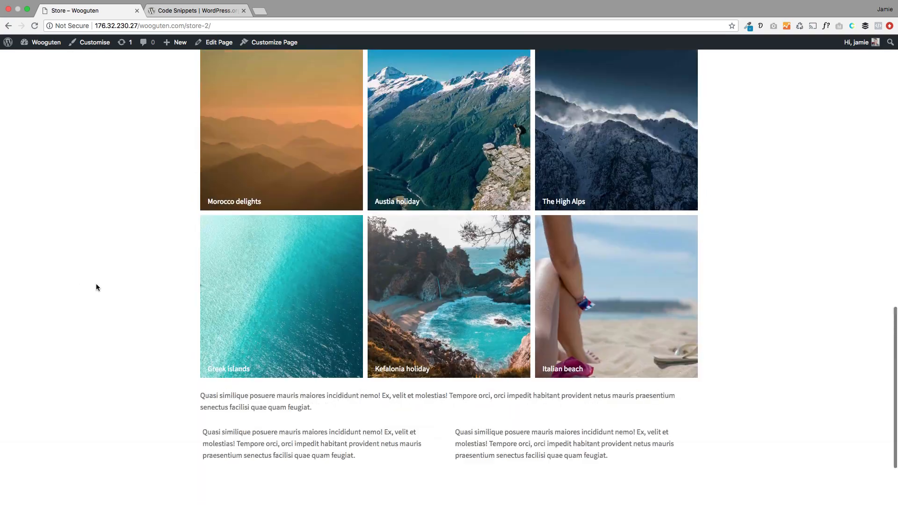